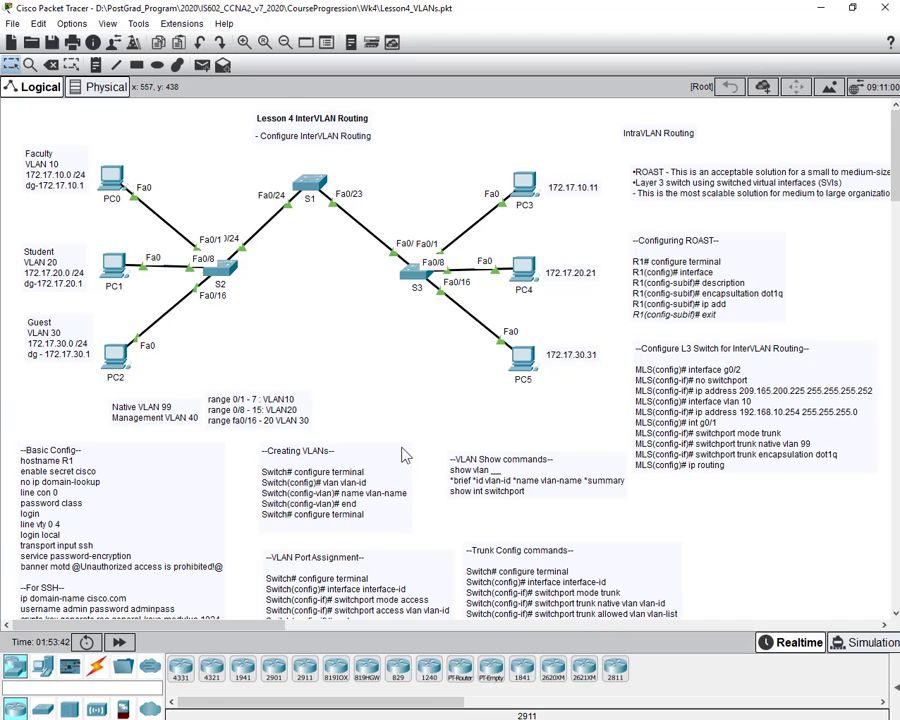
- Place a 2911 router in the open area below switch S1 and rename it "2911 ROAST"
{"action": "left_click", "coordinate": [305, 670]}
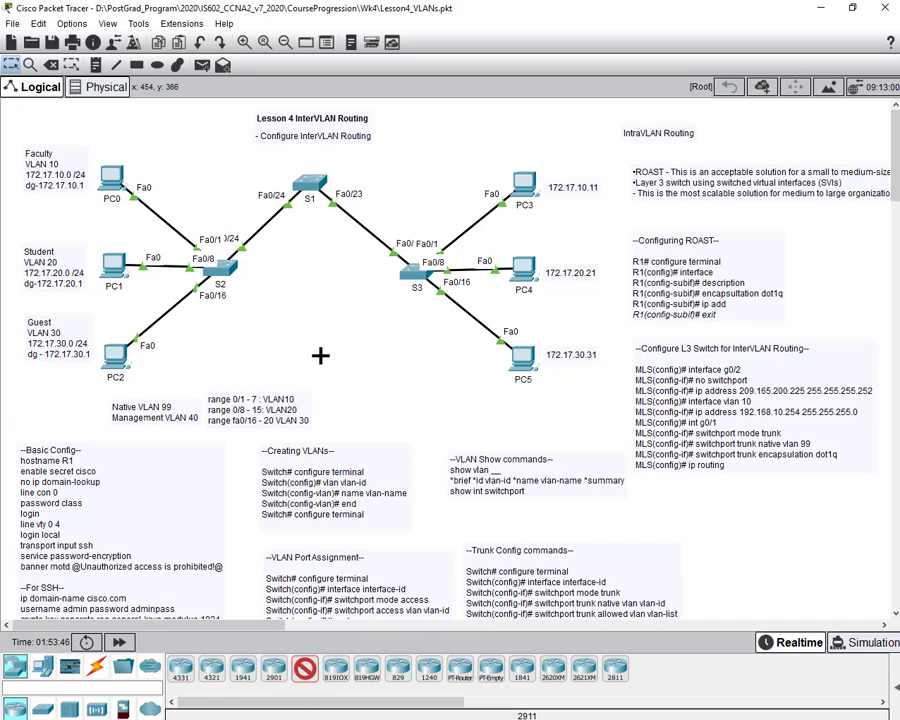
{"action": "left_click", "coordinate": [320, 360]}
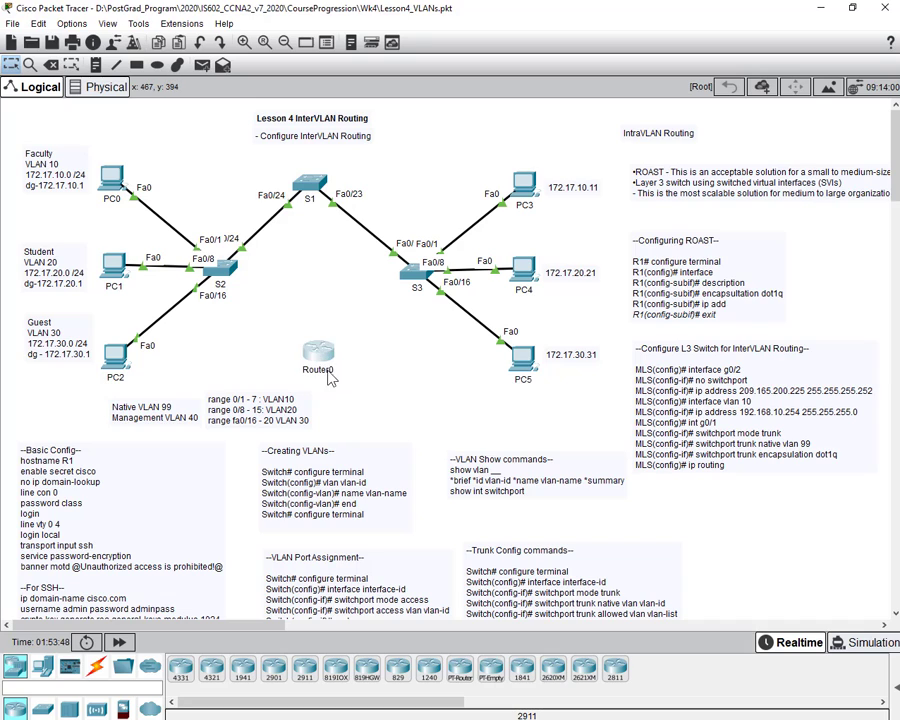
{"action": "left_click", "coordinate": [320, 375]}
{"action": "left_click_drag", "start_coordinate": [343, 371], "coordinate": [291, 372]}
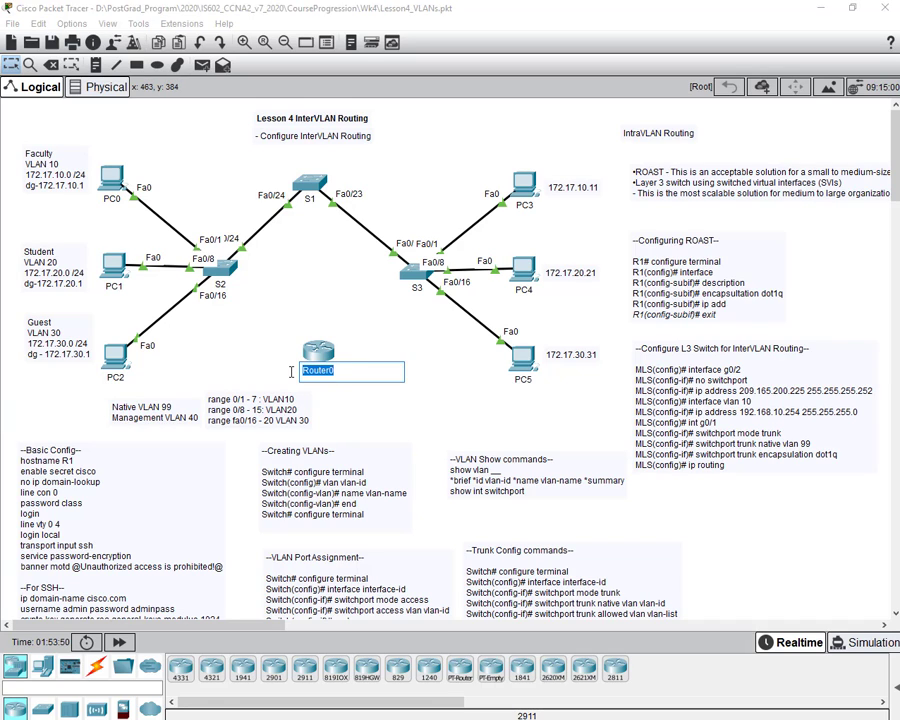
{"action": "type", "text": "2911 ROAST"}
{"action": "key", "text": "Return"}
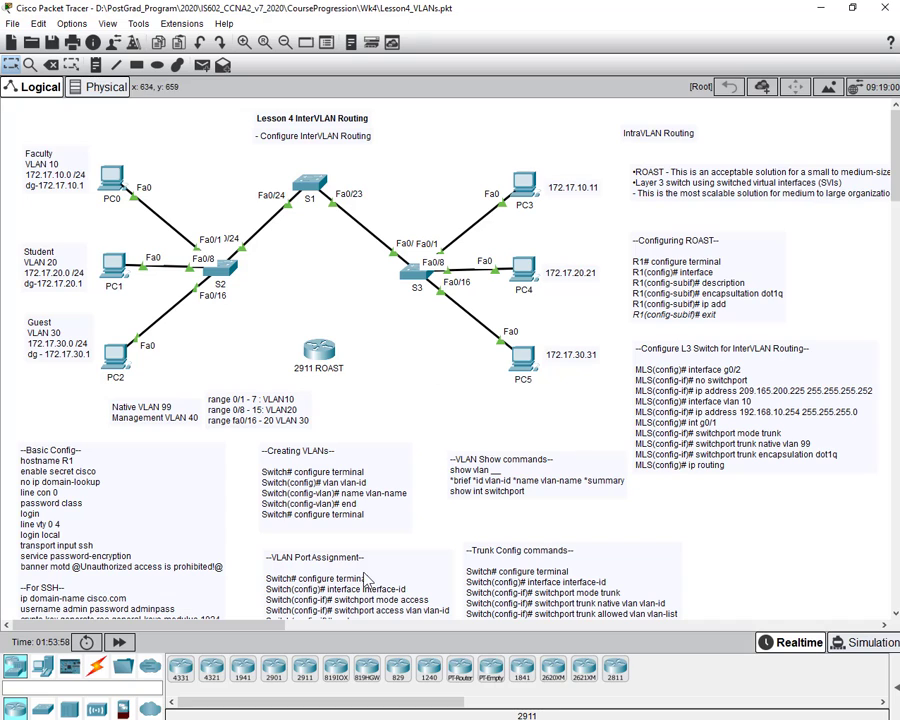
- Connect the router's GigabitEthernet0/0 to S1's FastEthernet0/22 with a copper straight-through cable and align the router directly beneath S1
{"action": "left_click", "coordinate": [95, 667]}
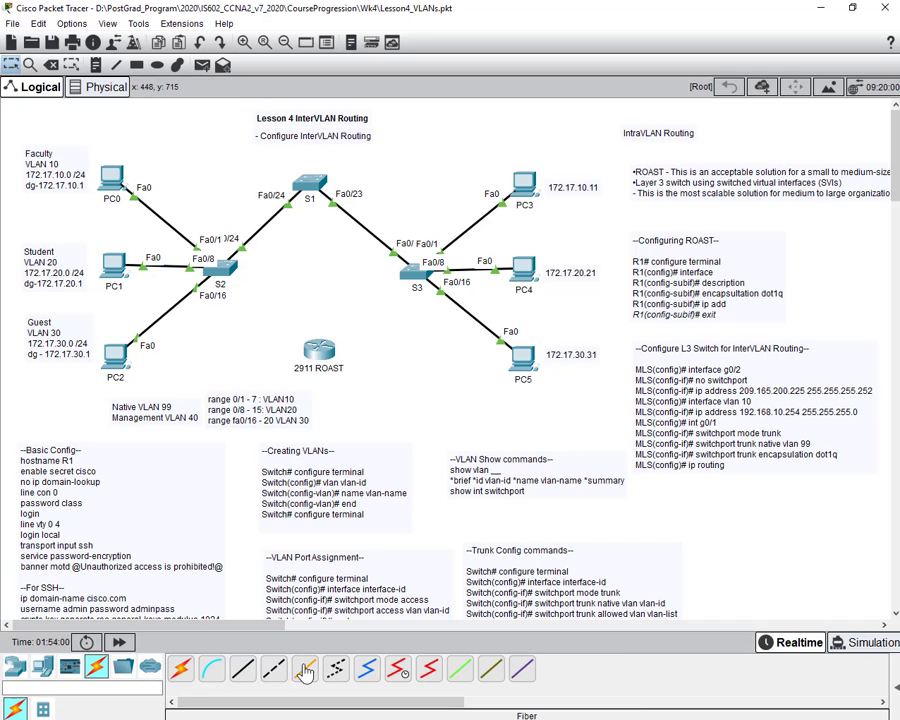
{"action": "left_click", "coordinate": [243, 668]}
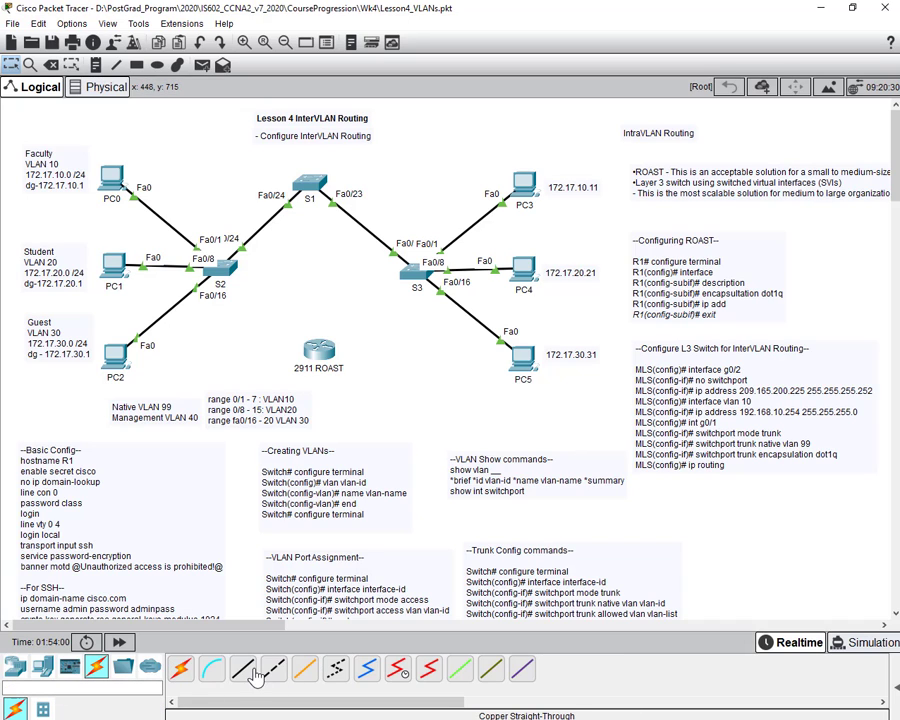
{"action": "left_click", "coordinate": [320, 352]}
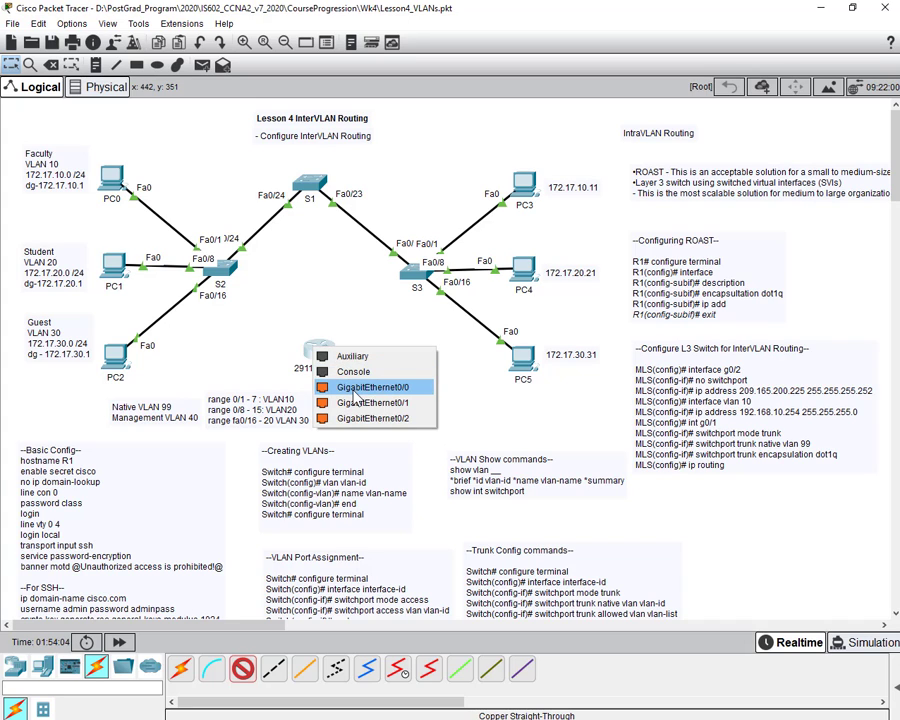
{"action": "left_click", "coordinate": [354, 393]}
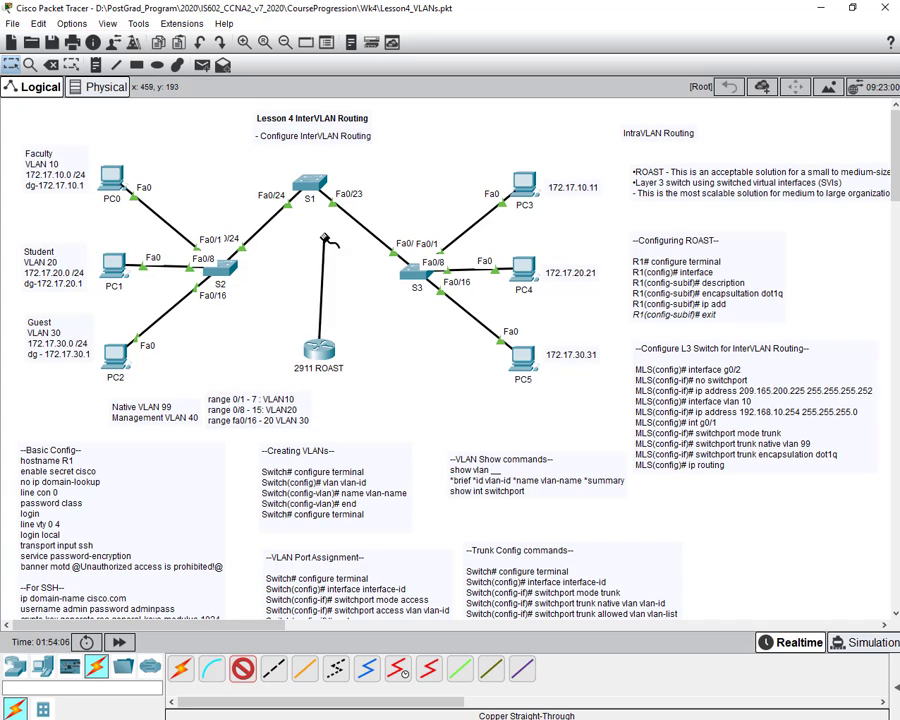
{"action": "left_click", "coordinate": [313, 192]}
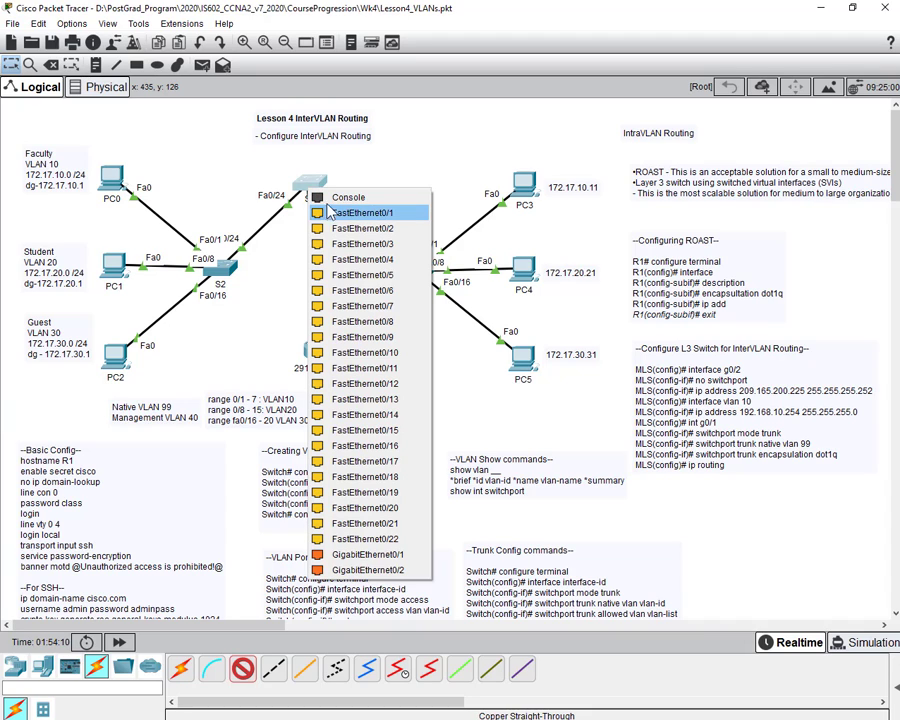
{"action": "left_click", "coordinate": [395, 540]}
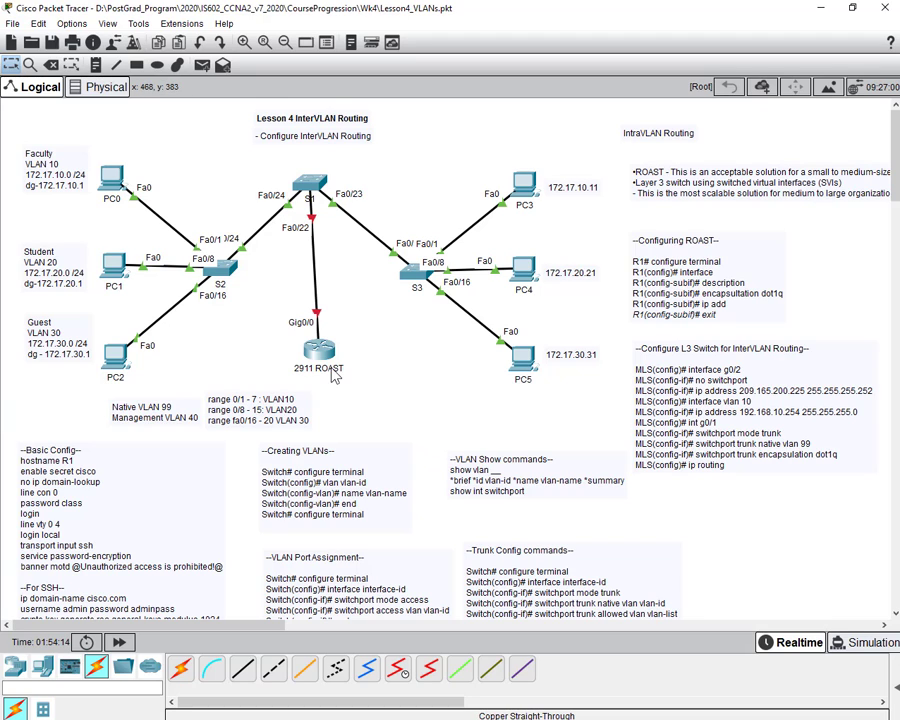
{"action": "left_click_drag", "start_coordinate": [323, 368], "coordinate": [313, 367]}
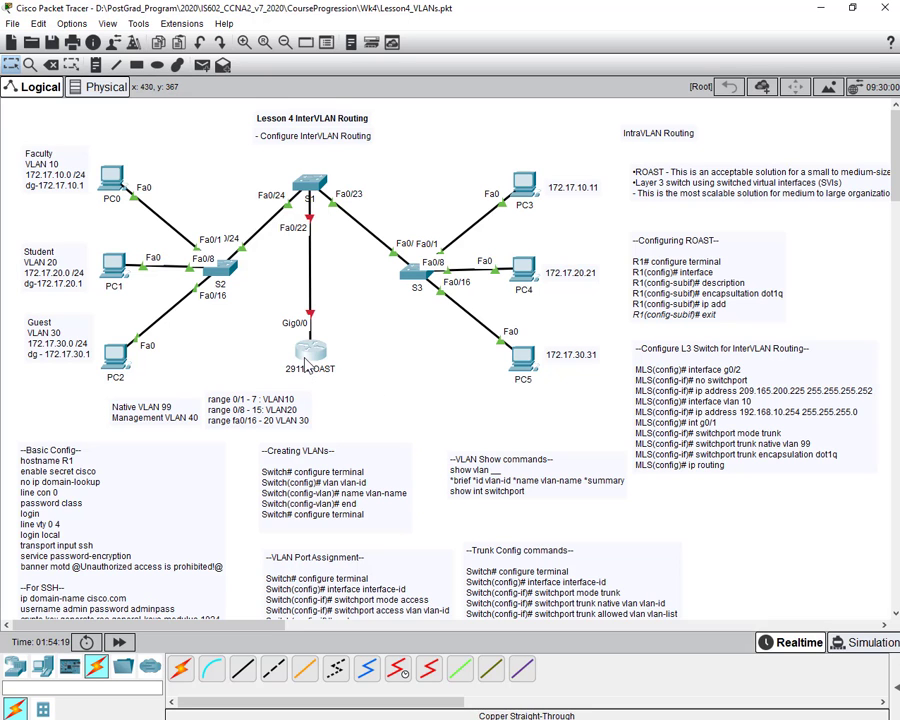
- Open the 2911 ROAST router's command line, decline the initial configuration dialog and enter global configuration mode
{"action": "left_click", "coordinate": [310, 370]}
{"action": "left_click_drag", "start_coordinate": [437, 177], "coordinate": [317, 163]}
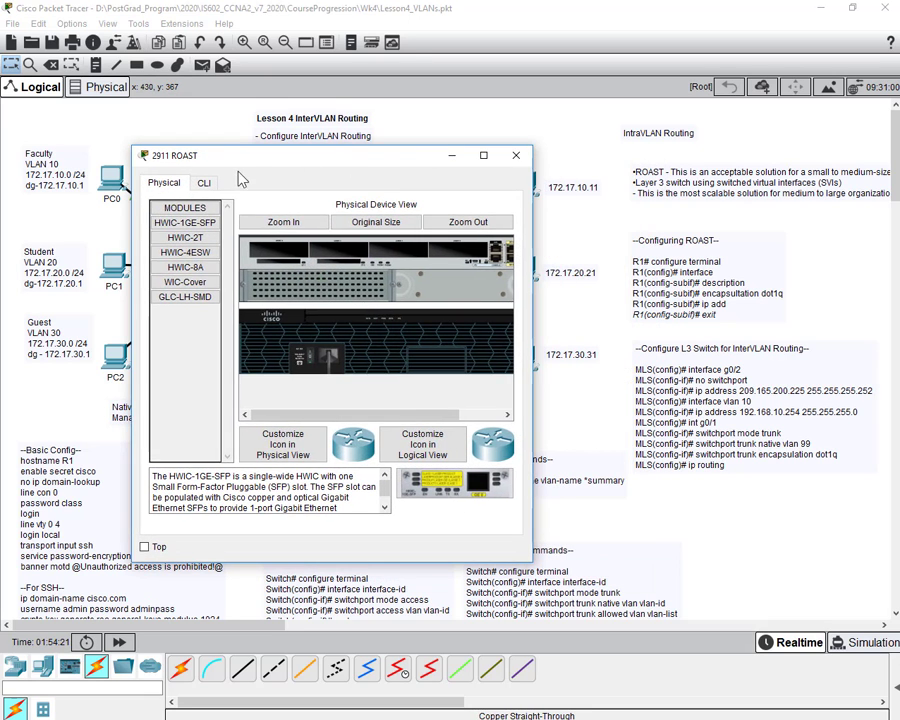
{"action": "left_click", "coordinate": [206, 183]}
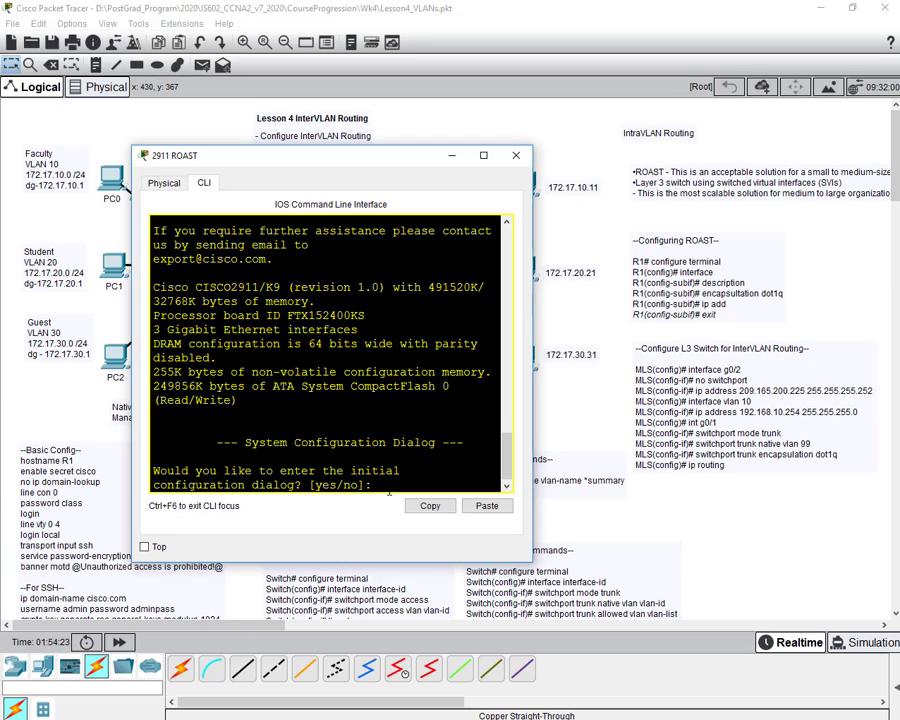
{"action": "type", "text": "no"}
{"action": "key", "text": "Return"}
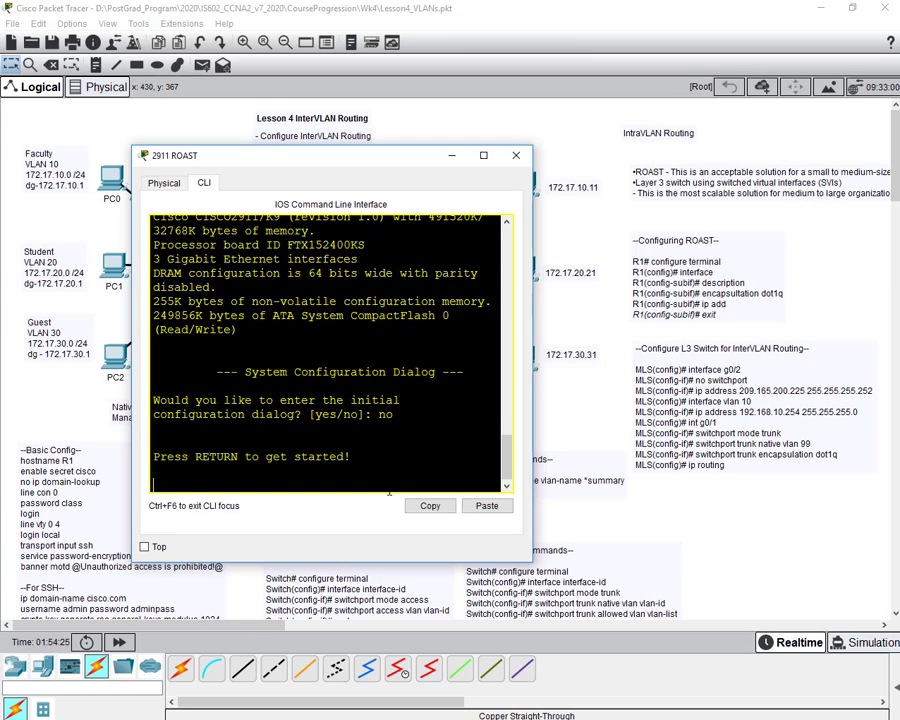
{"action": "key", "text": "Return"}
{"action": "type", "text": "en"}
{"action": "key", "text": "Return"}
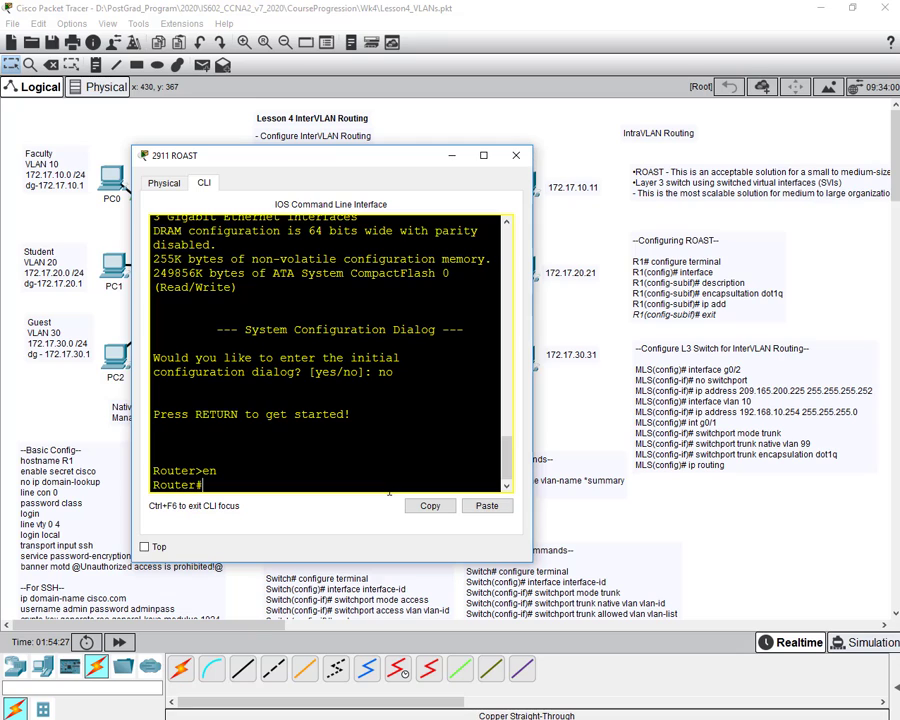
{"action": "type", "text": "conf t"}
{"action": "key", "text": "Return"}
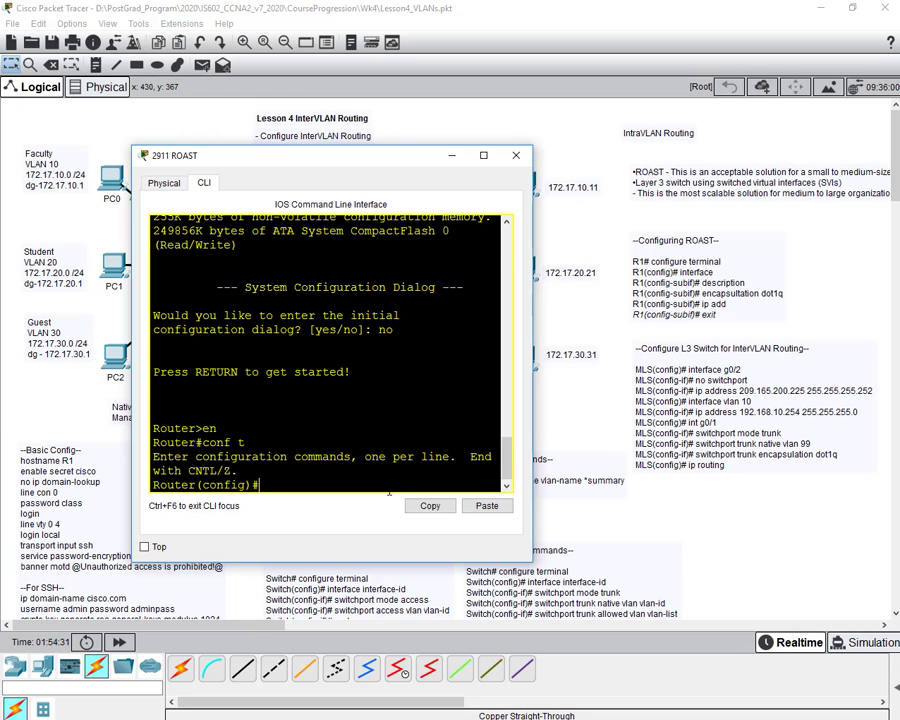
- Set the router's hostname to ROAST, leave configuration mode and save the configuration with wr
{"action": "type", "text": "hostname ROAST"}
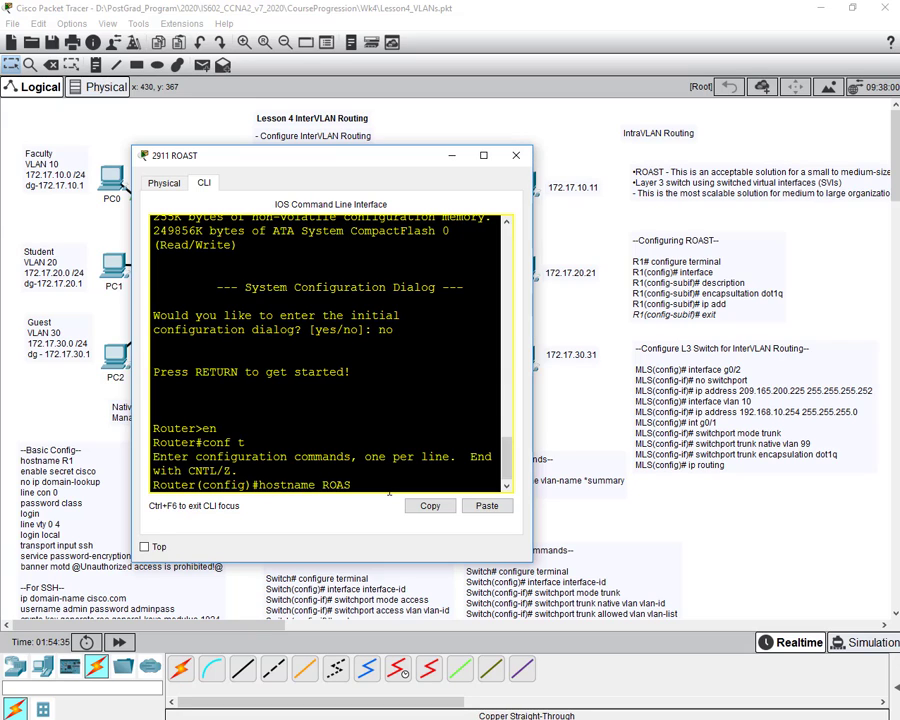
{"action": "key", "text": "Return"}
{"action": "type", "text": "end"}
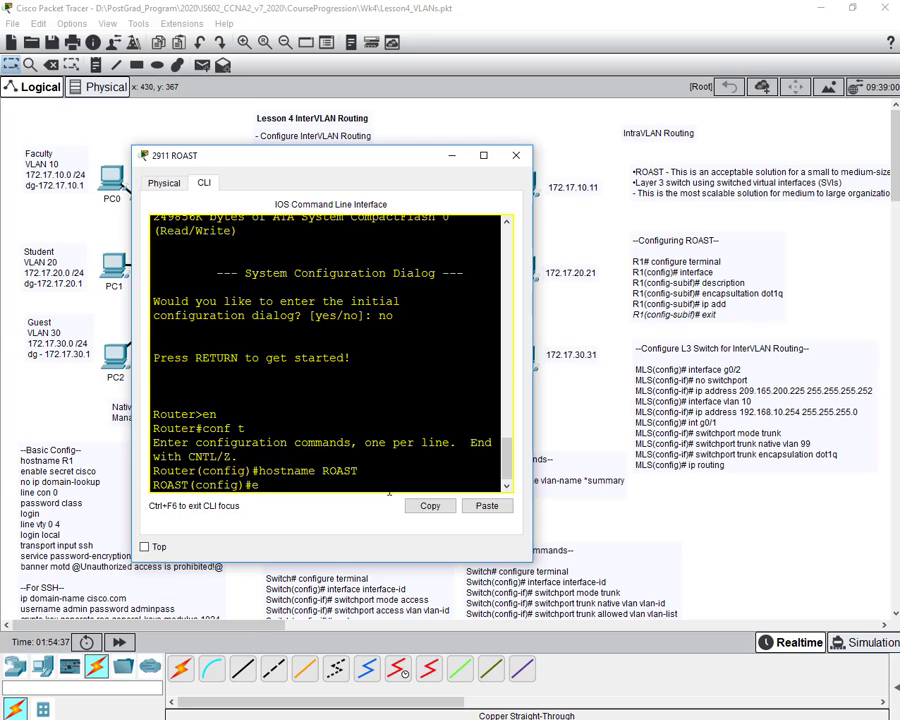
{"action": "key", "text": "Return"}
{"action": "type", "text": "wr"}
{"action": "key", "text": "Return"}
{"action": "key", "text": "Return"}
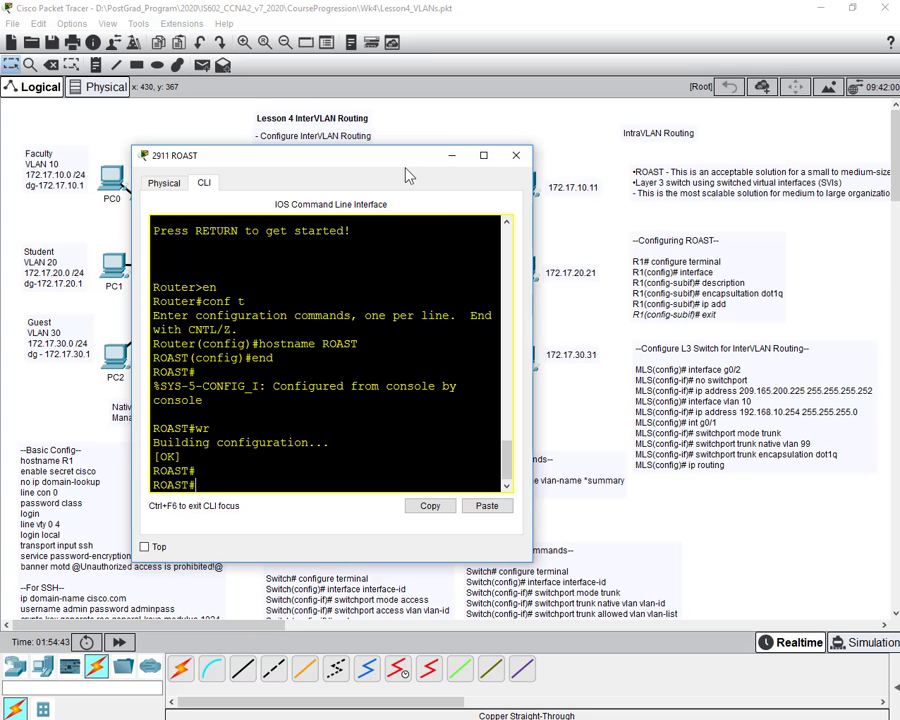
- Add a note reading "G0/0.10 172.17.10.1 /24" beside the 2911 ROAST router
{"action": "left_click_drag", "start_coordinate": [400, 156], "coordinate": [744, 161]}
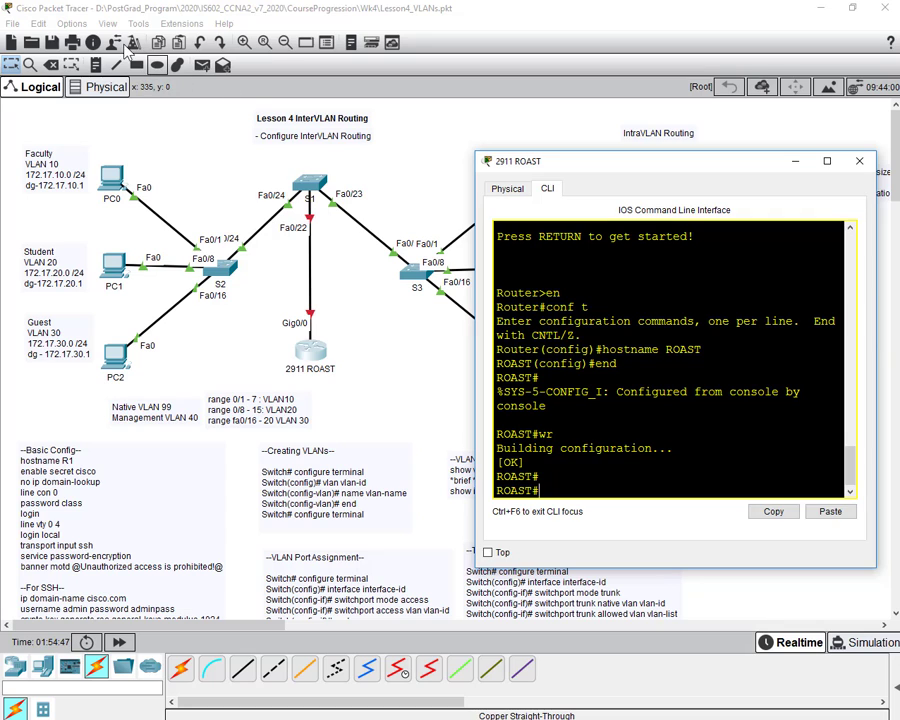
{"action": "left_click", "coordinate": [97, 66]}
{"action": "left_click", "coordinate": [355, 330]}
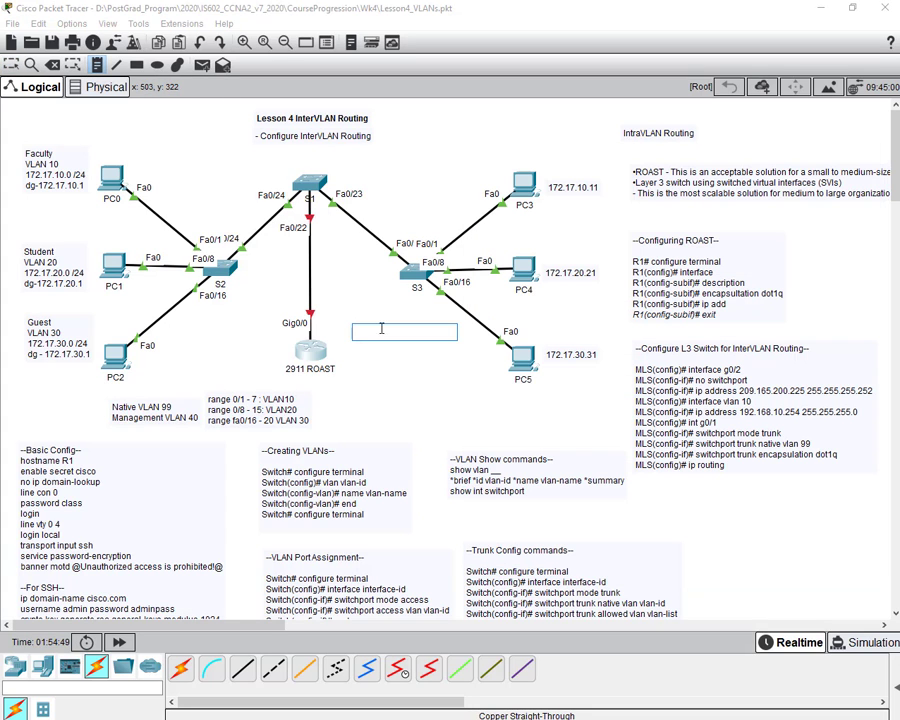
{"action": "type", "text": "G0"}
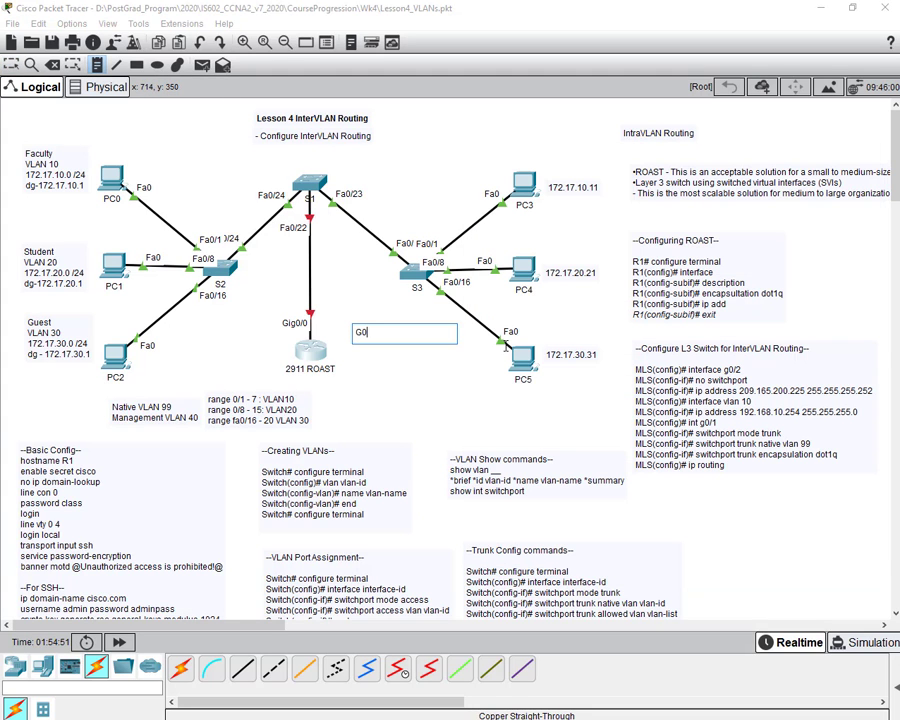
{"action": "type", "text": "/0.10"}
{"action": "type", "text": "172.17.10.1 /24"}
{"action": "left_click", "coordinate": [11, 64]}
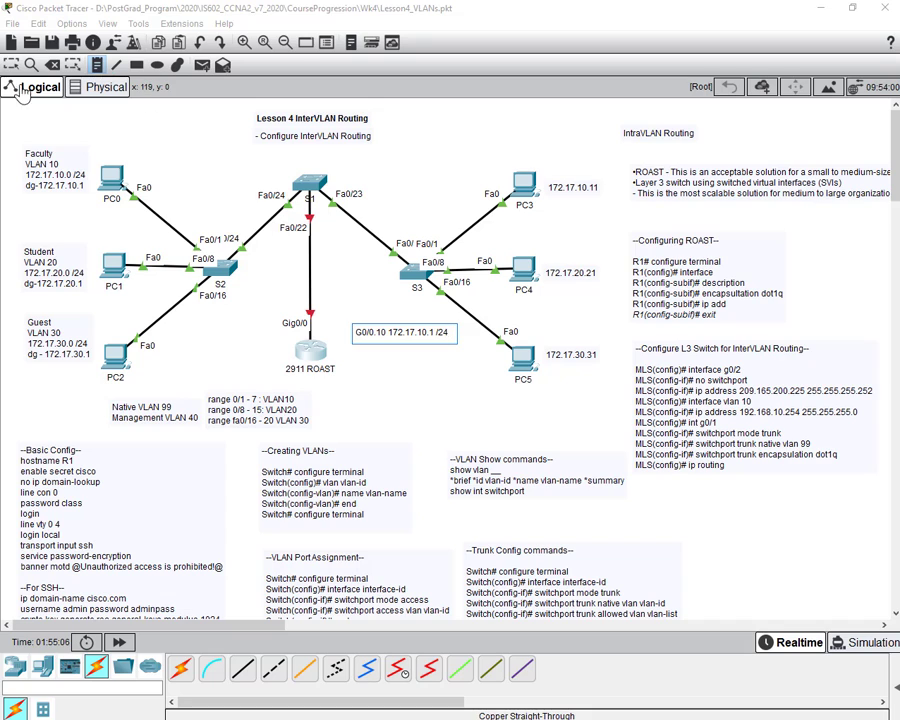
- Review the default gateway lines in the Faculty, Student and Guest VLAN notes
{"action": "double_click", "coordinate": [50, 180]}
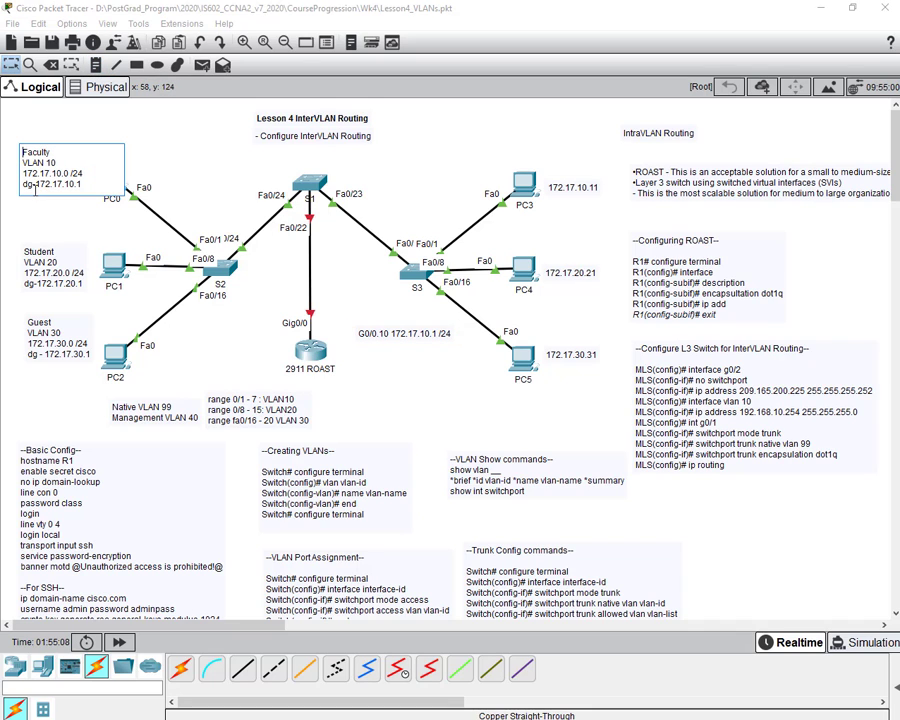
{"action": "left_click_drag", "start_coordinate": [22, 184], "coordinate": [94, 189]}
{"action": "double_click", "coordinate": [50, 272]}
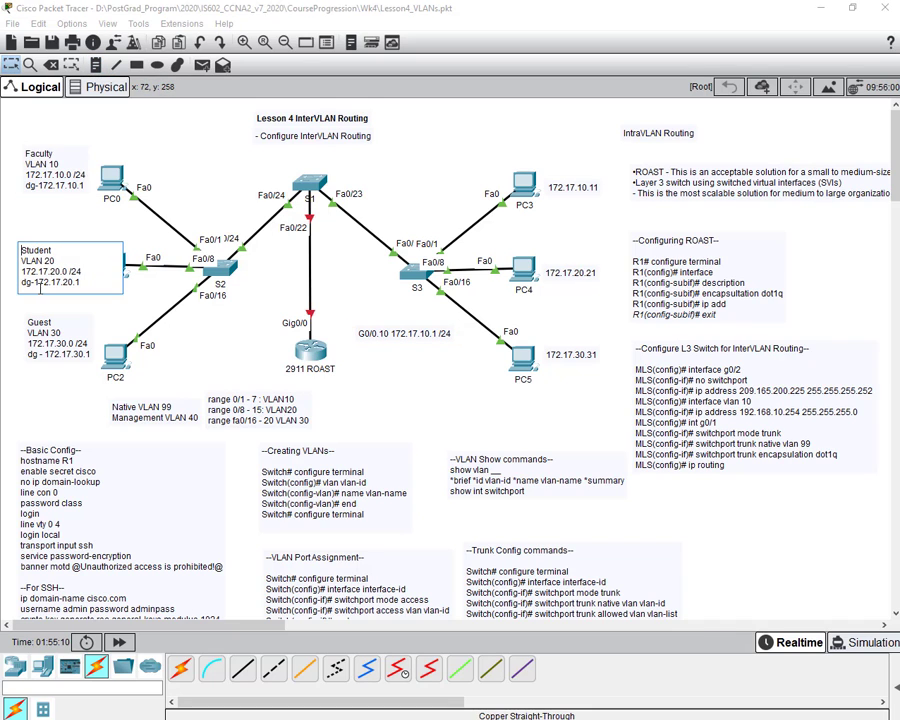
{"action": "left_click_drag", "start_coordinate": [22, 283], "coordinate": [96, 286]}
{"action": "double_click", "coordinate": [50, 343]}
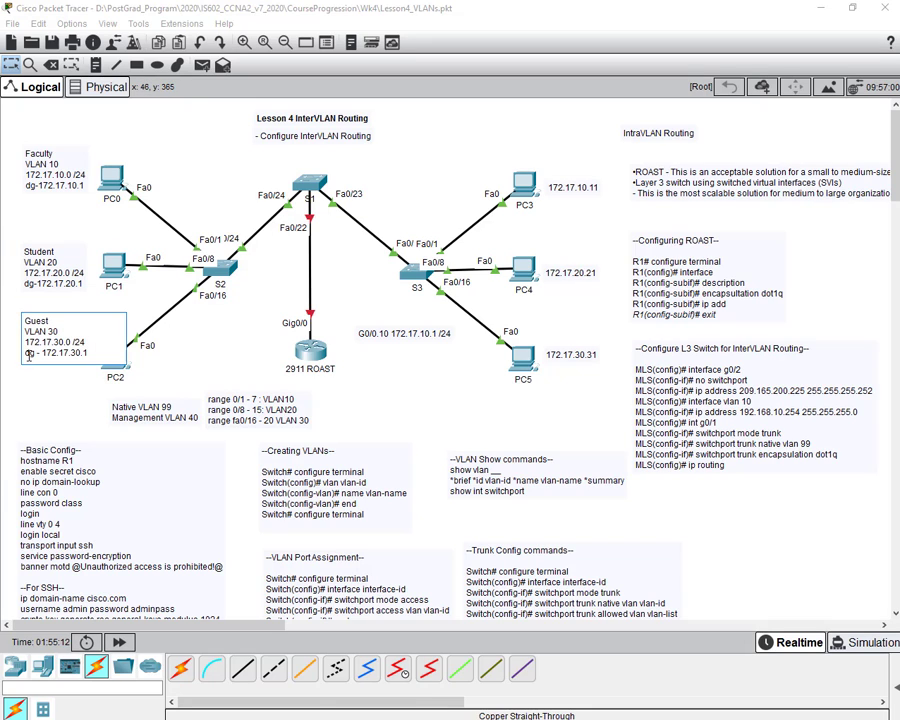
{"action": "left_click_drag", "start_coordinate": [22, 353], "coordinate": [88, 354]}
{"action": "left_click", "coordinate": [100, 423]}
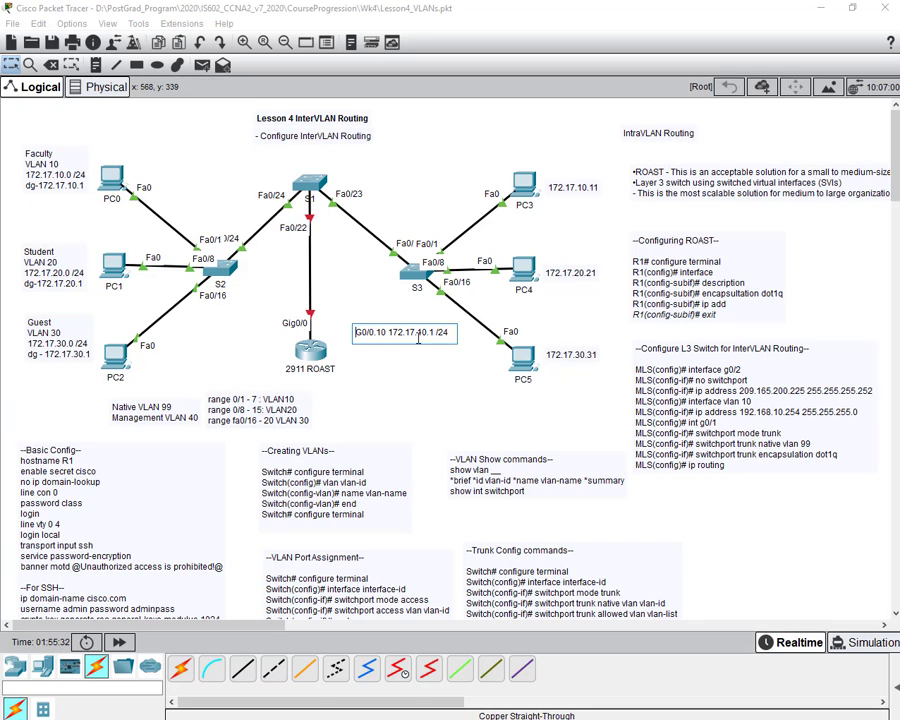
- Move the G0/0.10 note slightly lower and paste two copies of it stacked underneath
{"action": "left_click_drag", "start_coordinate": [398, 340], "coordinate": [400, 357]}
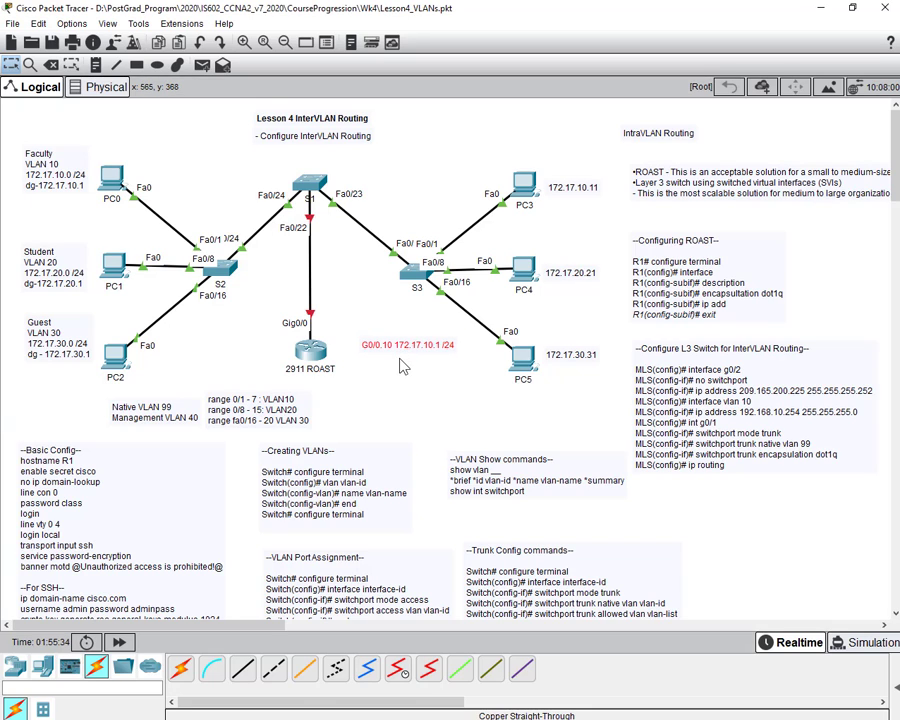
{"action": "key", "text": "ctrl+v"}
{"action": "left_click_drag", "start_coordinate": [410, 313], "coordinate": [412, 369]}
{"action": "key", "text": "ctrl+v"}
{"action": "left_click_drag", "start_coordinate": [401, 310], "coordinate": [406, 390]}
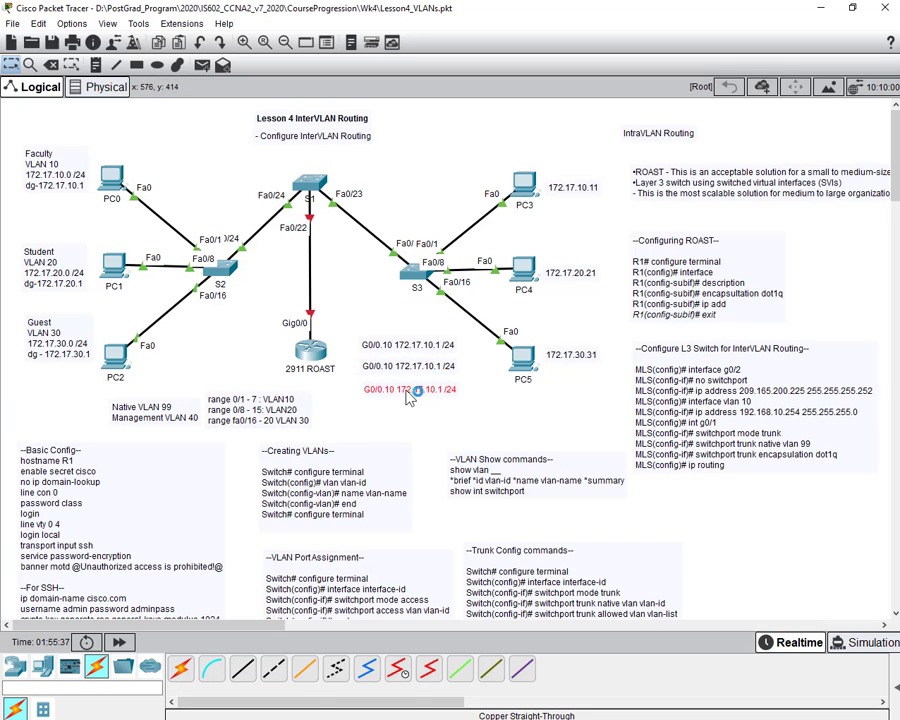
- Change the middle subinterface note to read "G0/0.20 172.17.20.1 /24"
{"action": "double_click", "coordinate": [381, 365]}
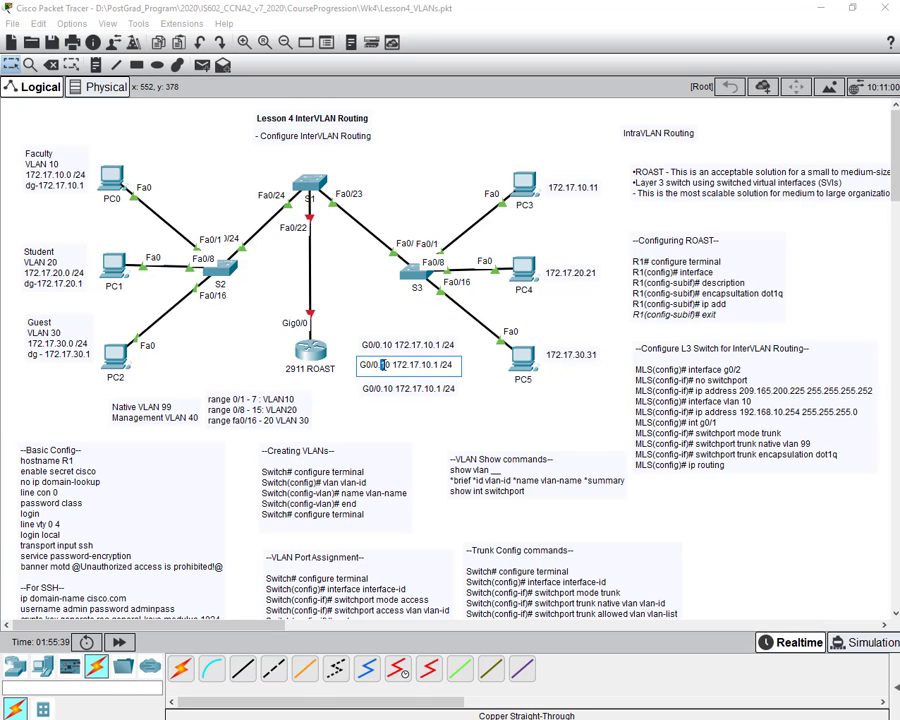
{"action": "left_click", "coordinate": [384, 366]}
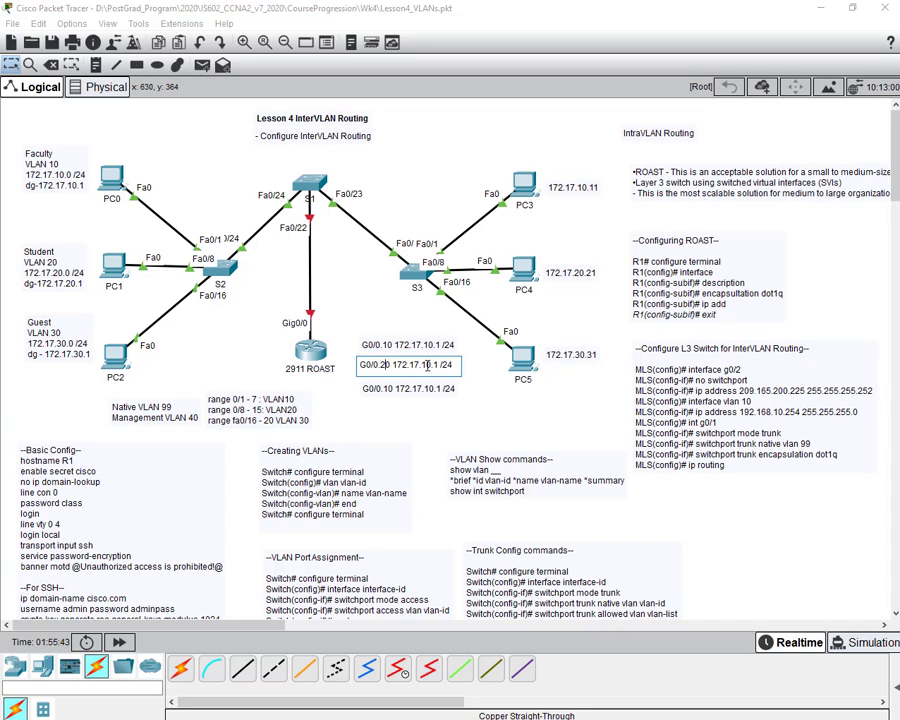
{"action": "left_click", "coordinate": [427, 365]}
{"action": "key", "text": "BackSpace"}
{"action": "type", "text": "2"}
- Change the lowest subinterface note to read "G0/0.30 172.17.30.1 /24"
{"action": "left_click", "coordinate": [392, 389]}
{"action": "left_click", "coordinate": [382, 388]}
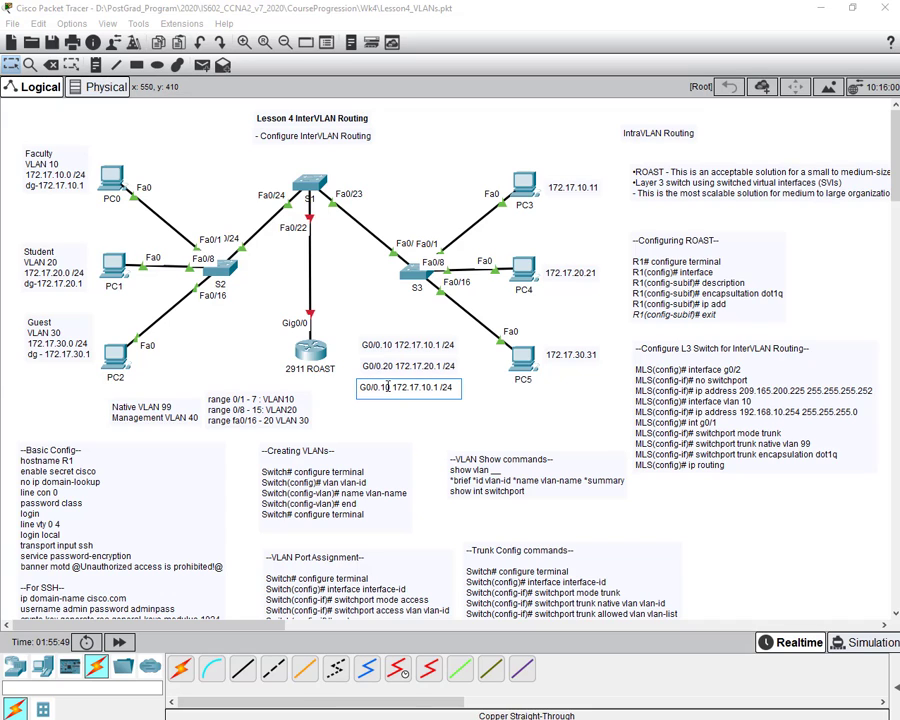
{"action": "key", "text": "BackSpace"}
{"action": "type", "text": "30"}
{"action": "left_click", "coordinate": [427, 388]}
{"action": "key", "text": "BackSpace"}
{"action": "type", "text": "30"}
- Tighten the spacing of the three subinterface notes and move them together slightly lower beside the router
{"action": "left_click", "coordinate": [433, 366]}
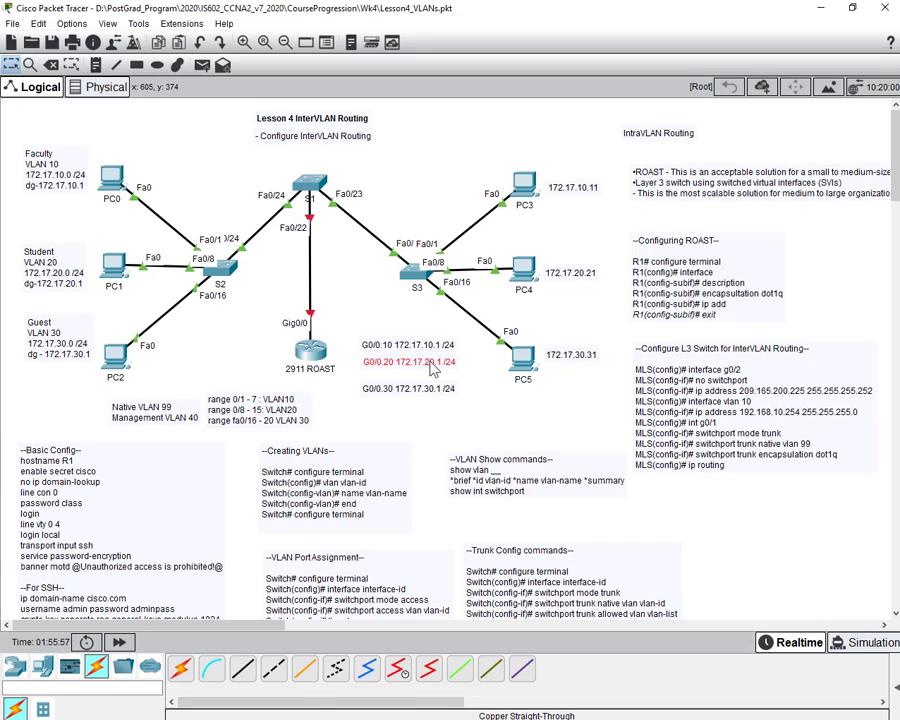
{"action": "left_click_drag", "start_coordinate": [430, 362], "coordinate": [440, 385]}
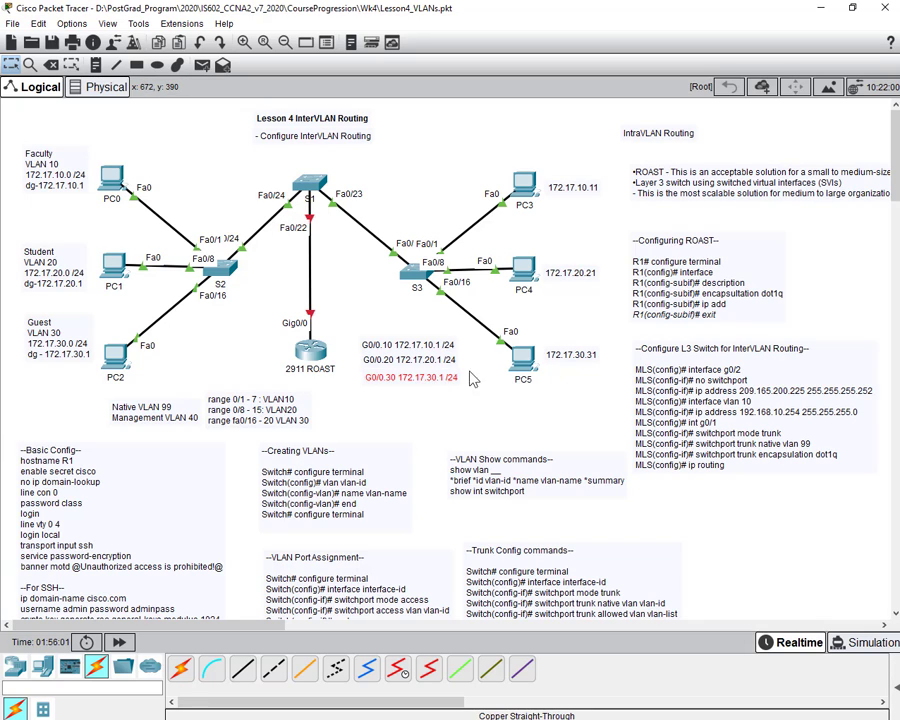
{"action": "left_click_drag", "start_coordinate": [354, 321], "coordinate": [424, 410]}
{"action": "left_click_drag", "start_coordinate": [410, 395], "coordinate": [416, 395]}
{"action": "left_click", "coordinate": [477, 428]}
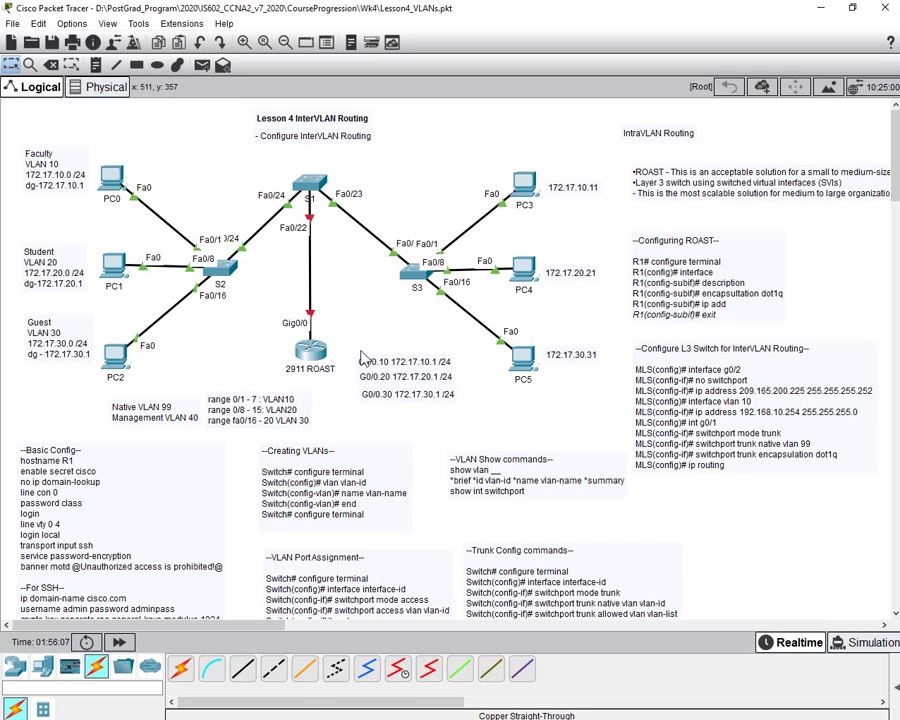
- Select the three subinterface address notes and shift them slightly to the right, beside the 2911 router
{"action": "left_click_drag", "start_coordinate": [349, 338], "coordinate": [452, 396]}
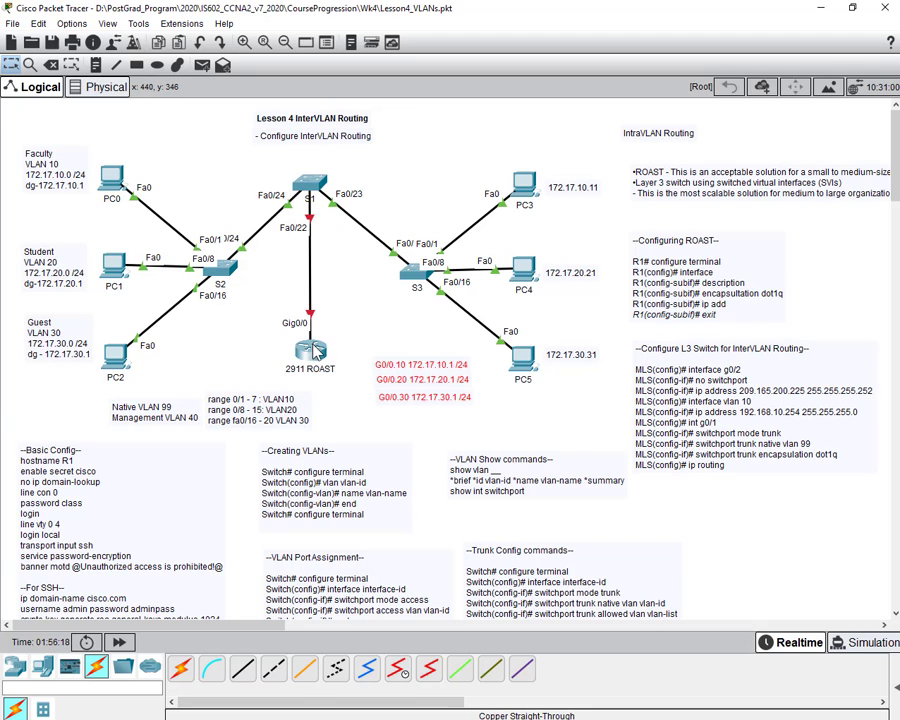
- Open the 2911 ROAST router's command line and enter configuration mode for subinterface g0/0.10
{"action": "mouse_move", "coordinate": [312, 348]}
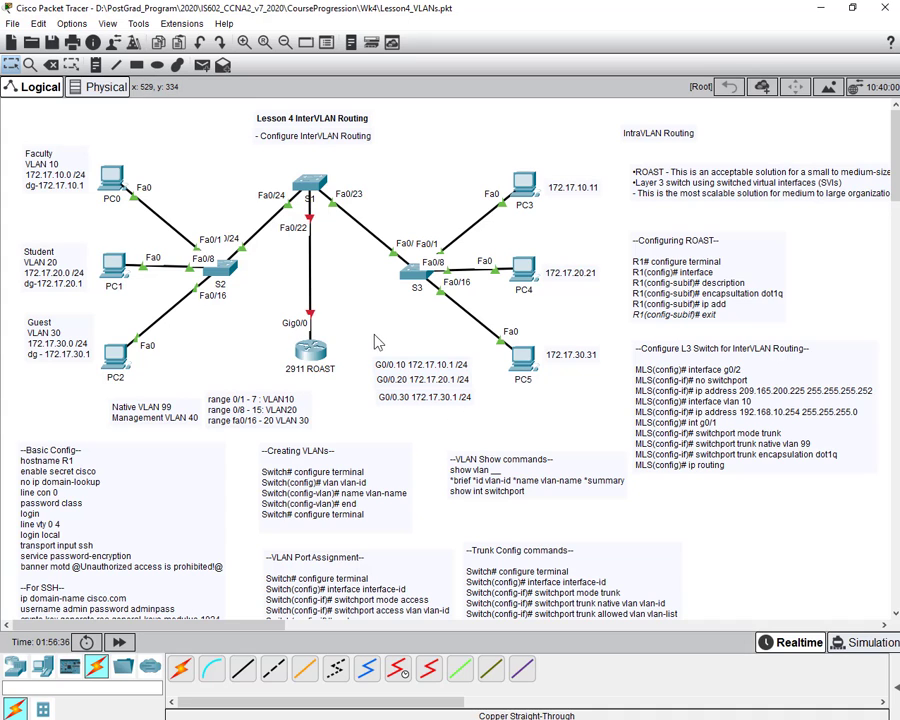
{"action": "left_click", "coordinate": [312, 352]}
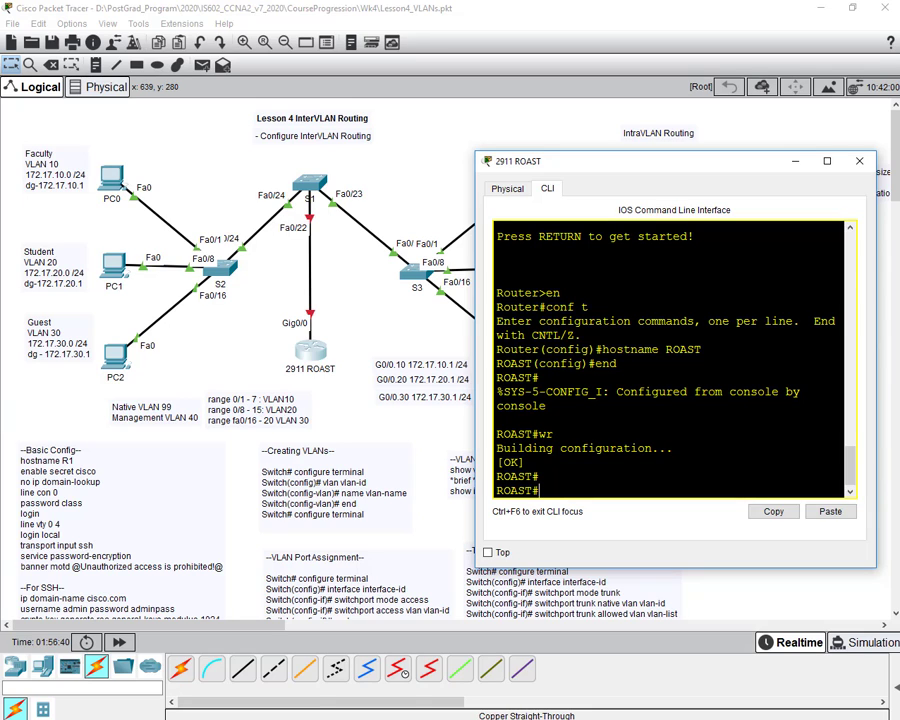
{"action": "type", "text": "conf t"}
{"action": "key", "text": "Return"}
{"action": "type", "text": "int"}
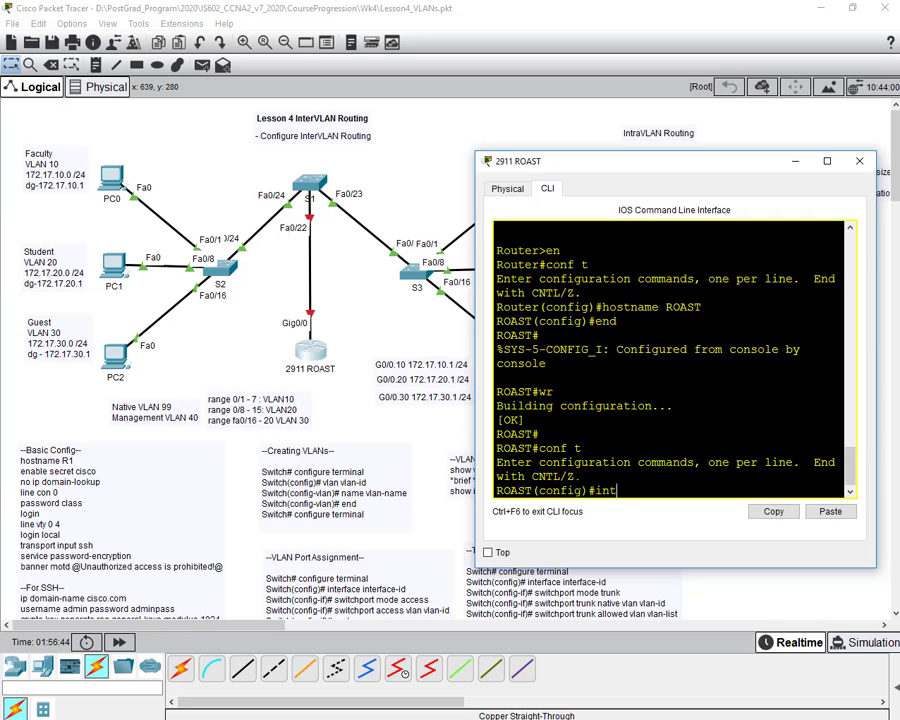
{"action": "type", "text": " g0/0.10"}
{"action": "key", "text": "Return"}
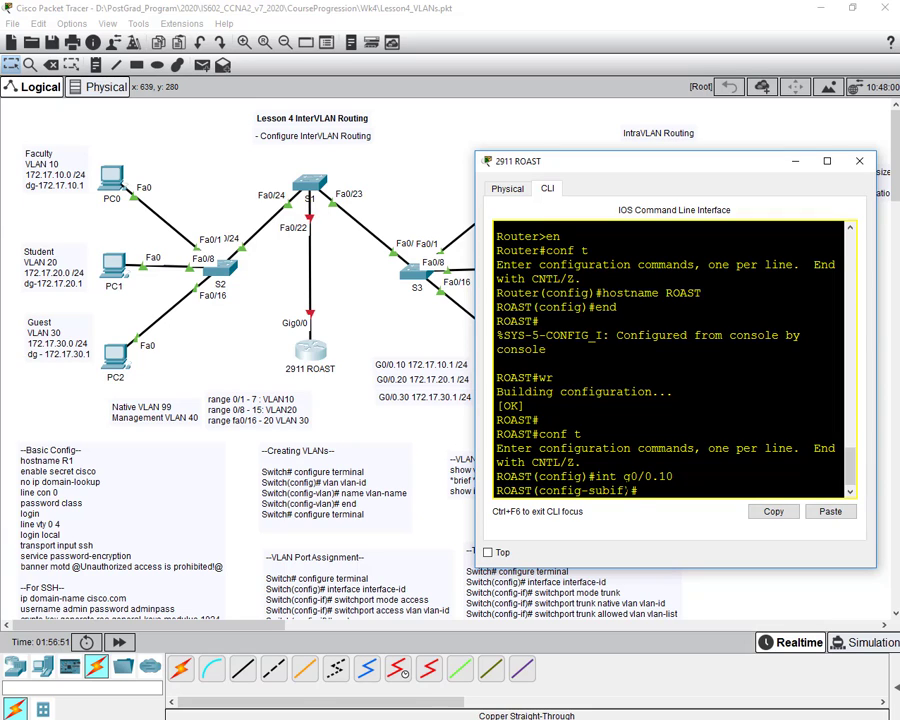
{"action": "left_click_drag", "start_coordinate": [538, 491], "coordinate": [622, 499]}
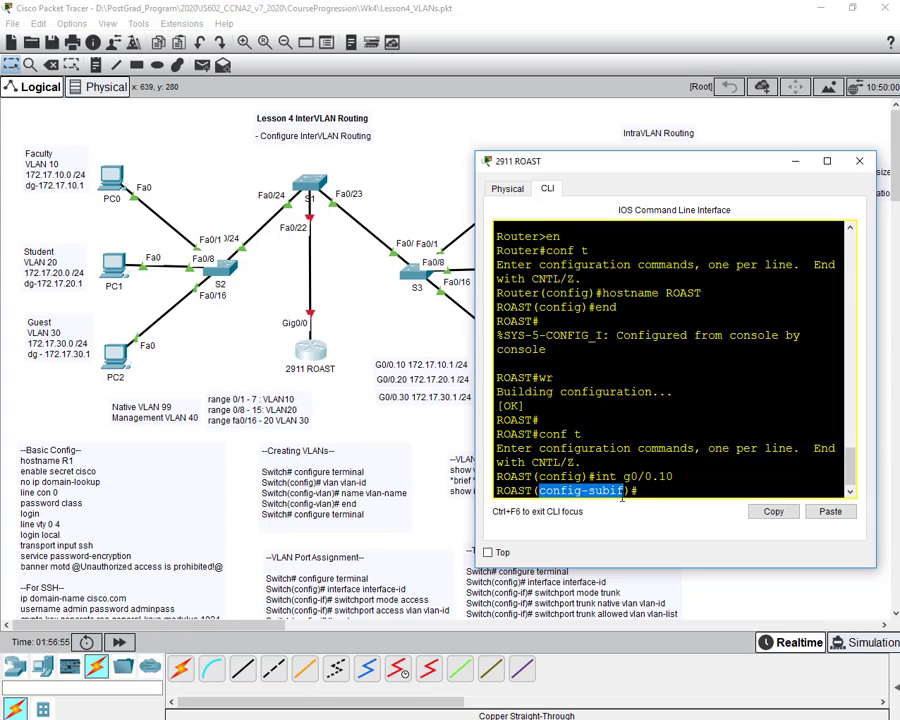
{"action": "left_click", "coordinate": [644, 492]}
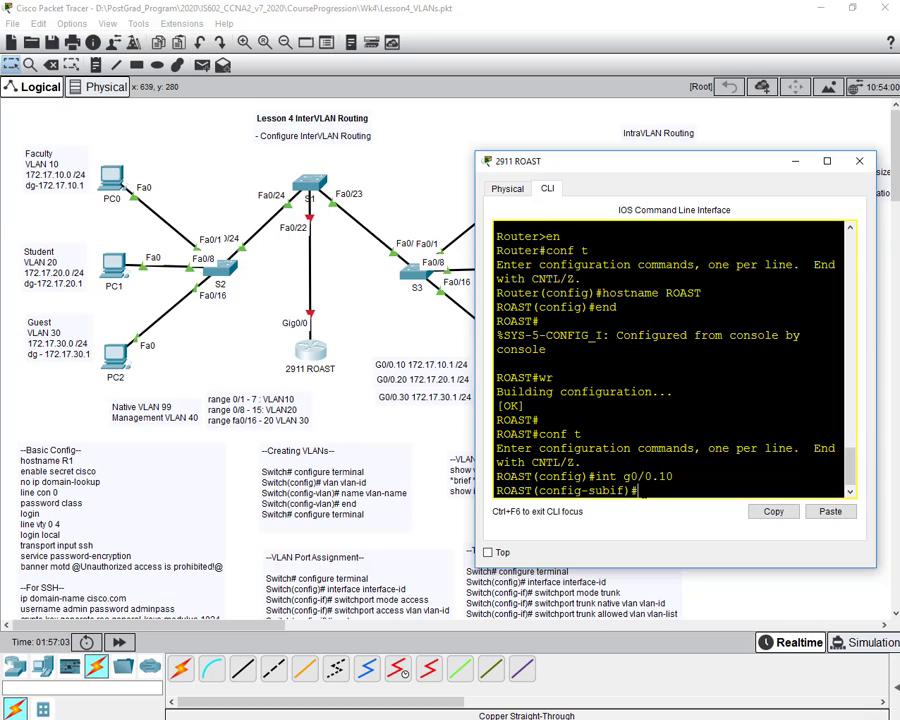
- Set the description of subinterface g0/0.10 to "Default gateway for VLAN10"
{"action": "type", "text": "description Lin"}
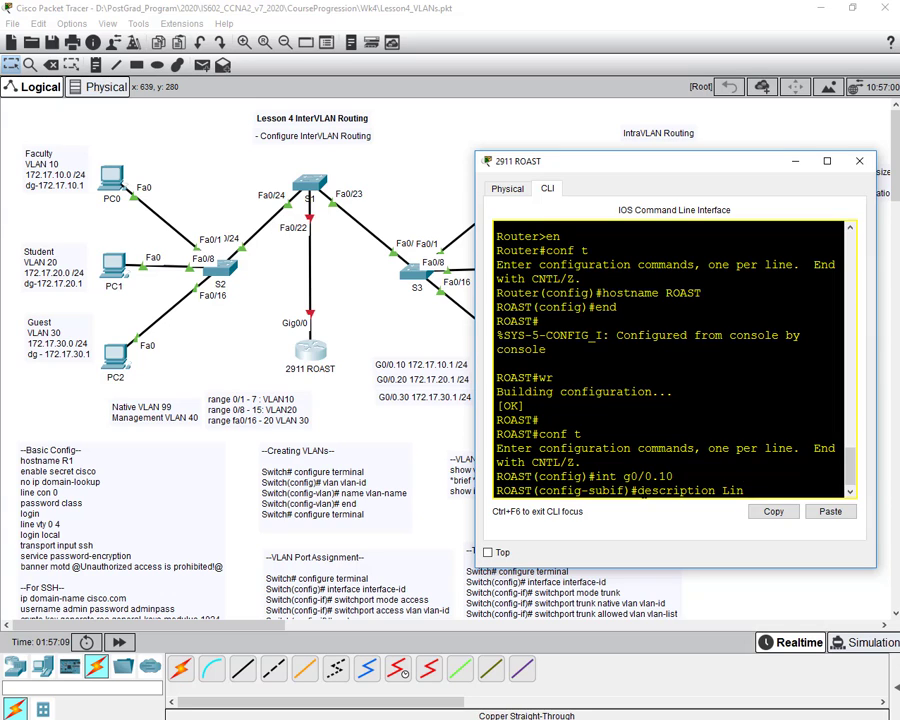
{"action": "key", "text": "BackSpace"}
{"action": "key", "text": "BackSpace"}
{"action": "key", "text": "BackSpace"}
{"action": "type", "text": "Default gat"}
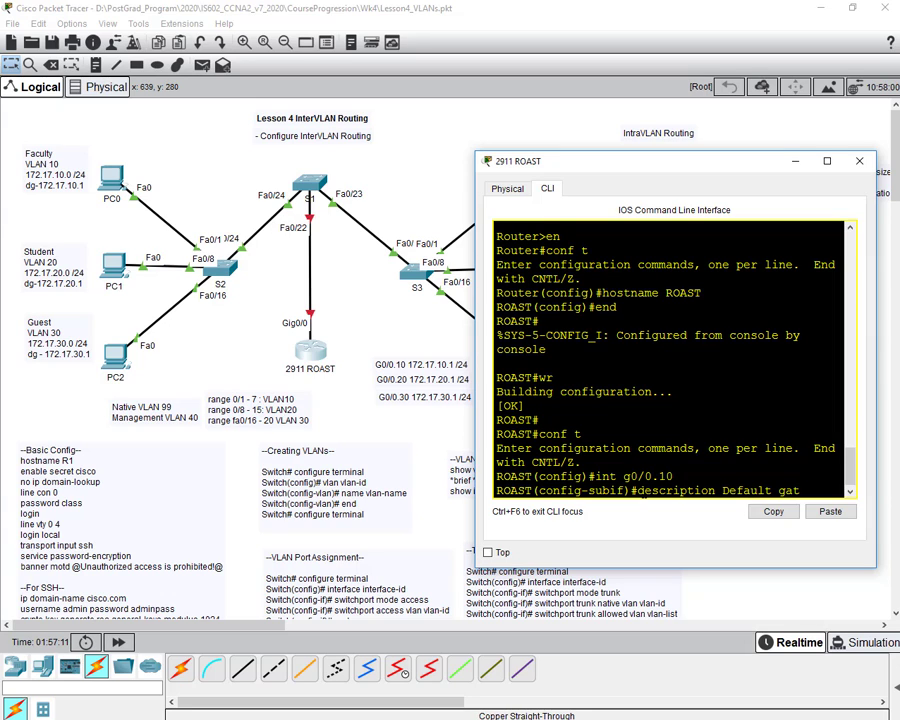
{"action": "type", "text": "eway for VLAN10"}
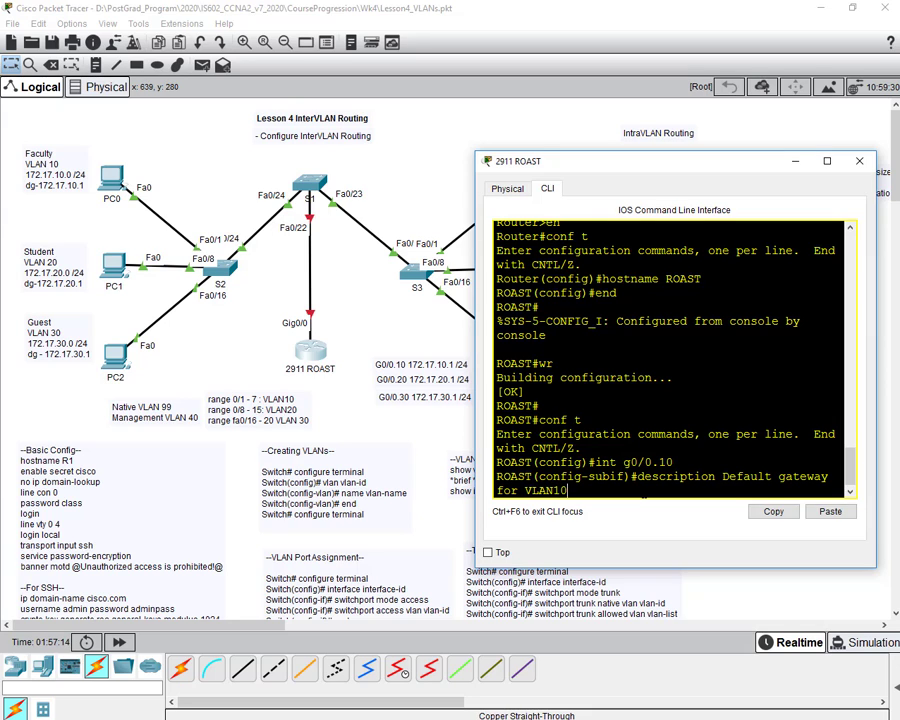
{"action": "key", "text": "Return"}
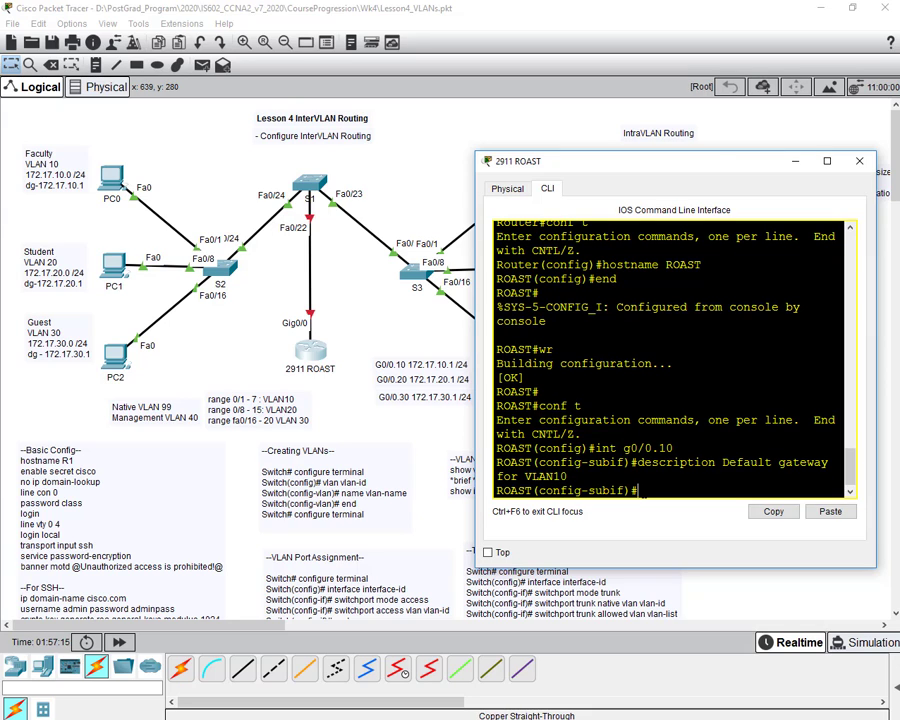
- Try to assign the IP address 172.17.10.1 with mask 255.255.255.0 to subinterface g0/0.10
{"action": "type", "text": "ip add 172.17.10."}
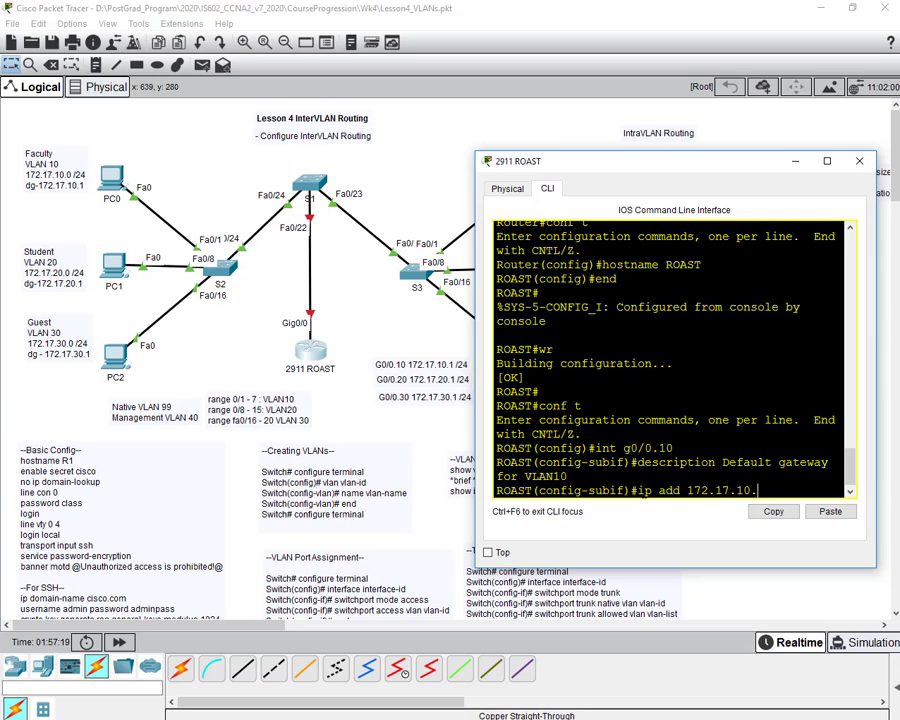
{"action": "type", "text": "1 255.255.255.0"}
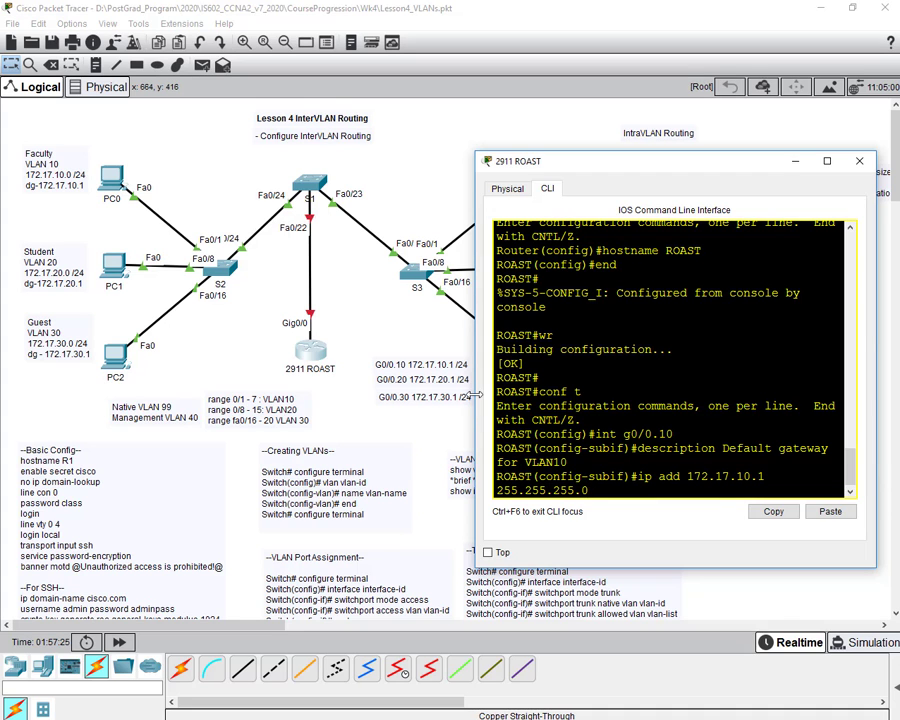
{"action": "left_click_drag", "start_coordinate": [476, 393], "coordinate": [313, 393]}
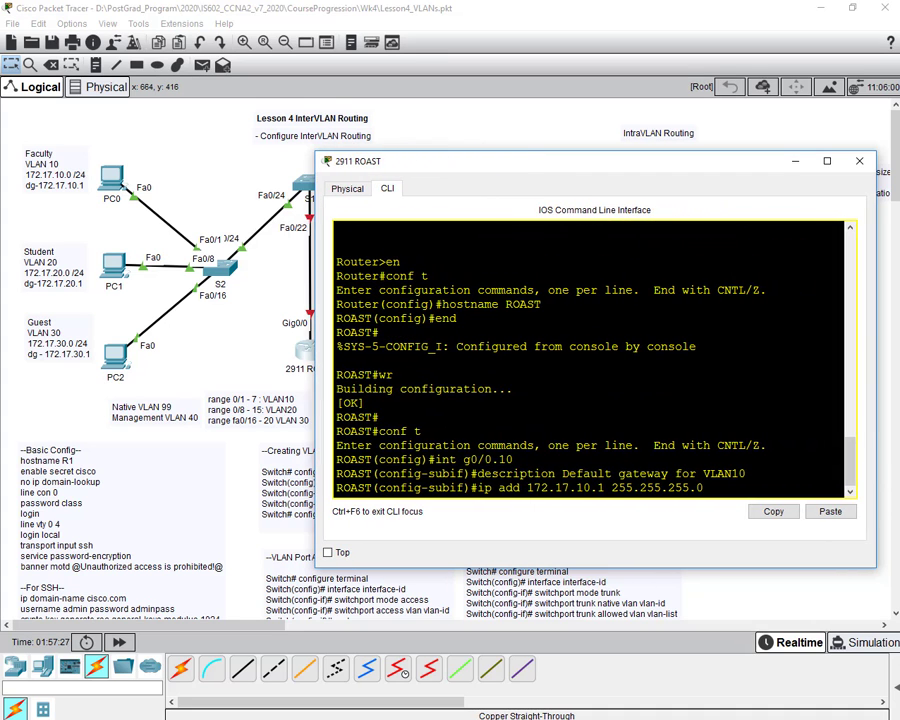
{"action": "key", "text": "Return"}
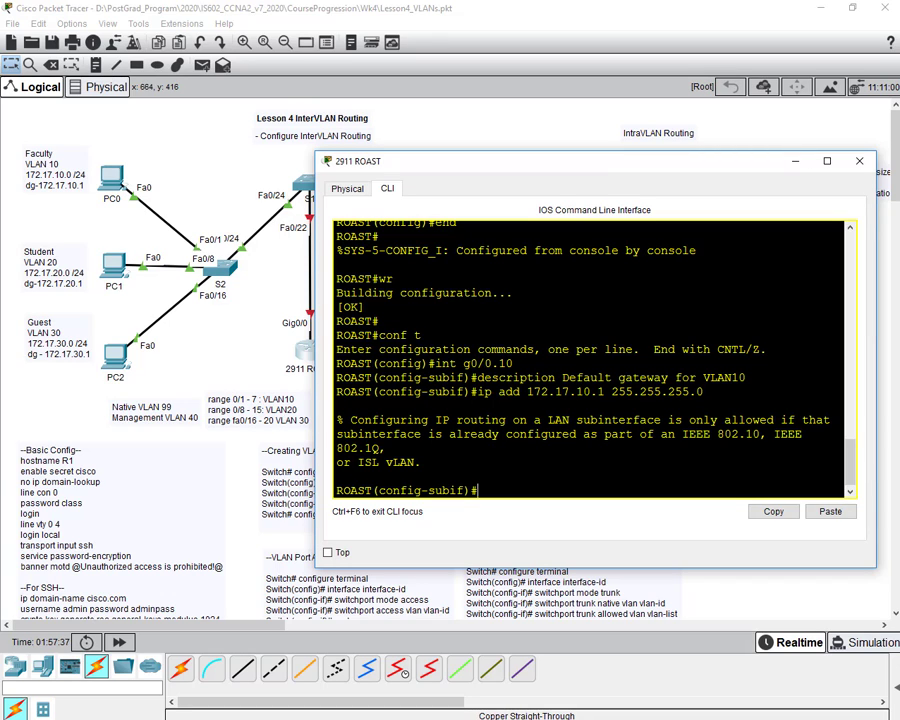
{"action": "left_click_drag", "start_coordinate": [392, 448], "coordinate": [386, 420]}
{"action": "left_click", "coordinate": [387, 448]}
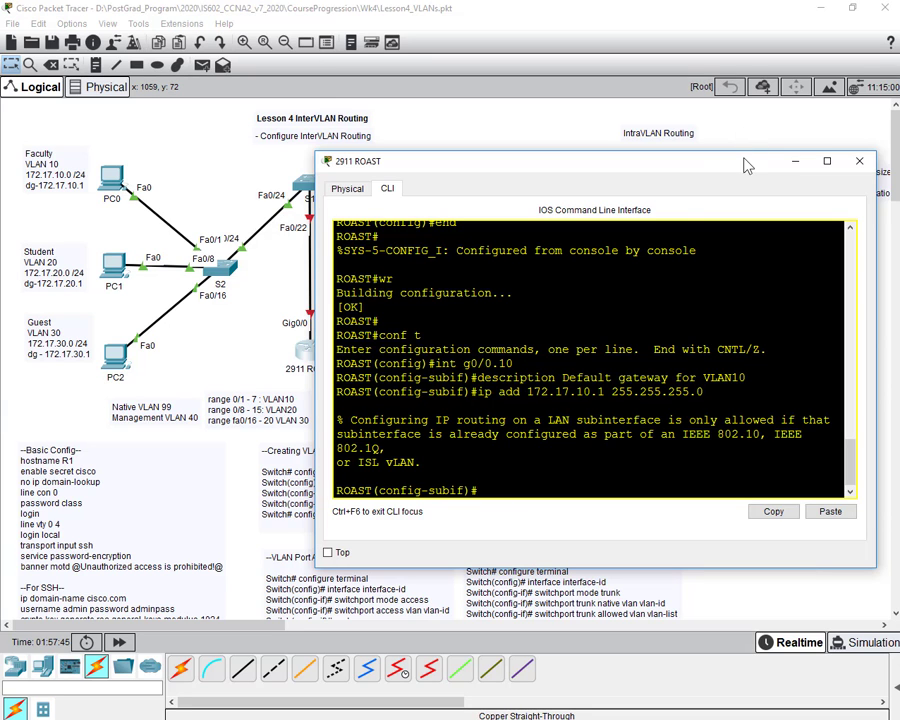
- Check the encapsulation command's options and set subinterface g0/0.10 to dot1q encapsulation with VLAN ID 10
{"action": "left_click_drag", "start_coordinate": [743, 163], "coordinate": [509, 124]}
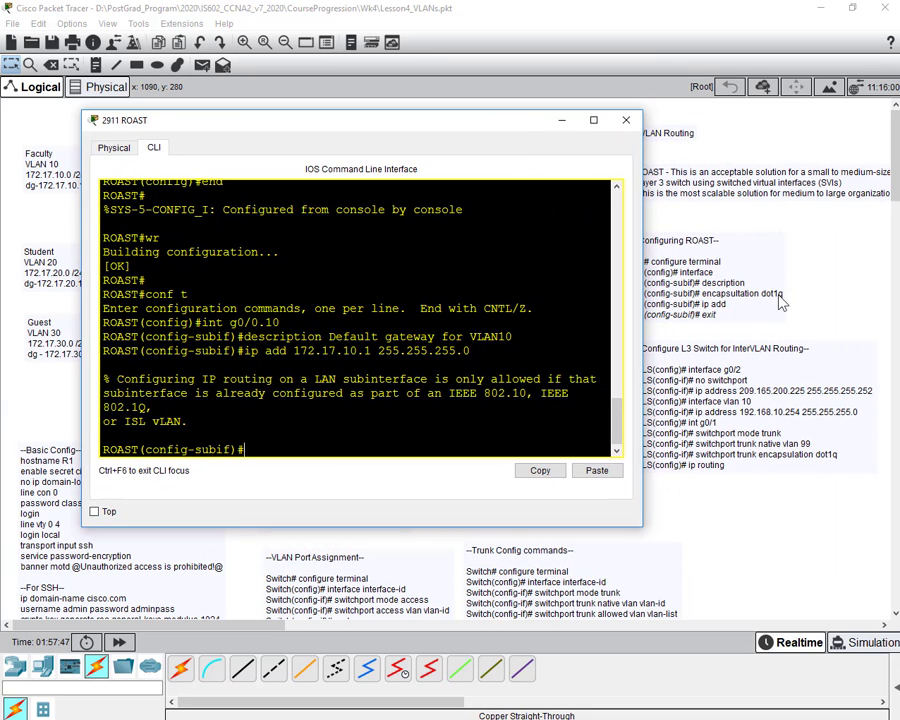
{"action": "type", "text": "encapsulation"}
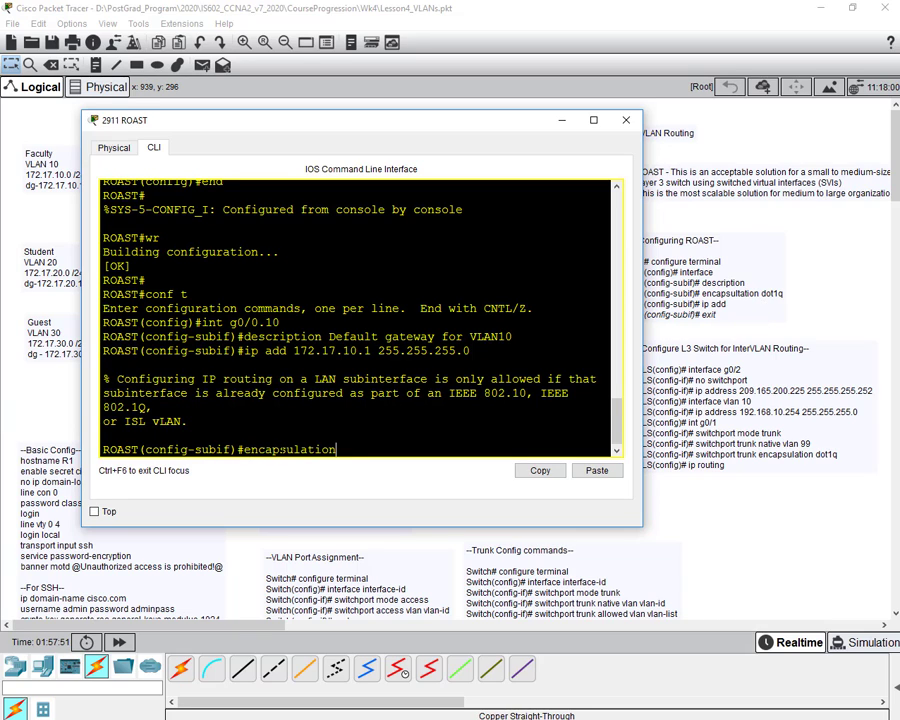
{"action": "type", "text": " ?"}
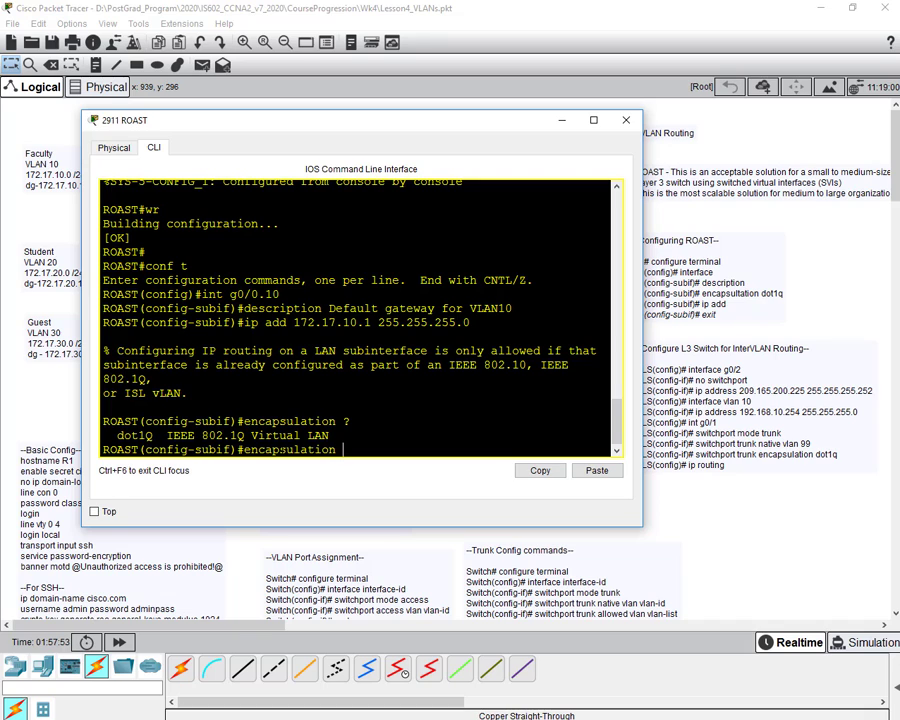
{"action": "type", "text": "dot1q"}
{"action": "key", "text": "Return"}
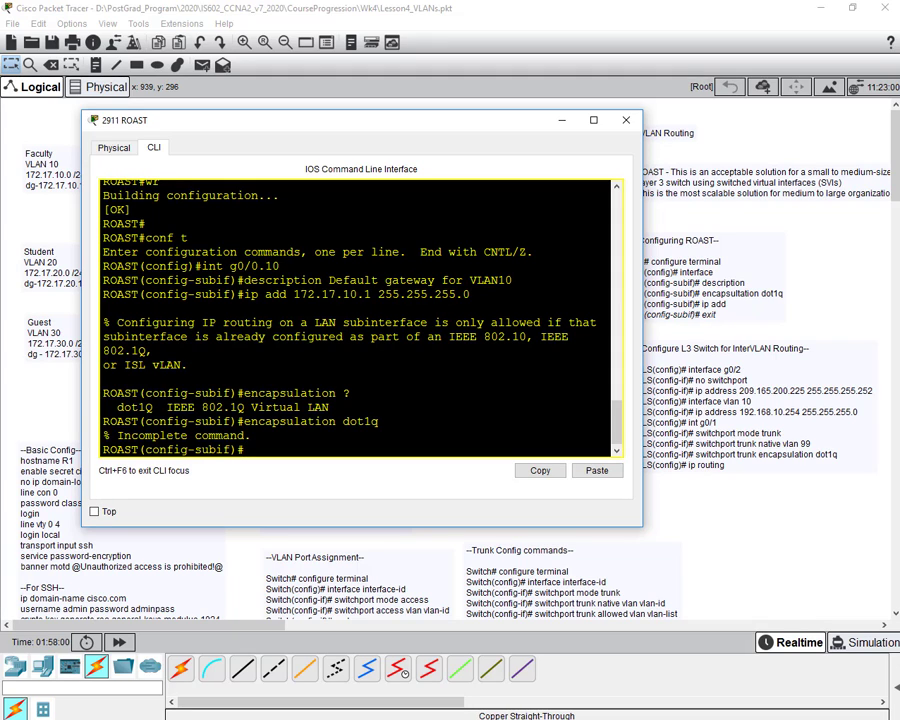
{"action": "key", "text": "Up"}
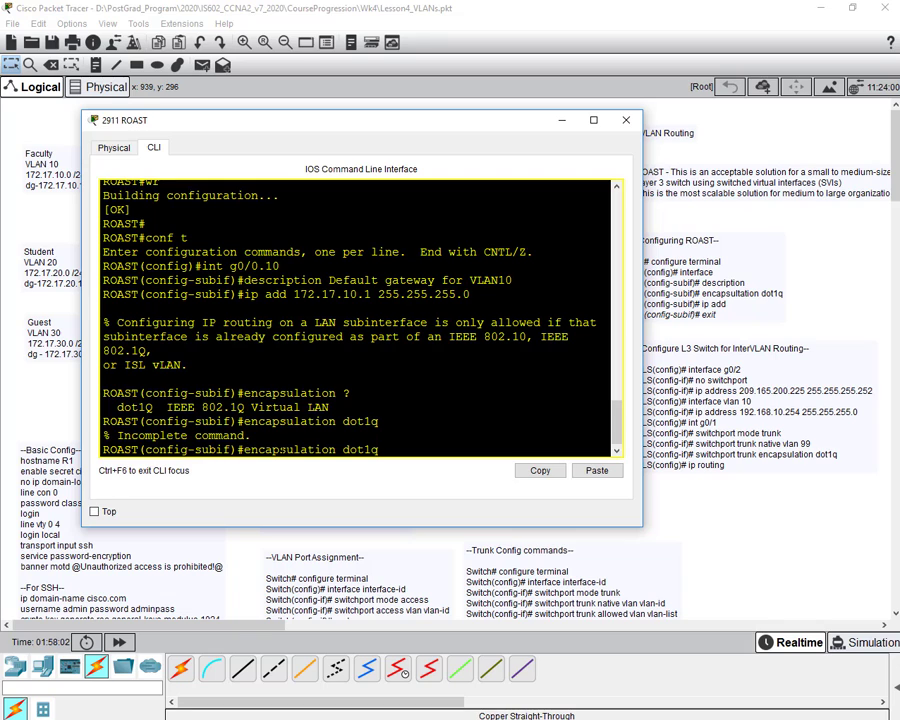
{"action": "type", "text": "?"}
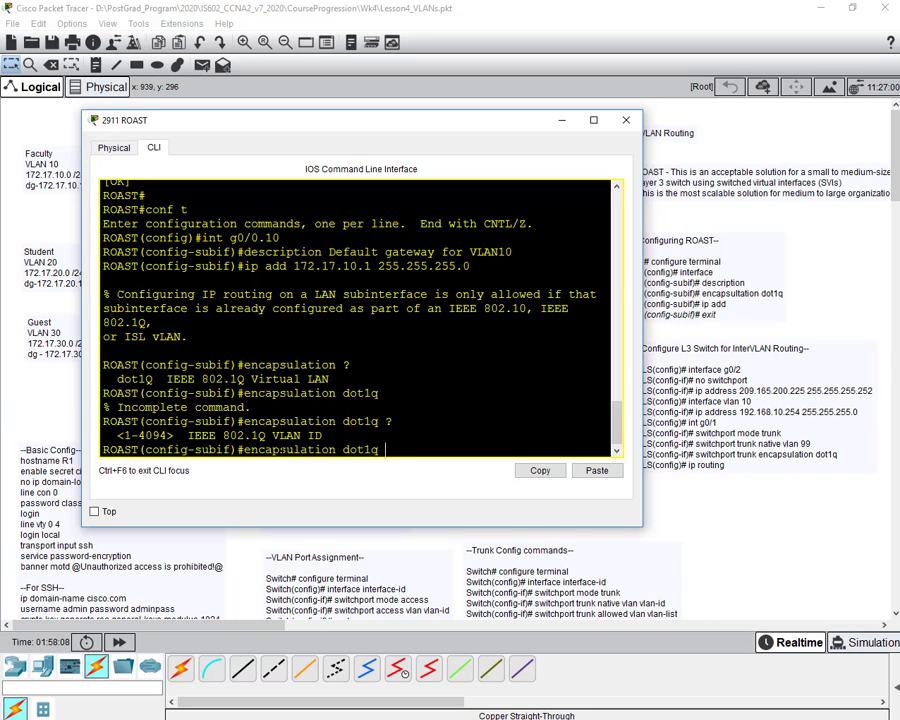
{"action": "type", "text": "10"}
{"action": "key", "text": "Return"}
- Enable subinterface g0/0.10 with no shut and return the router to privileged mode
{"action": "type", "text": "en"}
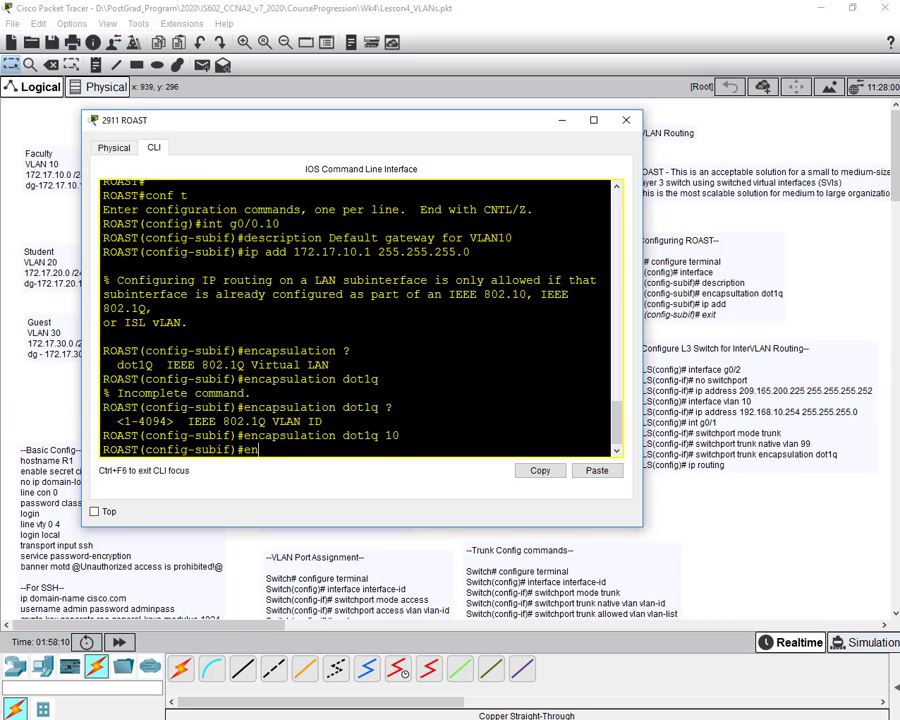
{"action": "key", "text": "BackSpace"}
{"action": "key", "text": "BackSpace"}
{"action": "type", "text": "no shut"}
{"action": "key", "text": "Return"}
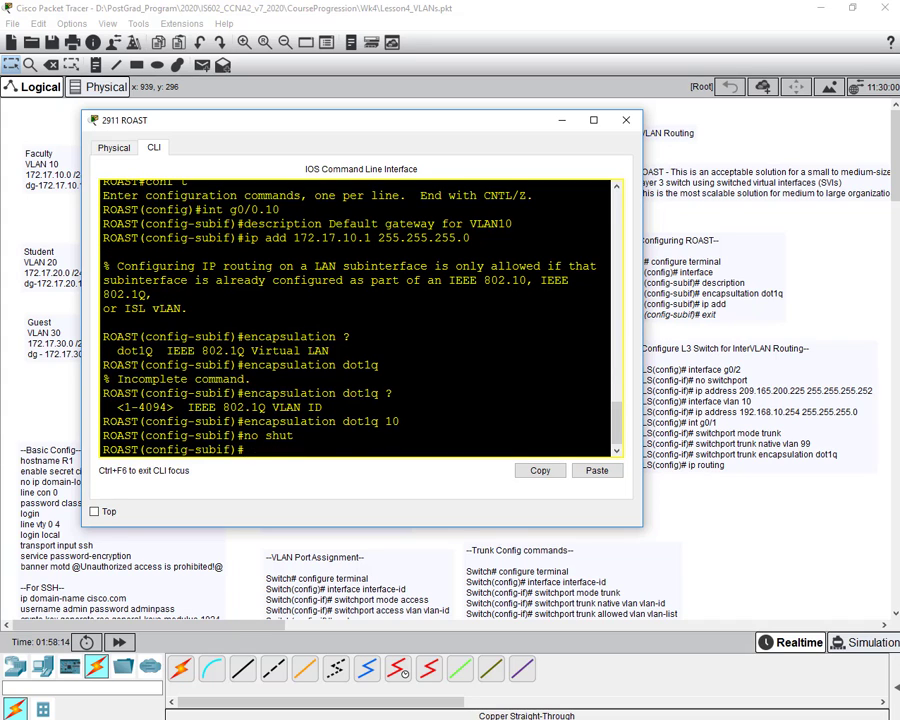
{"action": "type", "text": "end"}
{"action": "key", "text": "Return"}
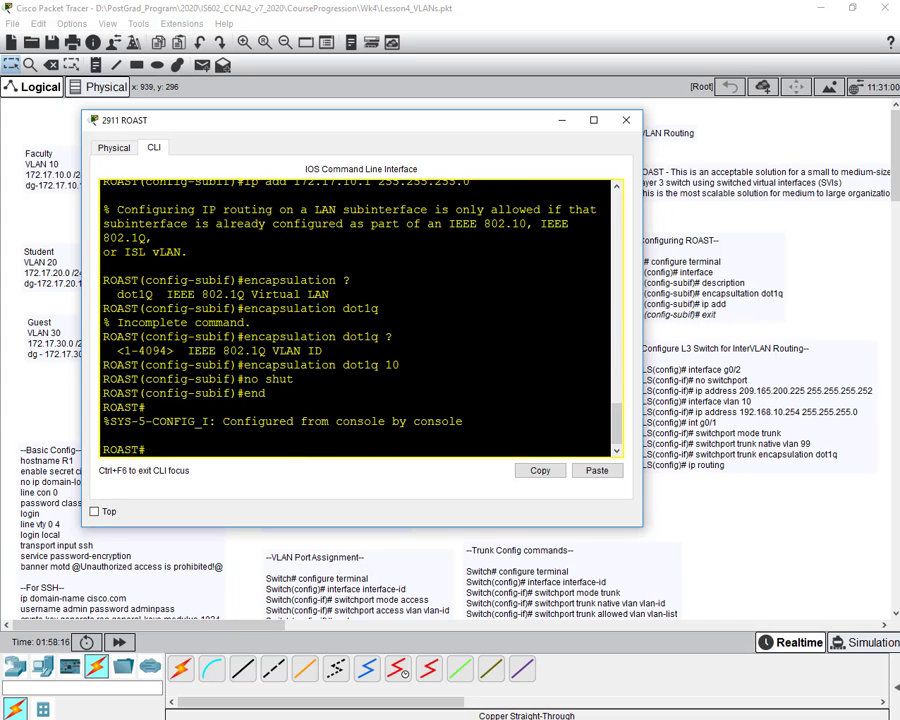
- List the router's interfaces with show ip int brief and examine the GigabitEthernet0/0.10 entry against the earlier address command
{"action": "type", "text": "show ip int brief"}
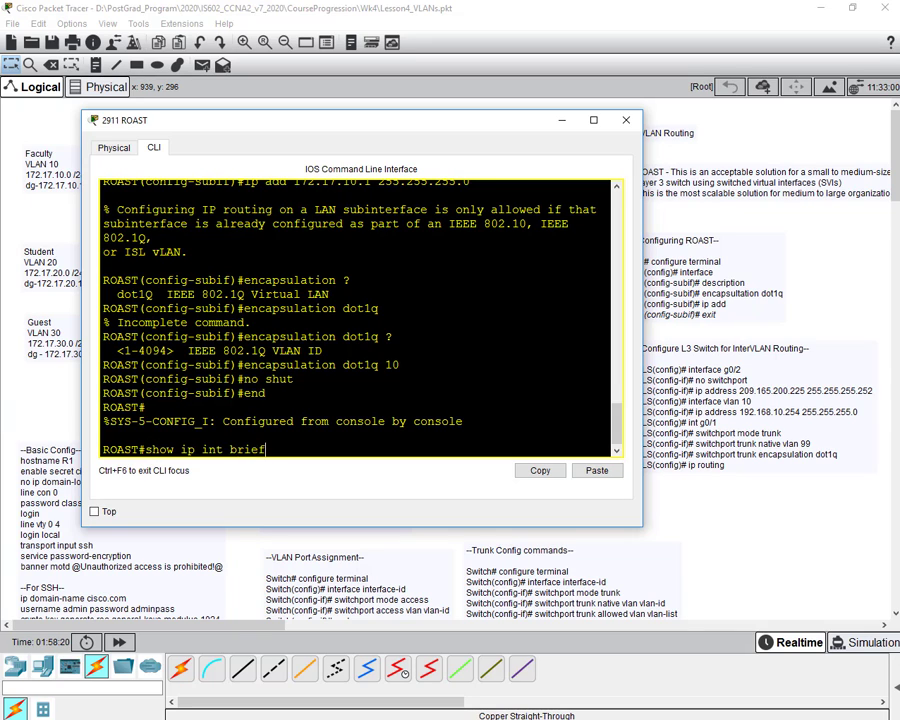
{"action": "key", "text": "Return"}
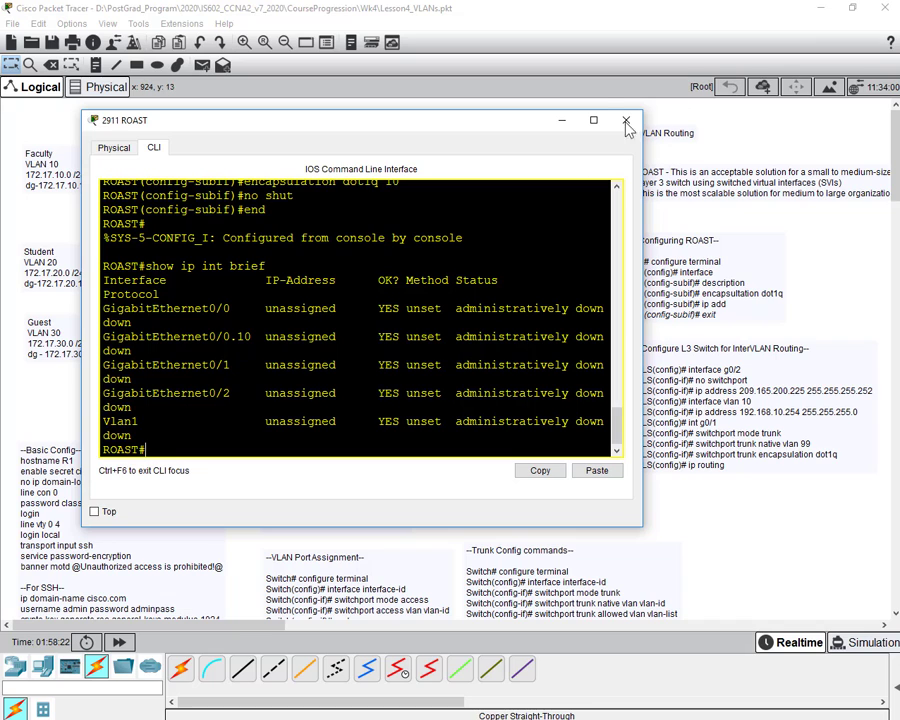
{"action": "left_click", "coordinate": [593, 119]}
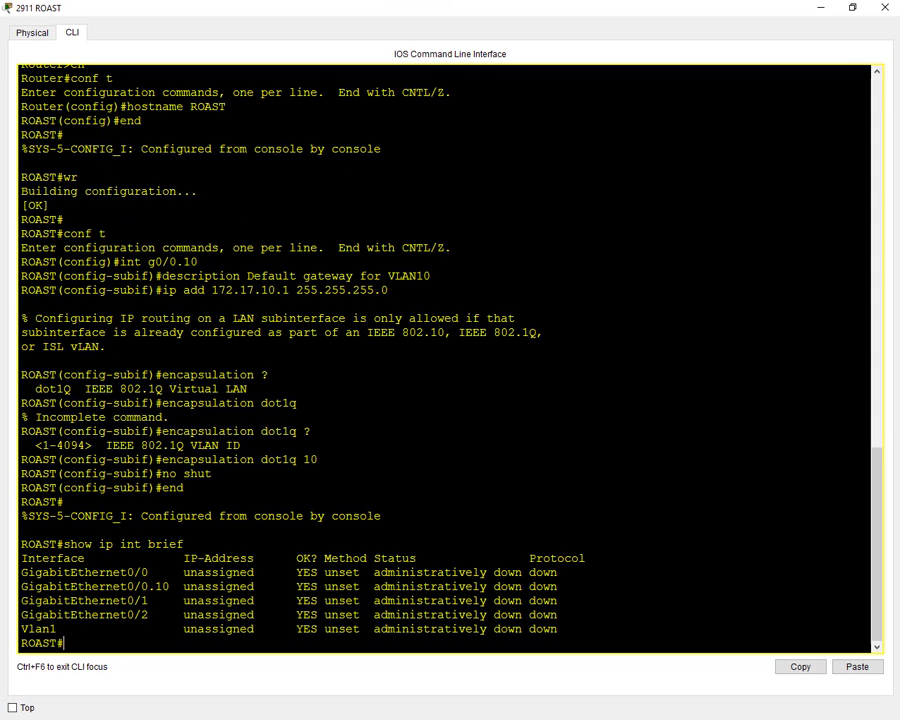
{"action": "left_click_drag", "start_coordinate": [21, 586], "coordinate": [169, 586]}
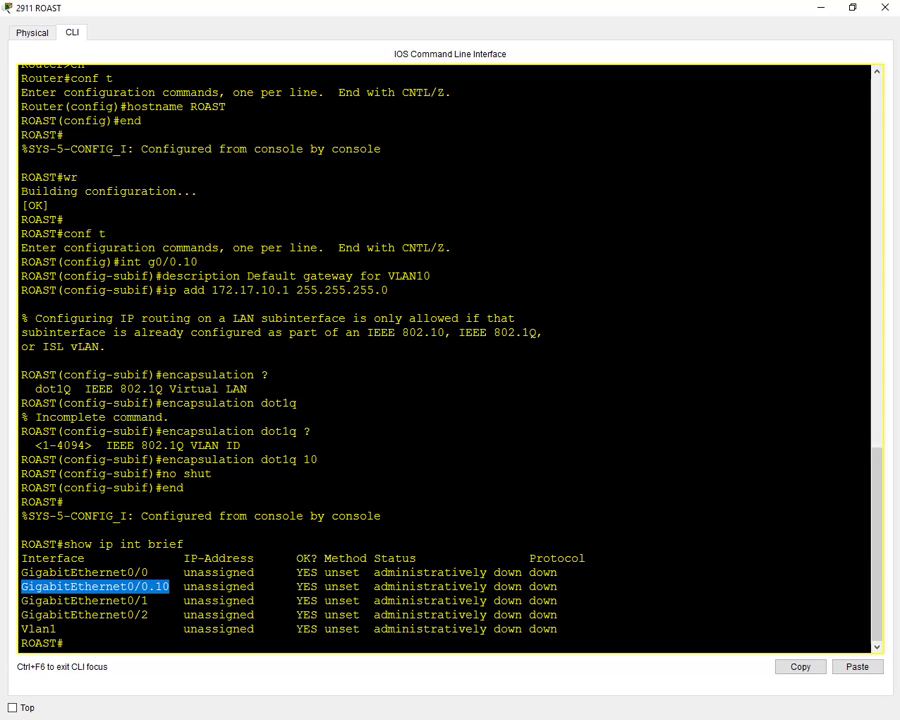
{"action": "left_click_drag", "start_coordinate": [388, 290], "coordinate": [108, 346]}
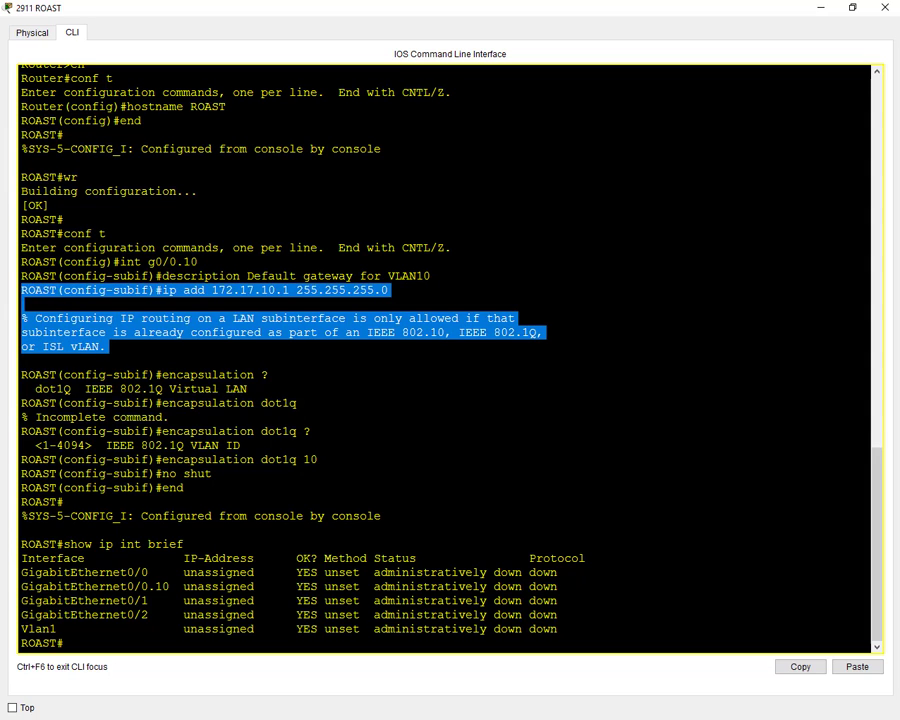
{"action": "left_click", "coordinate": [21, 358]}
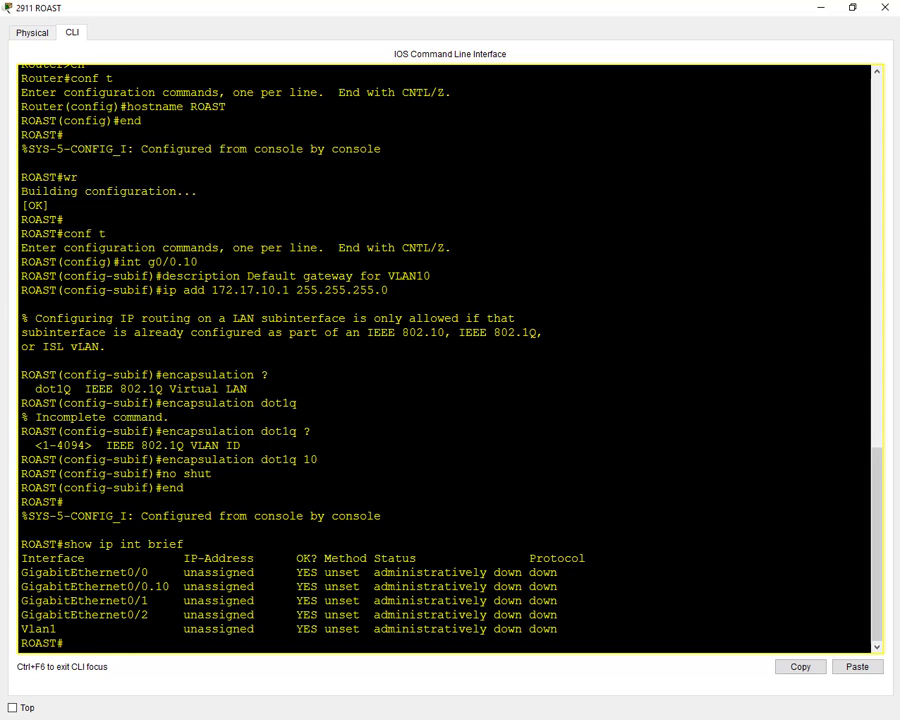
- Re-enter configuration for subinterface g0/0.10 and assign it the IP address 172.17.10.1 with mask 255.255.255.0
{"action": "type", "text": "conf t"}
{"action": "key", "text": "Return"}
{"action": "type", "text": "i"}
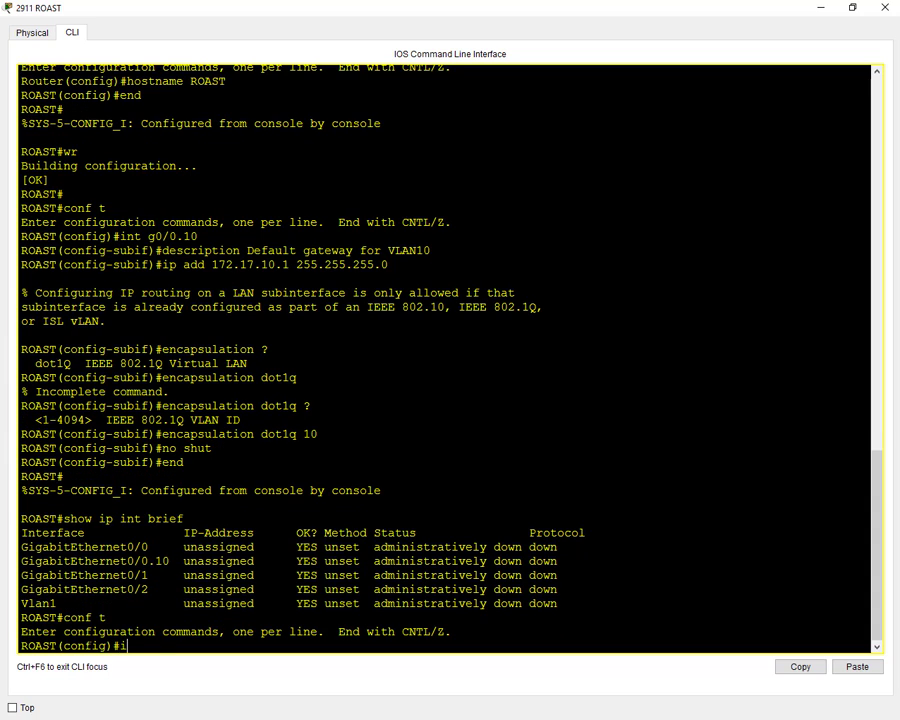
{"action": "type", "text": "nt g0/0.10"}
{"action": "key", "text": "Return"}
{"action": "type", "text": "ip"}
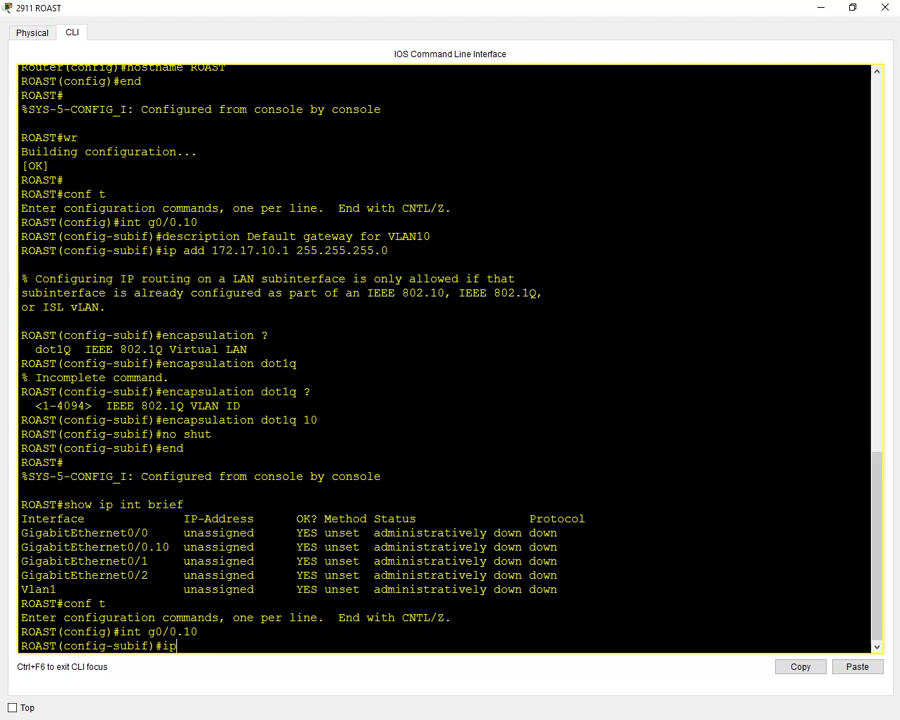
{"action": "type", "text": " add 172.17.10.1 255.255.255.0"}
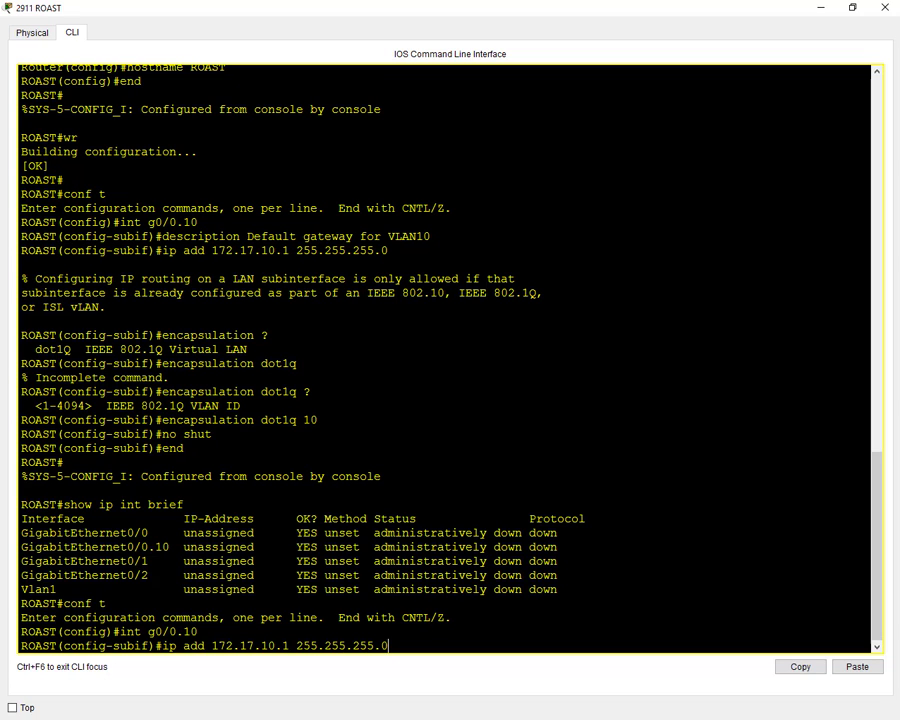
{"action": "key", "text": "Return"}
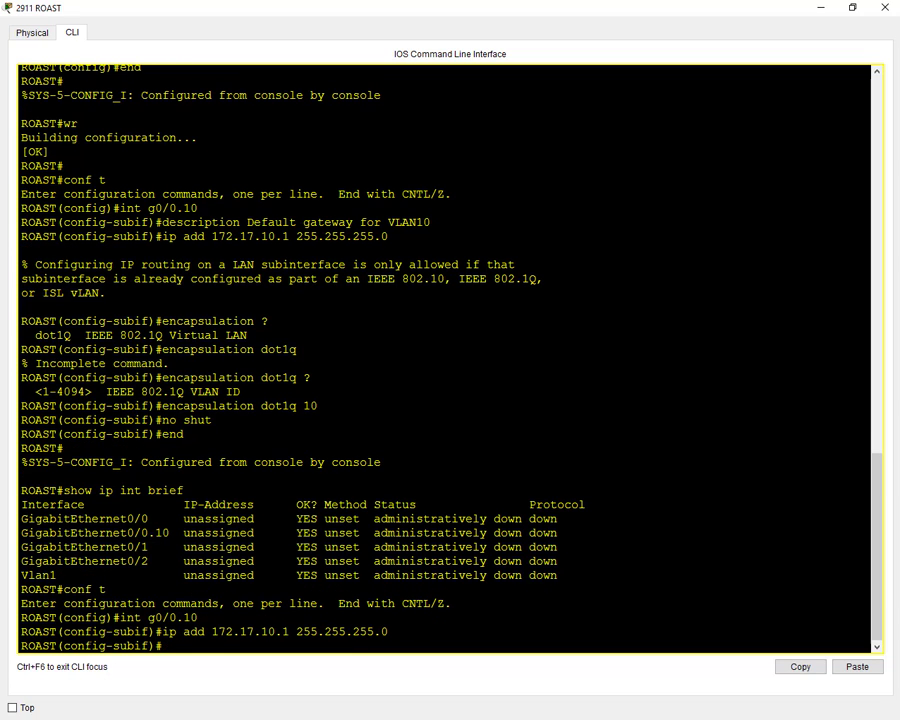
- Bring up subinterface g0/0.10 with no shut and exit to privileged mode
{"action": "type", "text": "no shut"}
{"action": "key", "text": "Return"}
{"action": "key", "text": "Return"}
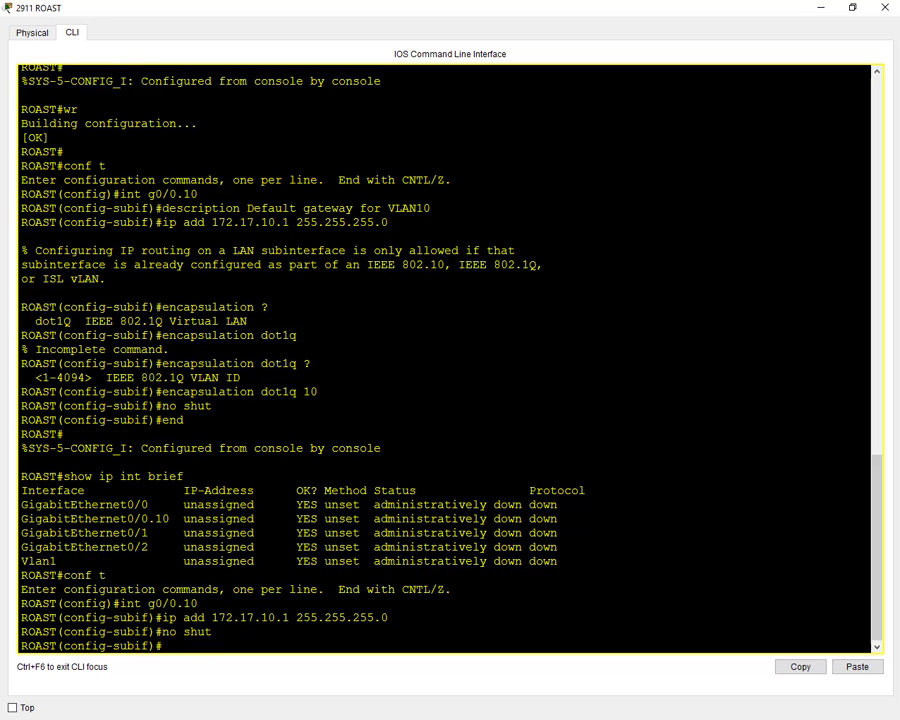
{"action": "type", "text": "end"}
{"action": "key", "text": "Return"}
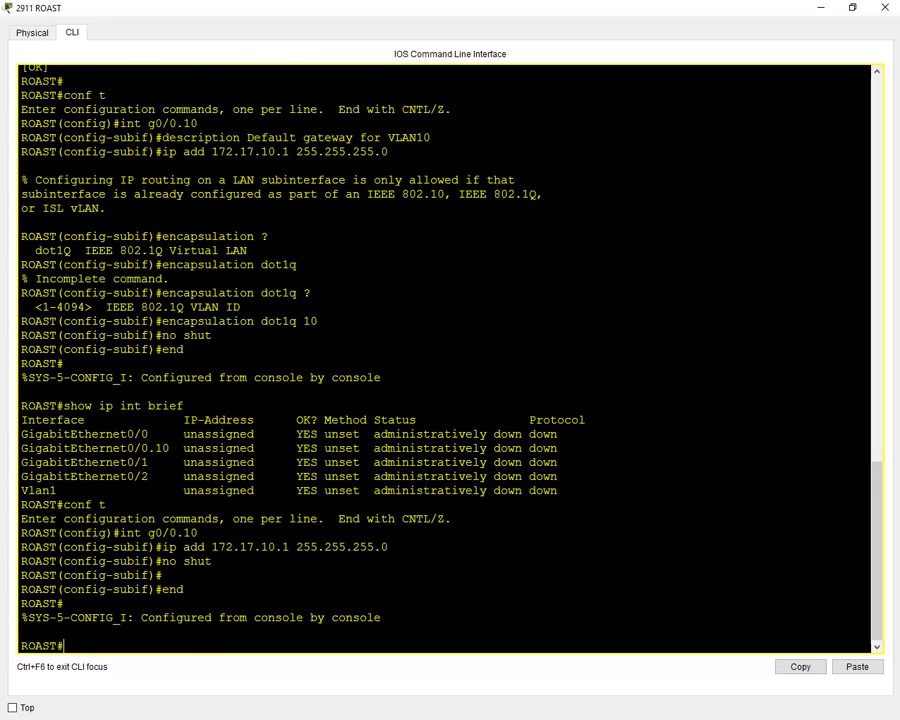
- List the router's interfaces with show ip int brief and examine the GigabitEthernet0/0.10 entry's address and status
{"action": "type", "text": "show ip int brief"}
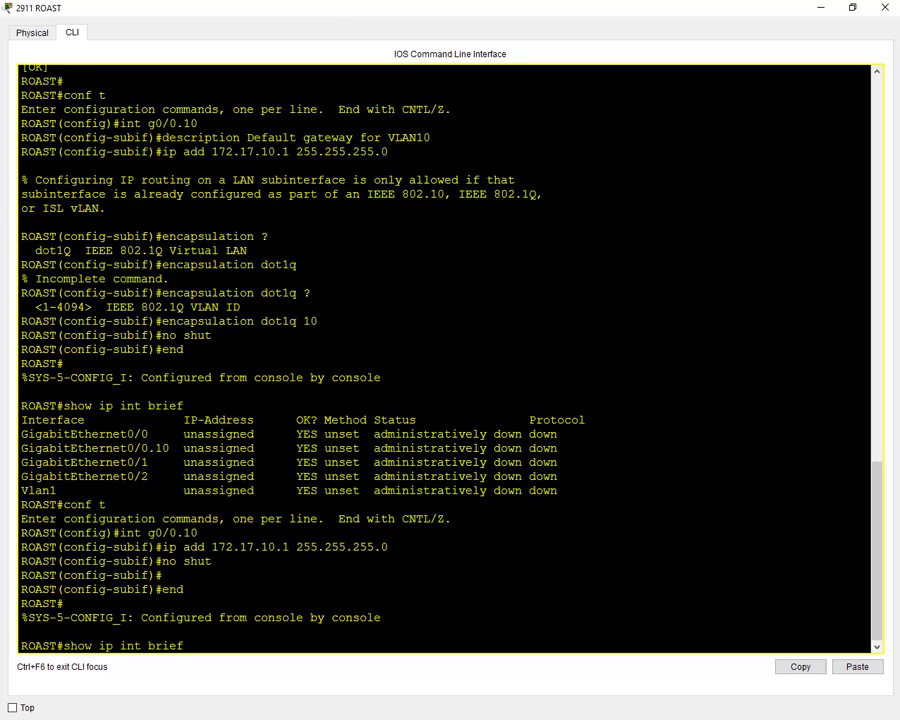
{"action": "key", "text": "Return"}
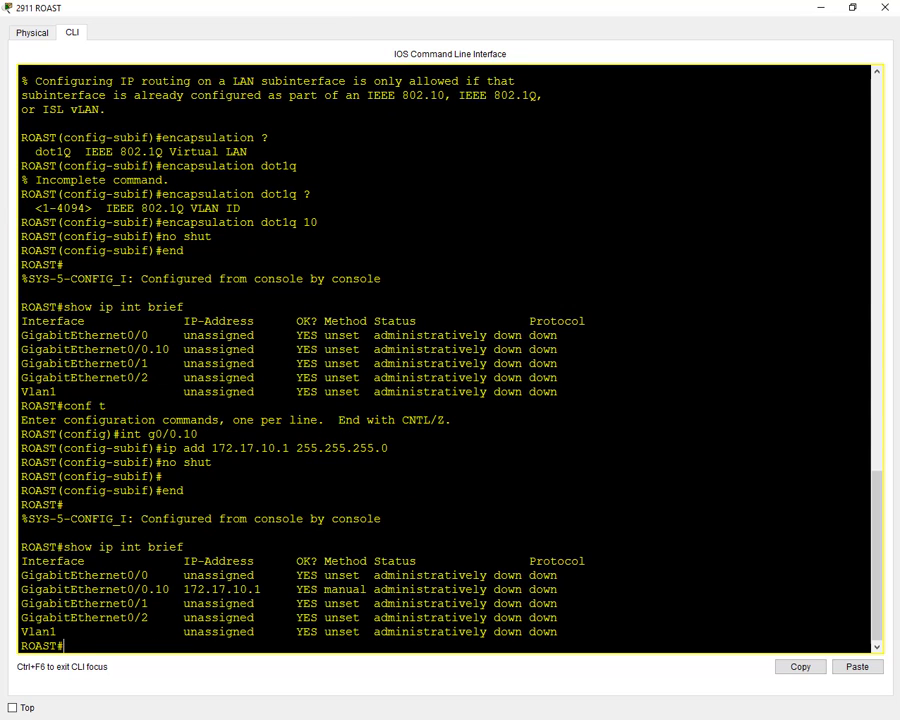
{"action": "left_click_drag", "start_coordinate": [21, 589], "coordinate": [565, 589]}
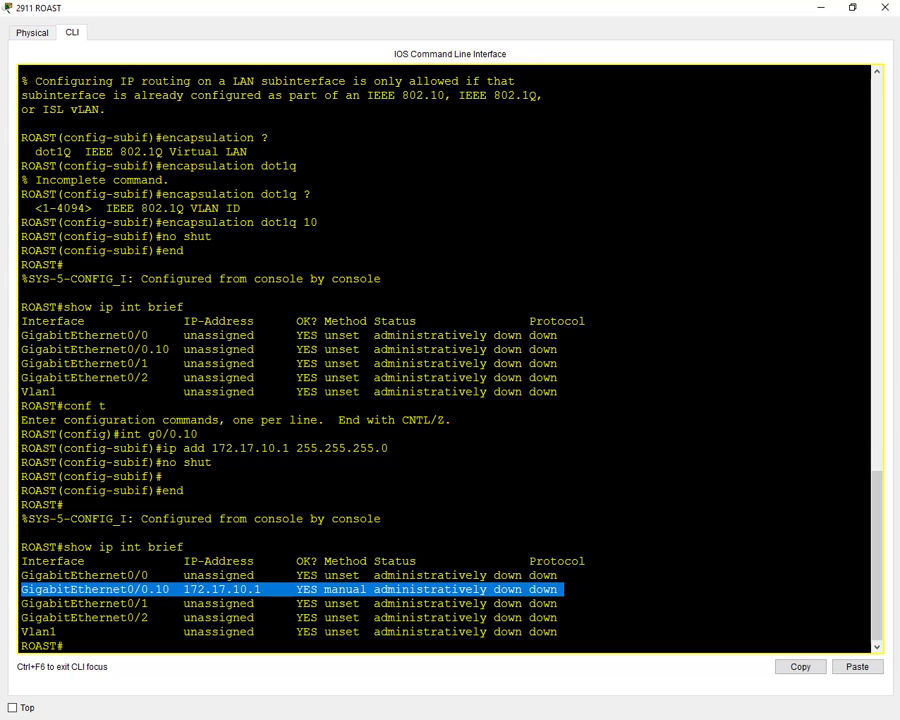
{"action": "scroll", "coordinate": [243, 615], "scroll_direction": "down", "scroll_amount": 1}
{"action": "left_click", "coordinate": [64, 643]}
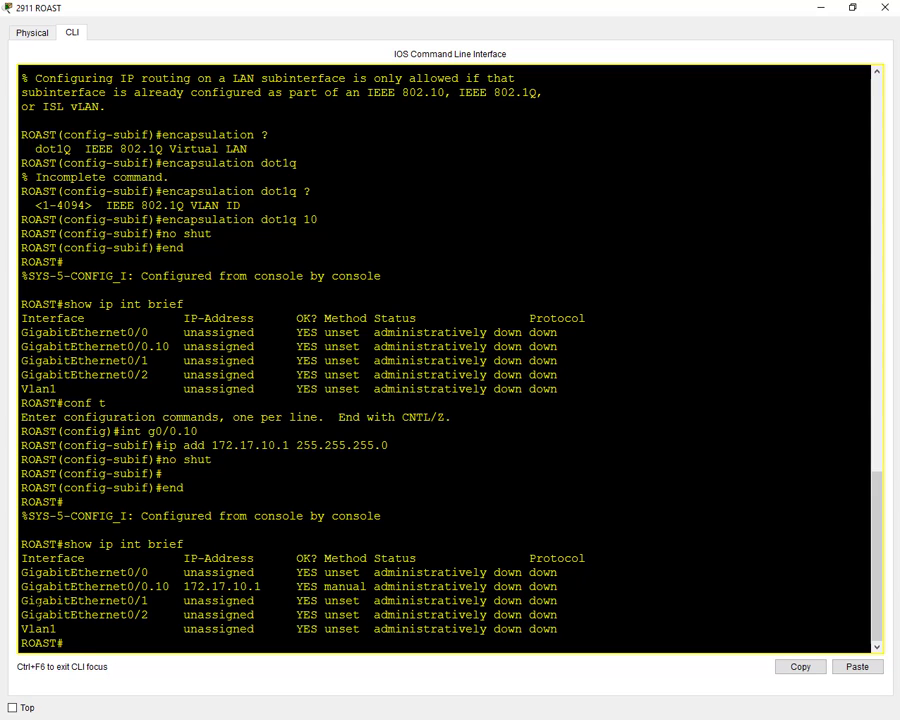
{"action": "left_click_drag", "start_coordinate": [28, 587], "coordinate": [430, 587]}
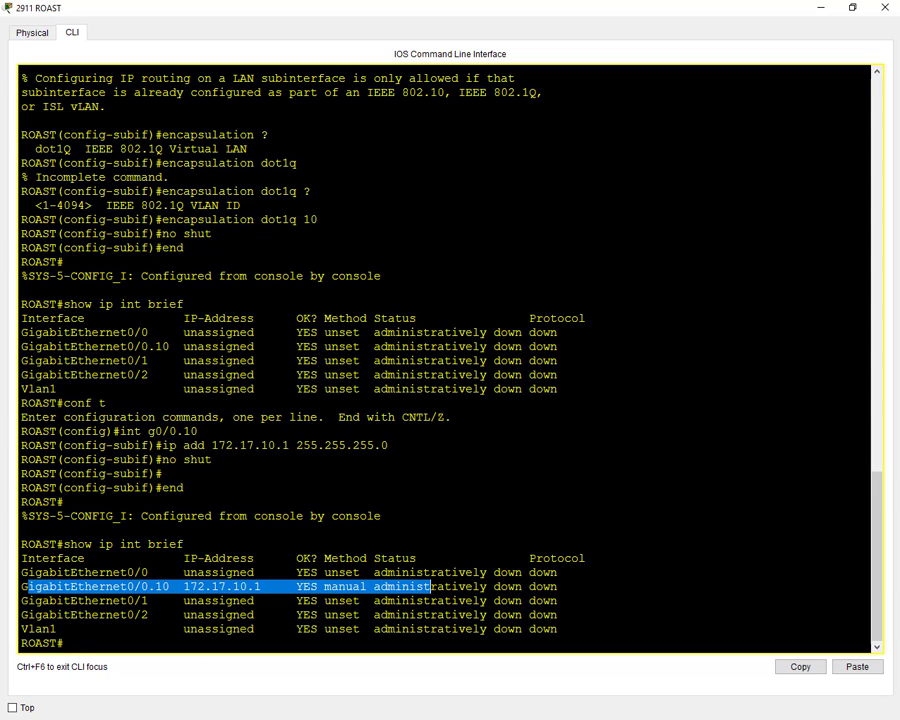
{"action": "left_click", "coordinate": [90, 644]}
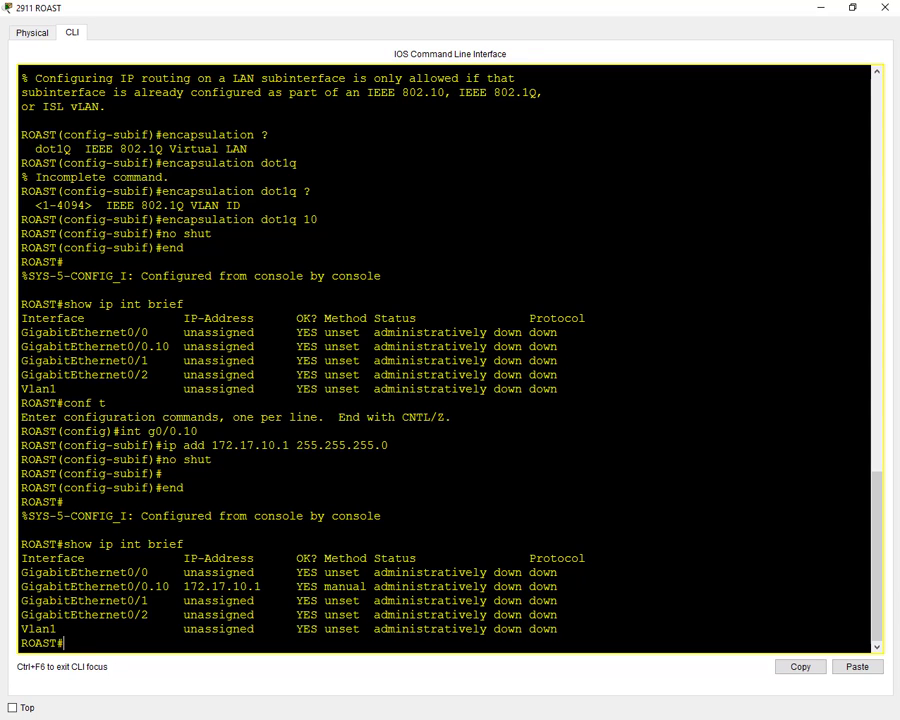
- Enable the physical interface g0/0 with no shut and return the router to privileged mode
{"action": "type", "text": "conf t"}
{"action": "key", "text": "Return"}
{"action": "type", "text": "int "}
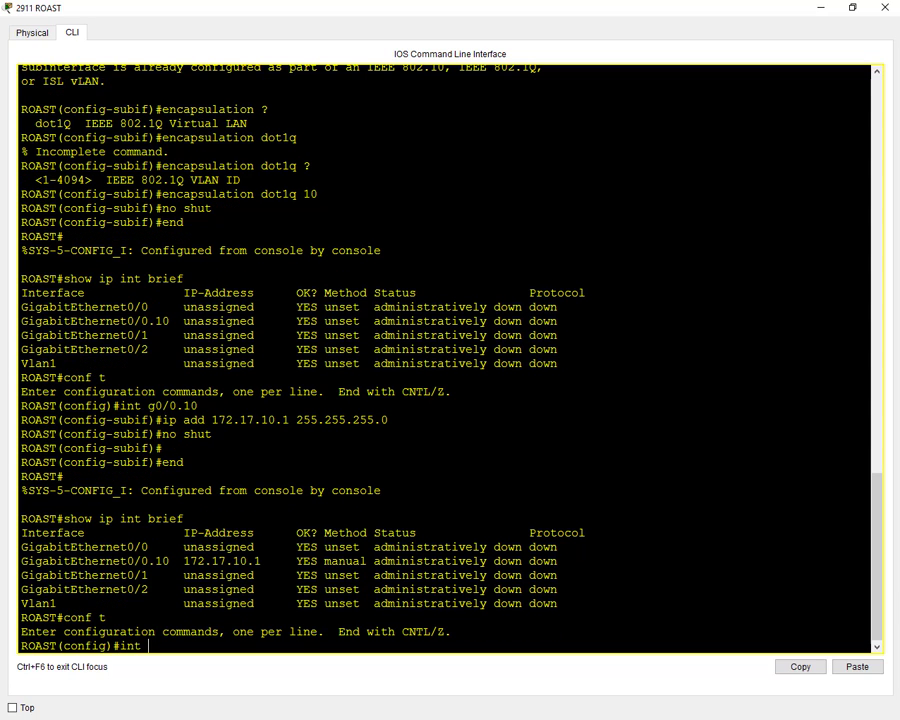
{"action": "type", "text": "g0/0"}
{"action": "key", "text": "Return"}
{"action": "type", "text": "no shut"}
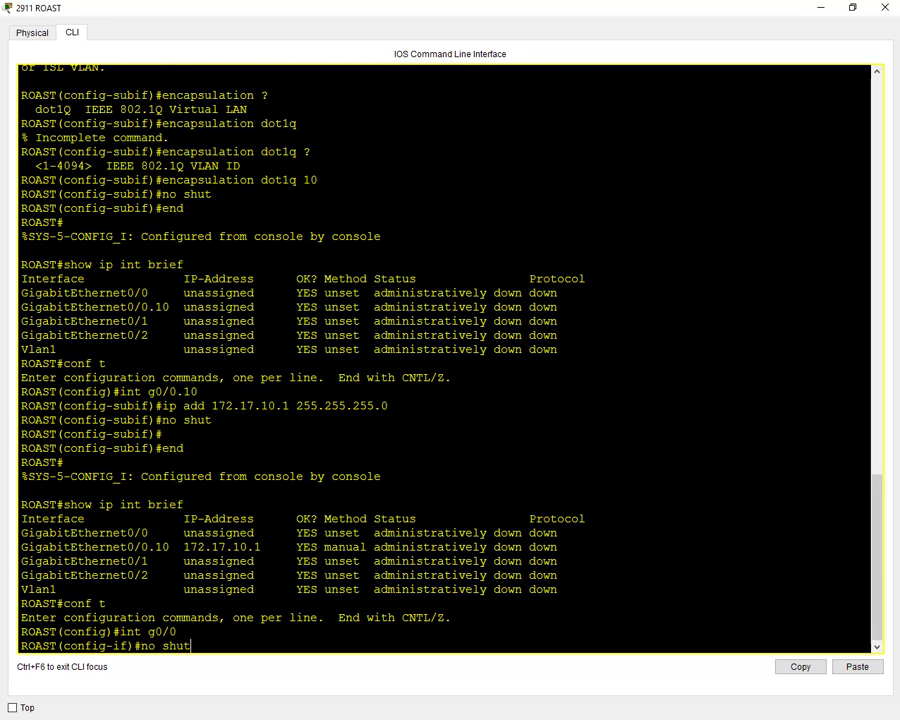
{"action": "key", "text": "Return"}
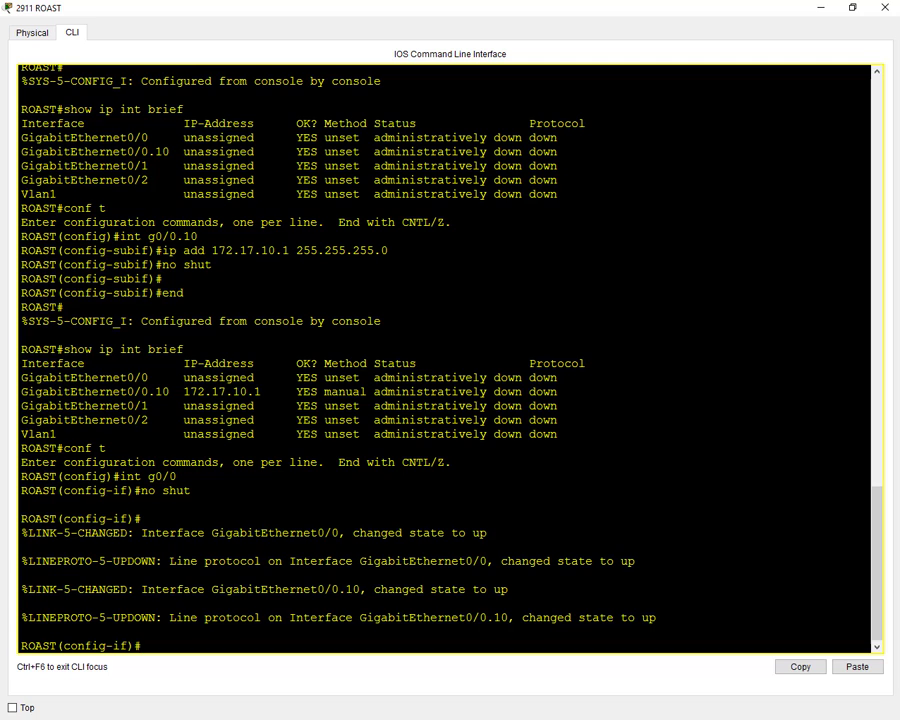
{"action": "type", "text": "end"}
{"action": "key", "text": "Return"}
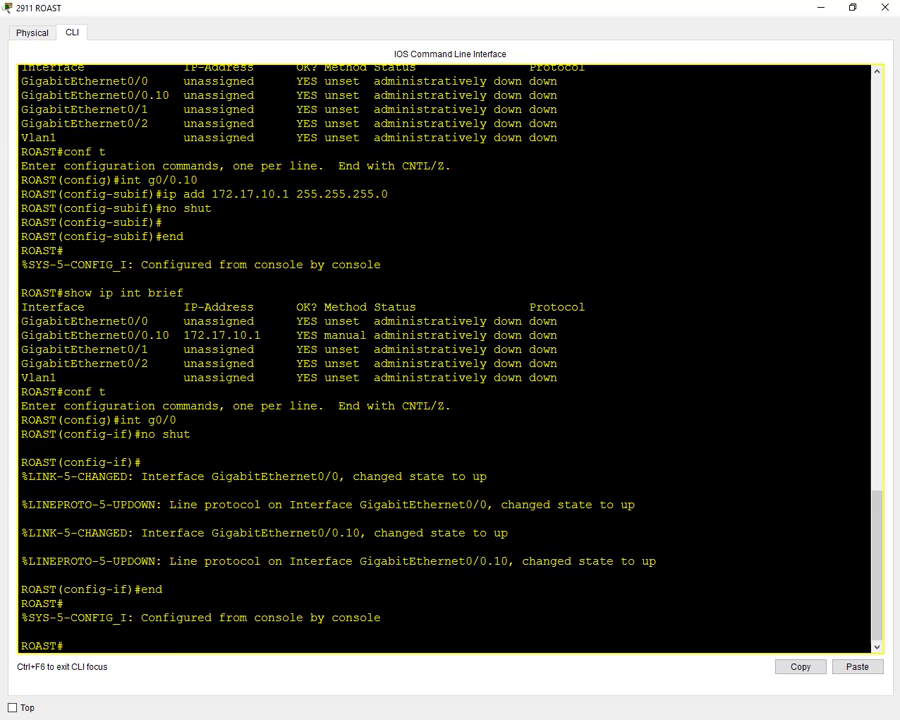
- Run show ip int brief again and check the status and protocol of GigabitEthernet0/0 and GigabitEthernet0/0.10
{"action": "type", "text": "show ip int brief"}
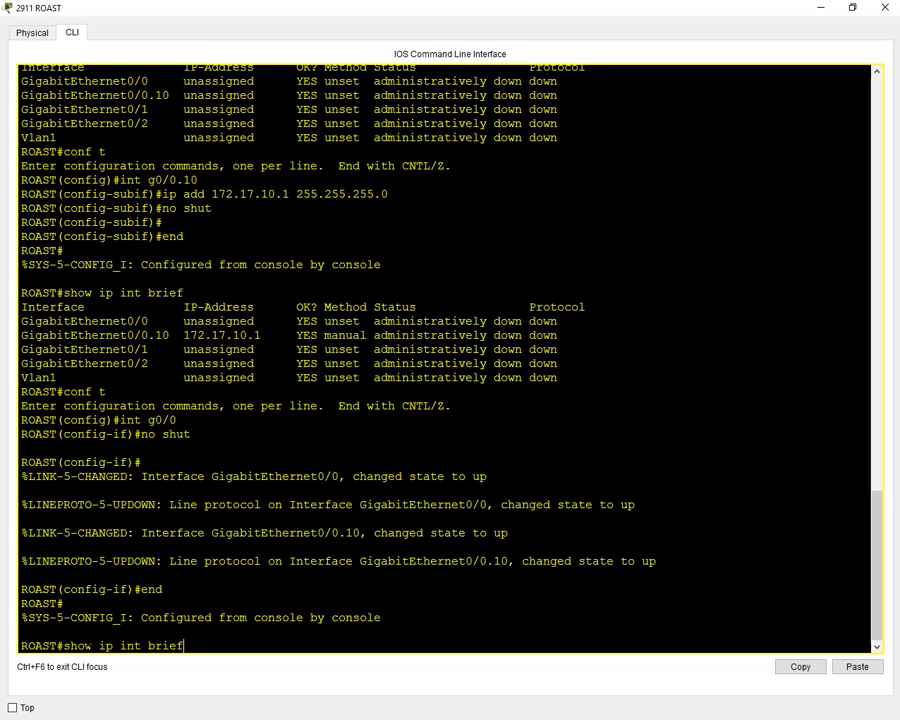
{"action": "key", "text": "Return"}
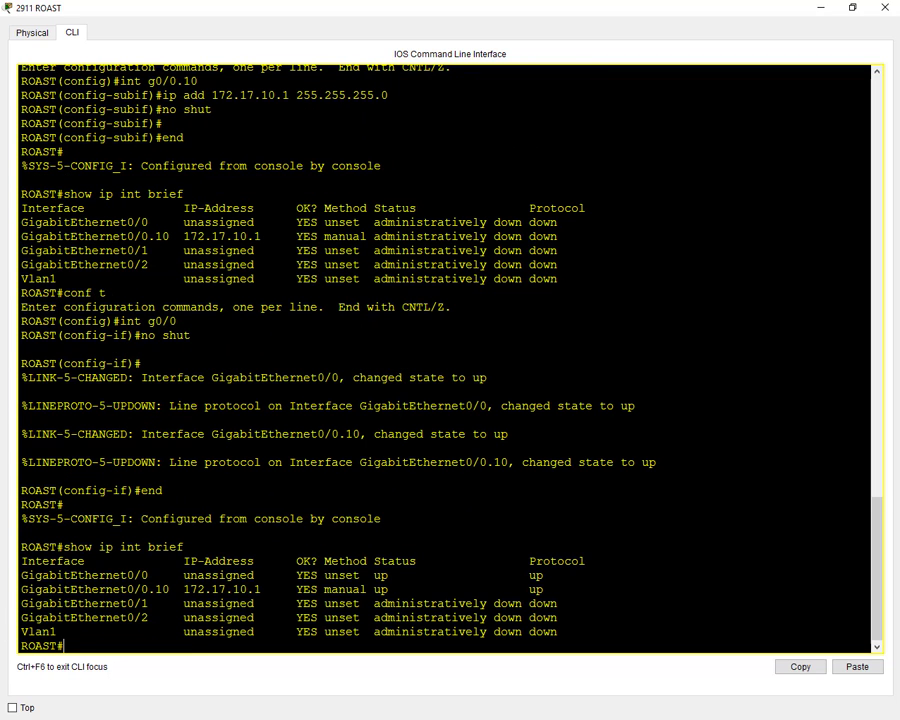
{"action": "mouse_move", "coordinate": [544, 576]}
{"action": "left_mouse_down"}
{"action": "mouse_move", "coordinate": [560, 603]}
{"action": "mouse_move", "coordinate": [544, 576]}
{"action": "mouse_move", "coordinate": [543, 589]}
{"action": "left_mouse_up"}
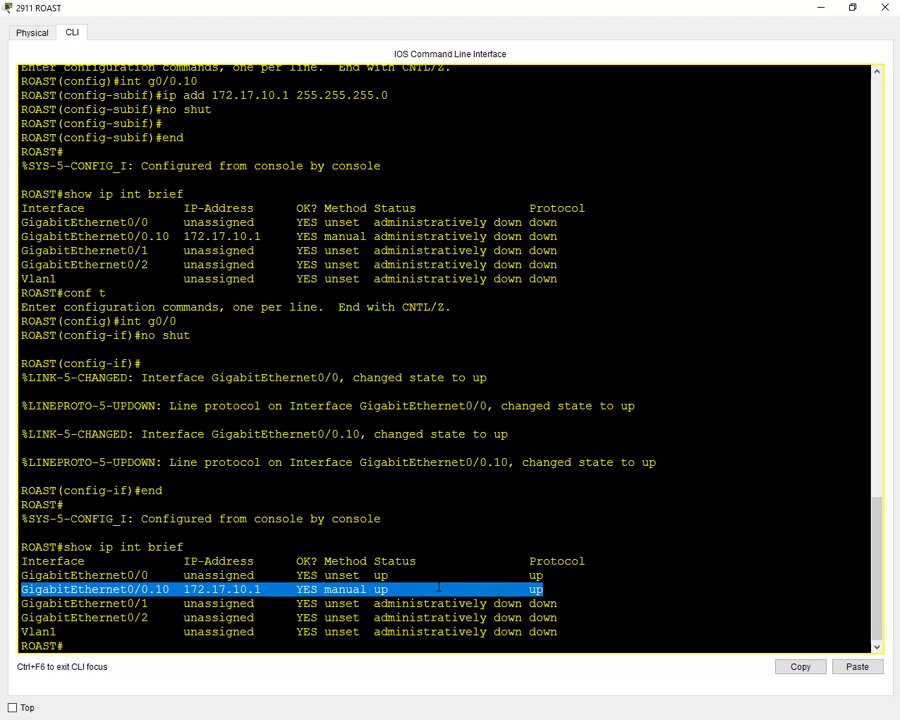
- Return to the topology to view the planned subinterface addresses, and reopen the 2911 ROAST router's command line at a fresh prompt
{"action": "left_click", "coordinate": [882, 7]}
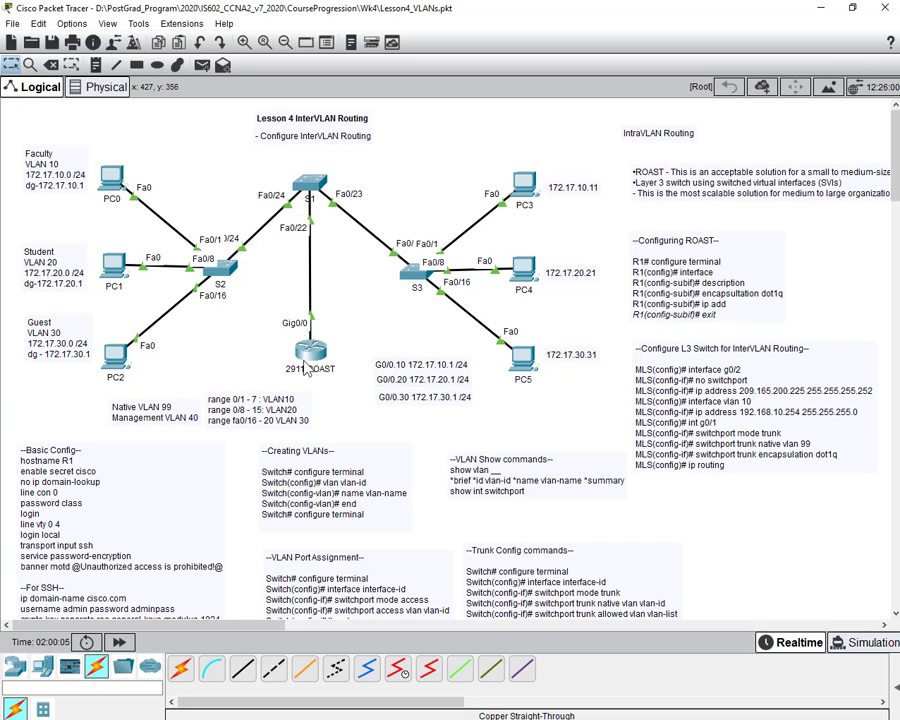
{"action": "mouse_move", "coordinate": [320, 363]}
{"action": "left_click", "coordinate": [310, 358]}
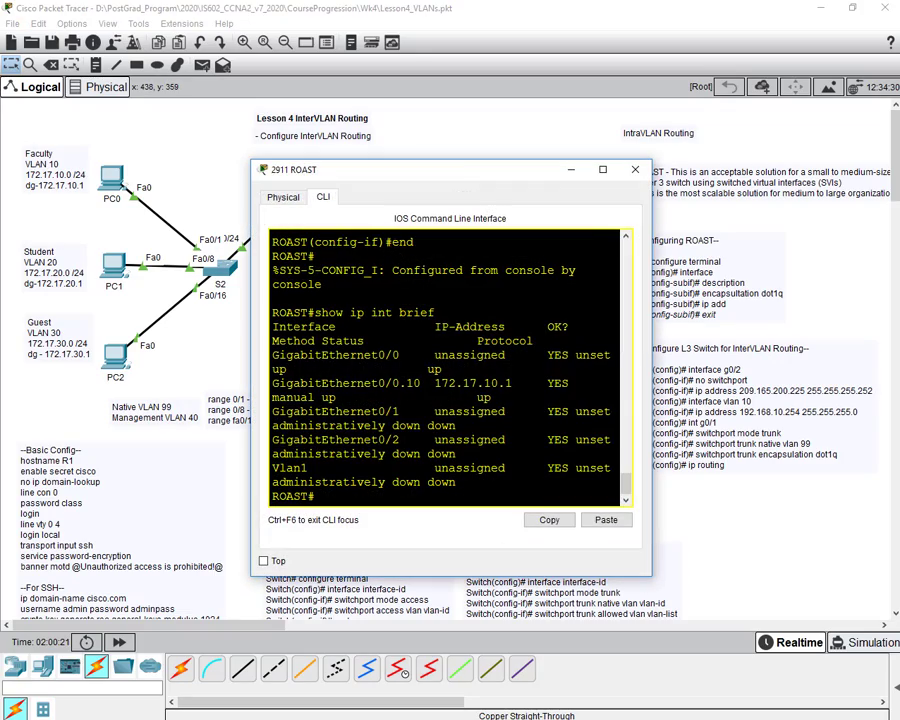
{"action": "left_click", "coordinate": [603, 170]}
{"action": "left_click", "coordinate": [852, 8]}
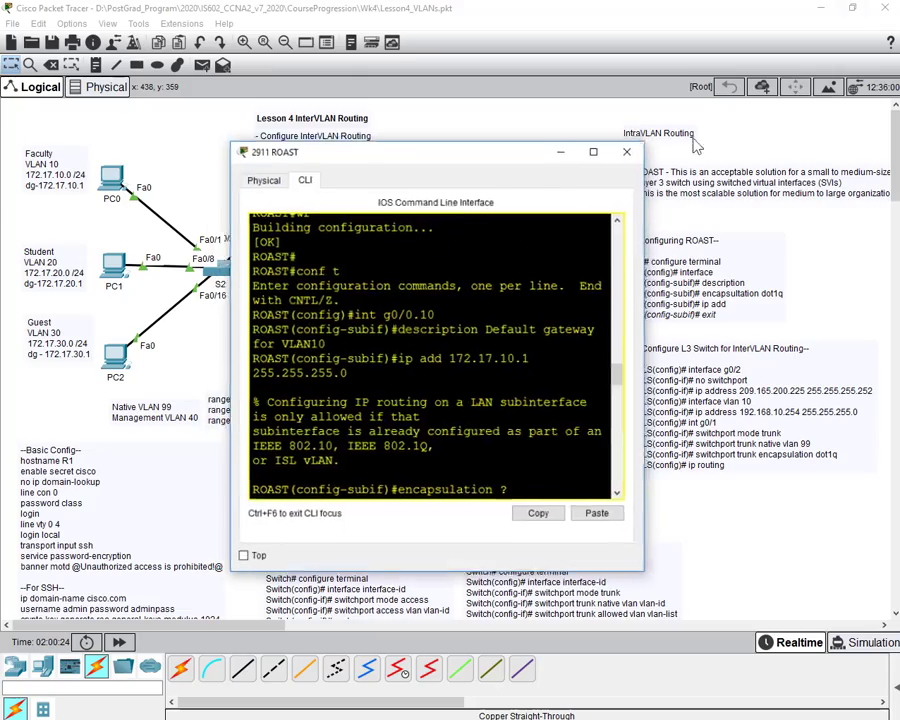
{"action": "scroll", "coordinate": [446, 368], "scroll_direction": "down", "scroll_amount": 18}
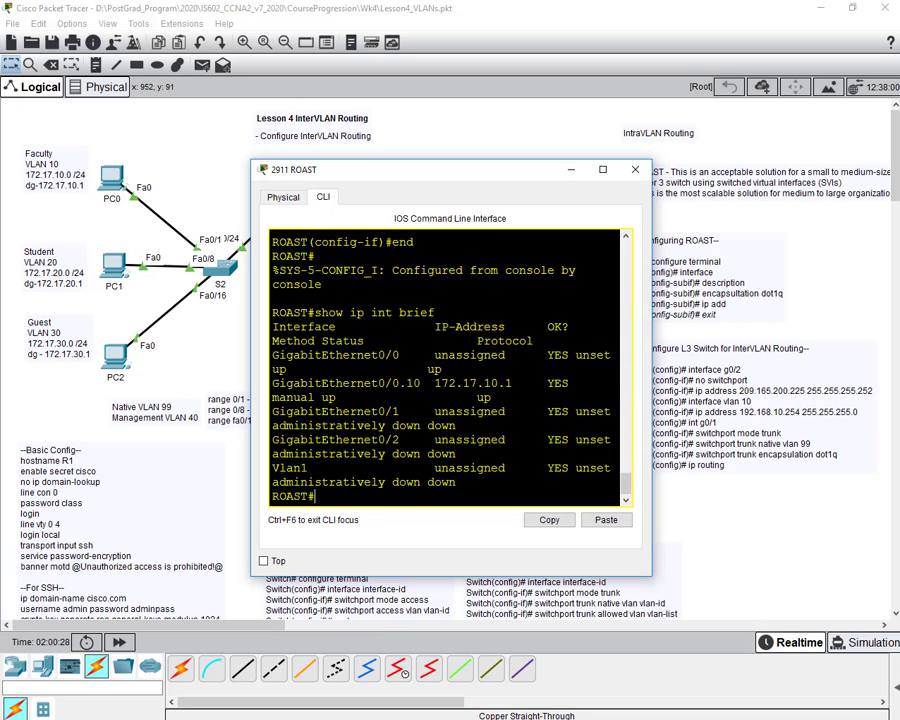
{"action": "key", "text": "Return"}
{"action": "key", "text": "Return"}
{"action": "key", "text": "Return"}
{"action": "key", "text": "Return"}
{"action": "key", "text": "Return"}
{"action": "key", "text": "Return"}
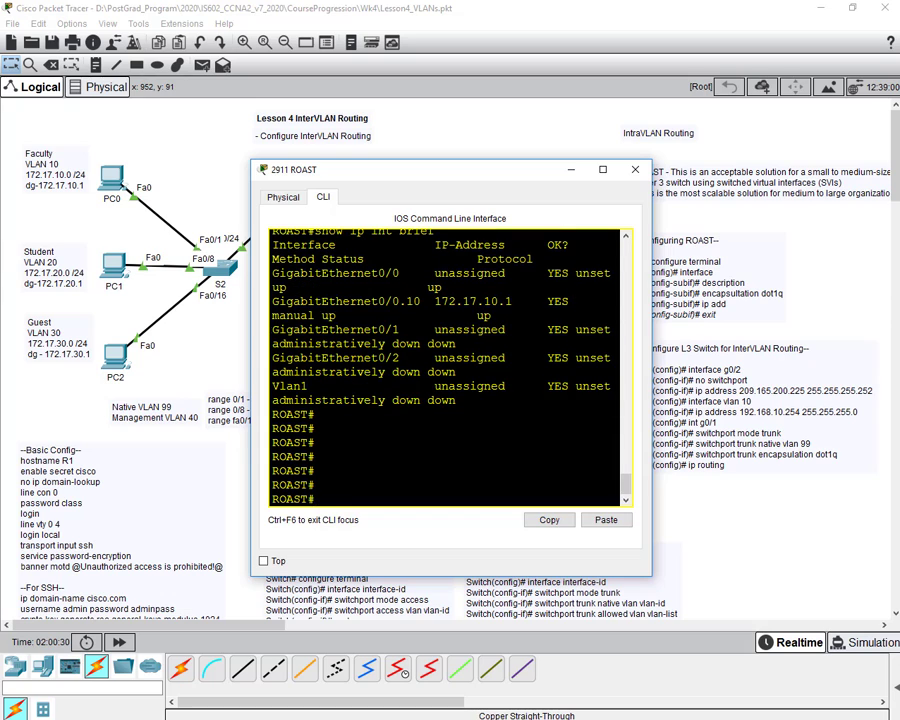
- Create subinterface g0/0.20 in global configuration and set its encapsulation to dot1q with VLAN ID 20
{"action": "type", "text": "conf t"}
{"action": "key", "text": "Return"}
{"action": "type", "text": "int"}
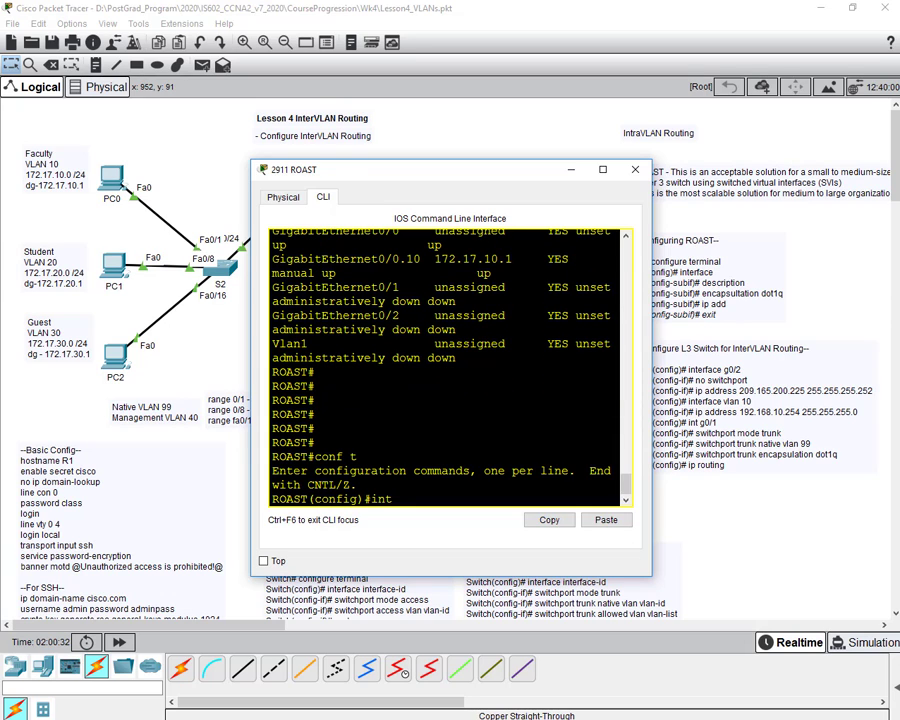
{"action": "type", "text": " g0/0.20"}
{"action": "key", "text": "Return"}
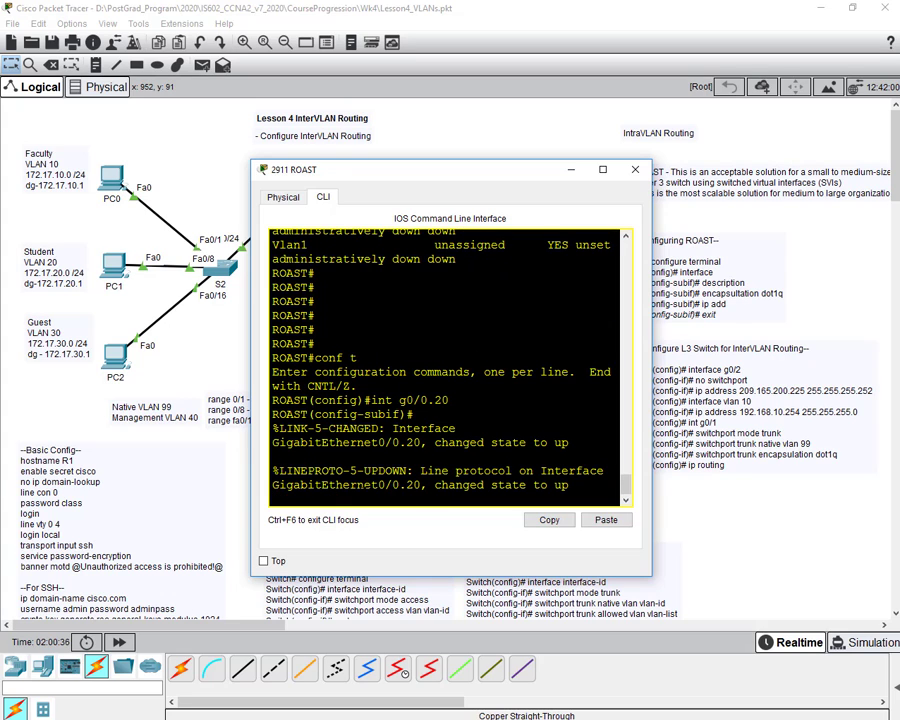
{"action": "key", "text": "Return"}
{"action": "type", "text": "enca"}
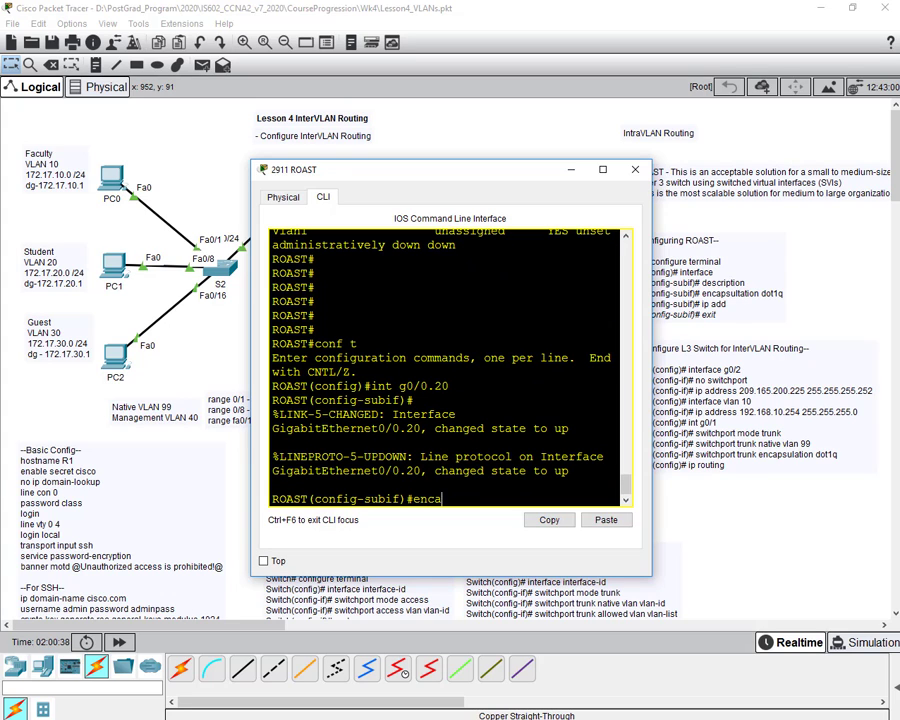
{"action": "type", "text": "psulation dot1q"}
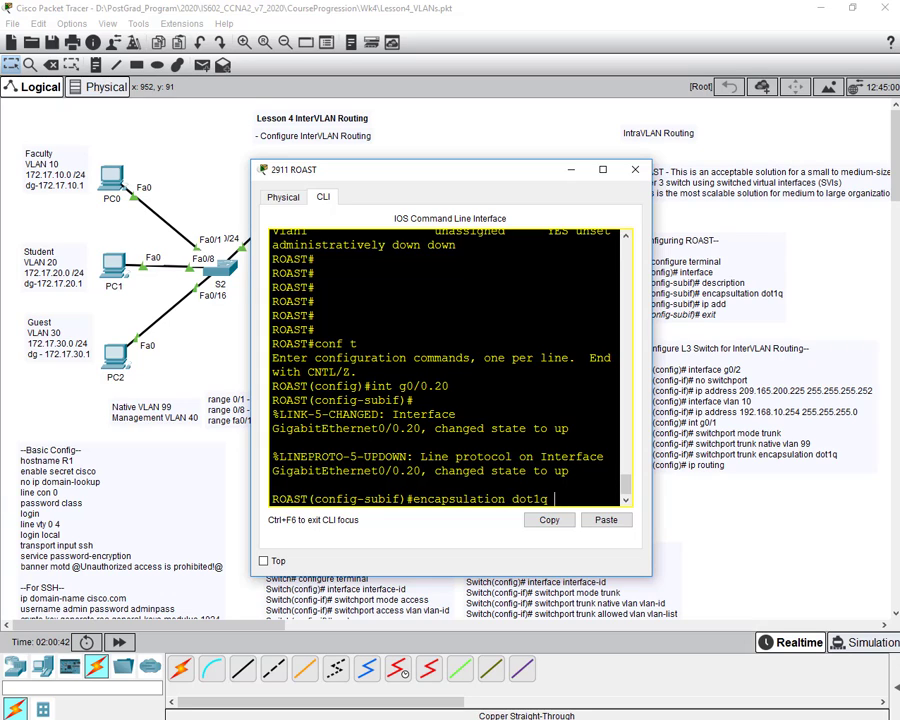
{"action": "type", "text": " 20"}
{"action": "key", "text": "Return"}
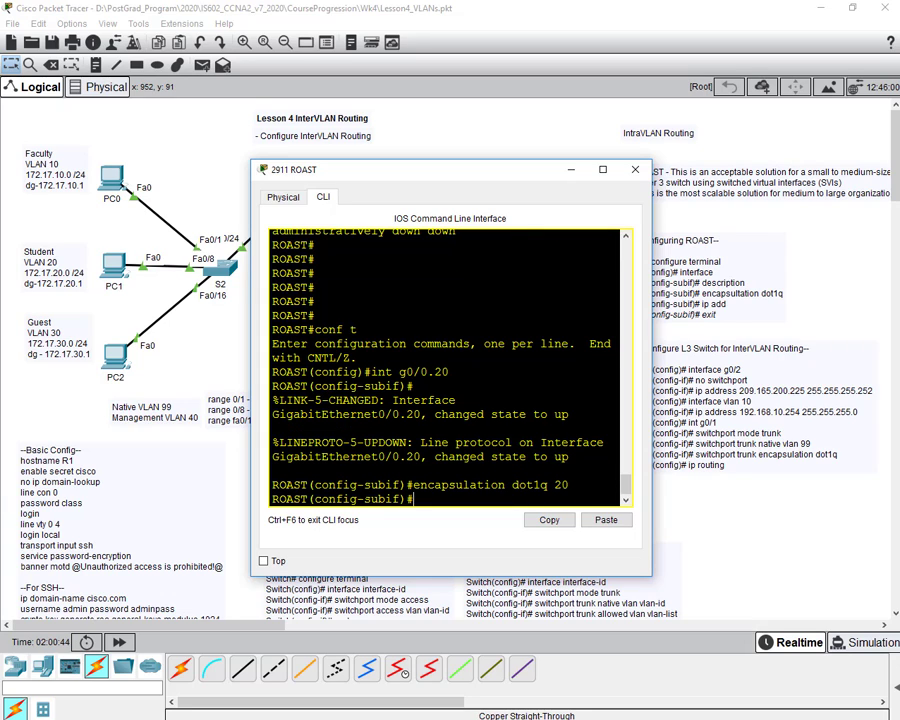
- Give subinterface g0/0.20 the description "Default gateway for VLAN20" and widen the router window
{"action": "type", "text": "descr"}
{"action": "key", "text": "Tab"}
{"action": "type", "text": "De"}
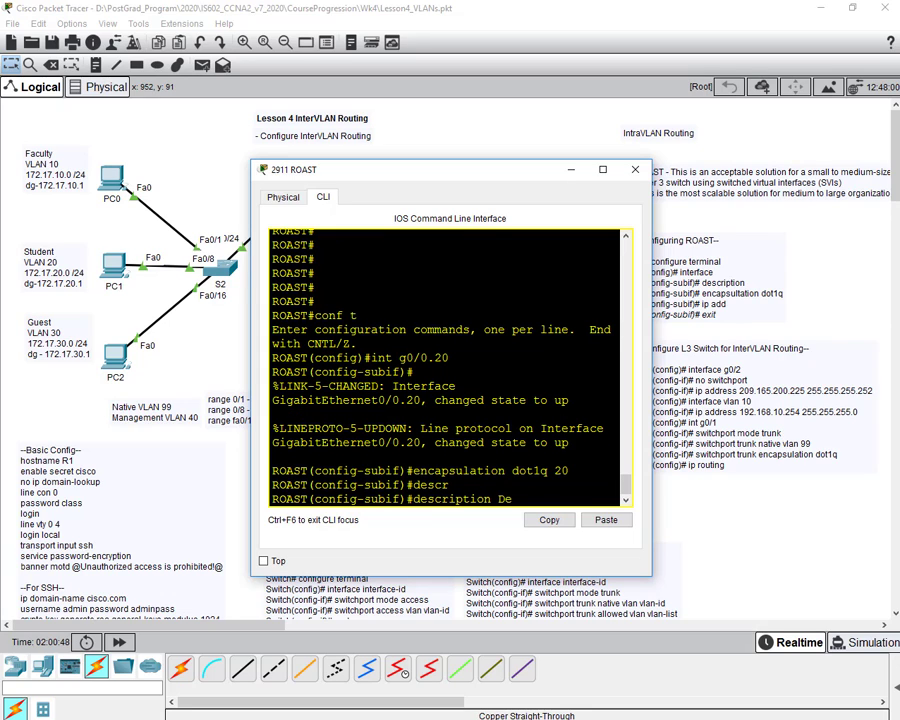
{"action": "type", "text": "fault gateway f"}
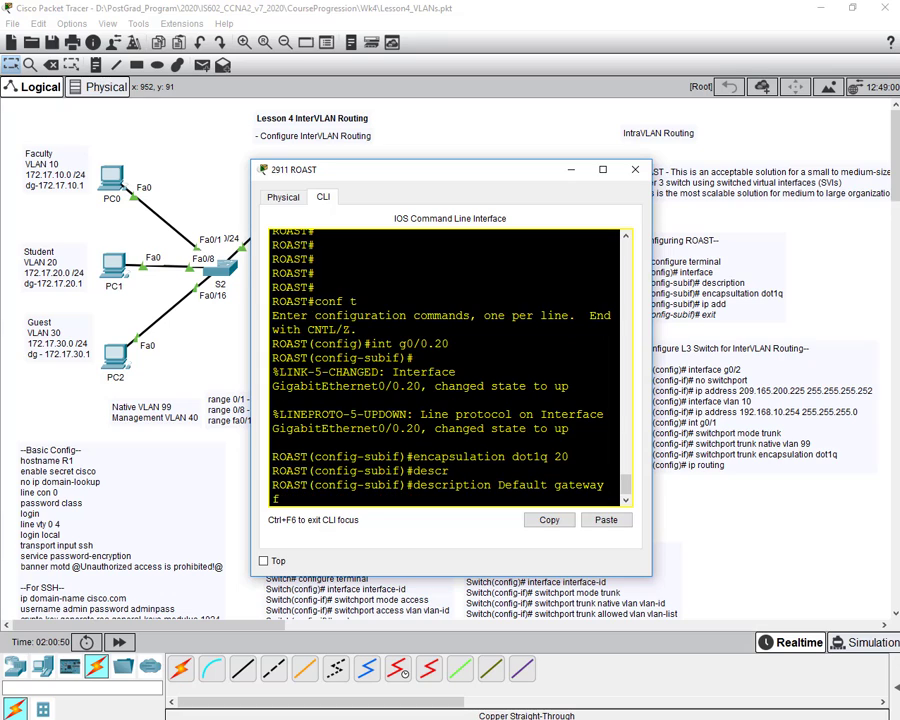
{"action": "type", "text": "or VLAN20"}
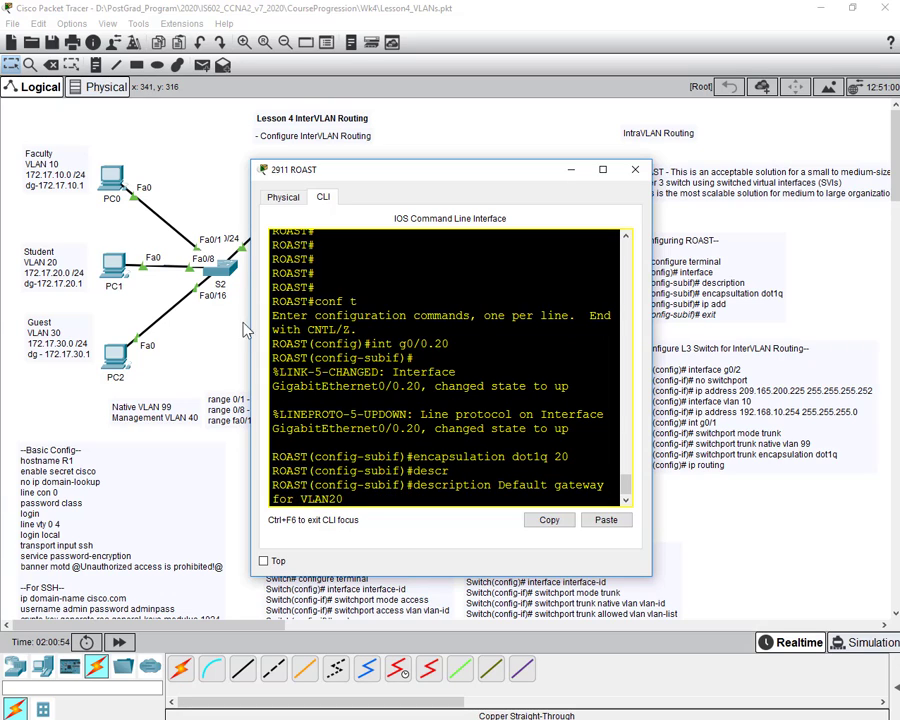
{"action": "left_click_drag", "start_coordinate": [251, 322], "coordinate": [98, 322]}
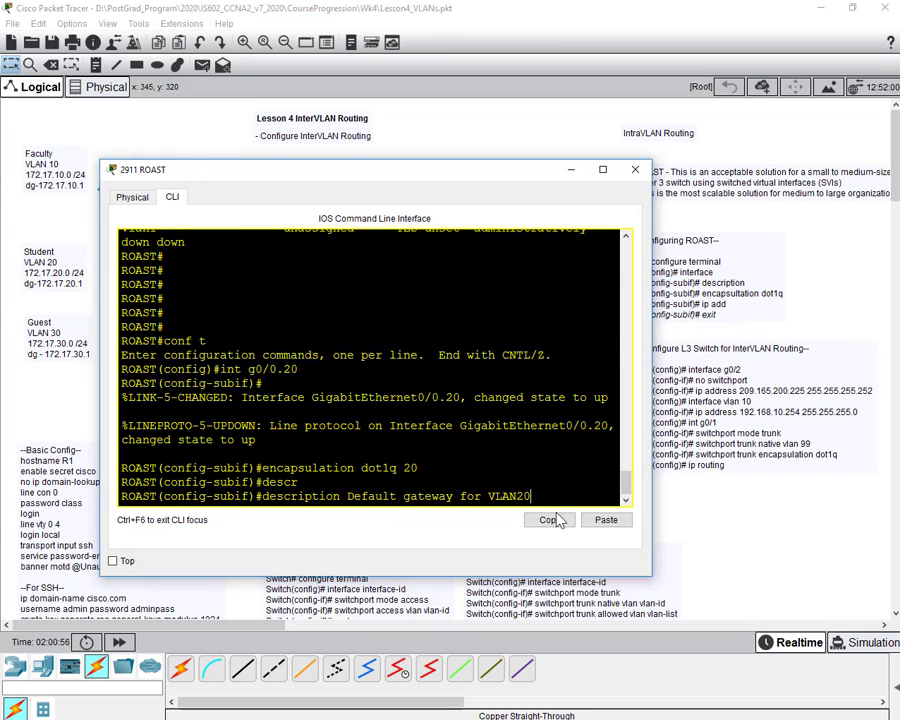
{"action": "key", "text": "Return"}
- Assign subinterface g0/0.20 the IP address 172.17.20.1 with mask 255.255.255.0 and exit to global configuration mode
{"action": "type", "text": "i"}
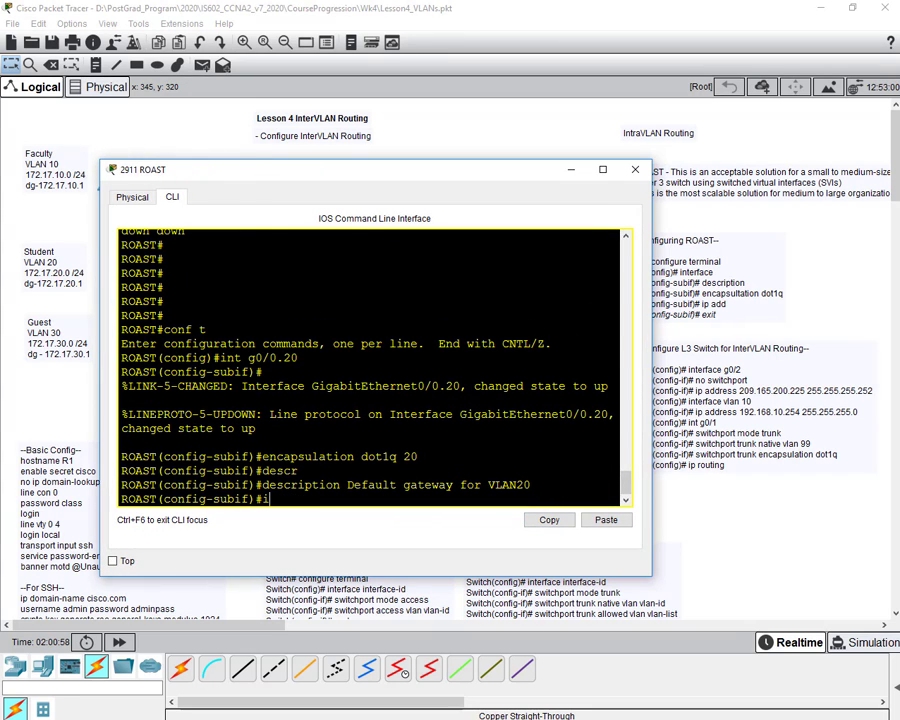
{"action": "type", "text": "p add 172."}
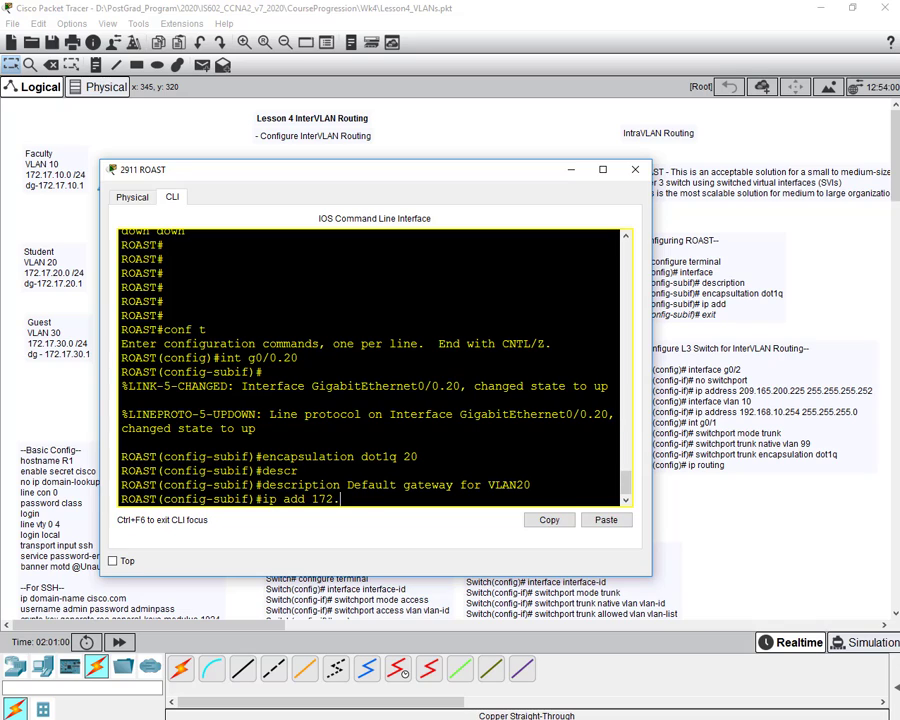
{"action": "type", "text": "17.20.1 255.255.255.0"}
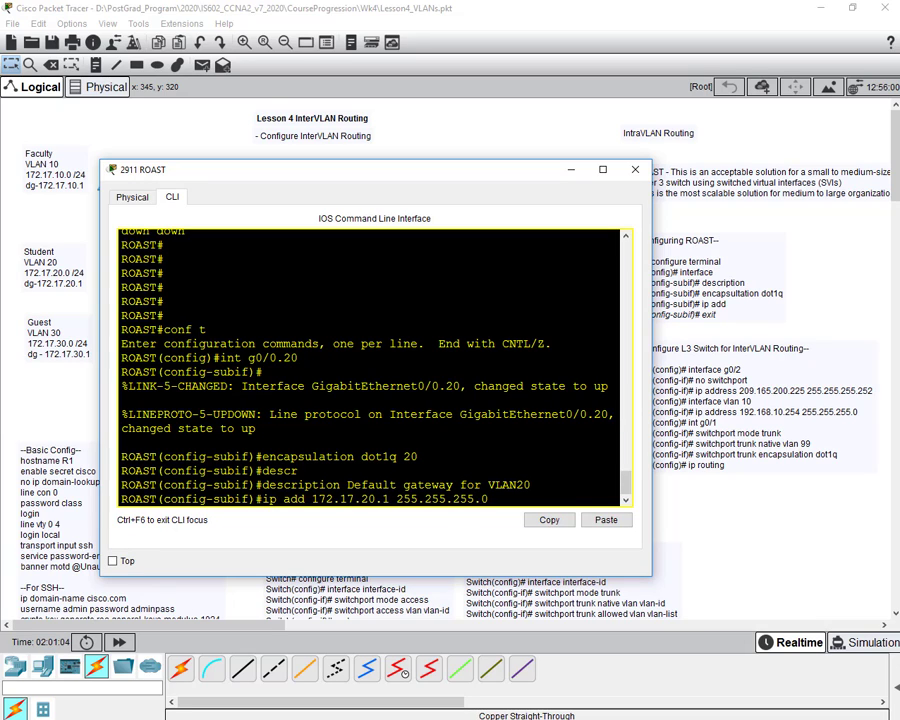
{"action": "key", "text": "Return"}
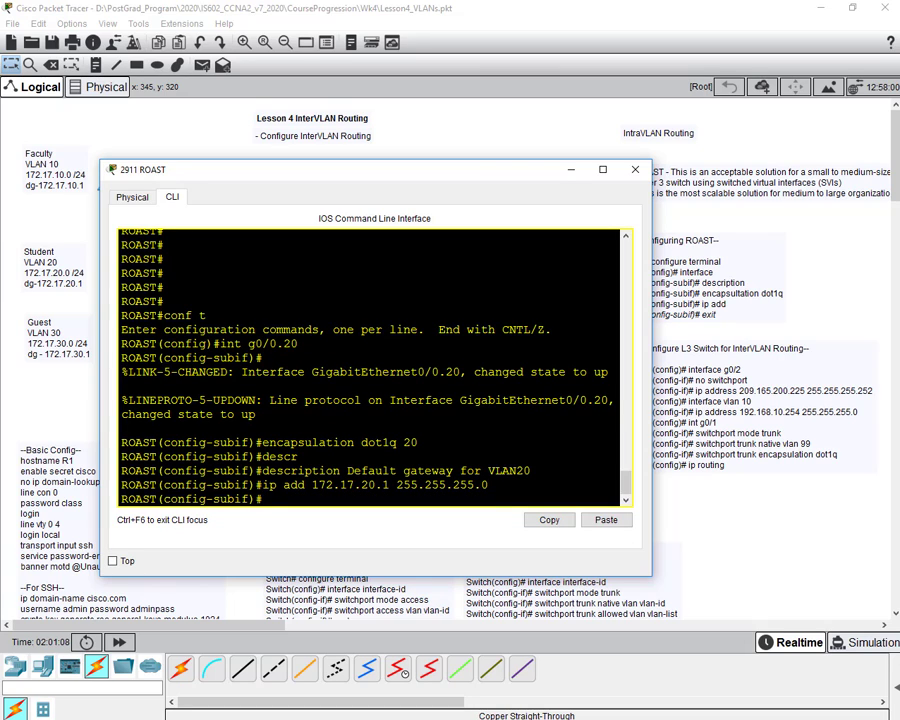
{"action": "type", "text": "en"}
{"action": "key", "text": "BackSpace"}
{"action": "key", "text": "BackSpace"}
{"action": "type", "text": "exit"}
{"action": "key", "text": "Return"}
- Create subinterface g0/0.30 on the router and enter its configuration mode
{"action": "type", "text": "int"}
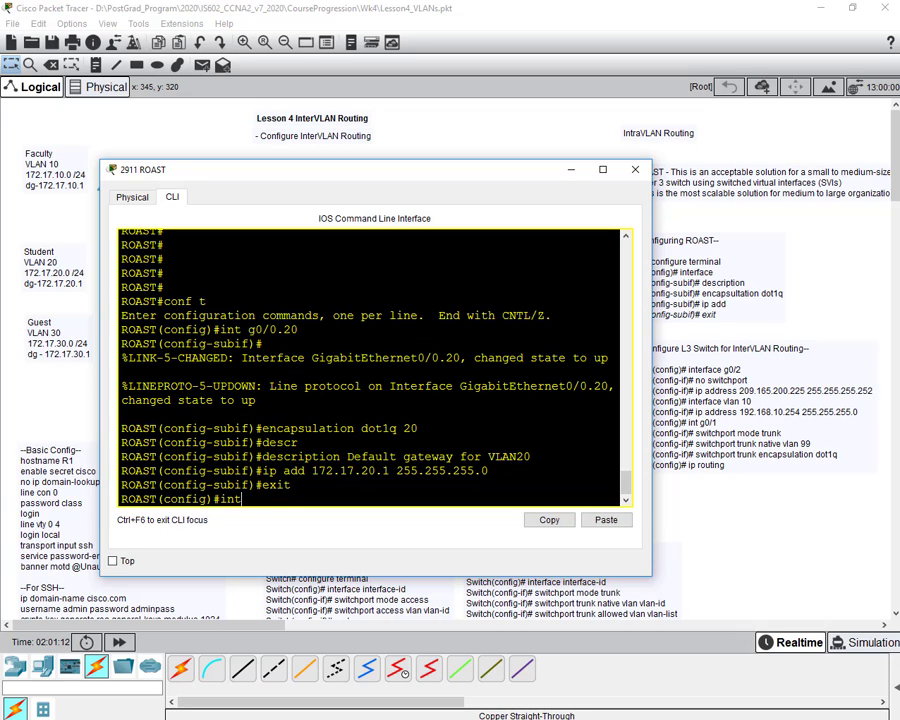
{"action": "type", "text": " g0/0.30"}
{"action": "key", "text": "Return"}
{"action": "key", "text": "Return"}
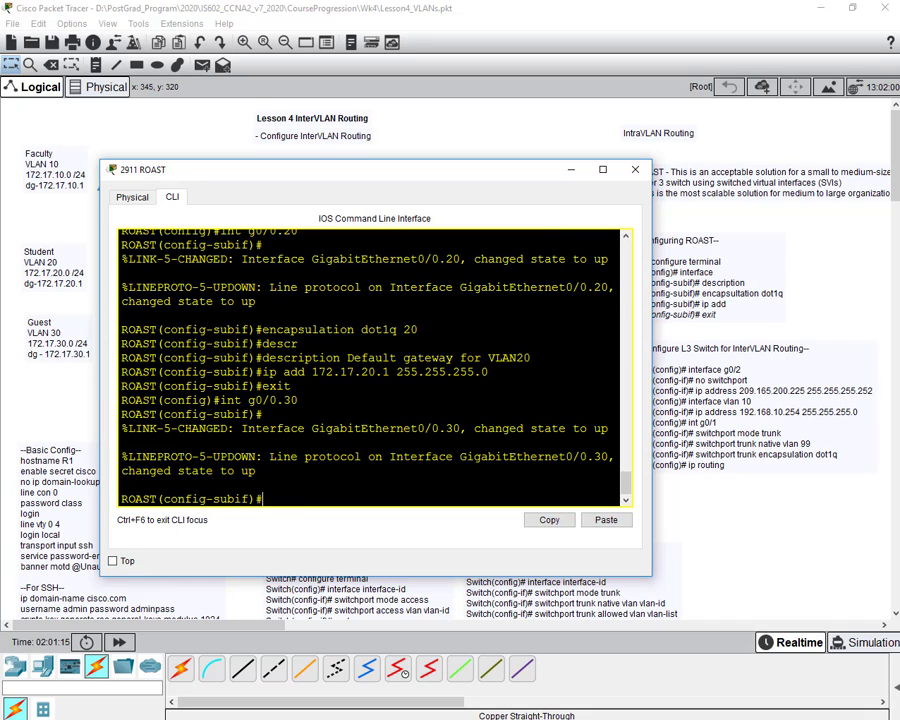
- Set subinterface g0/0.30 to dot1q encapsulation with VLAN ID 30 and describe it as "Default gateway for VLAN30"
{"action": "type", "text": "encapsulation dot"}
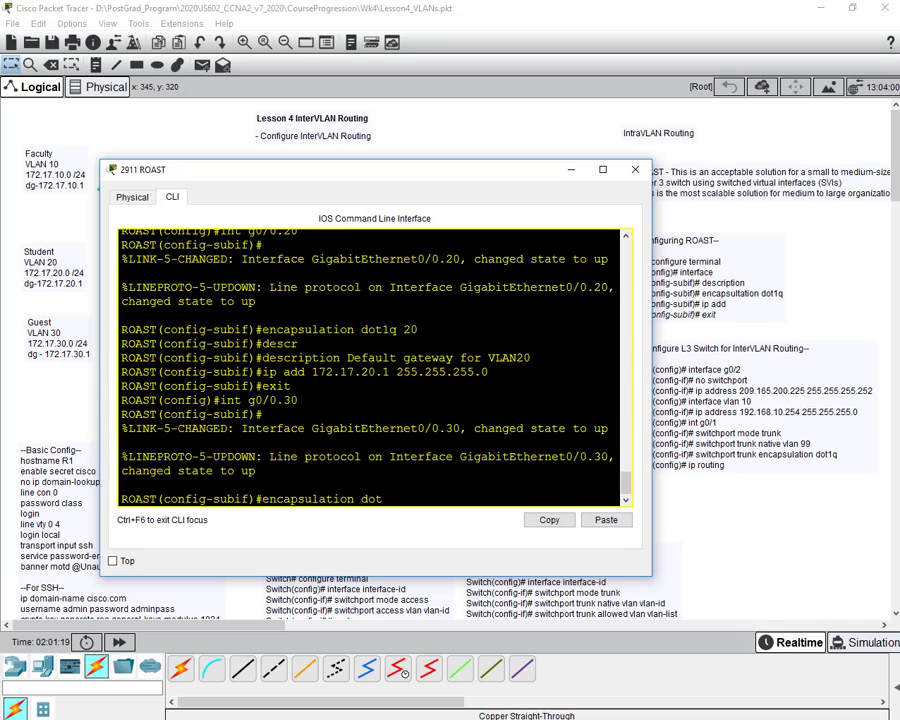
{"action": "type", "text": "1q 30"}
{"action": "key", "text": "Return"}
{"action": "type", "text": "description "}
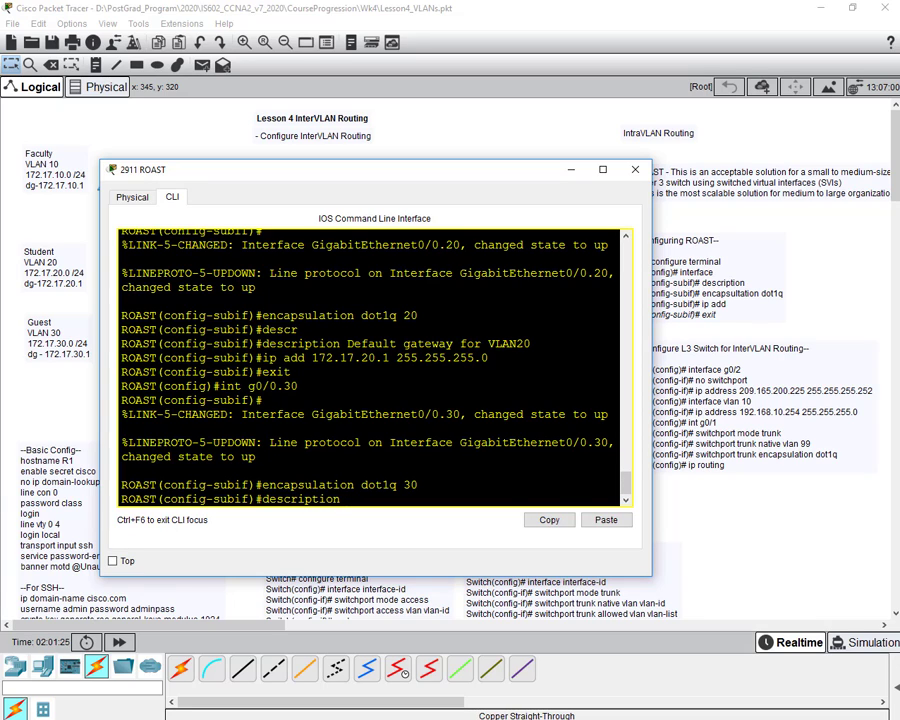
{"action": "type", "text": "Default gateway for "}
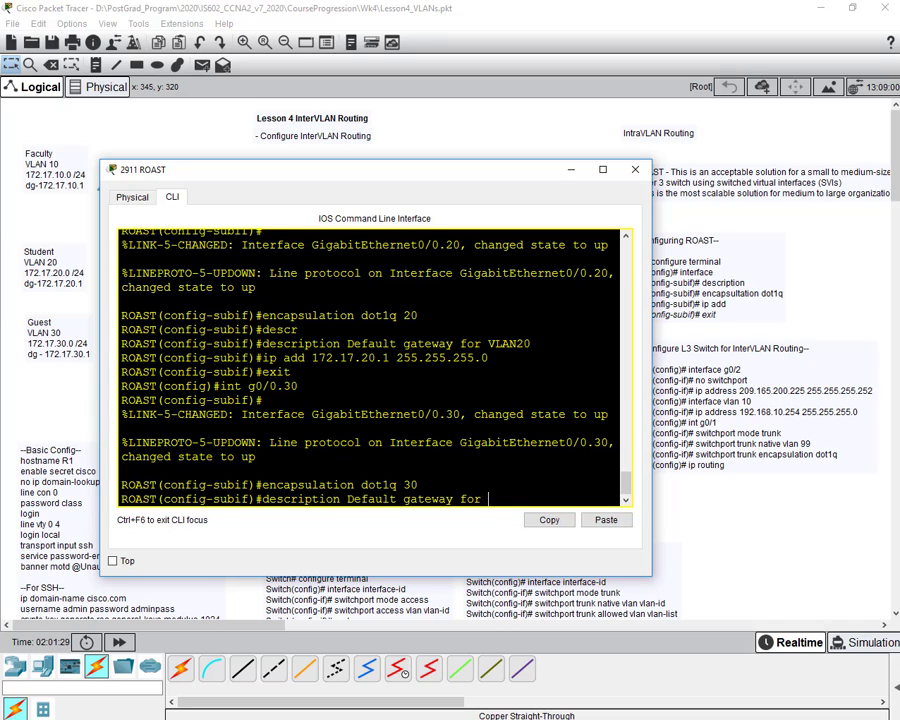
{"action": "type", "text": "VLAN30"}
{"action": "key", "text": "Return"}
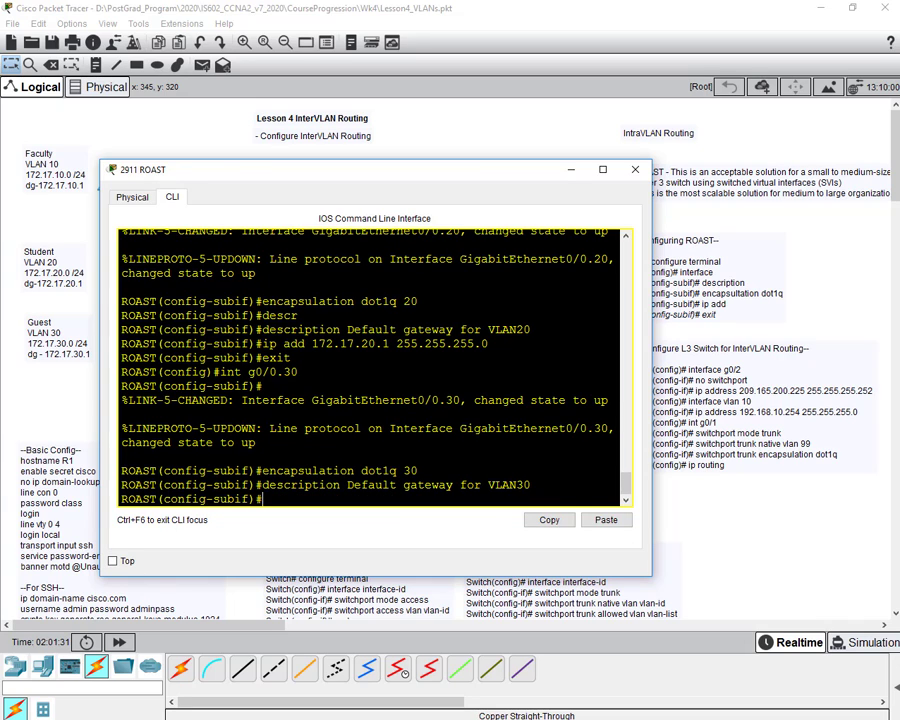
- Assign subinterface g0/0.30 the IP address 172.17.30.1 with mask 255.255.255.0
{"action": "type", "text": "ip add"}
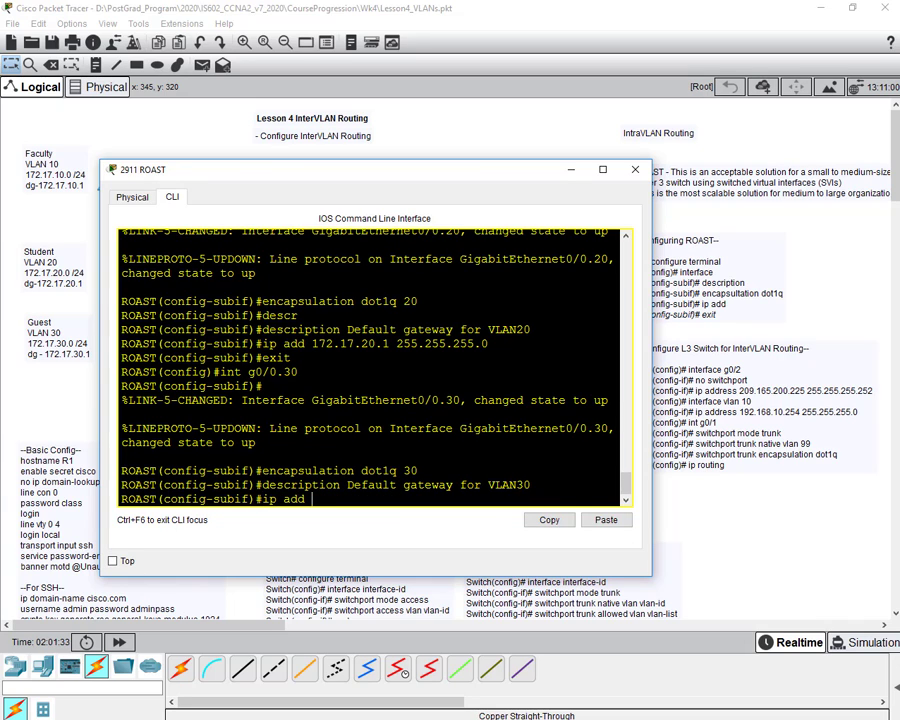
{"action": "type", "text": " 172.17"}
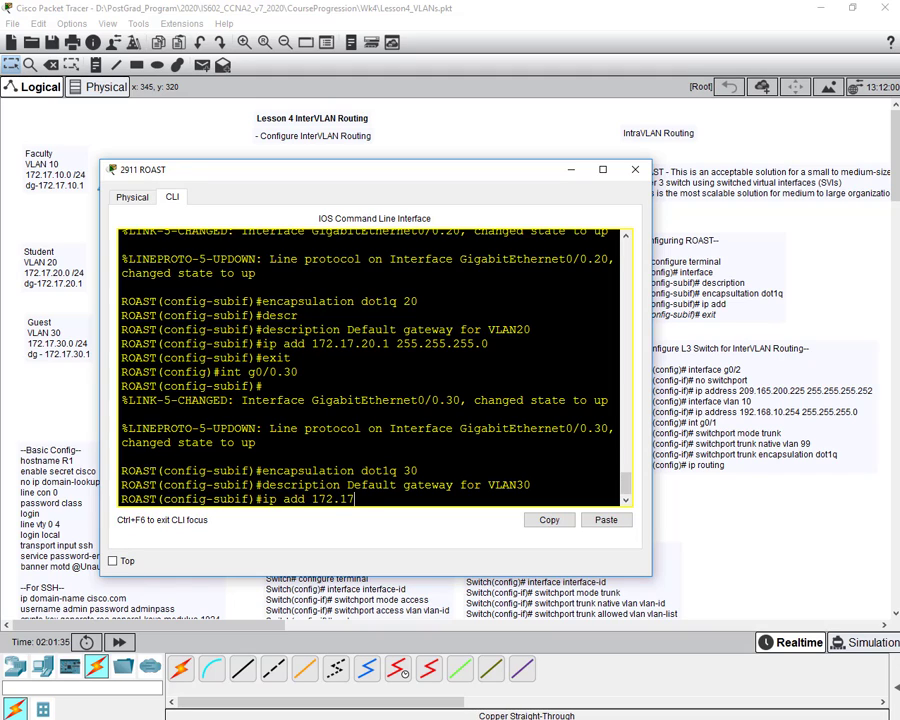
{"action": "type", "text": ".30.1 255.255.255.0"}
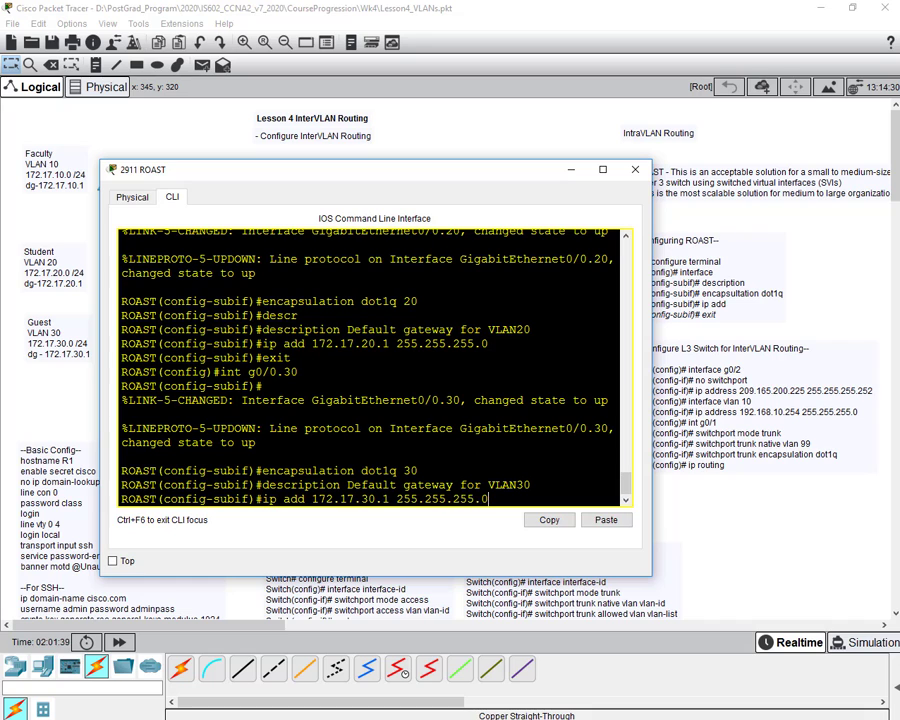
{"action": "key", "text": "Return"}
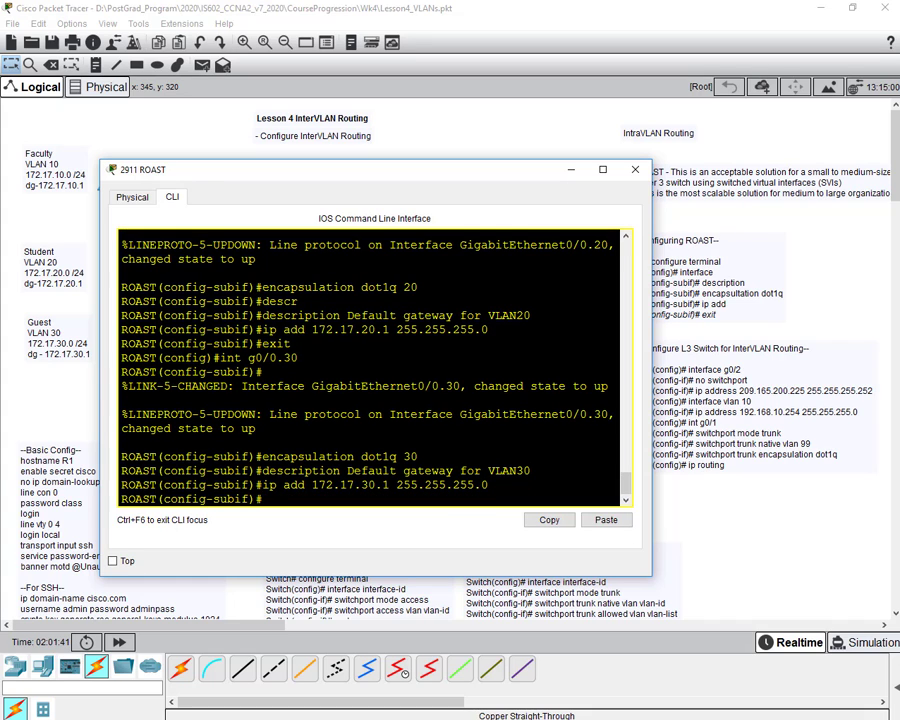
- Leave configuration mode on the router and save the running configuration with wr
{"action": "type", "text": "end"}
{"action": "key", "text": "Return"}
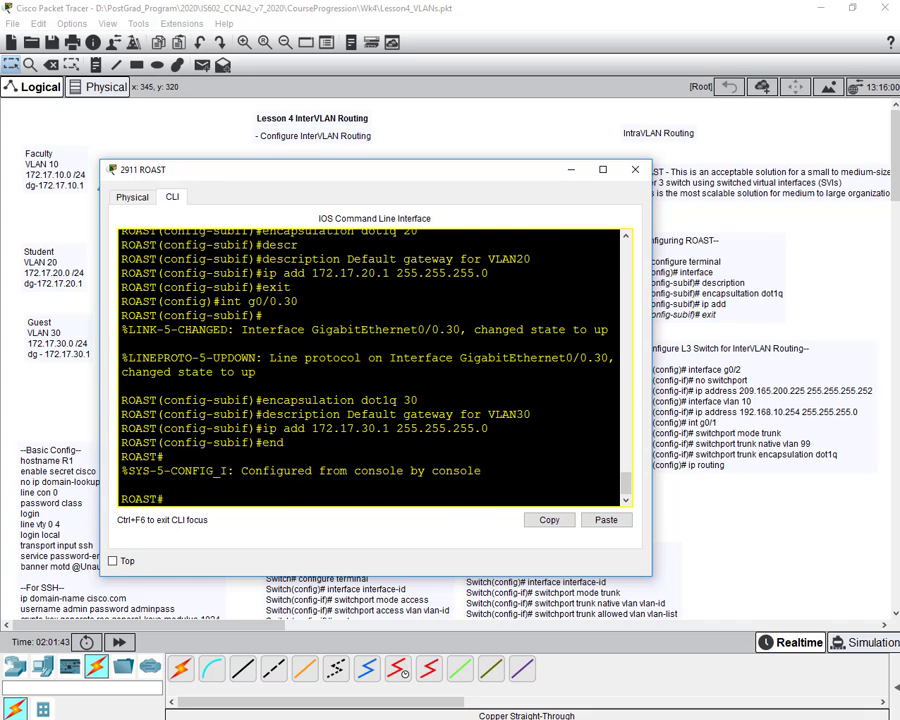
{"action": "type", "text": "wr"}
{"action": "key", "text": "Return"}
- Display the router's IP interface brief summary, check the three G0/0 subinterfaces, and close the router window
{"action": "type", "text": "sh"}
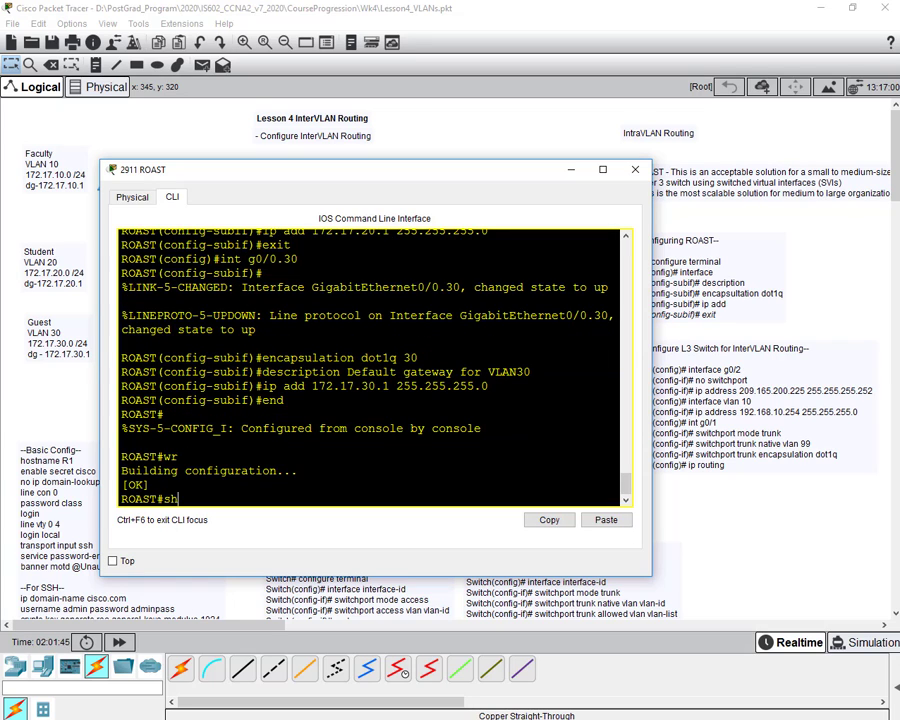
{"action": "type", "text": "ow ip int brief"}
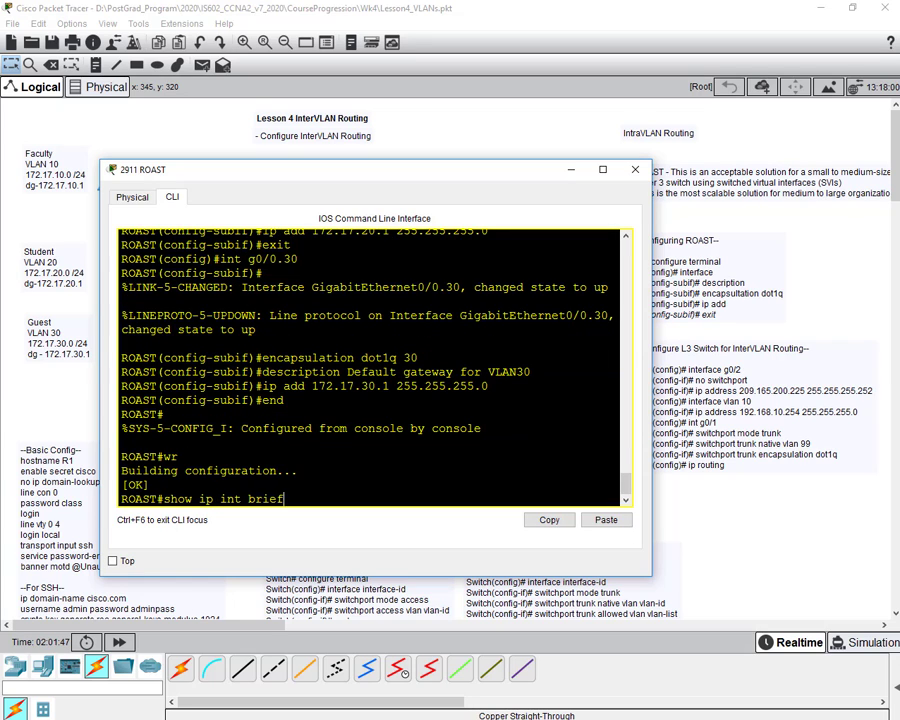
{"action": "key", "text": "Return"}
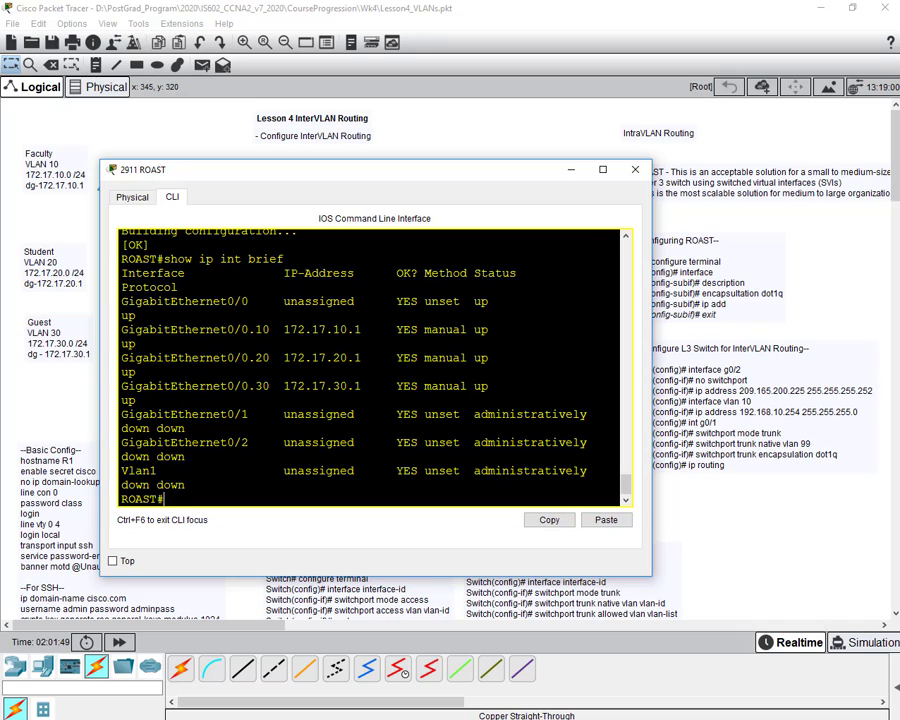
{"action": "left_click_drag", "start_coordinate": [489, 386], "coordinate": [121, 330]}
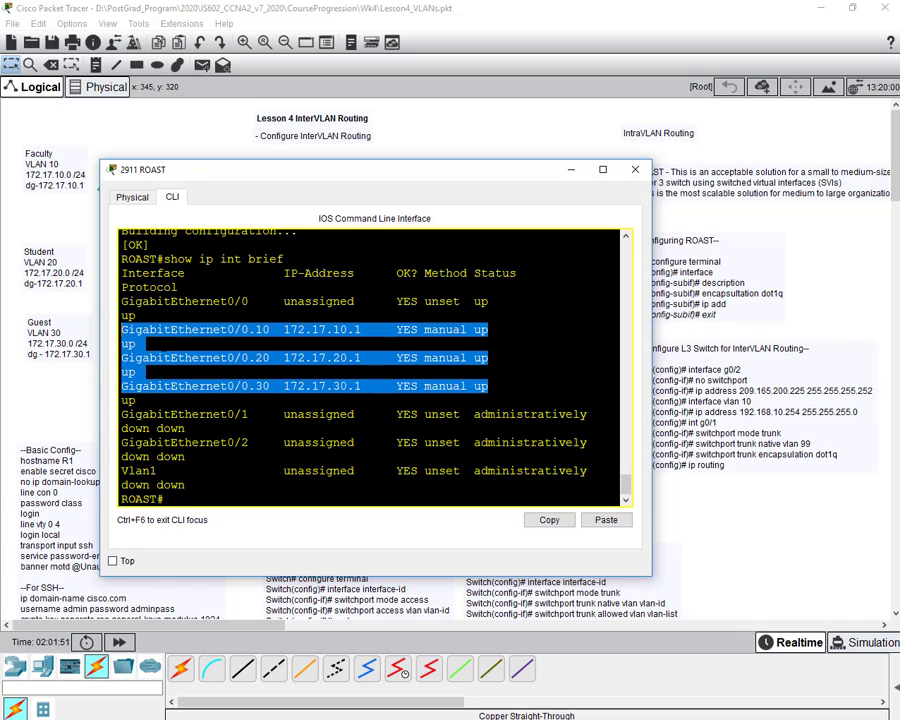
{"action": "left_click", "coordinate": [632, 181]}
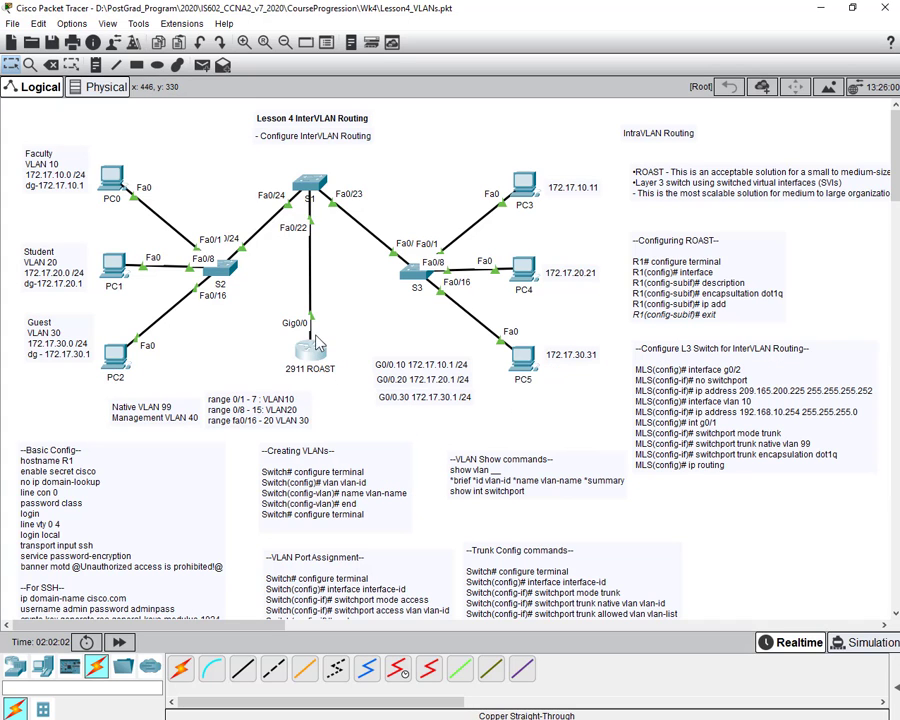
- Open switch S1's command line beside the topology and enter privileged EXEC mode
{"action": "left_click", "coordinate": [310, 183]}
{"action": "left_click_drag", "start_coordinate": [443, 173], "coordinate": [532, 169]}
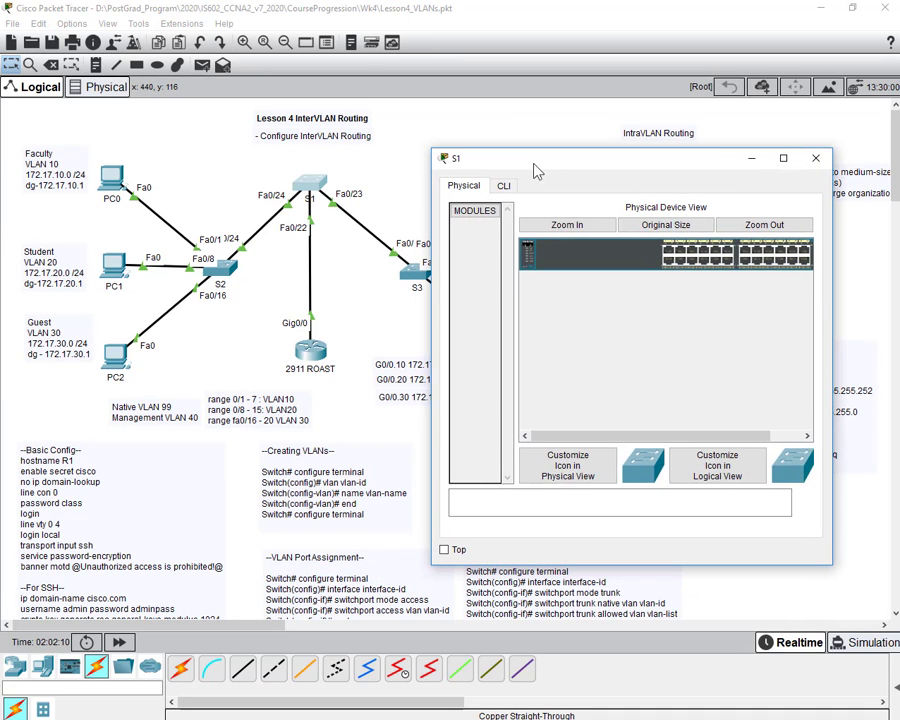
{"action": "left_click", "coordinate": [502, 185]}
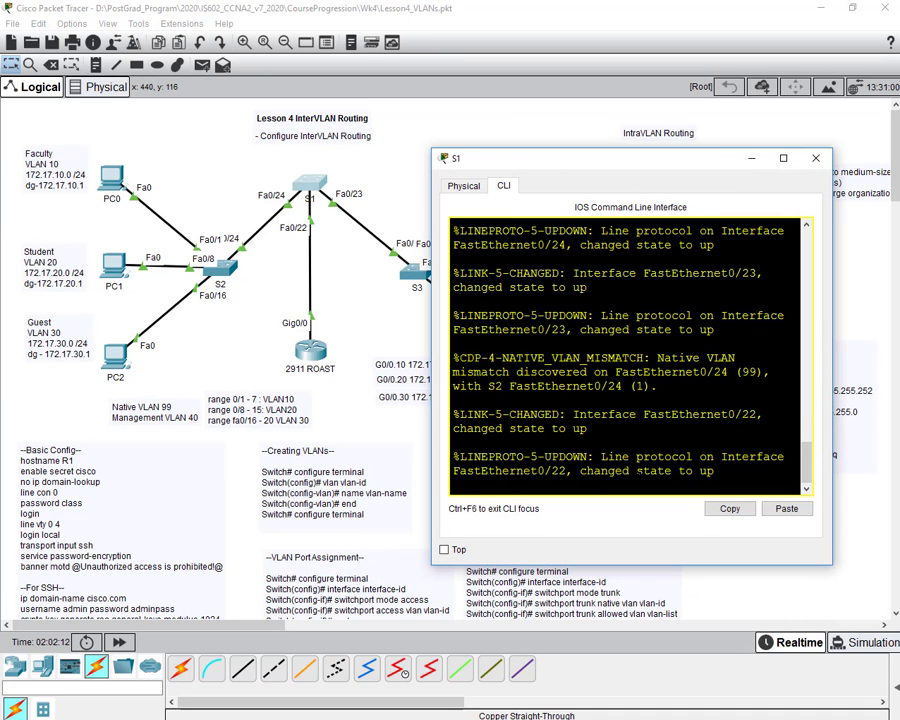
{"action": "key", "text": "Return"}
{"action": "type", "text": "en"}
{"action": "key", "text": "Return"}
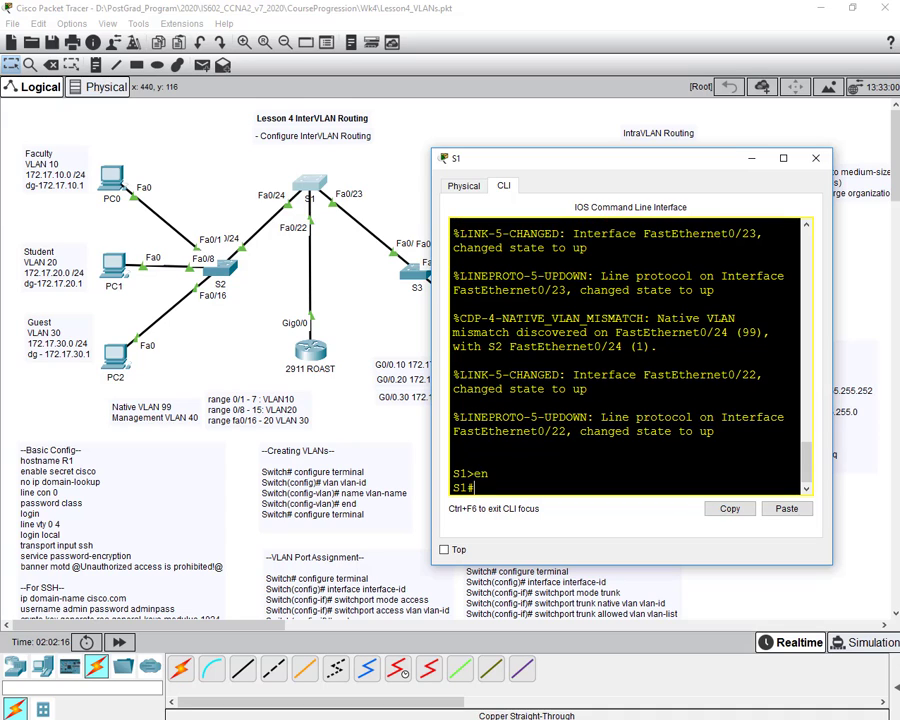
- Configure S1's interface fa0/22, the link to the router, as a trunk port
{"action": "type", "text": "conf t"}
{"action": "key", "text": "Return"}
{"action": "type", "text": "int fa"}
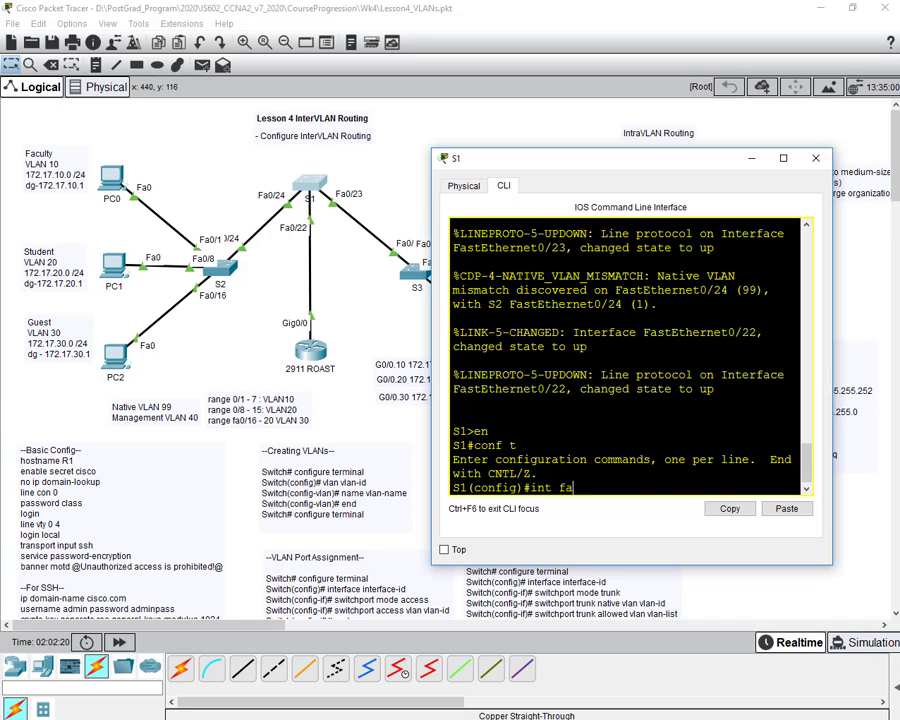
{"action": "type", "text": "0/22"}
{"action": "key", "text": "Return"}
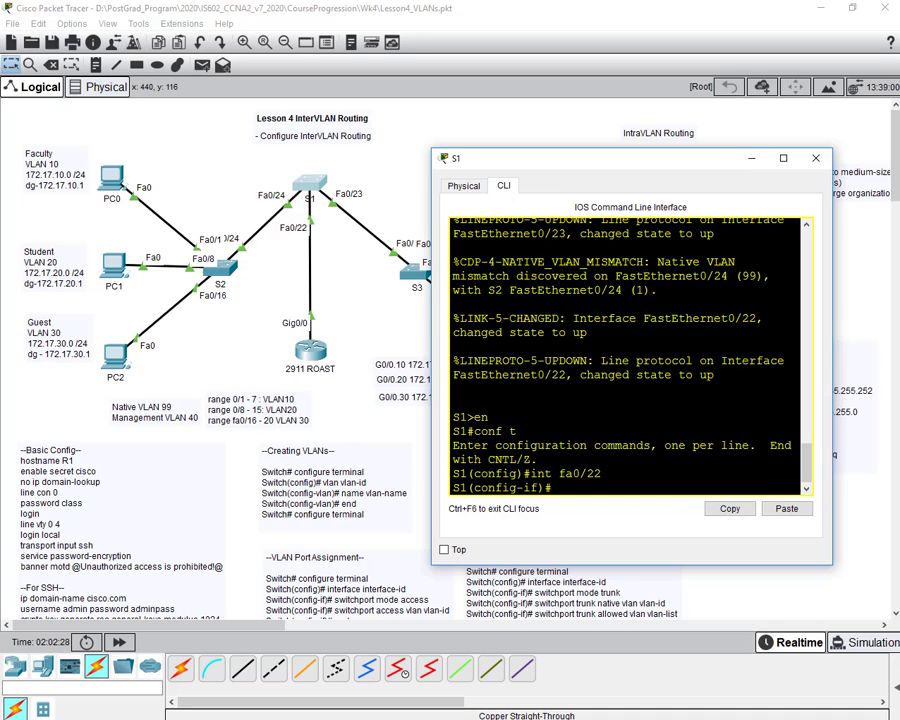
{"action": "type", "text": "switchport mode trunk"}
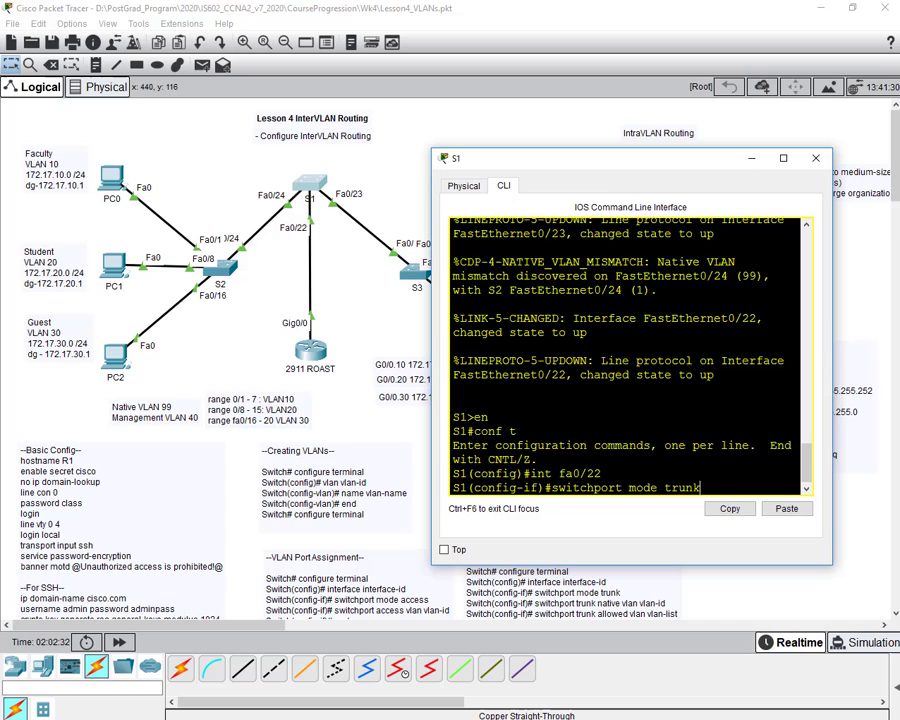
{"action": "key", "text": "Return"}
{"action": "key", "text": "Return"}
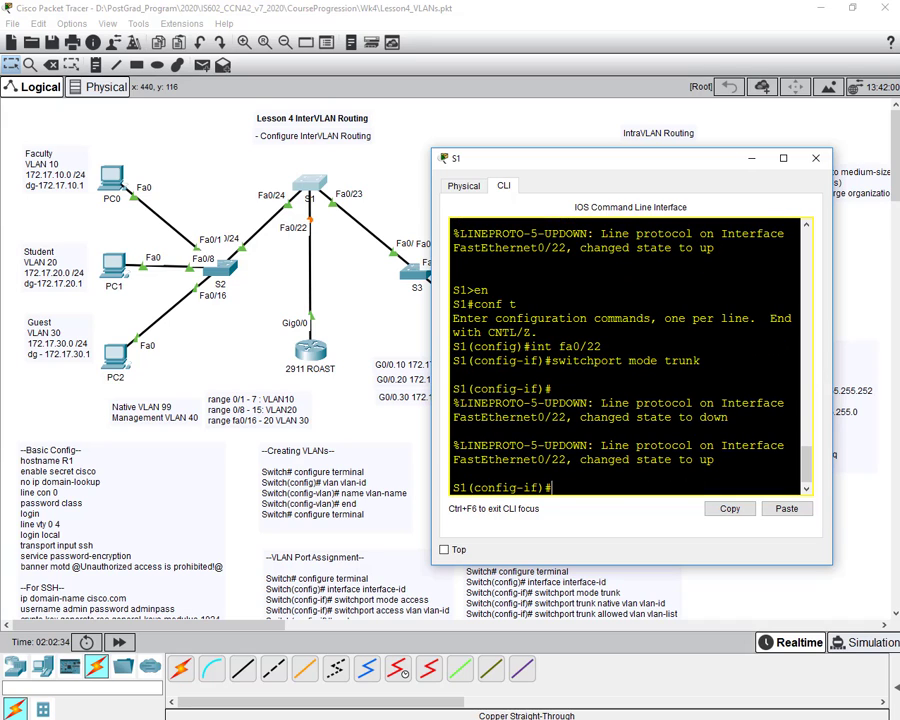
- Set the native VLAN of S1's fa0/22 trunk to 99
{"action": "type", "text": "switchport trun"}
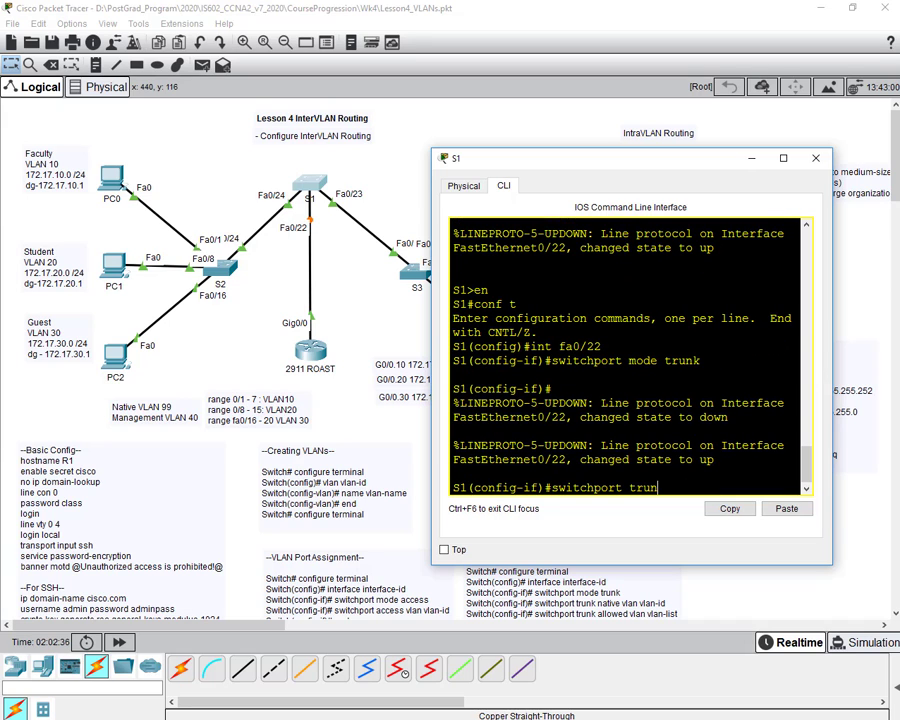
{"action": "type", "text": "k native"}
{"action": "type", "text": "vlan"}
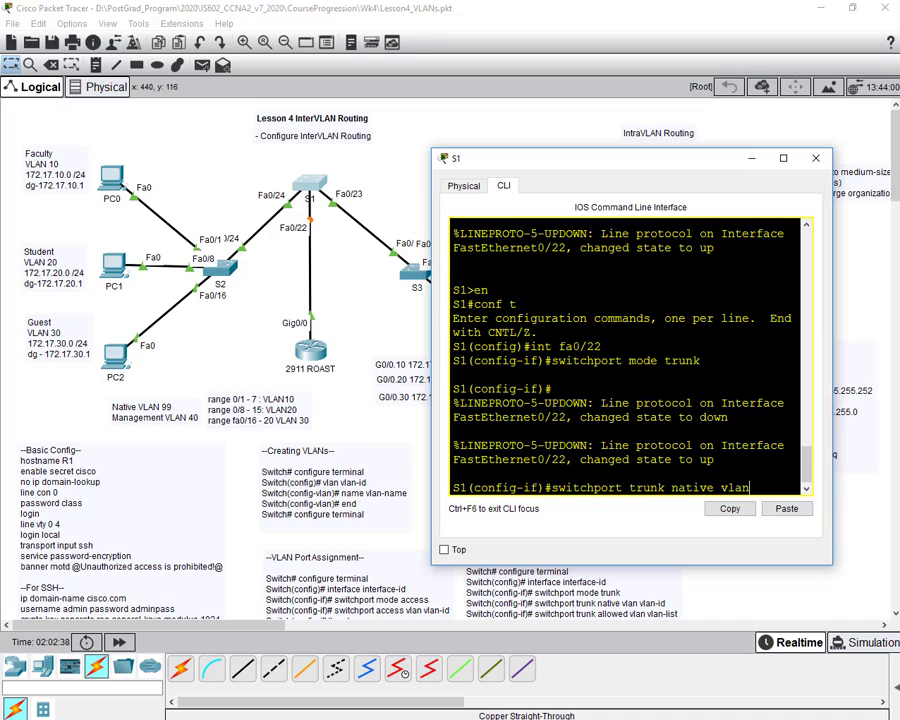
{"action": "type", "text": " 999"}
{"action": "key", "text": "Return"}
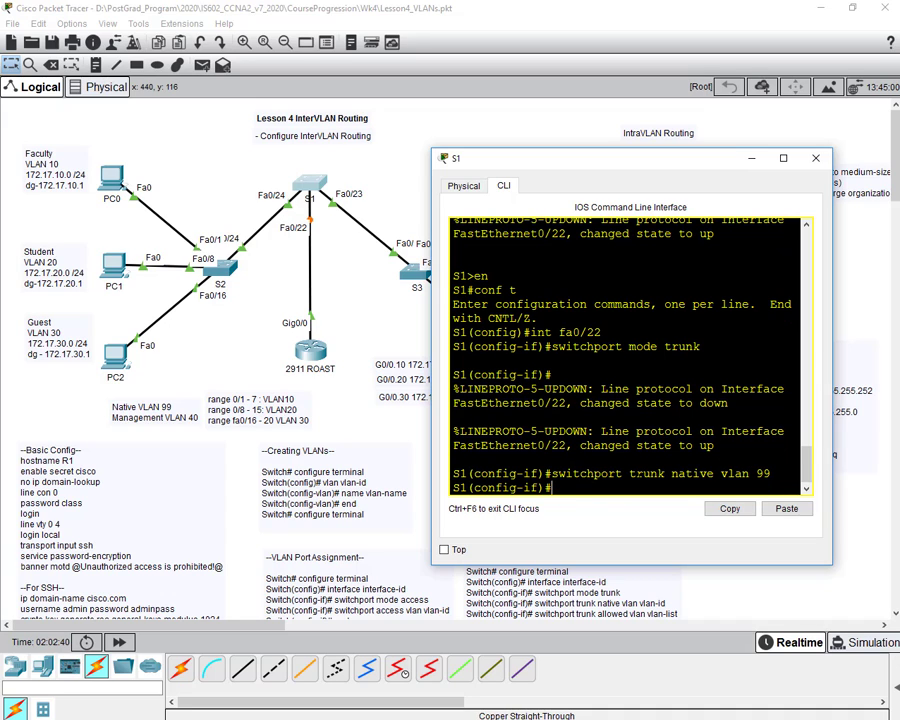
- Allow VLANs 10, 20, 30, 150, 40 and 99 on S1's fa0/22 trunk
{"action": "type", "text": "switchport tru"}
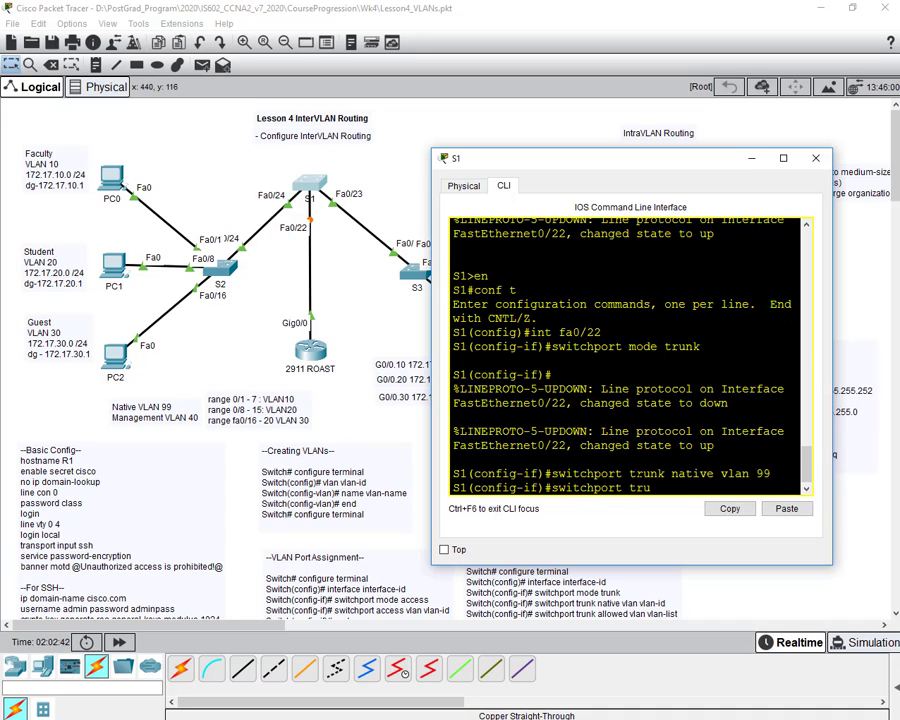
{"action": "type", "text": "nk allowed vlan 10,20,30,"}
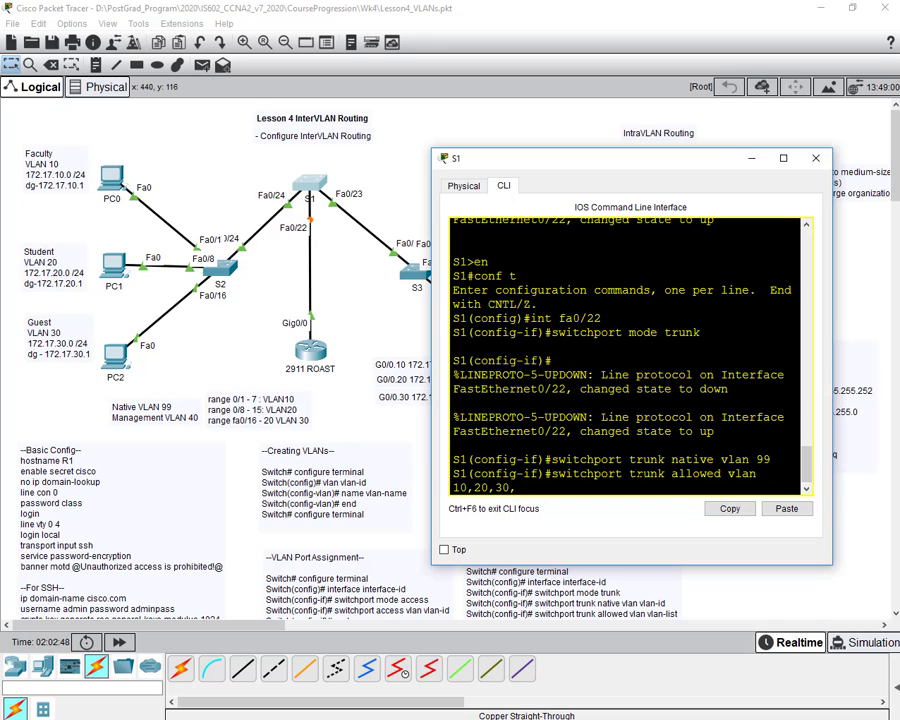
{"action": "type", "text": "150,40,99"}
{"action": "key", "text": "Return"}
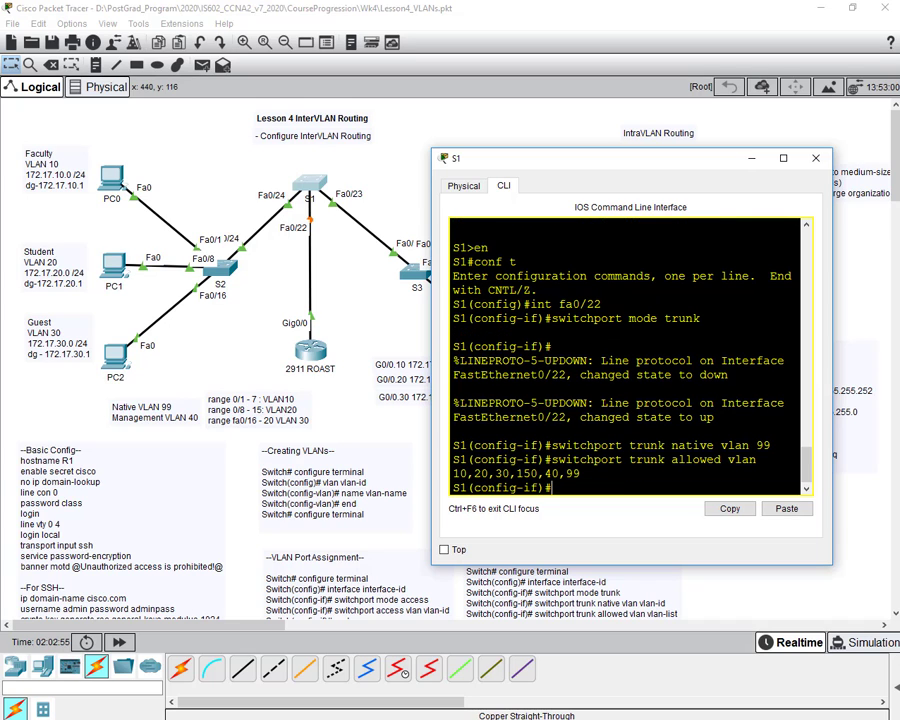
- End configuration mode on S1, save the configuration with wr, and close the switch window
{"action": "type", "text": "end"}
{"action": "key", "text": "Return"}
{"action": "key", "text": "Return"}
{"action": "type", "text": "wr"}
{"action": "key", "text": "Return"}
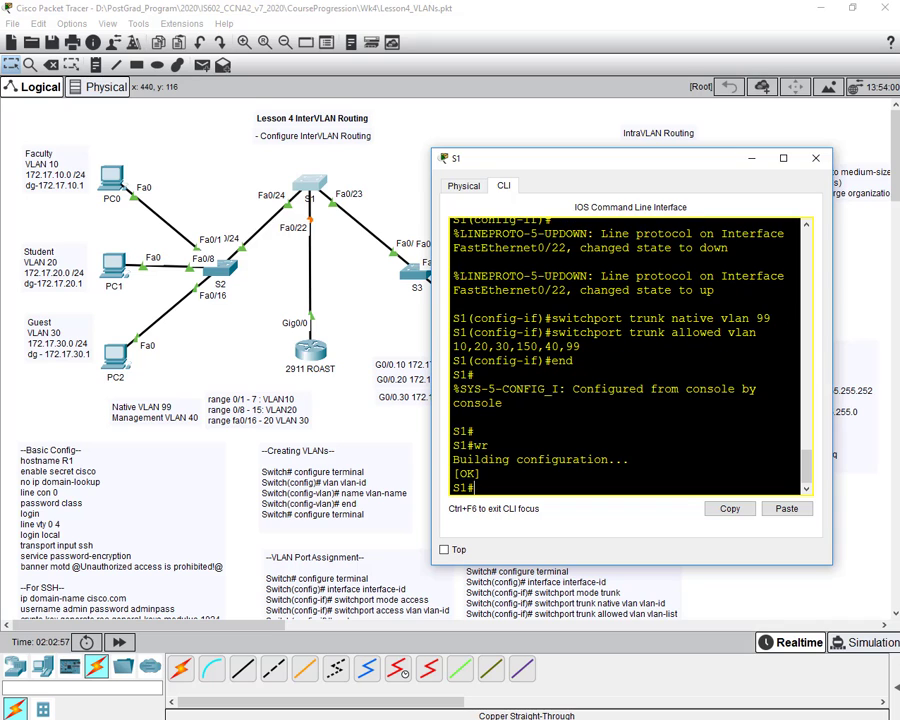
{"action": "left_click", "coordinate": [815, 158]}
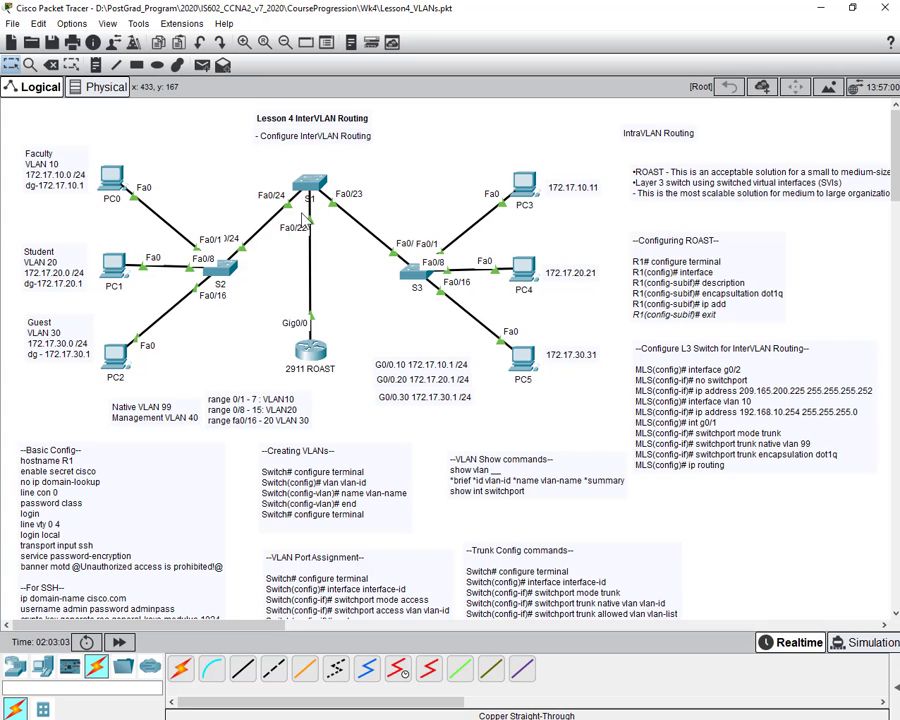
- Set PC0's default gateway to 172.17.10.1 in its IP configuration and close the PC window
{"action": "left_click", "coordinate": [111, 180]}
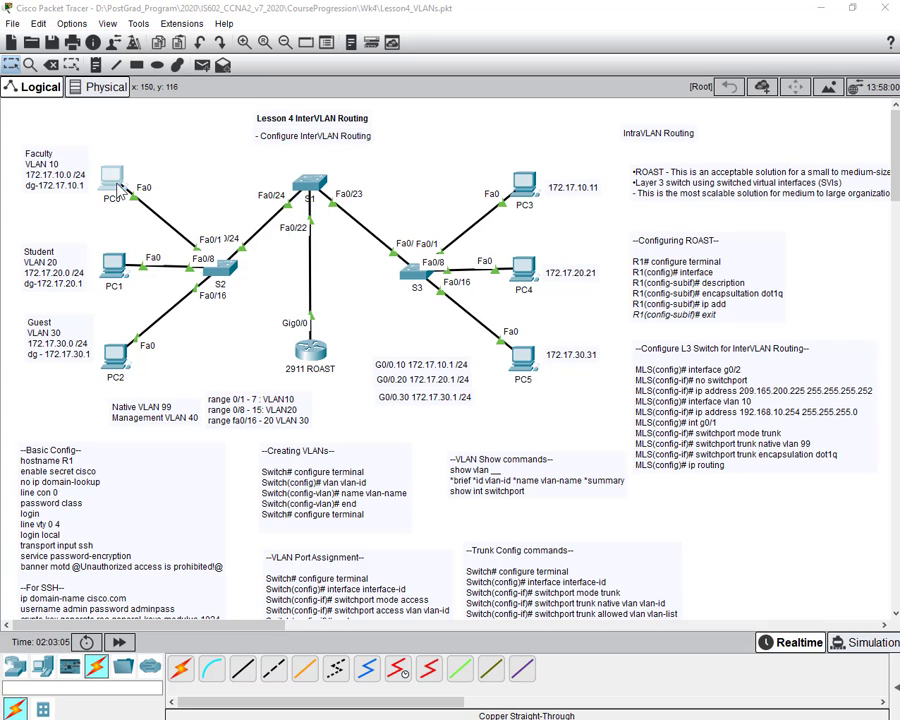
{"action": "left_click", "coordinate": [313, 205]}
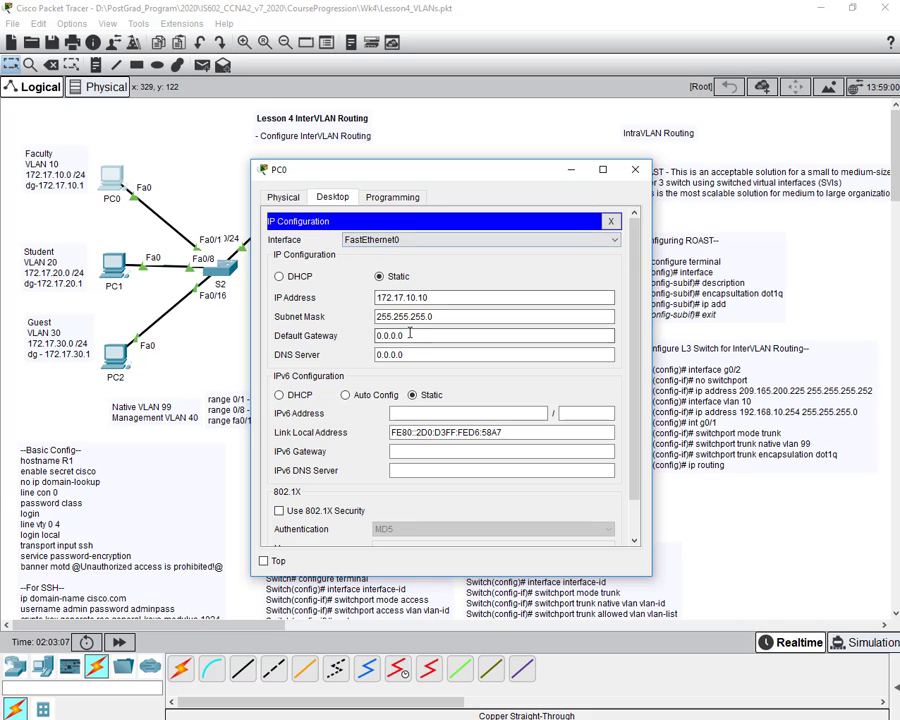
{"action": "left_click_drag", "start_coordinate": [404, 336], "coordinate": [358, 336]}
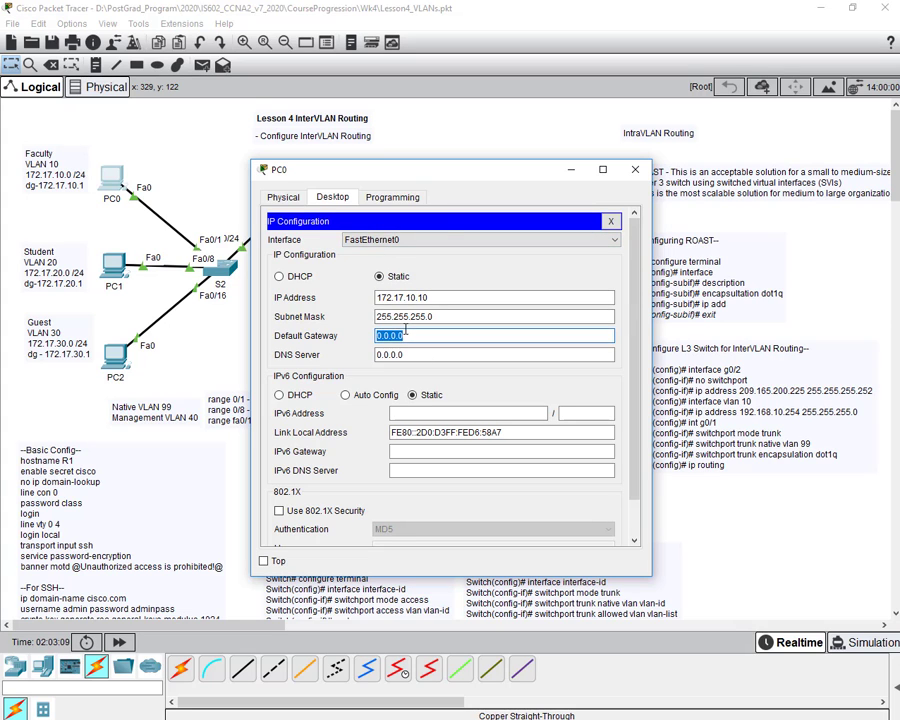
{"action": "left_click_drag", "start_coordinate": [468, 171], "coordinate": [627, 163]}
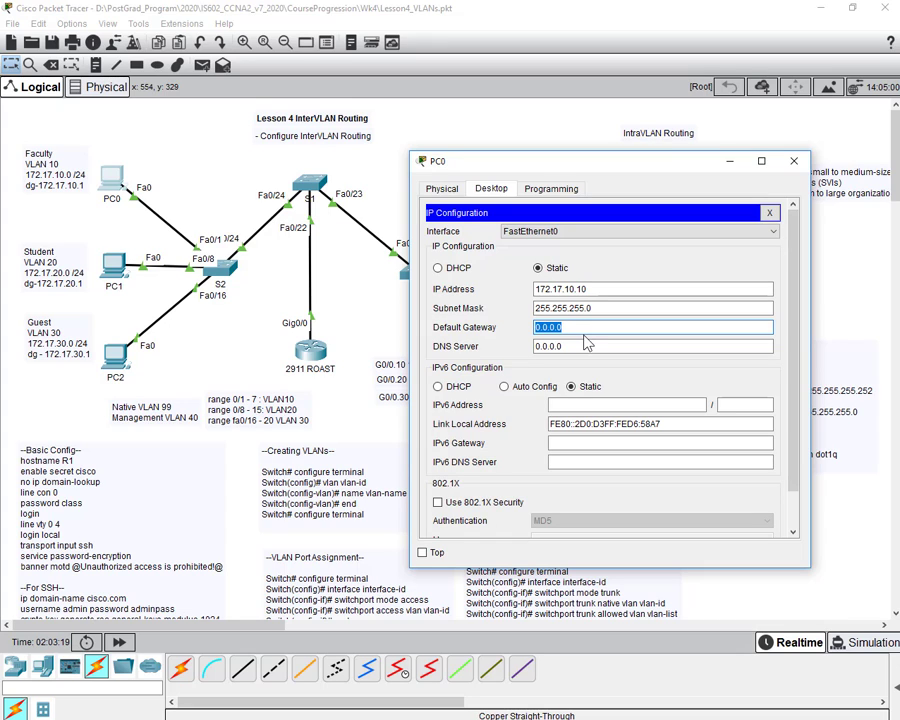
{"action": "type", "text": "172.17.10.1"}
{"action": "left_click", "coordinate": [769, 212]}
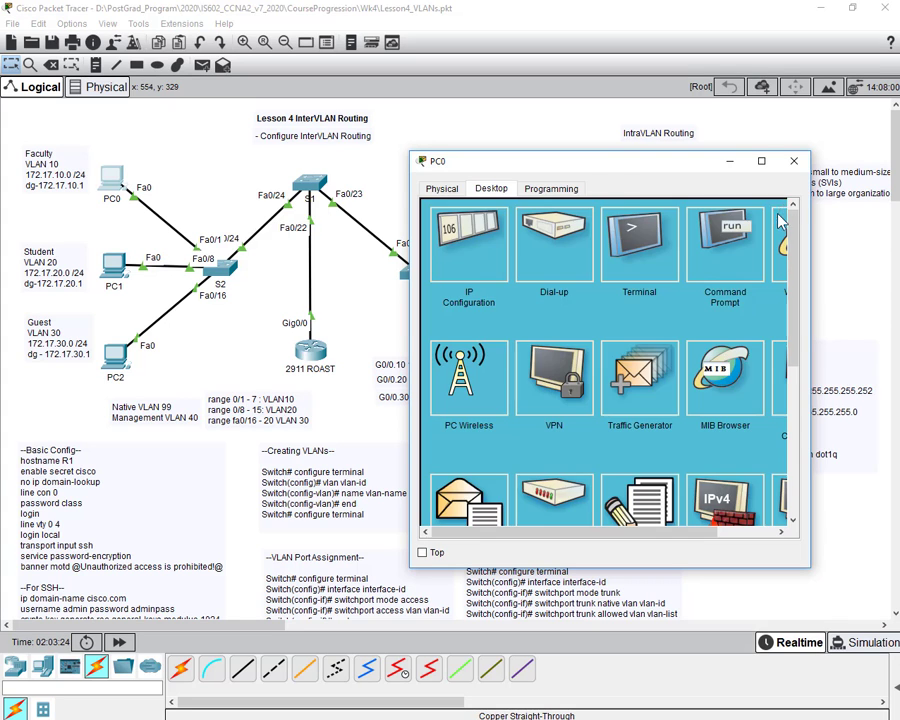
{"action": "left_click", "coordinate": [794, 160]}
- Set PC3's default gateway to 172.17.10.1 in its IP configuration and close the PC window
{"action": "left_click", "coordinate": [524, 188]}
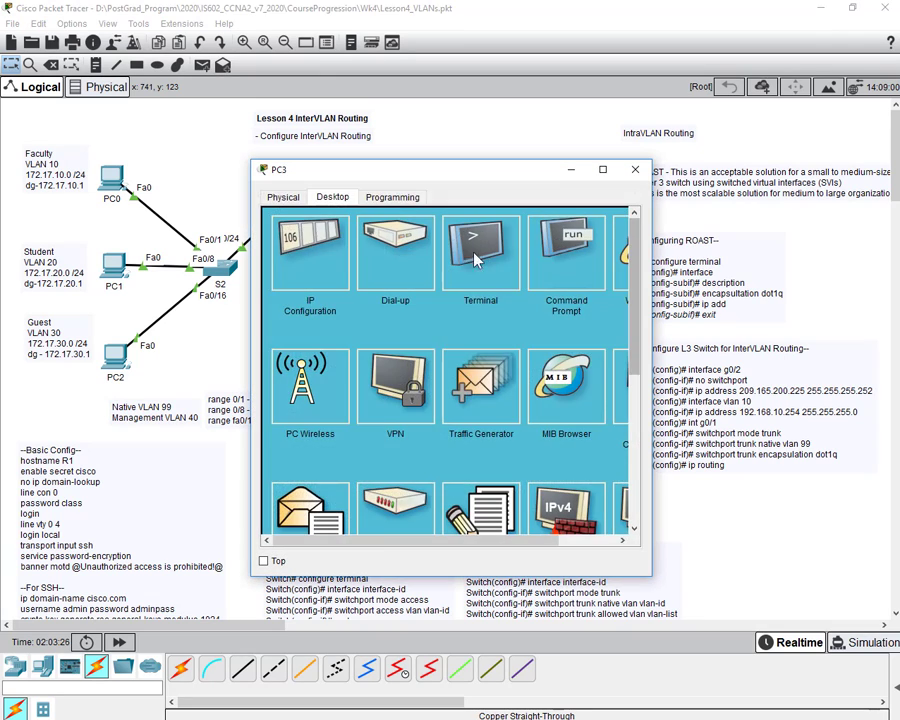
{"action": "left_click", "coordinate": [330, 250]}
{"action": "left_click_drag", "start_coordinate": [430, 331], "coordinate": [305, 336]}
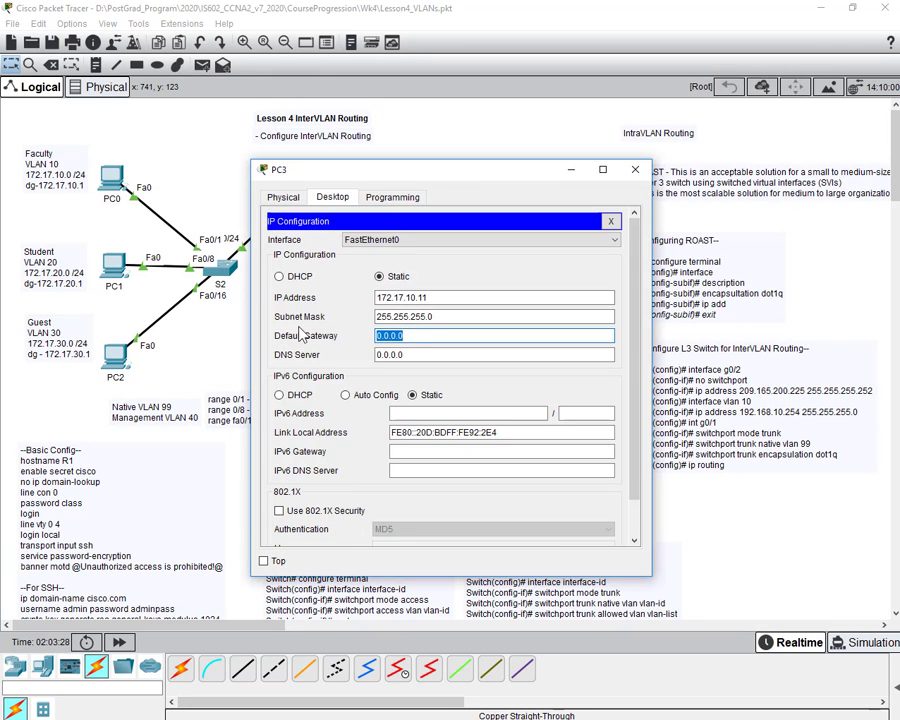
{"action": "type", "text": "172"}
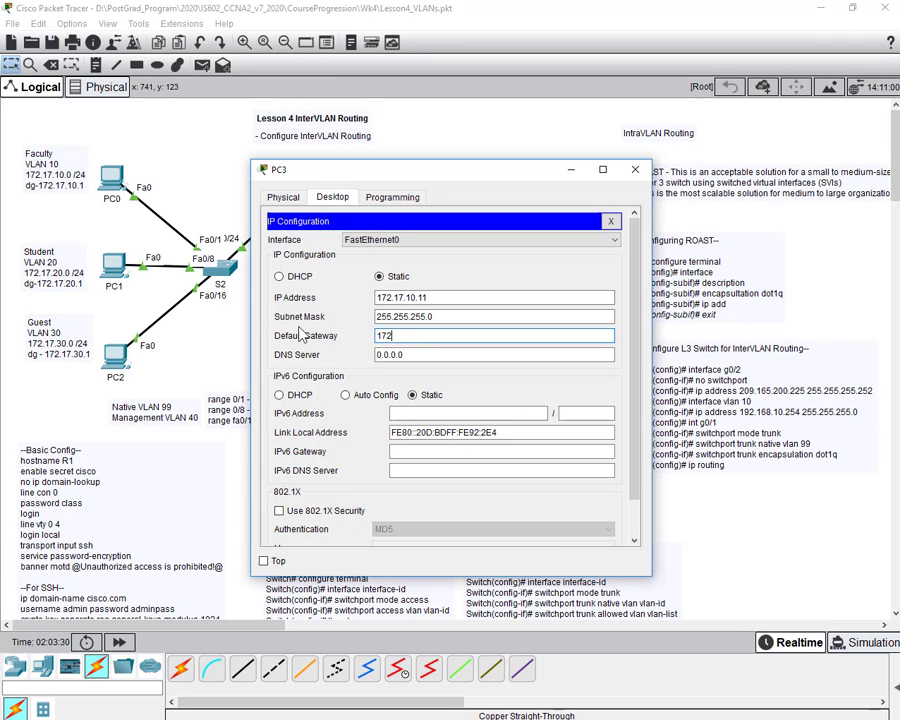
{"action": "type", "text": ".17.10.1"}
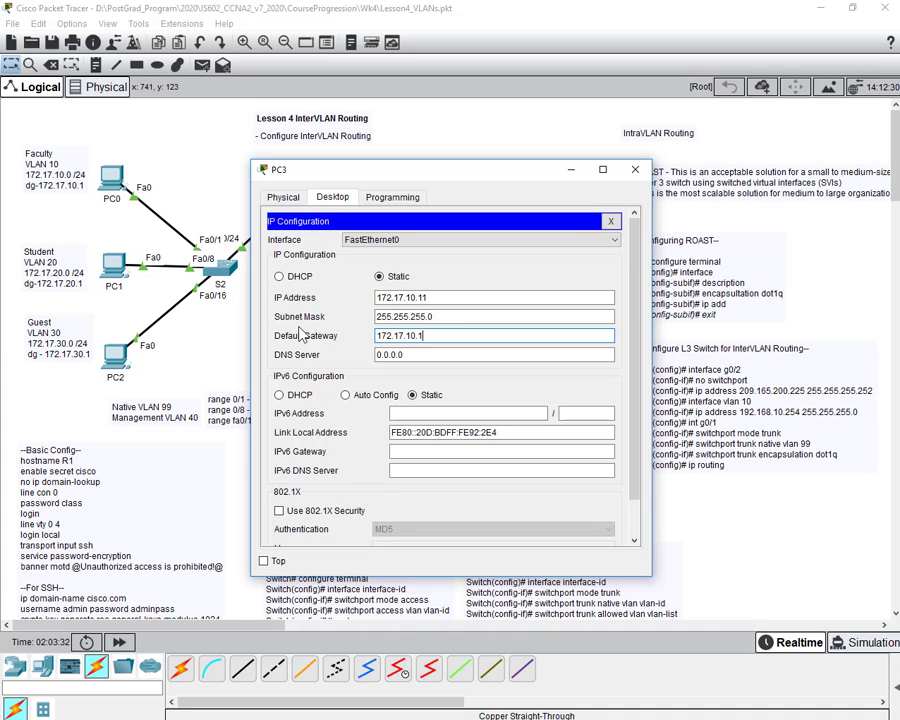
{"action": "left_click", "coordinate": [610, 221]}
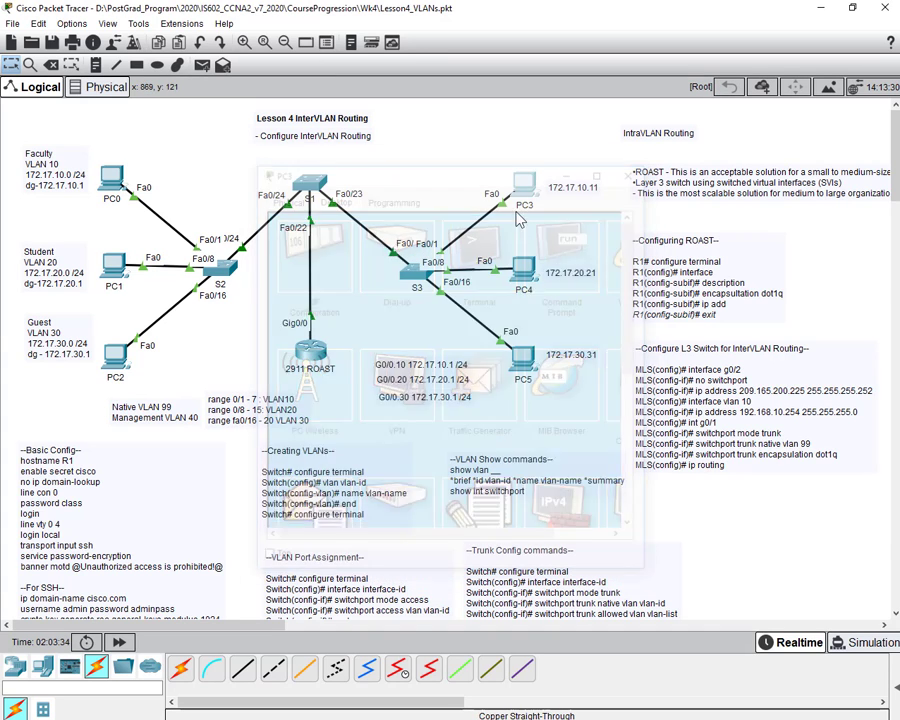
- Set PC1's default gateway to 172.17.20.1 in its IP configuration and close the PC window
{"action": "left_click", "coordinate": [113, 265]}
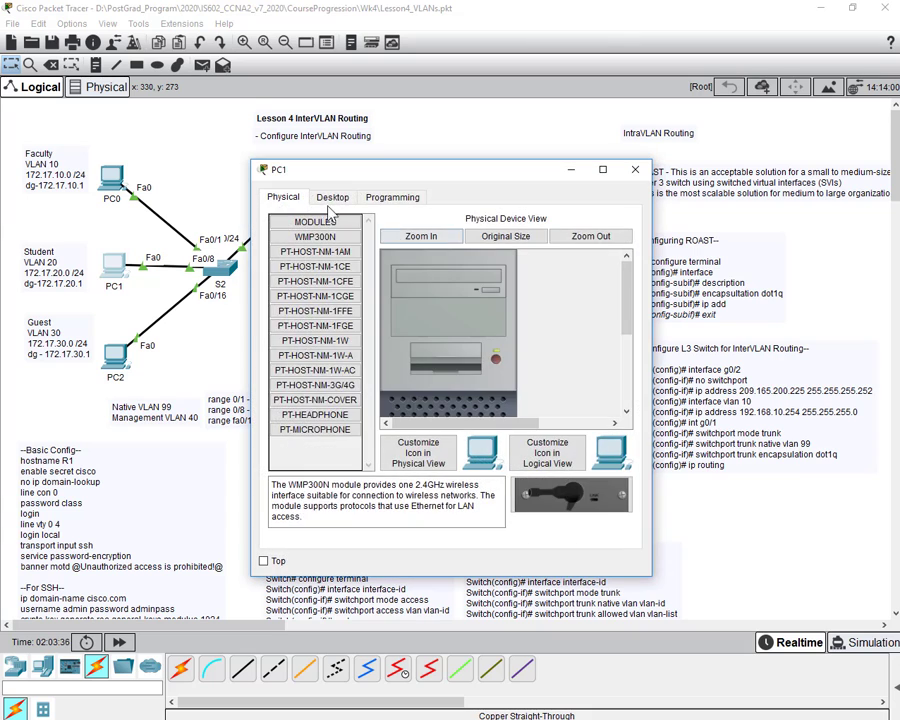
{"action": "left_click", "coordinate": [333, 197]}
{"action": "left_click", "coordinate": [319, 246]}
{"action": "left_click_drag", "start_coordinate": [423, 336], "coordinate": [338, 336]}
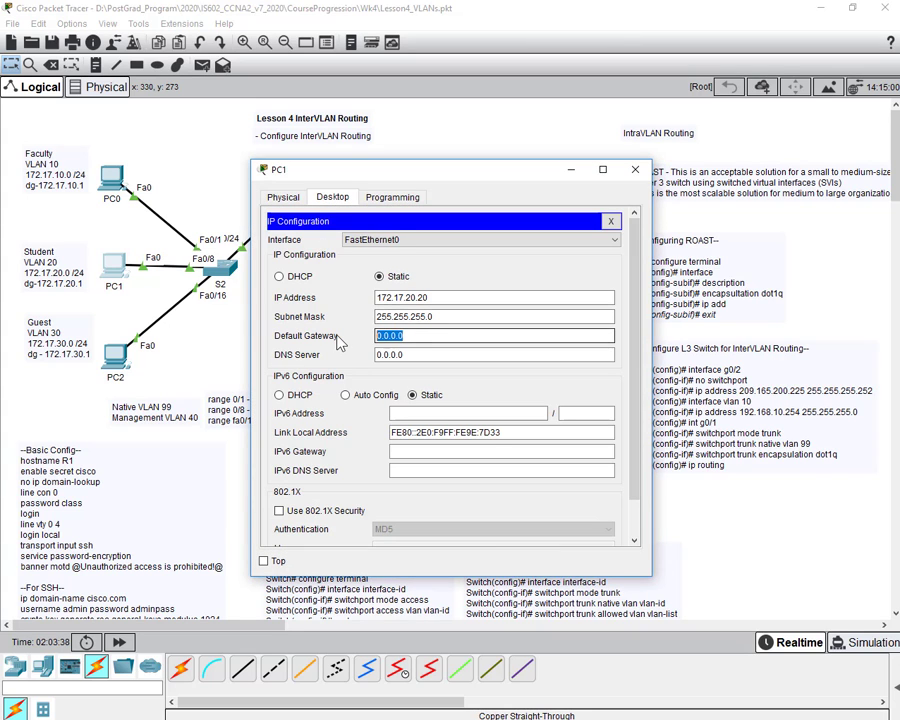
{"action": "type", "text": "172.17."}
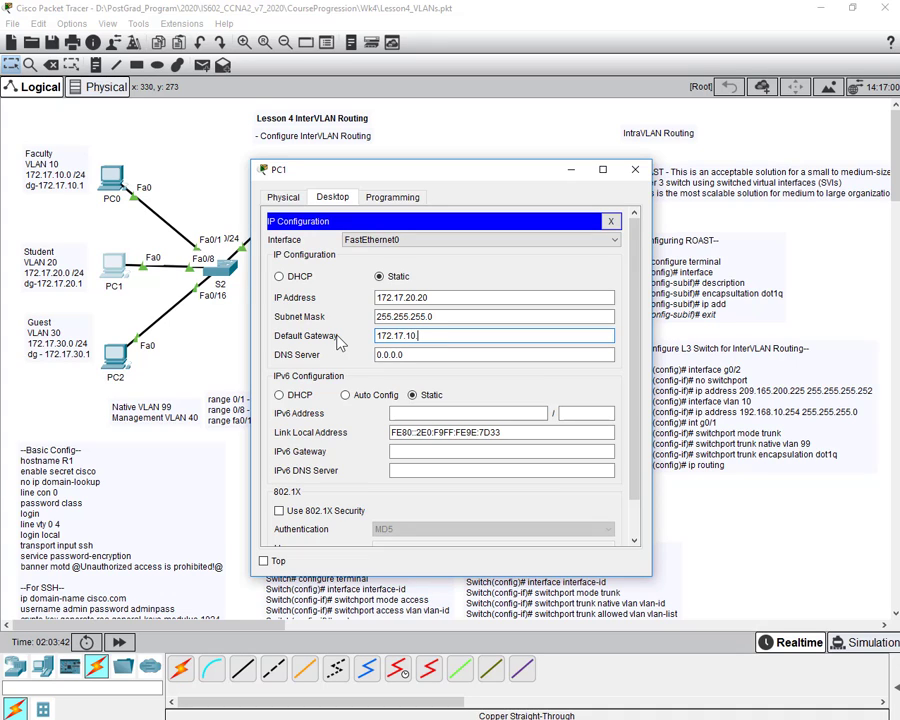
{"action": "type", "text": "20,1"}
{"action": "key", "text": "BackSpace"}
{"action": "type", "text": ".1"}
{"action": "left_click", "coordinate": [610, 221]}
{"action": "left_click", "coordinate": [634, 169]}
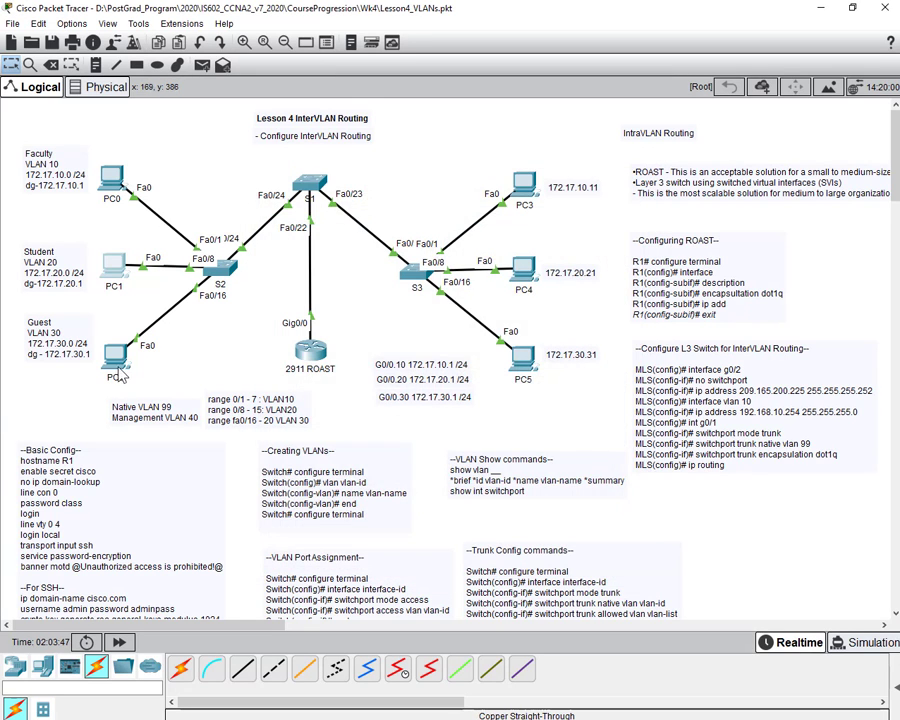
- Set PC2's default gateway to 172.17.30.1 in its IP configuration and close the PC window
{"action": "left_click", "coordinate": [113, 355]}
{"action": "left_click", "coordinate": [333, 197]}
{"action": "left_click", "coordinate": [311, 229]}
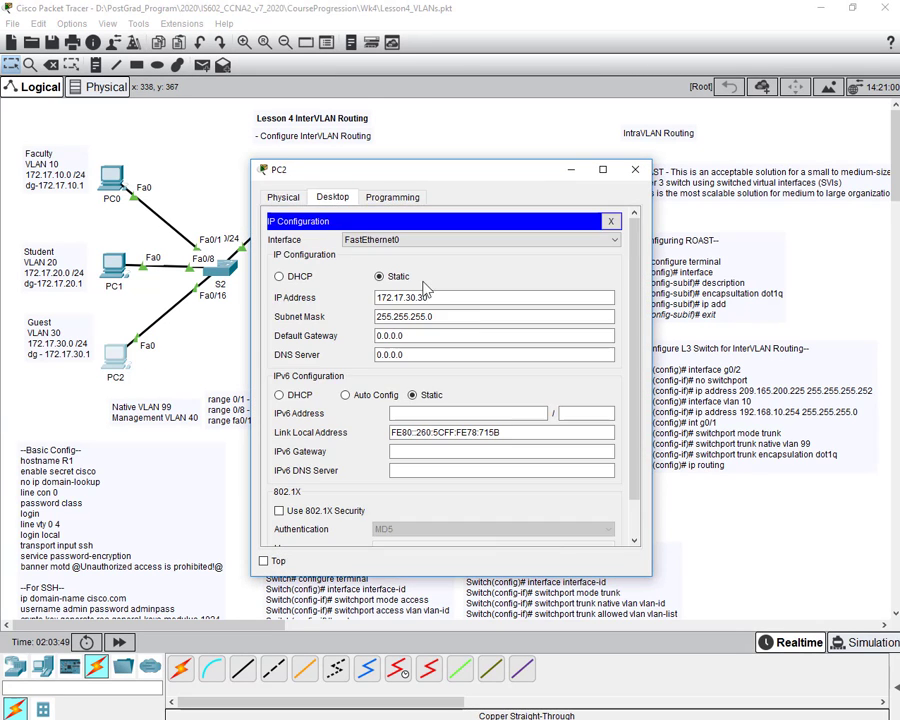
{"action": "left_click_drag", "start_coordinate": [426, 336], "coordinate": [268, 338]}
{"action": "type", "text": "172.17.30.1"}
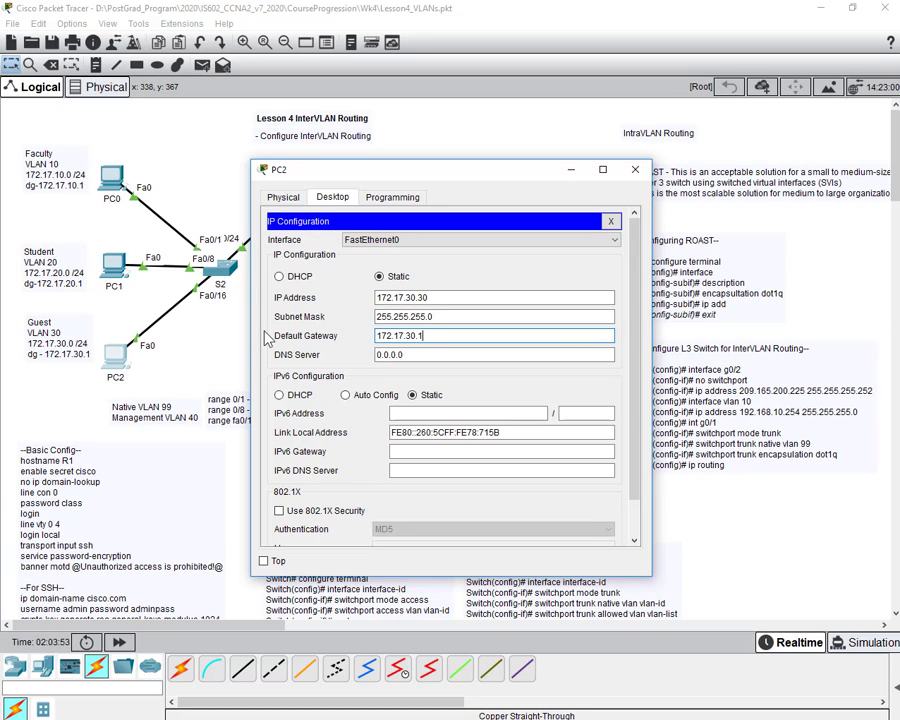
{"action": "left_click", "coordinate": [610, 221]}
{"action": "left_click", "coordinate": [634, 169]}
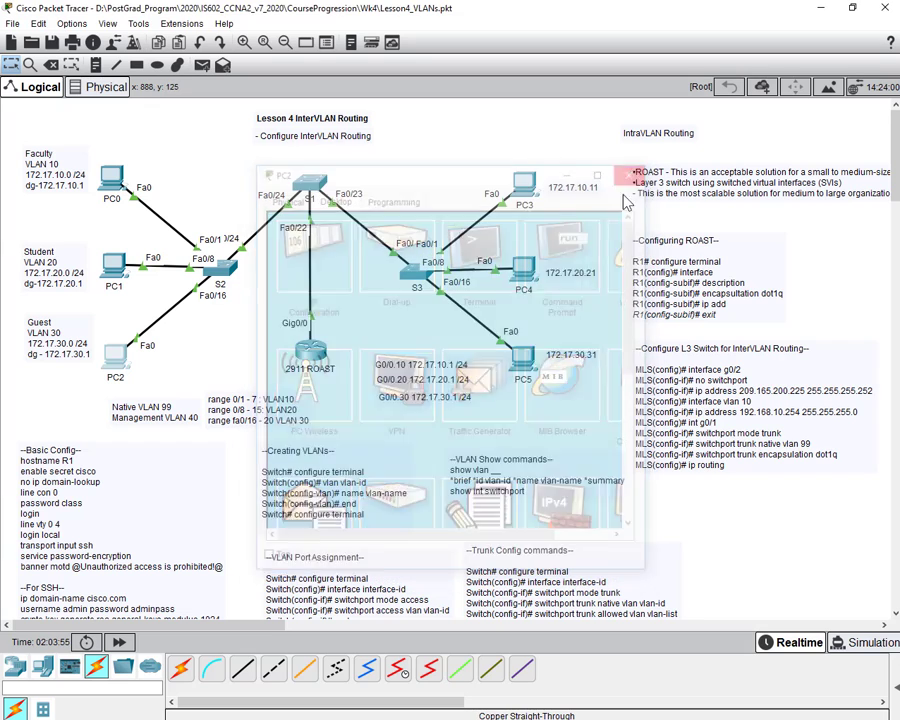
- Set PC4's default gateway to 172.17.20.1 in its IP configuration and close the PC window
{"action": "left_click", "coordinate": [522, 268]}
{"action": "left_click", "coordinate": [333, 197]}
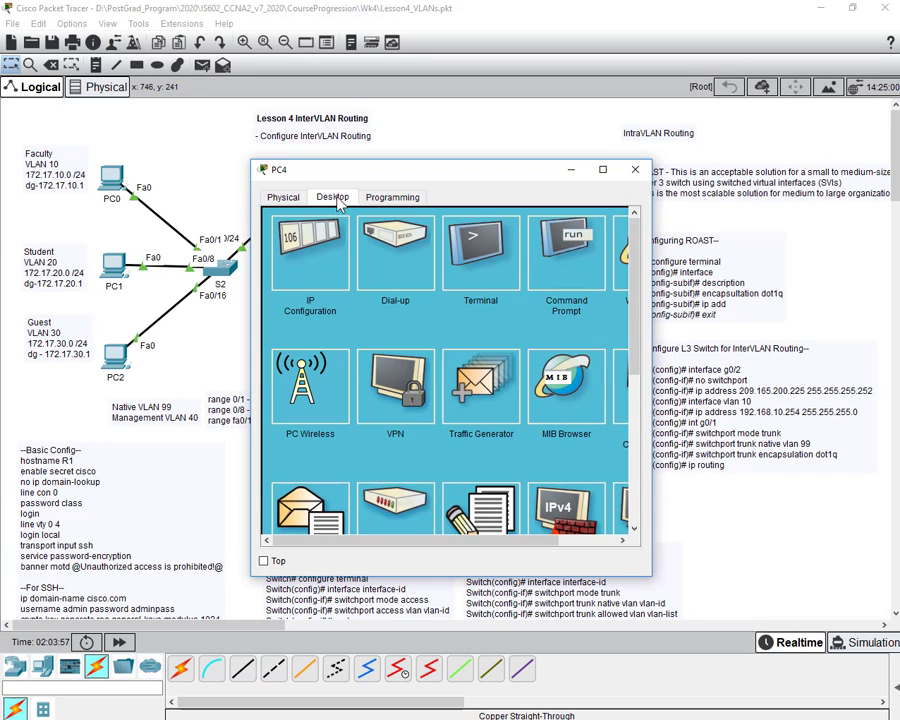
{"action": "left_click", "coordinate": [310, 258]}
{"action": "key", "text": "Tab"}
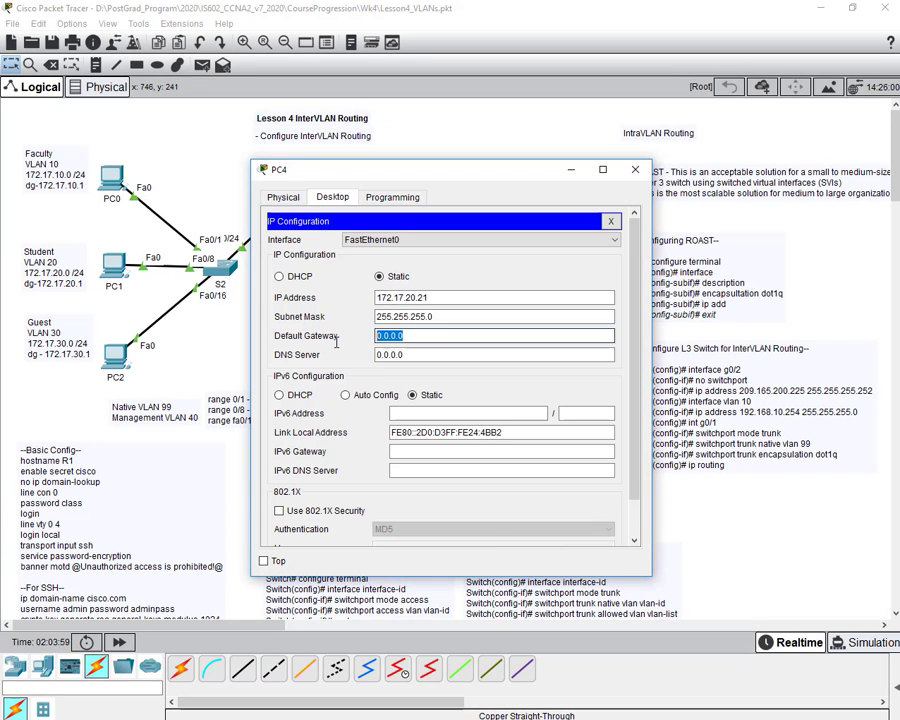
{"action": "type", "text": "172.17."}
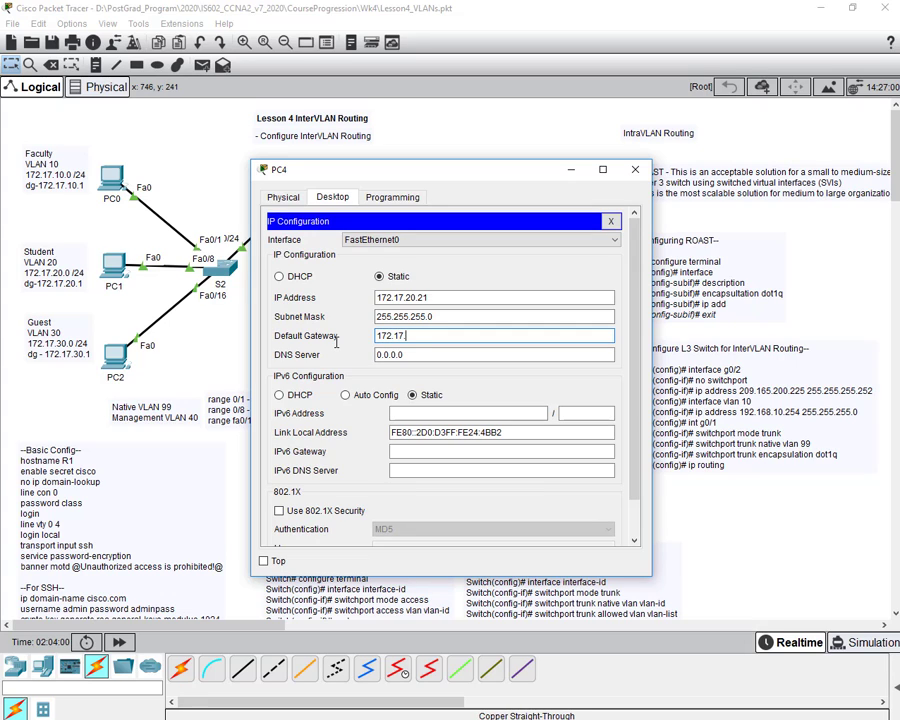
{"action": "type", "text": "30"}
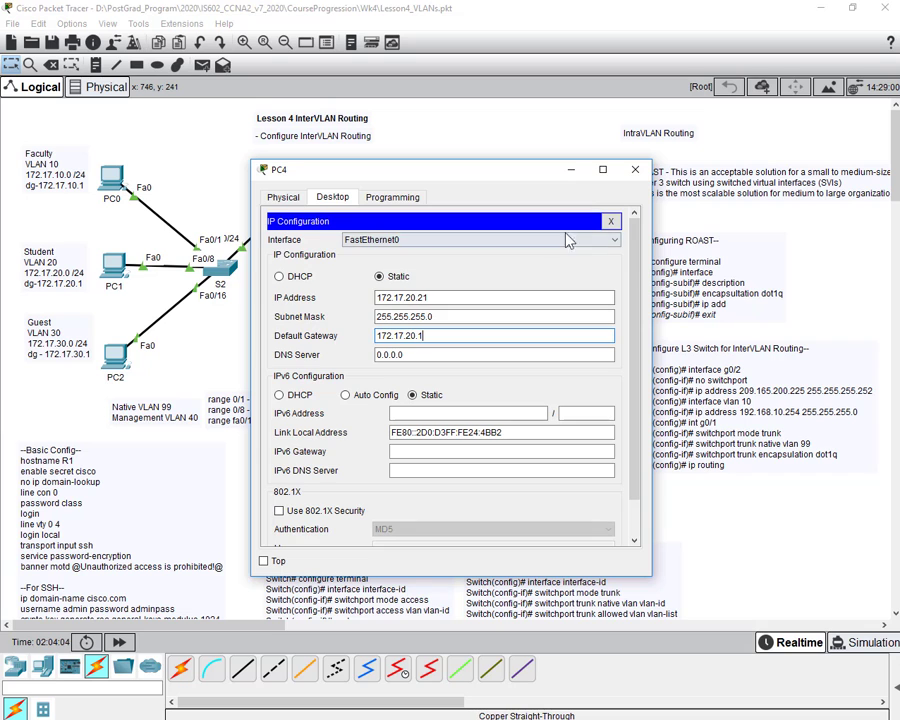
{"action": "left_click", "coordinate": [610, 221]}
{"action": "left_click", "coordinate": [636, 172]}
- Set PC5's default gateway to 172.17.30.1 and close its IP configuration
{"action": "left_click", "coordinate": [862, 346]}
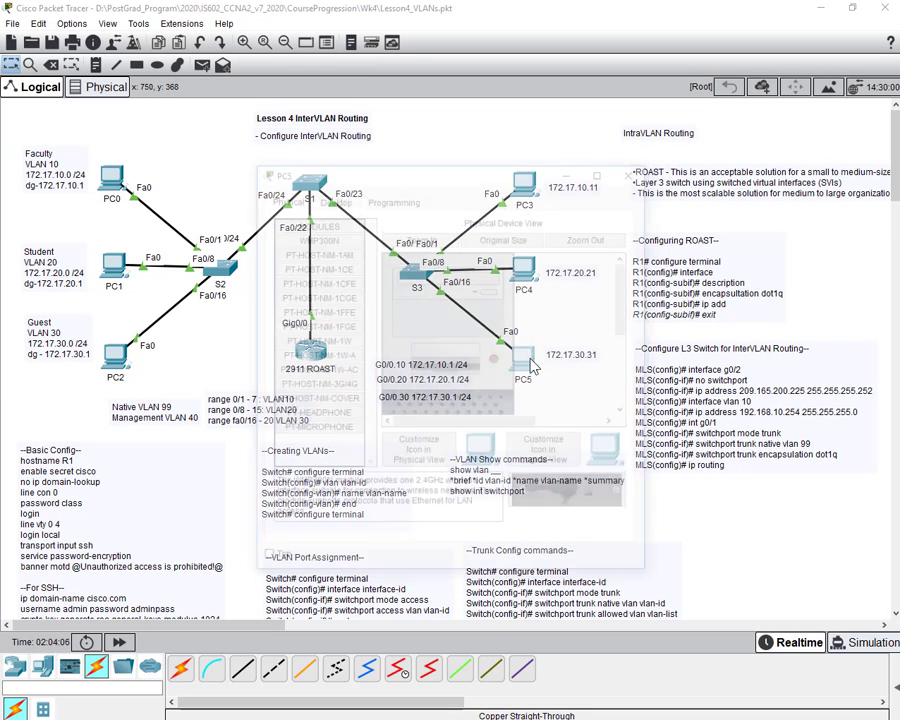
{"action": "left_click", "coordinate": [332, 196]}
{"action": "left_click", "coordinate": [332, 228]}
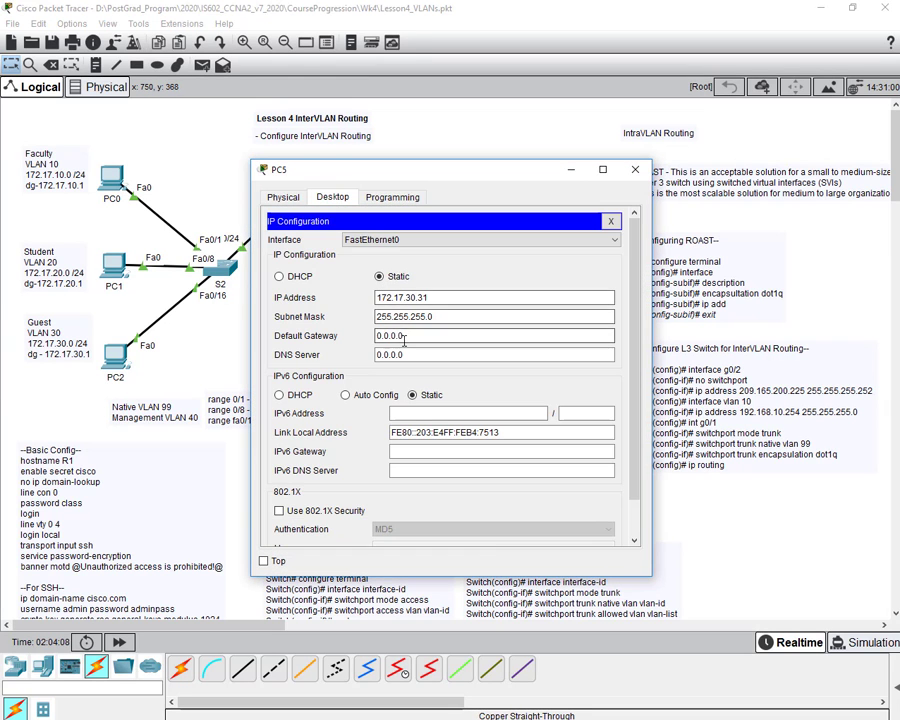
{"action": "key", "text": "Tab"}
{"action": "key", "text": "Tab"}
{"action": "type", "text": "17"}
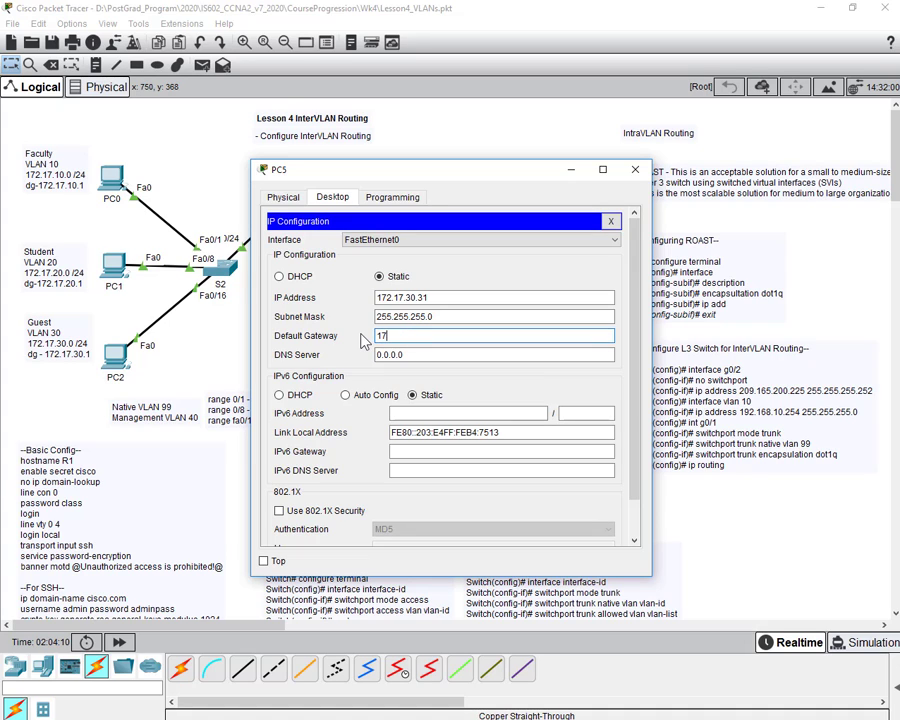
{"action": "type", "text": "2.17.30.1"}
{"action": "left_click", "coordinate": [611, 221]}
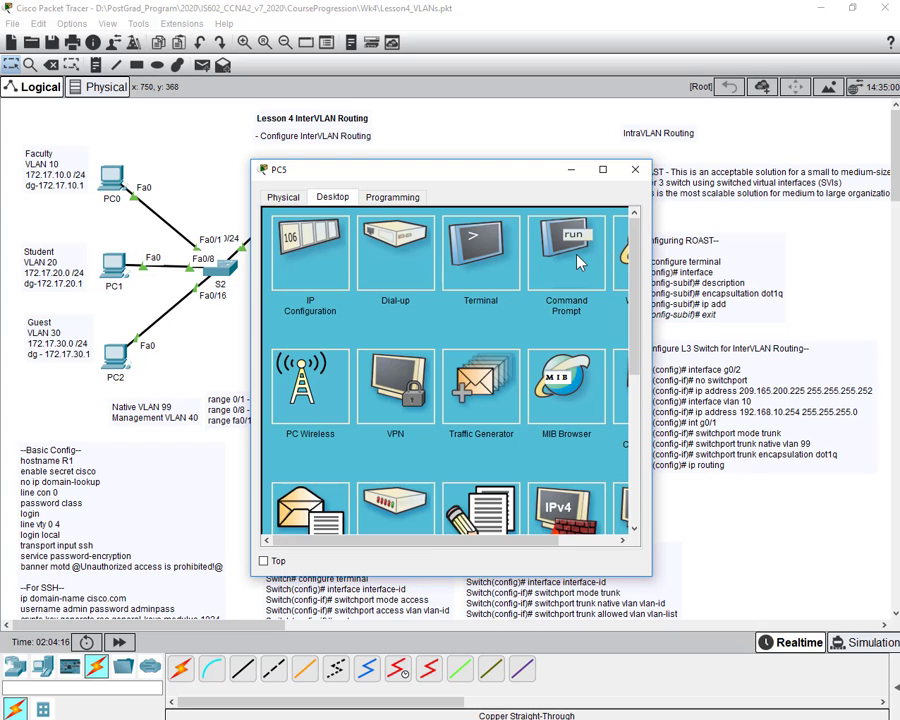
- Ping PC3 at 172.17.10.11 from PC5's command prompt, examine the replies, and close the PC window
{"action": "left_click", "coordinate": [578, 262]}
{"action": "left_click_drag", "start_coordinate": [386, 172], "coordinate": [628, 193]}
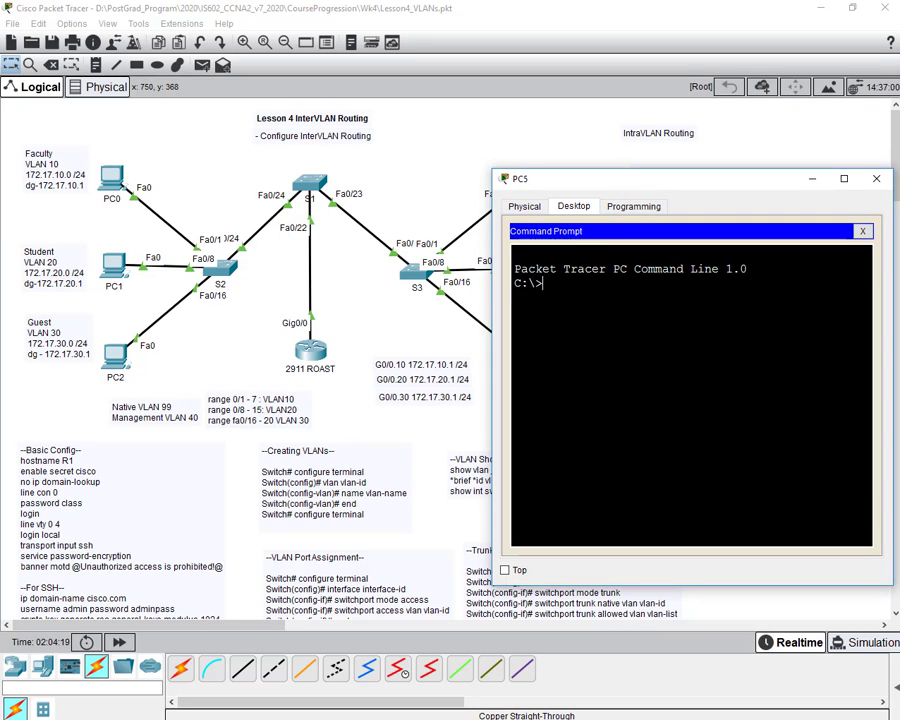
{"action": "type", "text": "ping 172.17.10."}
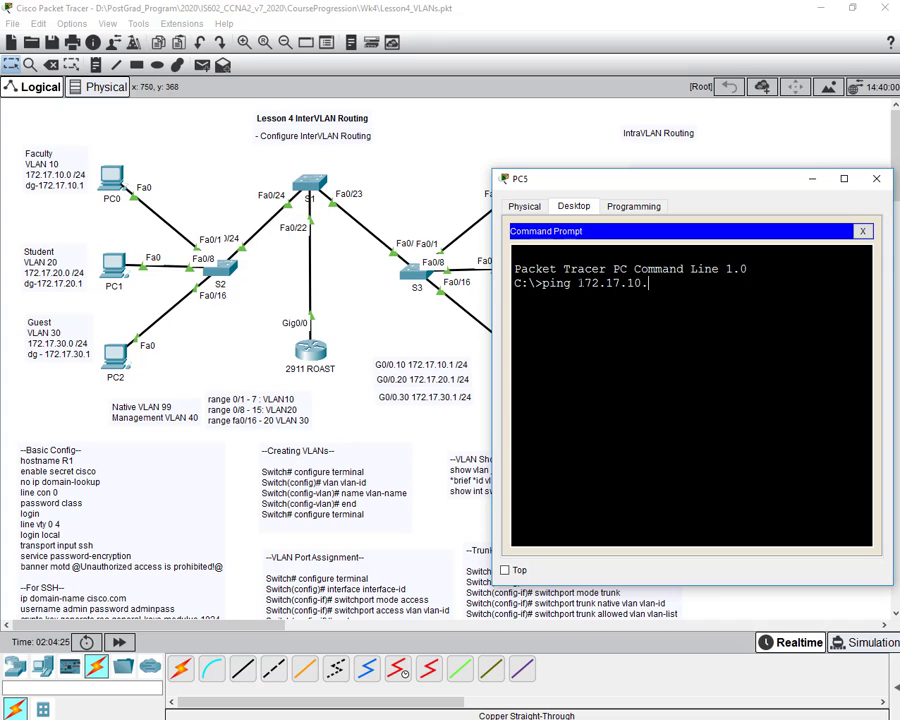
{"action": "type", "text": "11"}
{"action": "key", "text": "Return"}
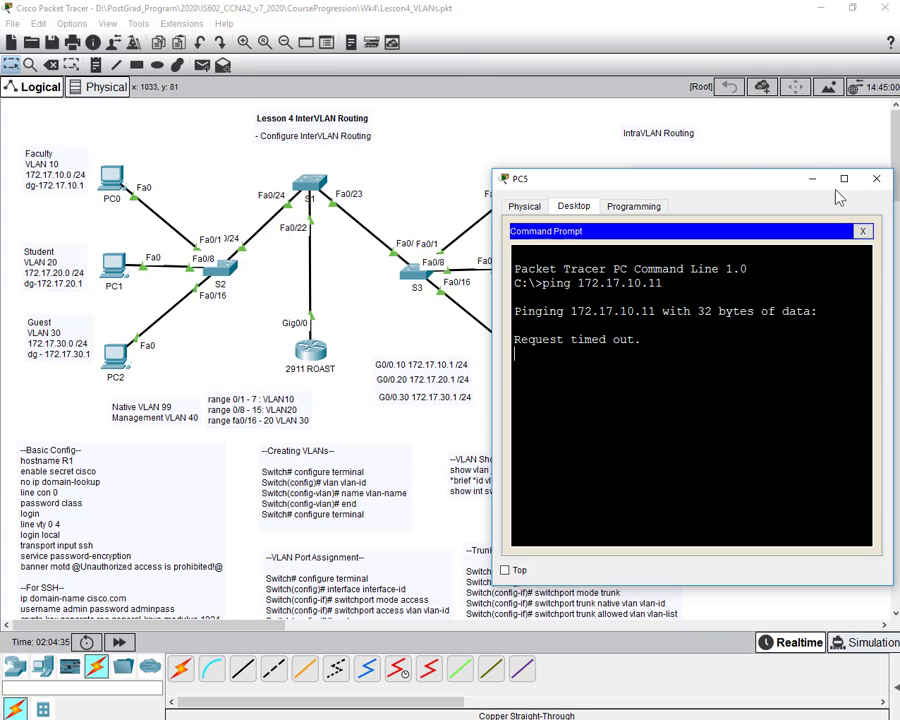
{"action": "left_click_drag", "start_coordinate": [722, 186], "coordinate": [438, 177]}
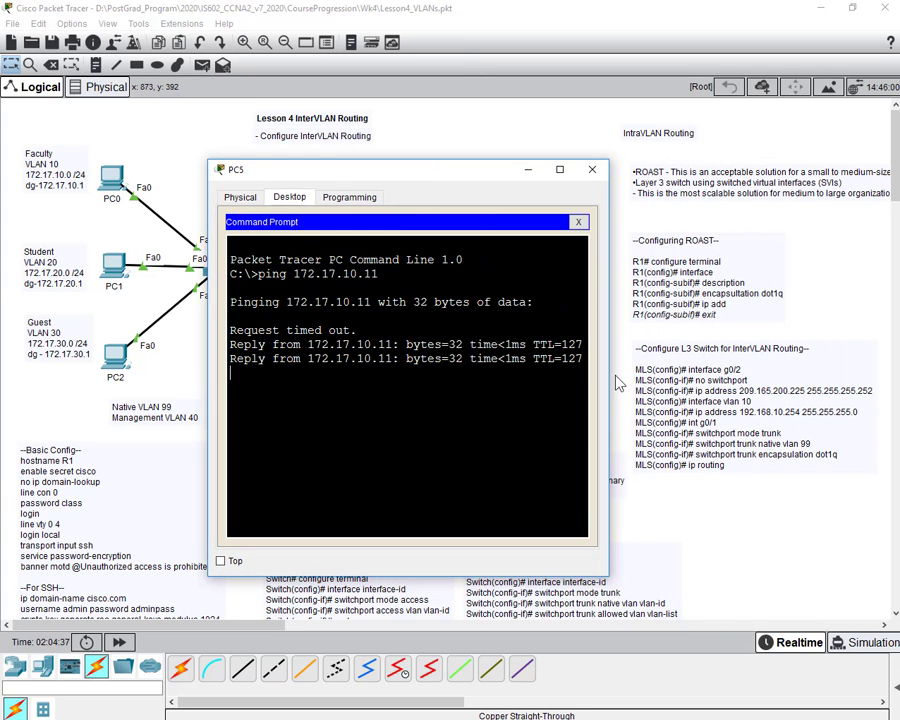
{"action": "left_click_drag", "start_coordinate": [258, 344], "coordinate": [553, 372]}
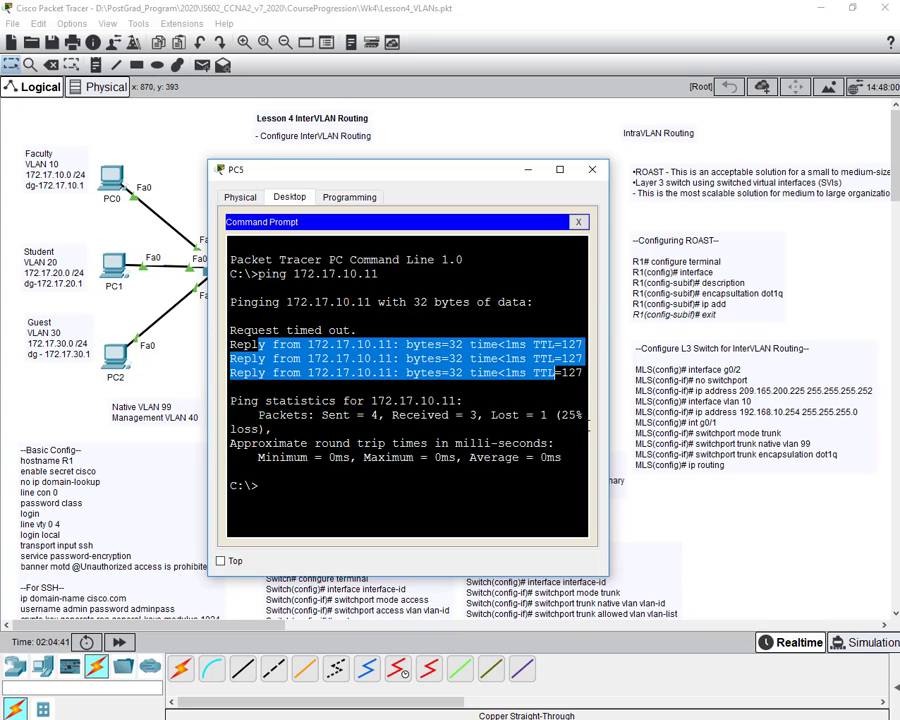
{"action": "left_click", "coordinate": [592, 170]}
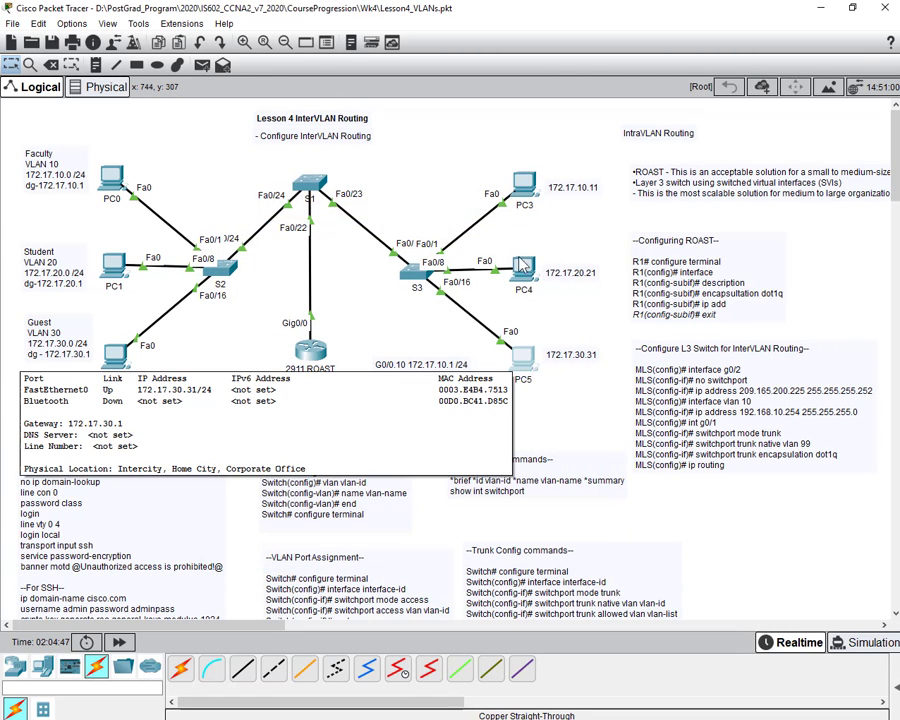
- Open PC3's command prompt, then look up PC0's IP address in its IP configuration as the ping target
{"action": "left_click", "coordinate": [523, 184]}
{"action": "left_click", "coordinate": [566, 252]}
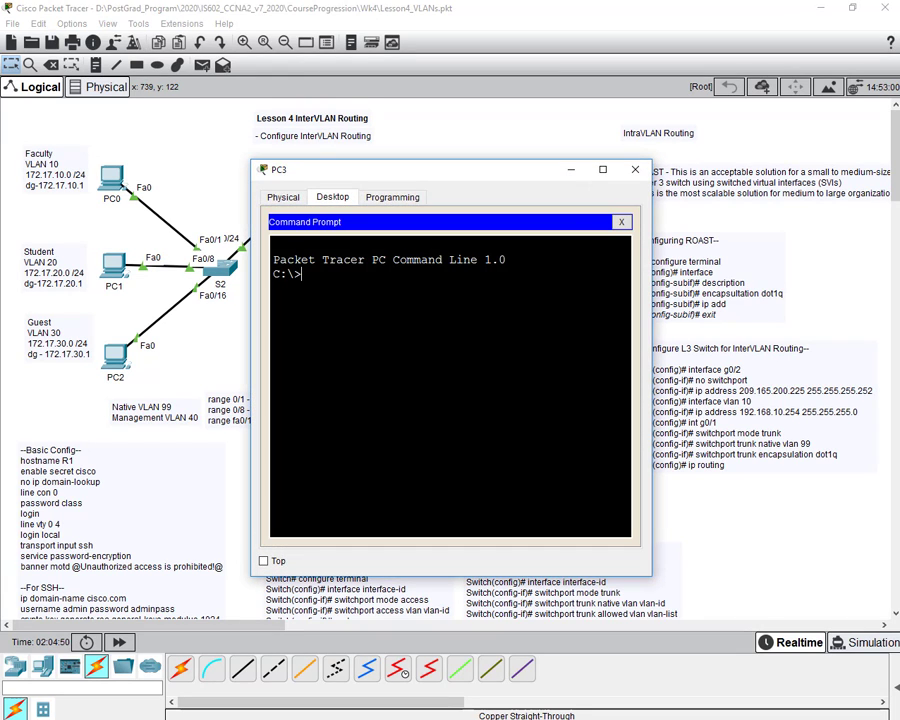
{"action": "left_click", "coordinate": [635, 169]}
{"action": "left_click", "coordinate": [111, 178]}
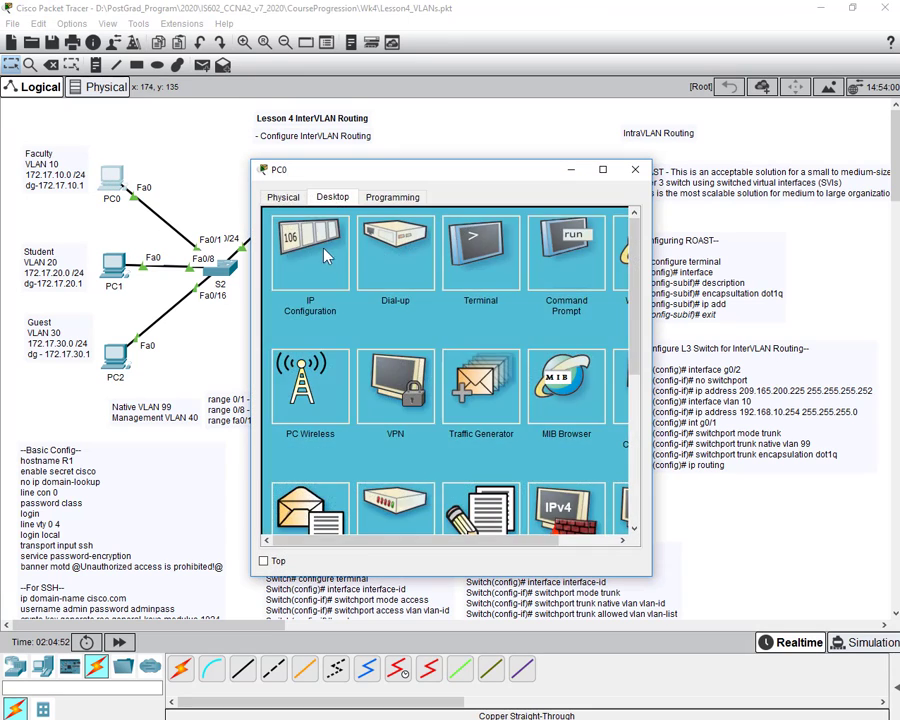
{"action": "left_click", "coordinate": [321, 222]}
{"action": "left_click", "coordinate": [635, 169]}
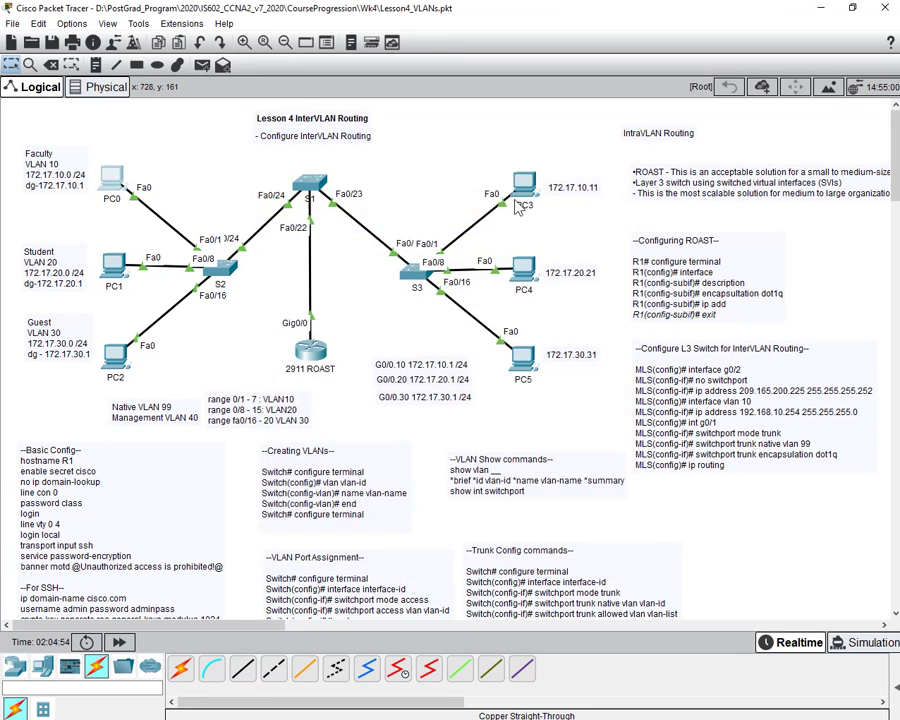
- Ping PC0 at 172.17.10.10 from PC3's command prompt
{"action": "left_click", "coordinate": [526, 188]}
{"action": "left_click_drag", "start_coordinate": [512, 180], "coordinate": [637, 214]}
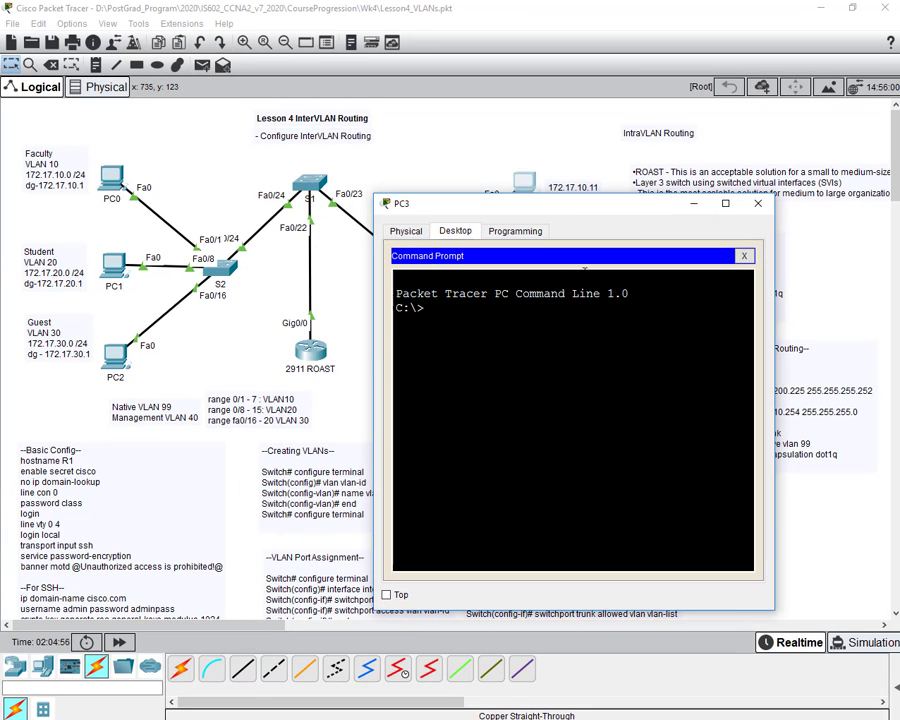
{"action": "type", "text": "ping 172"}
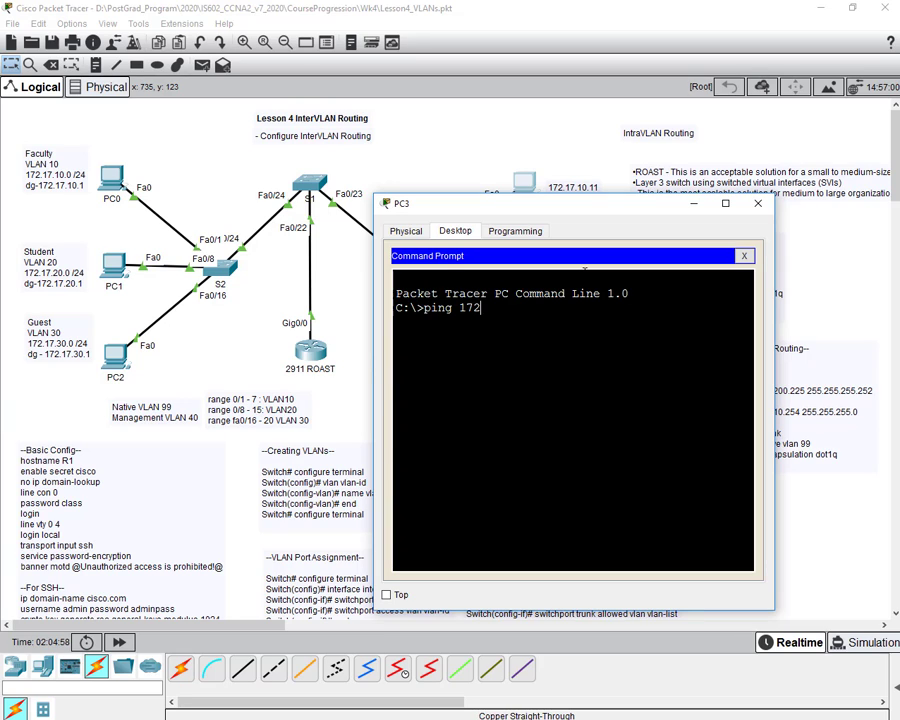
{"action": "type", "text": ".17.10.10"}
{"action": "key", "text": "Return"}
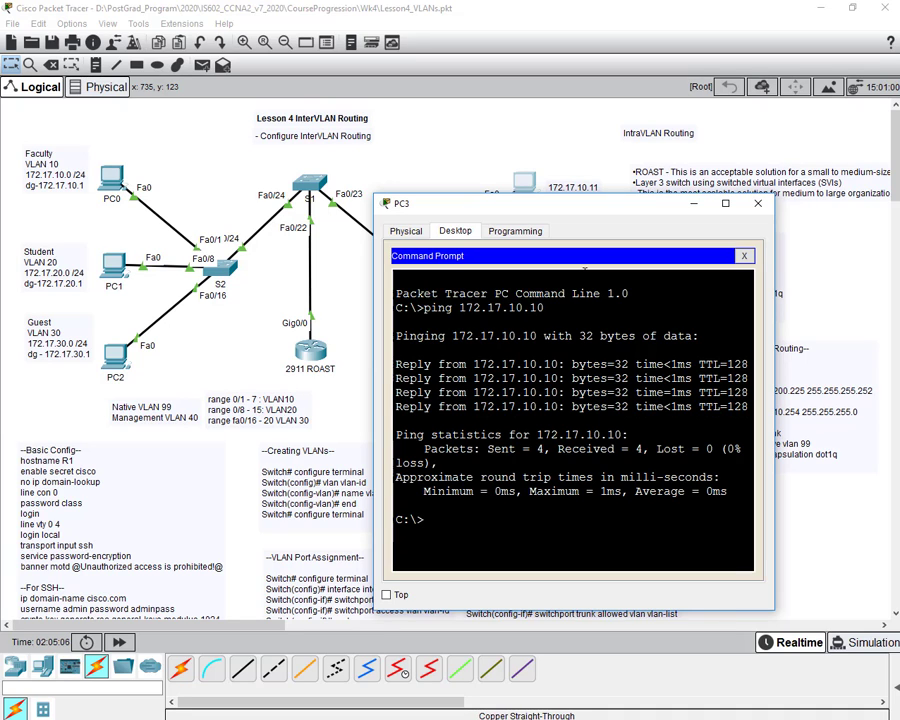
- Reuse the previous ping command on PC3 with the address changed to 172.17.20.11
{"action": "key", "text": "Up"}
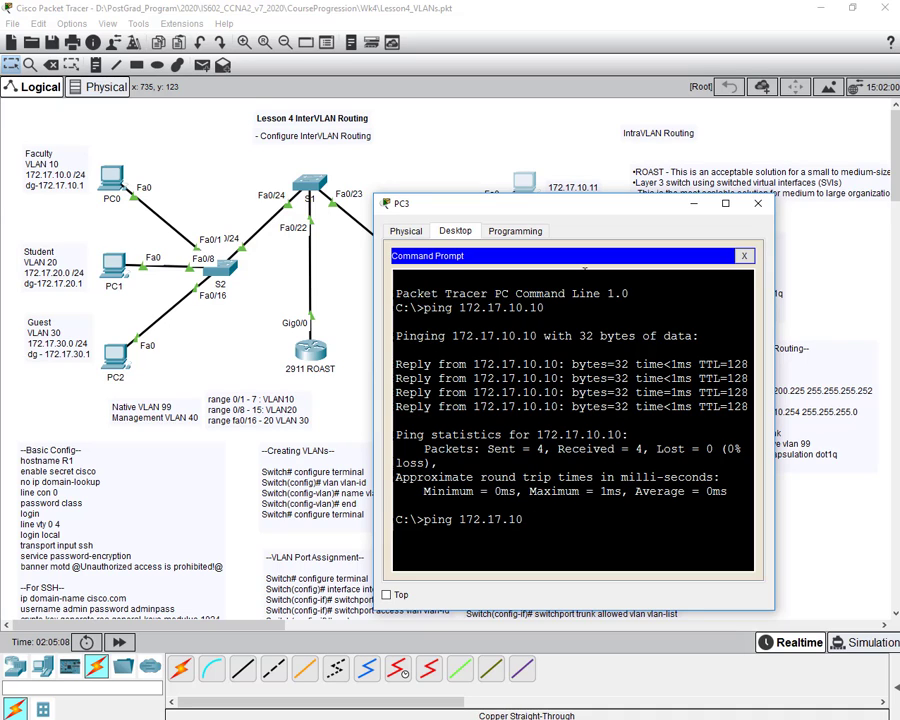
{"action": "key", "text": "BackSpace"}
{"action": "key", "text": "BackSpace"}
{"action": "type", "text": "20.11"}
{"action": "key", "text": "Return"}
- Look up PC1's IP address in its IP configuration
{"action": "left_click", "coordinate": [108, 270]}
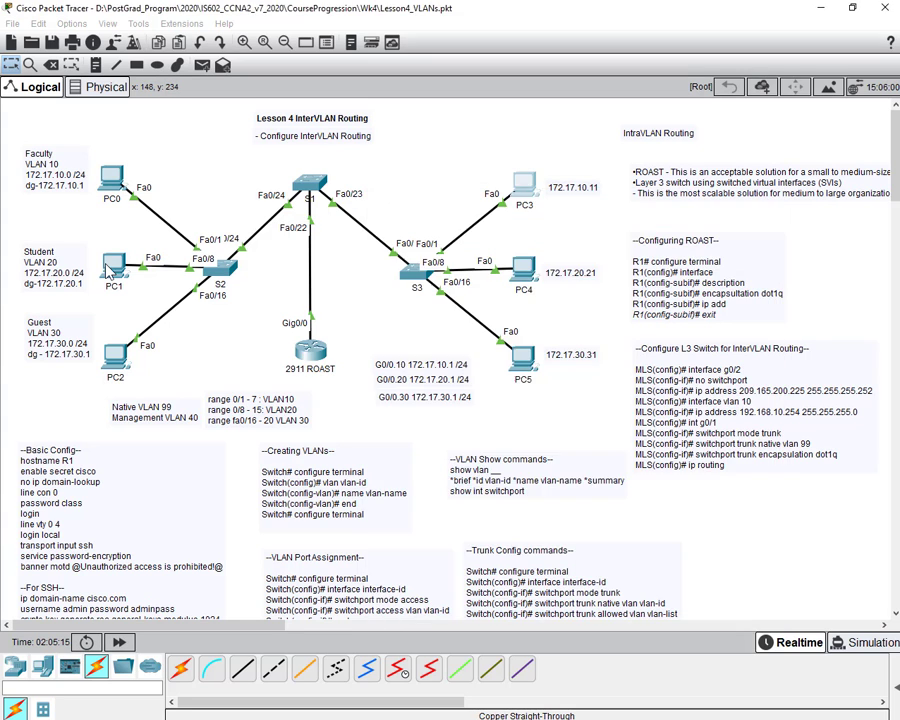
{"action": "left_click", "coordinate": [108, 270]}
{"action": "left_click", "coordinate": [340, 318]}
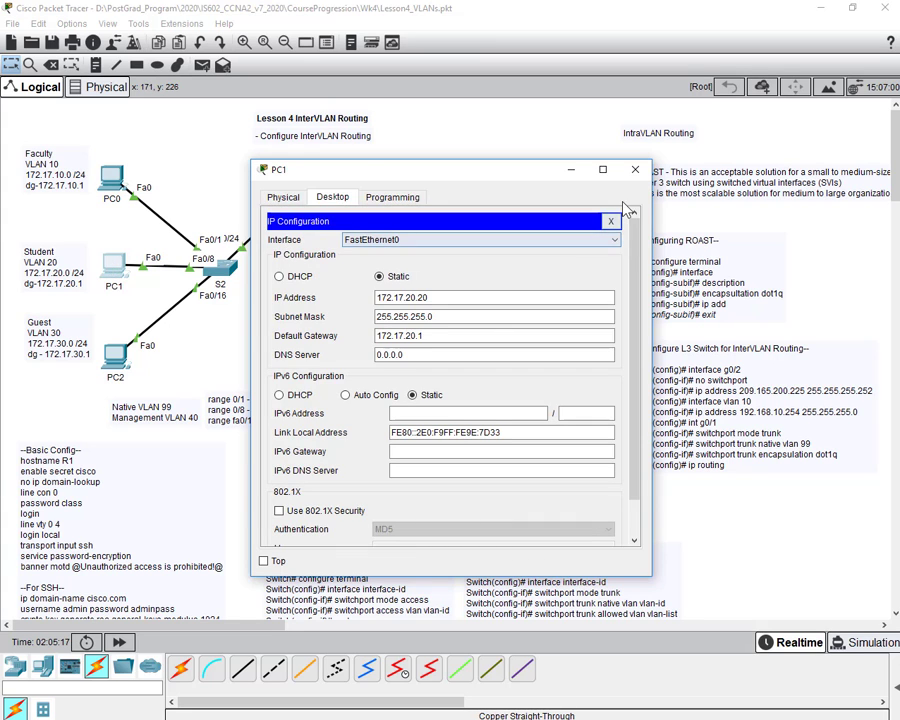
- Ping PC1 at 172.17.20.20 from PC3's command prompt, then close PC3's window
{"action": "left_click", "coordinate": [635, 169]}
{"action": "left_click", "coordinate": [523, 183]}
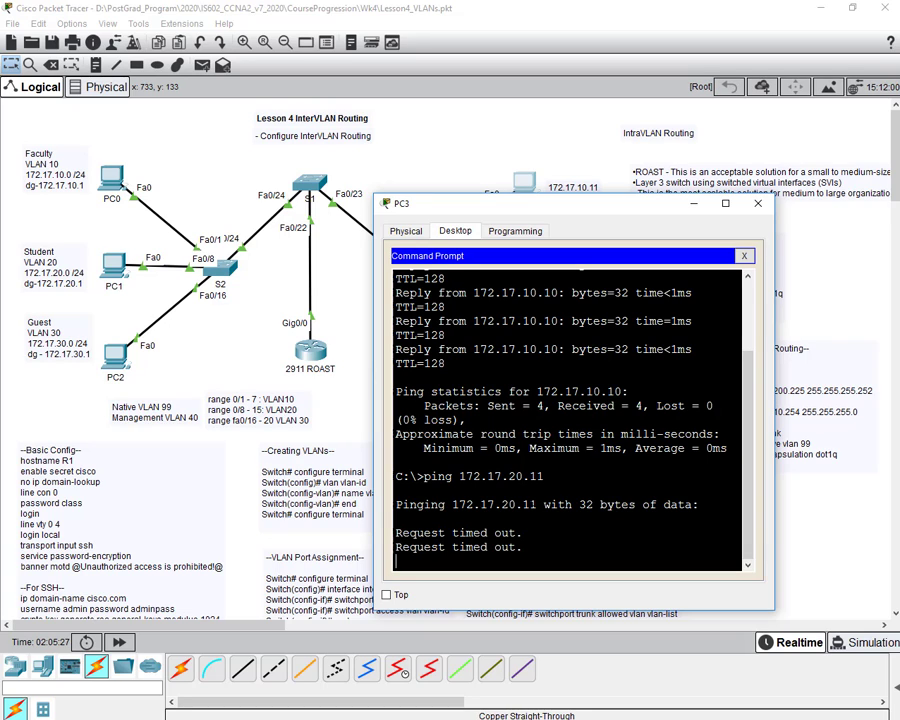
{"action": "left_click_drag", "start_coordinate": [501, 504], "coordinate": [536, 504]}
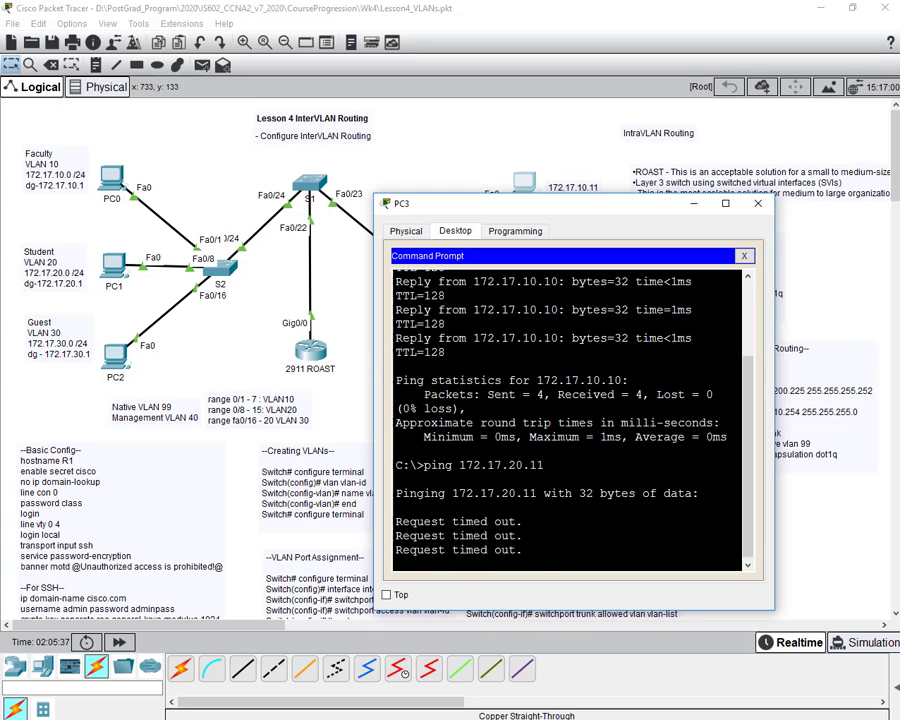
{"action": "key", "text": "Up"}
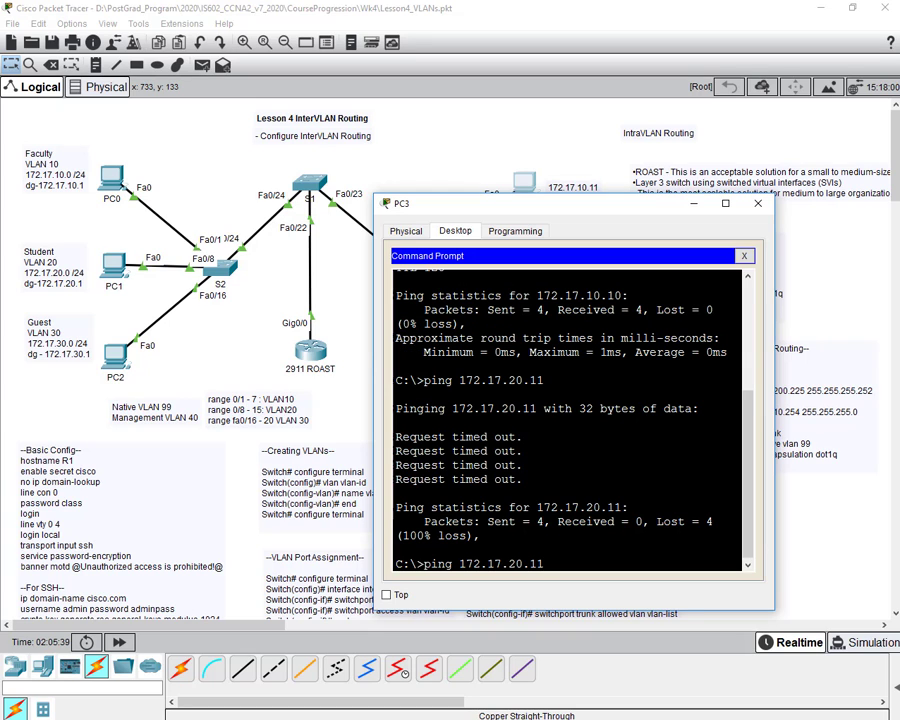
{"action": "type", "text": "20"}
{"action": "key", "text": "Return"}
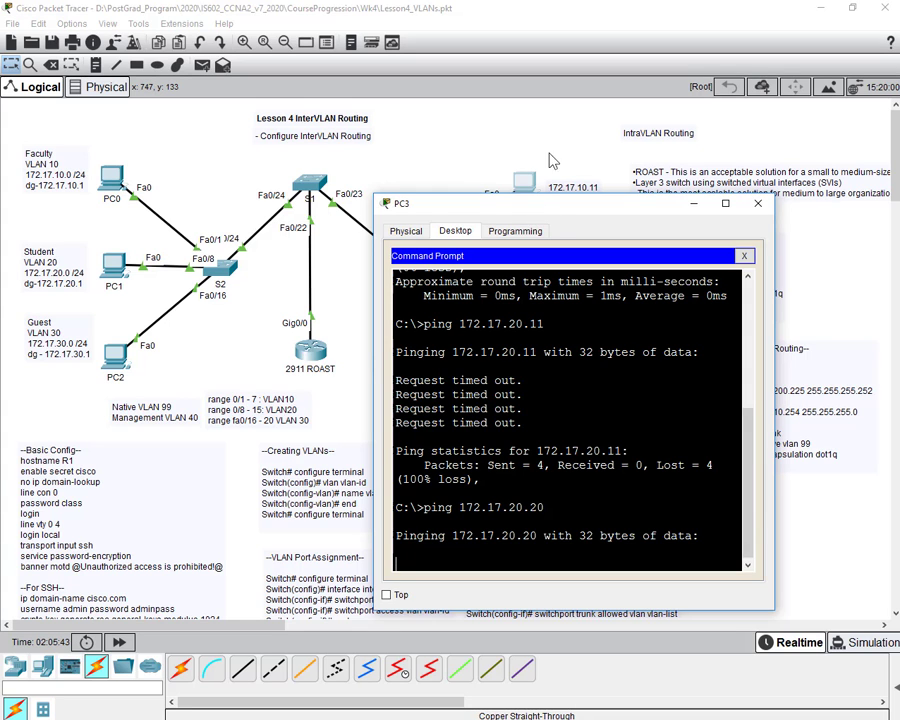
{"action": "left_click_drag", "start_coordinate": [563, 212], "coordinate": [607, 152]}
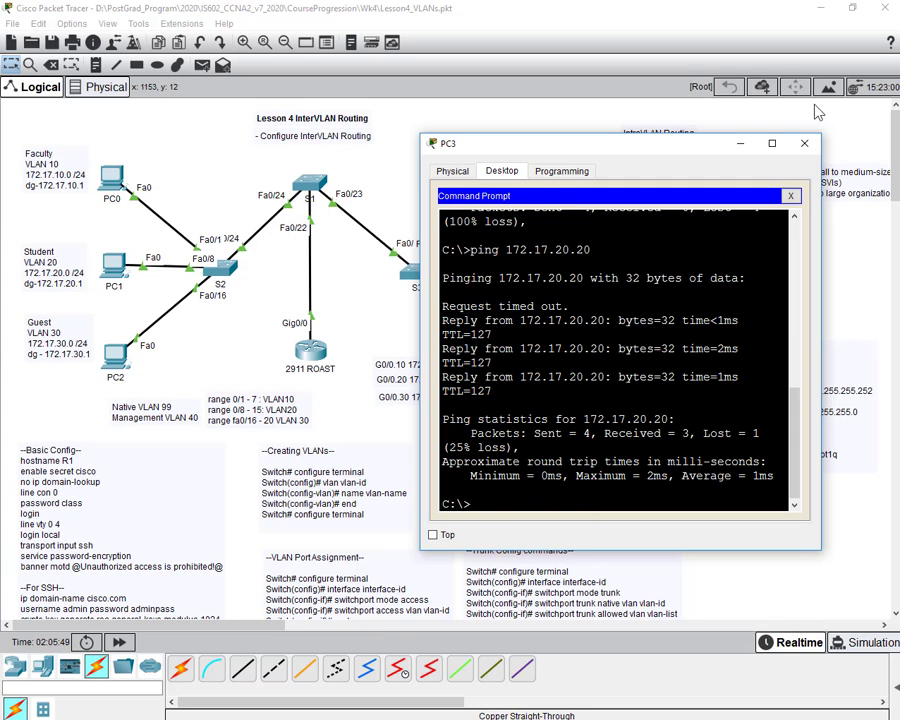
{"action": "left_click", "coordinate": [803, 143]}
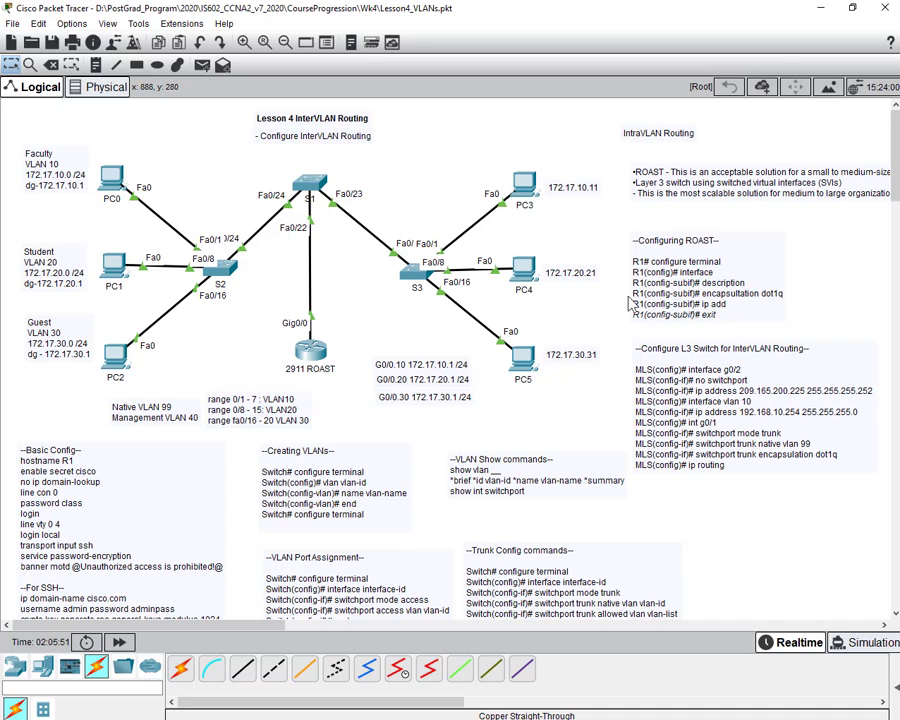
- Nudge the Configuring ROAST and Configure L3 Switch for InterVLAN Routing notes slightly upward in the workspace
{"action": "mouse_move", "coordinate": [713, 249]}
{"action": "left_mouse_down"}
{"action": "mouse_move", "coordinate": [739, 229]}
{"action": "mouse_move", "coordinate": [703, 237]}
{"action": "mouse_move", "coordinate": [714, 240]}
{"action": "left_mouse_up"}
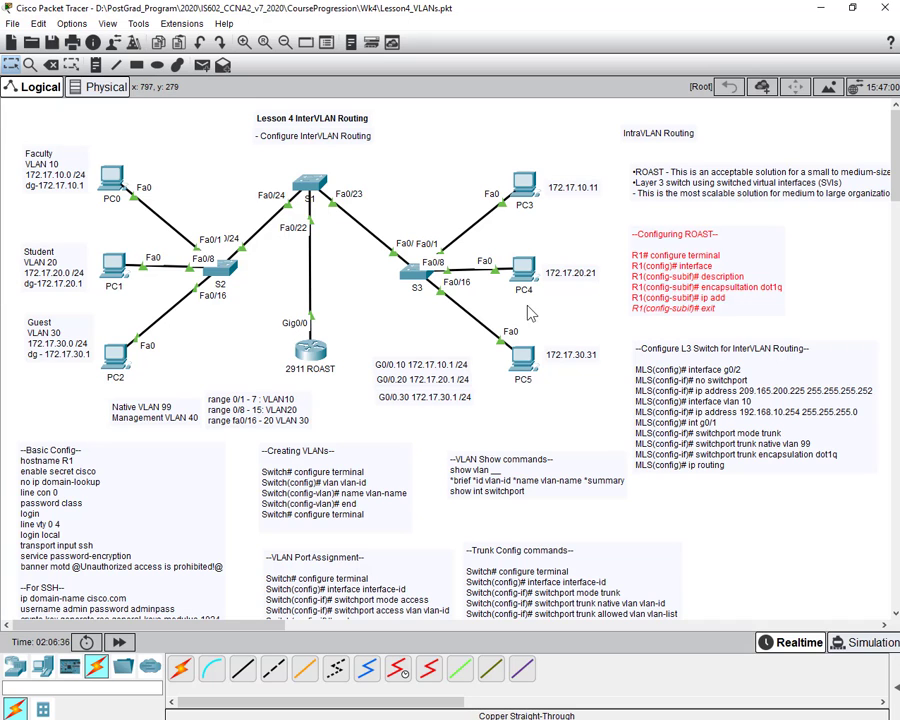
{"action": "mouse_move", "coordinate": [312, 366]}
{"action": "left_click_drag", "start_coordinate": [698, 398], "coordinate": [694, 391]}
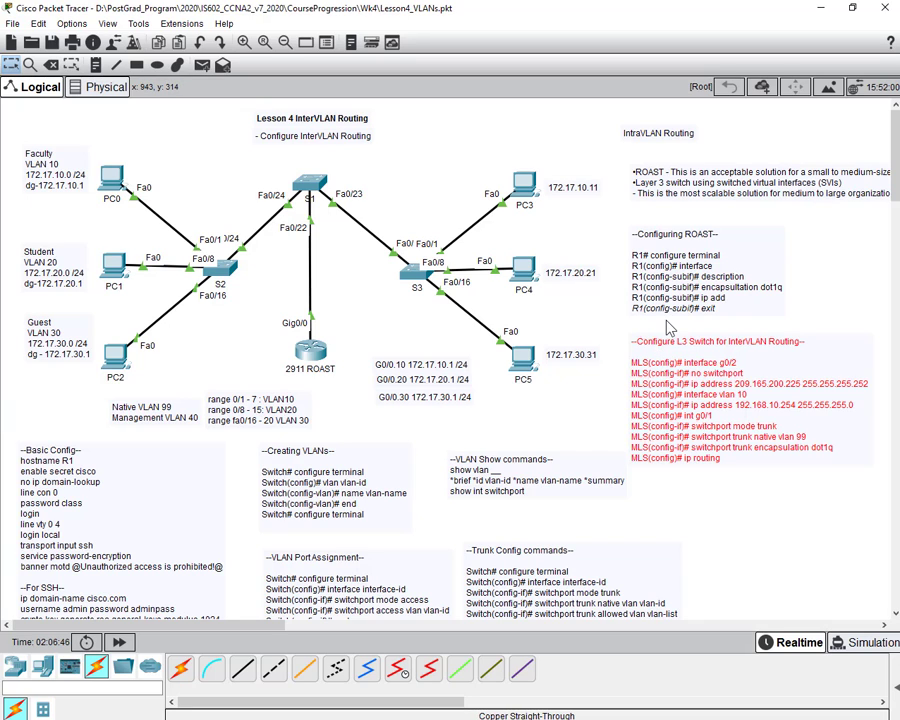
{"action": "left_click", "coordinate": [640, 336]}
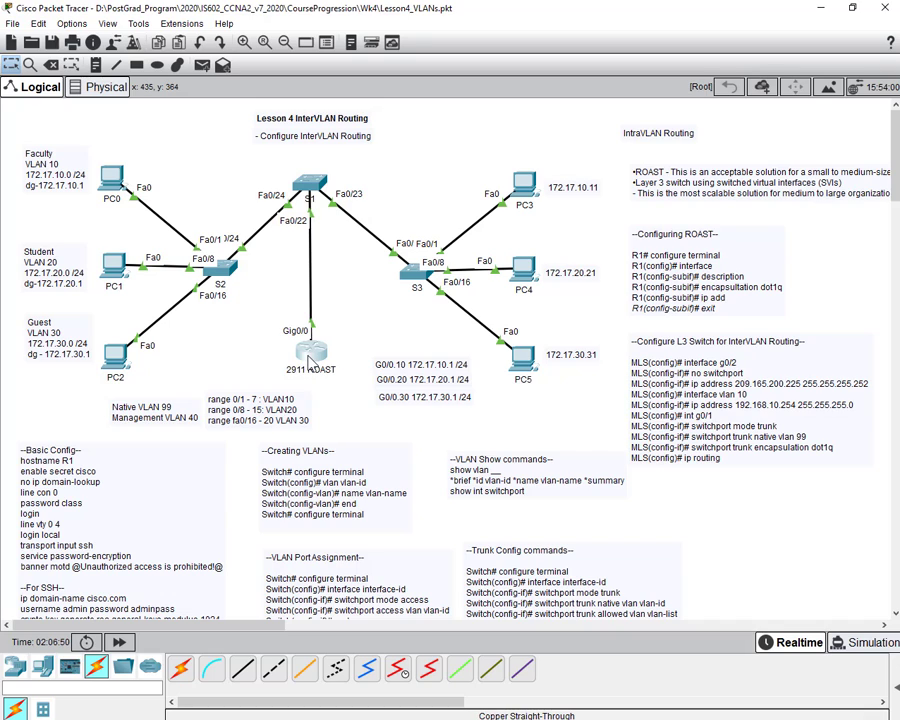
- Delete the cable between S1 and the 2911 ROAST router, then move the router beside the Configuring ROAST notes
{"action": "left_click_drag", "start_coordinate": [310, 362], "coordinate": [308, 357]}
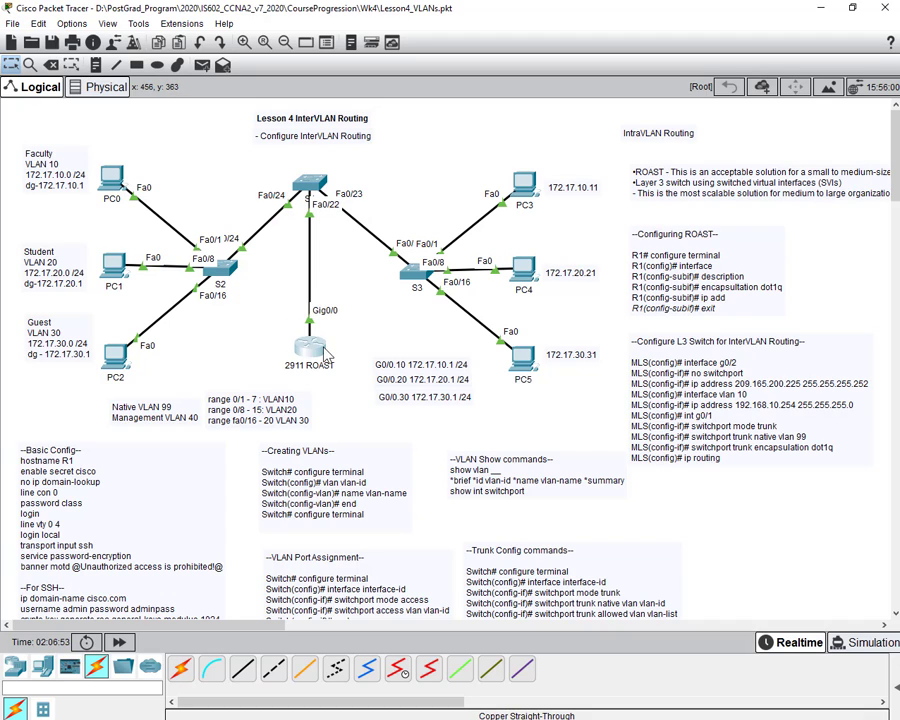
{"action": "mouse_move", "coordinate": [311, 353]}
{"action": "left_mouse_down"}
{"action": "mouse_move", "coordinate": [314, 337]}
{"action": "mouse_move", "coordinate": [308, 348]}
{"action": "left_mouse_up"}
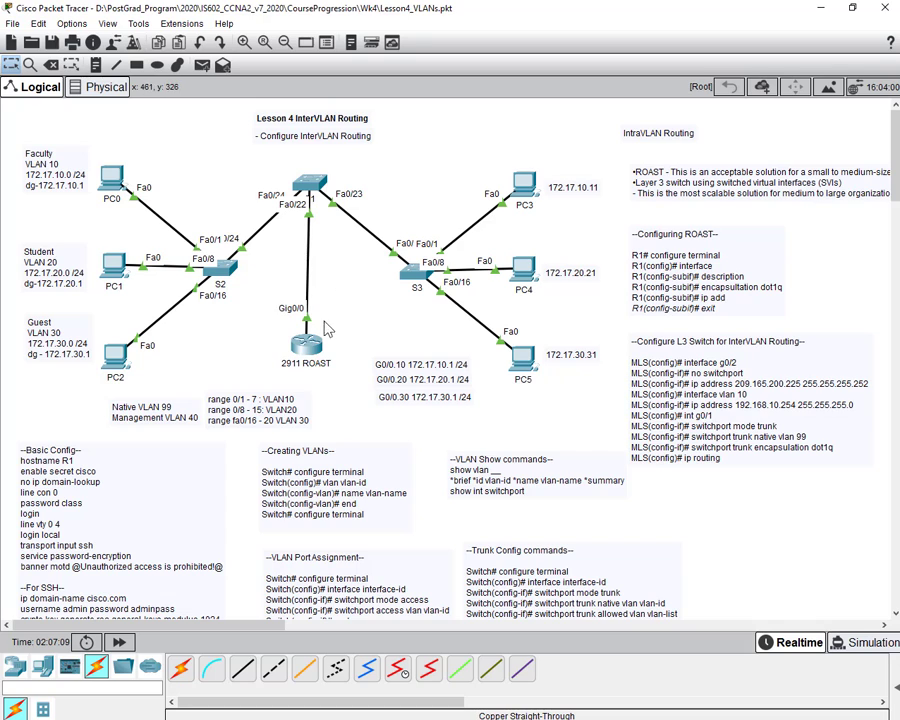
{"action": "left_click", "coordinate": [52, 64]}
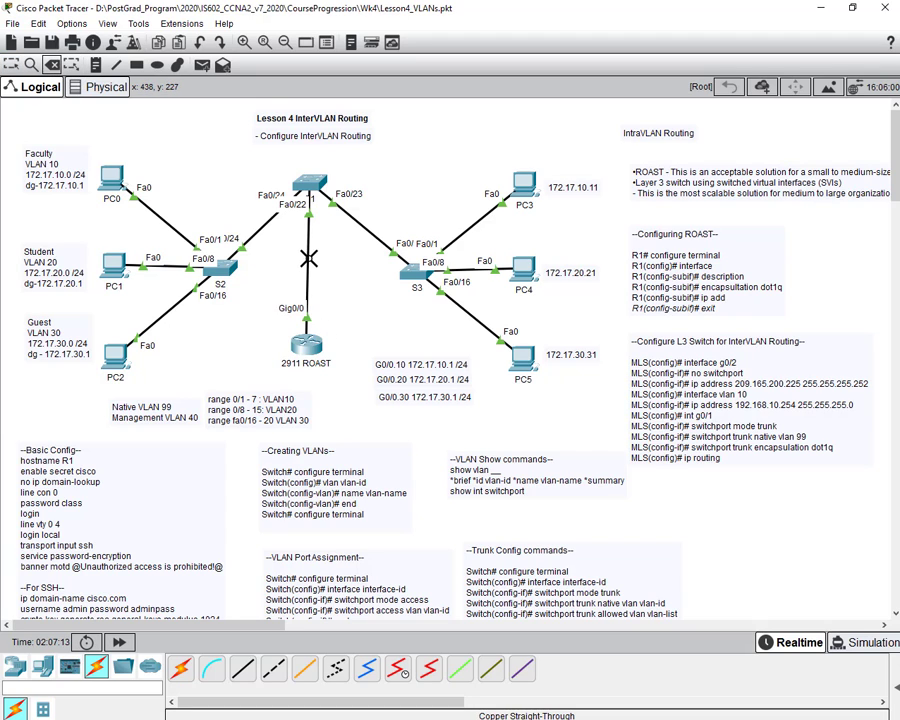
{"action": "left_click", "coordinate": [309, 258]}
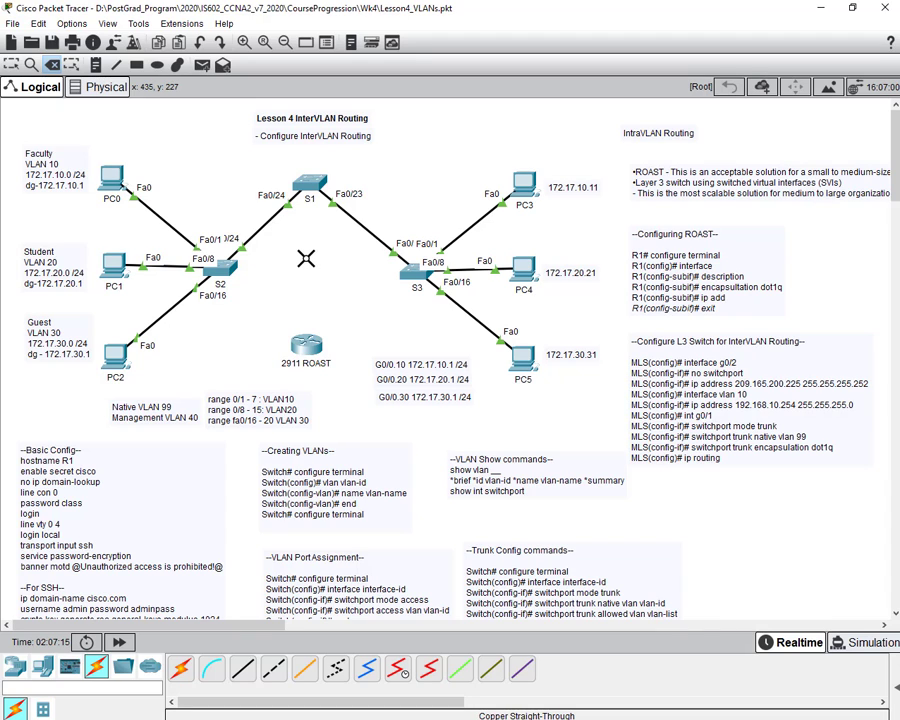
{"action": "key", "text": "Escape"}
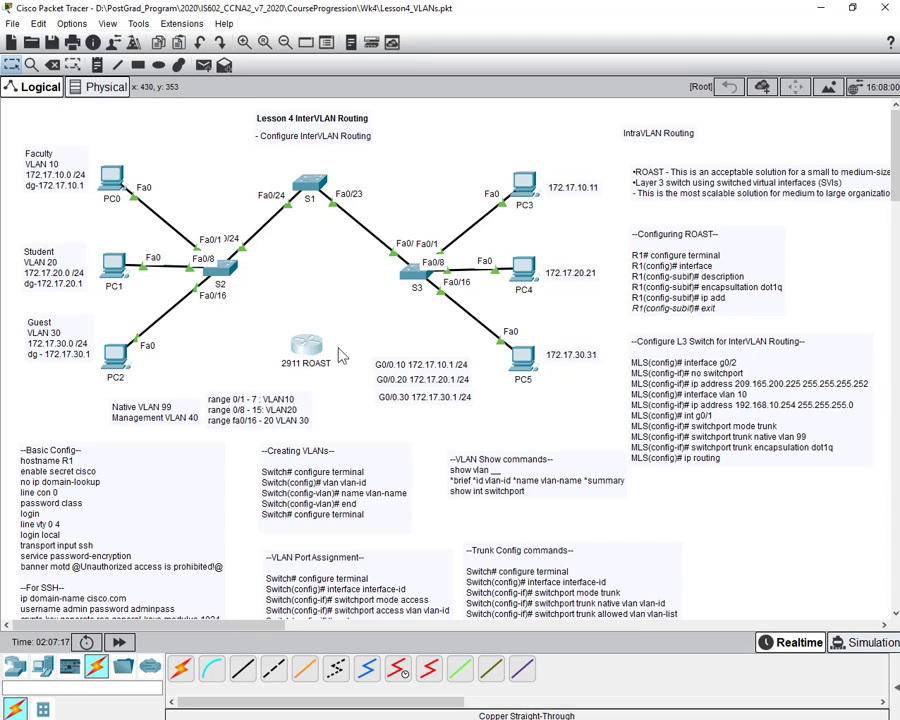
{"action": "mouse_move", "coordinate": [308, 350]}
{"action": "left_mouse_down"}
{"action": "mouse_move", "coordinate": [660, 272]}
{"action": "mouse_move", "coordinate": [820, 252]}
{"action": "left_mouse_up"}
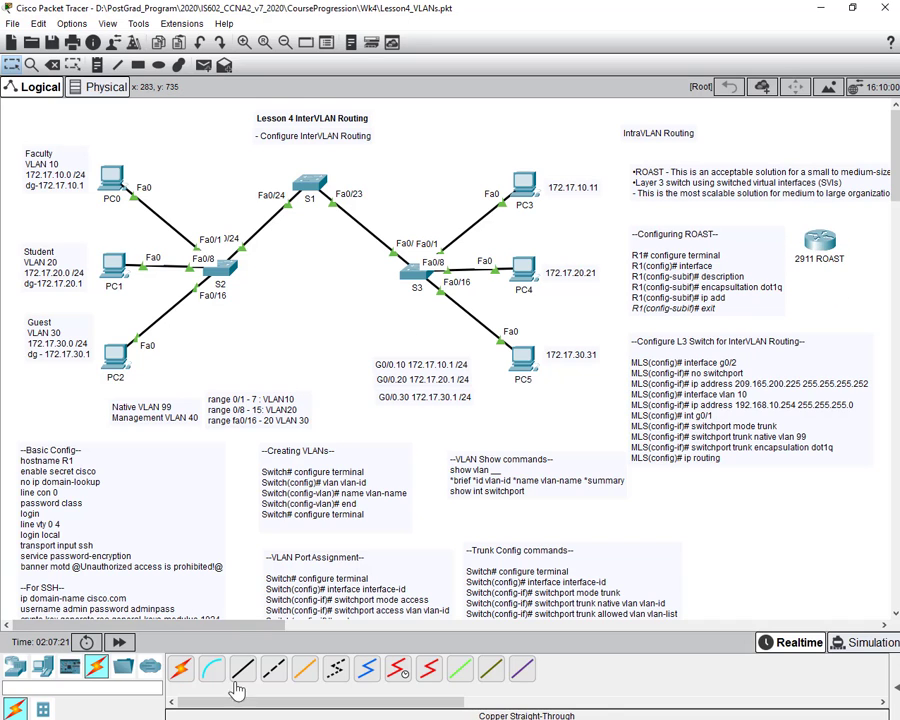
- Place a 3560-24PS multilayer switch below S1, in the router's former spot
{"action": "left_click", "coordinate": [14, 667]}
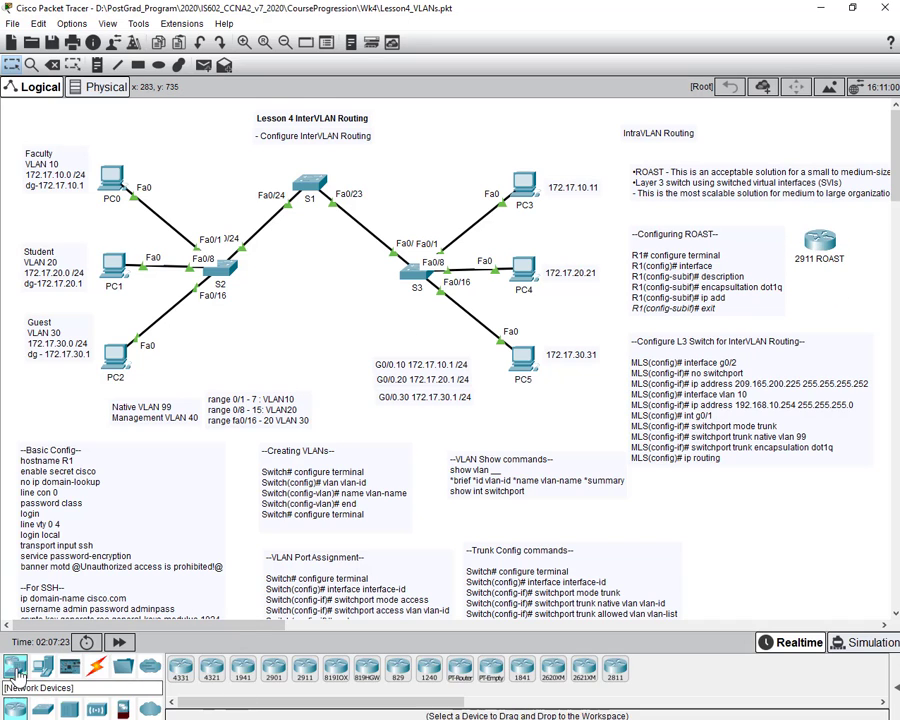
{"action": "left_click", "coordinate": [42, 709]}
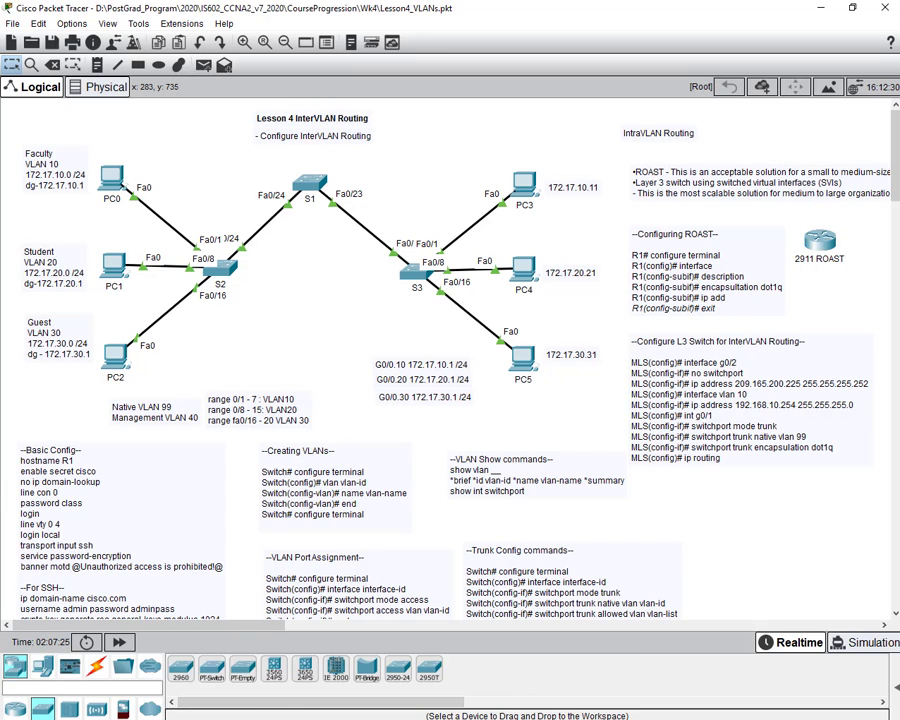
{"action": "left_click", "coordinate": [278, 678]}
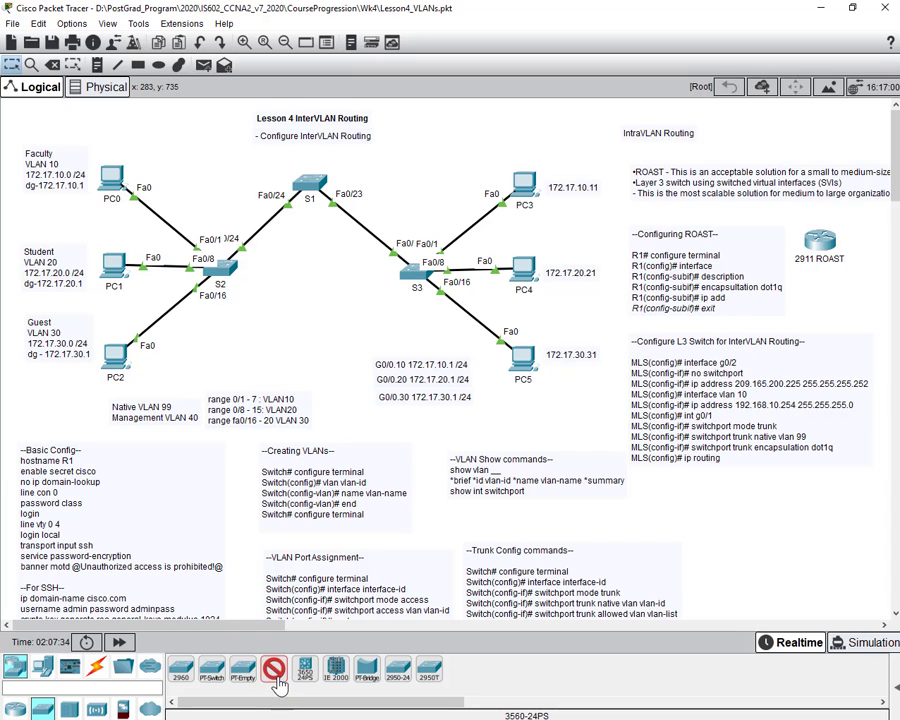
{"action": "left_click", "coordinate": [313, 346]}
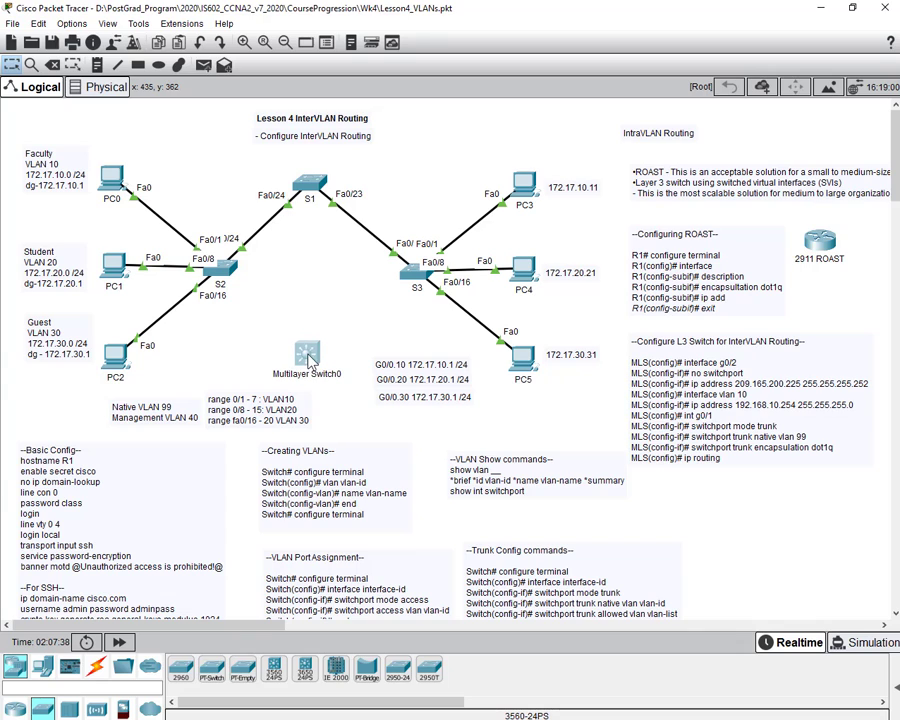
- Rename the new multilayer switch as MLS-L3 and adjust its position slightly below S1
{"action": "left_click", "coordinate": [360, 369]}
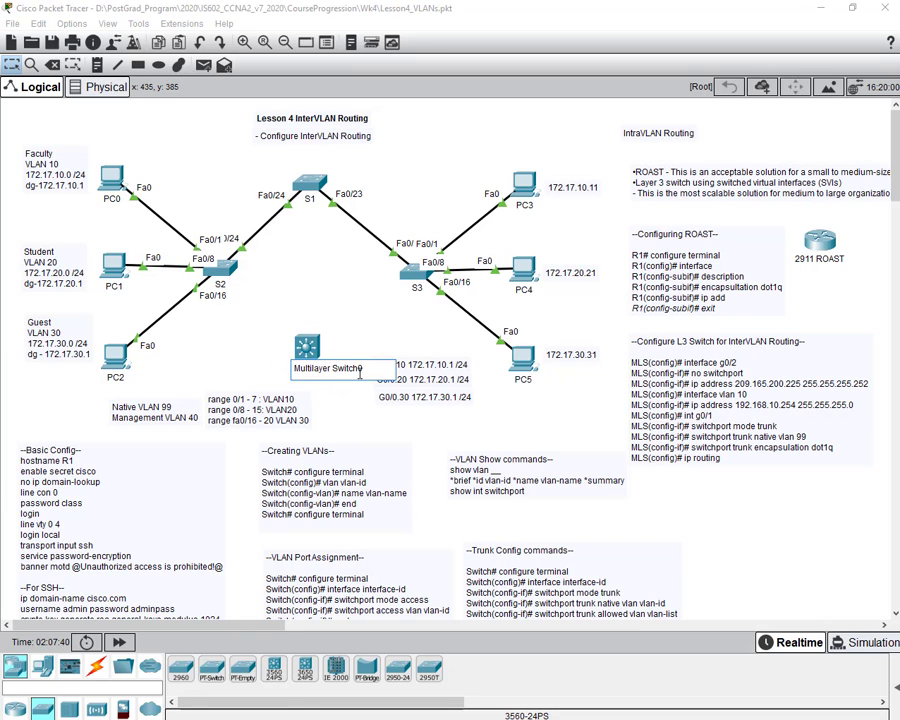
{"action": "left_click_drag", "start_coordinate": [364, 370], "coordinate": [282, 366]}
{"action": "type", "text": "MLS"}
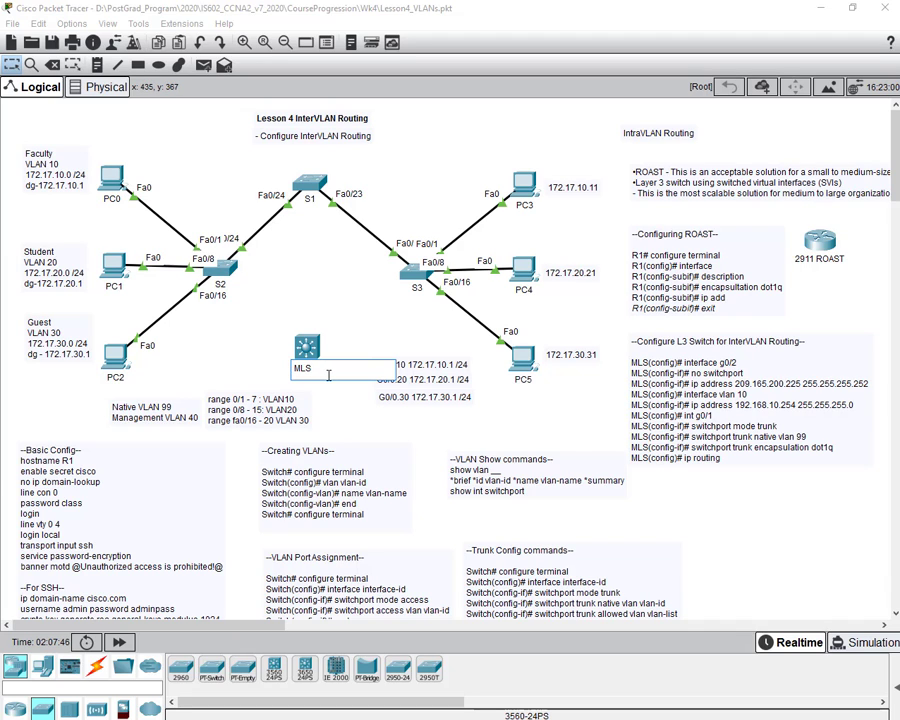
{"action": "type", "text": "-L3"}
{"action": "left_click", "coordinate": [351, 237]}
{"action": "mouse_move", "coordinate": [309, 351]}
{"action": "left_mouse_down"}
{"action": "mouse_move", "coordinate": [299, 349]}
{"action": "mouse_move", "coordinate": [310, 353]}
{"action": "left_mouse_up"}
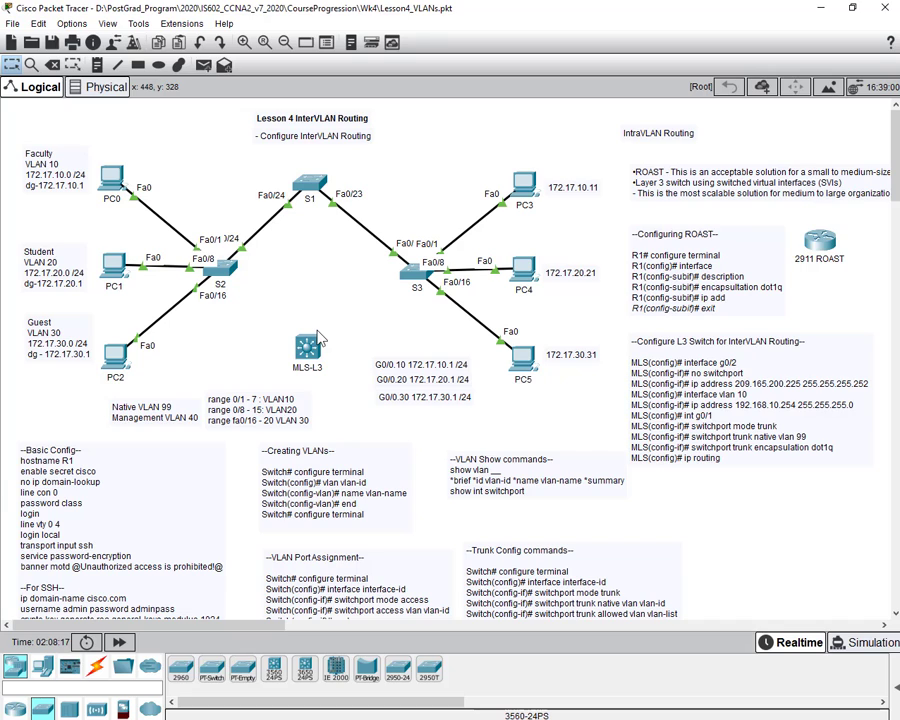
{"action": "mouse_move", "coordinate": [313, 347]}
{"action": "left_mouse_down"}
{"action": "mouse_move", "coordinate": [308, 335]}
{"action": "mouse_move", "coordinate": [307, 345]}
{"action": "left_mouse_up"}
{"action": "left_click", "coordinate": [314, 304]}
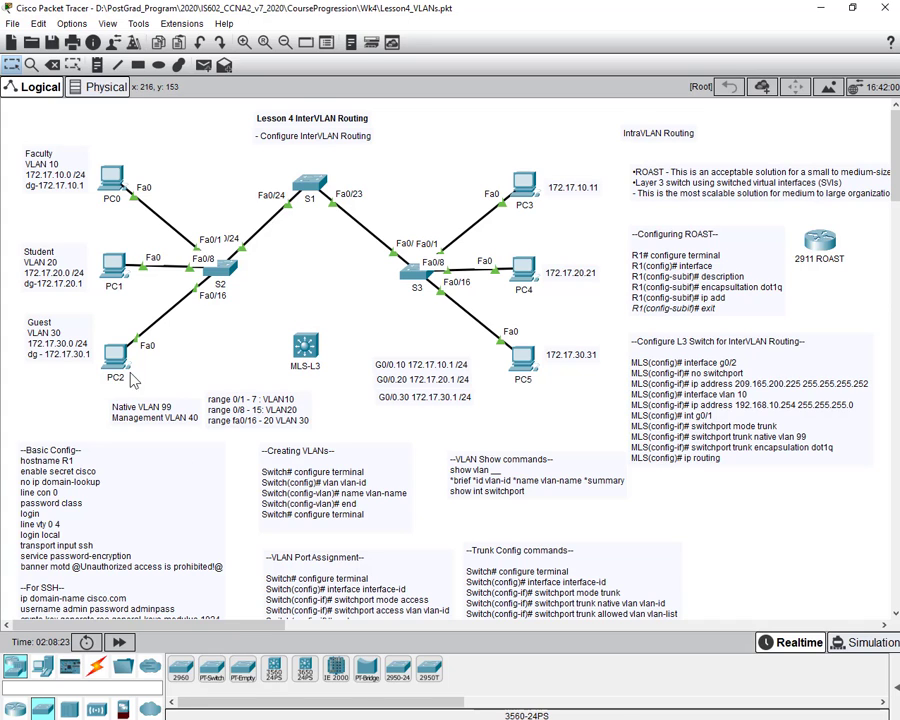
- Connect S1's FastEthernet0/22 to MLS-L3's FastEthernet0/22 with a copper straight-through cable and align MLS-L3 beneath S1
{"action": "left_click", "coordinate": [96, 667]}
{"action": "left_click", "coordinate": [242, 670]}
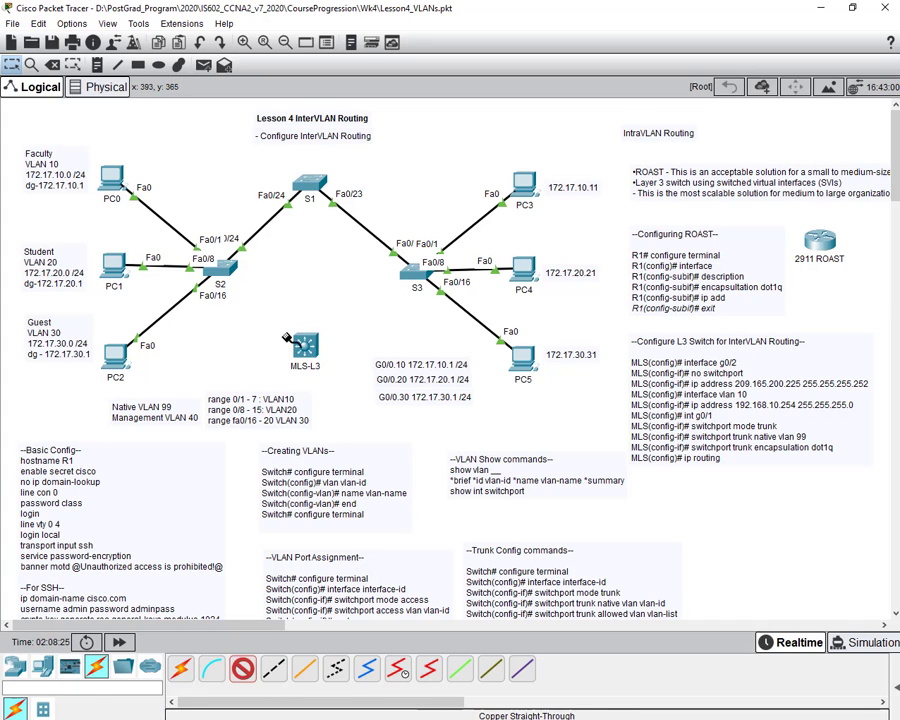
{"action": "left_click", "coordinate": [309, 183]}
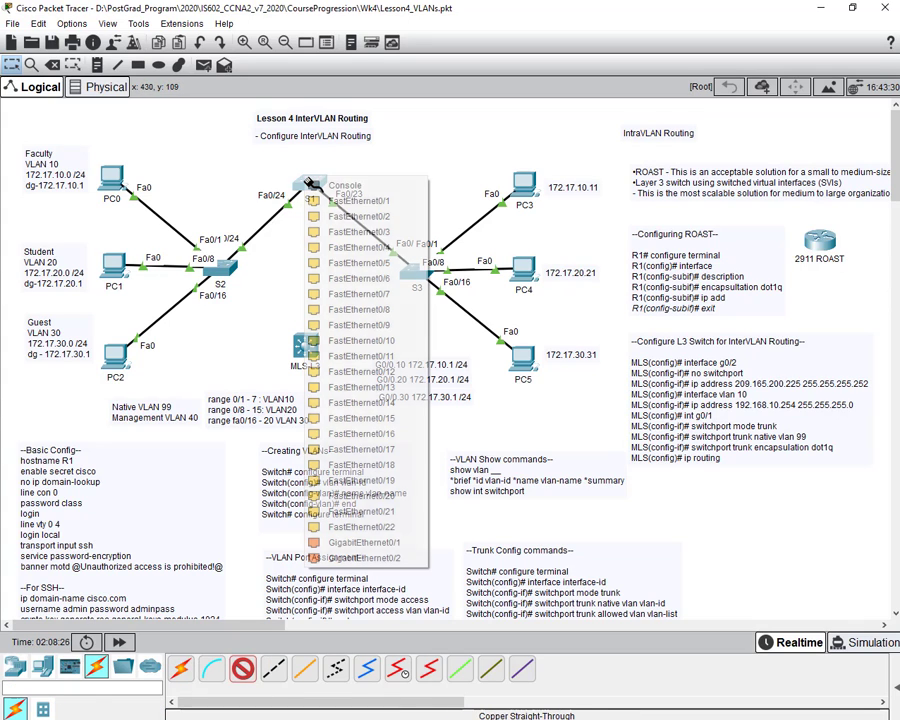
{"action": "left_click", "coordinate": [384, 534]}
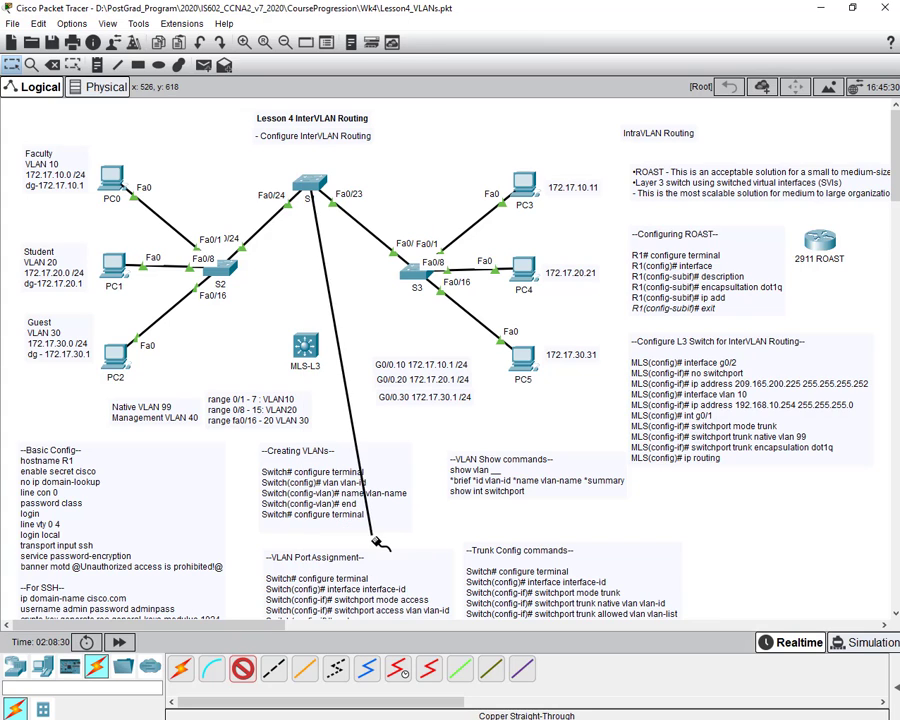
{"action": "left_click", "coordinate": [306, 347]}
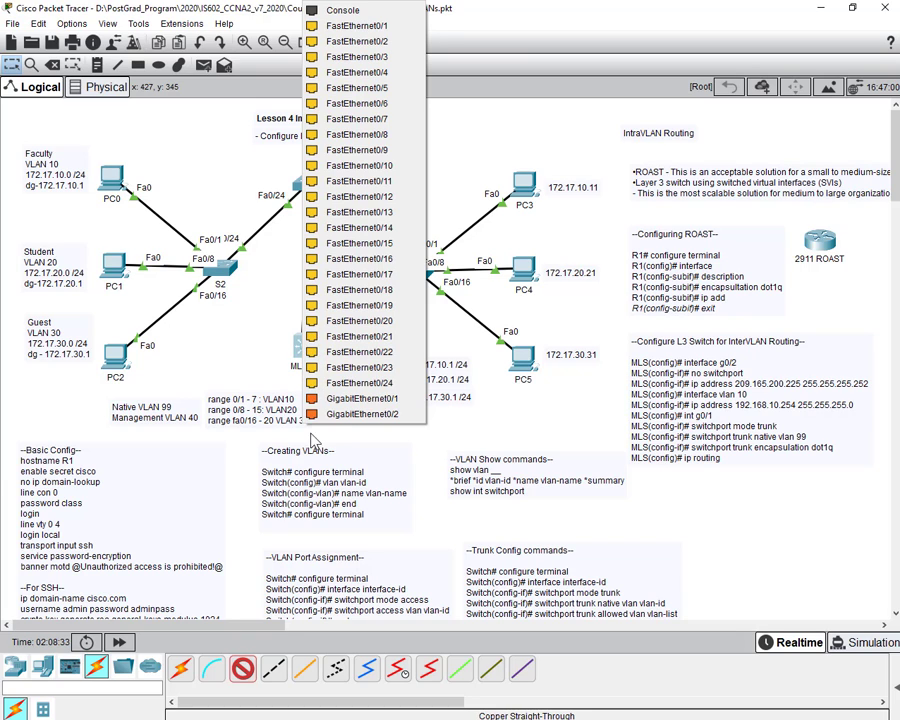
{"action": "left_click", "coordinate": [366, 356]}
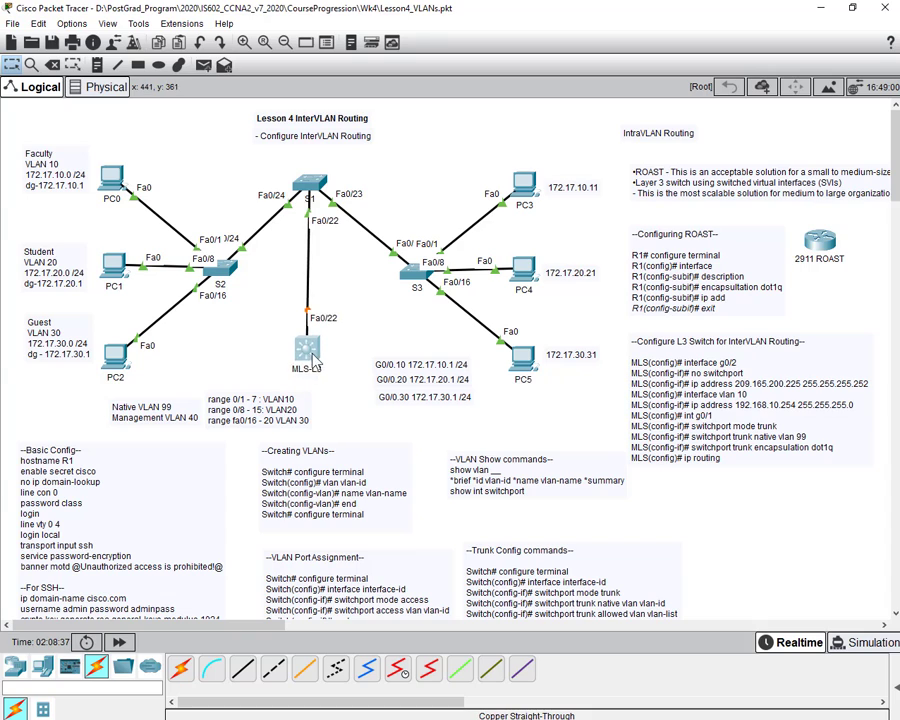
{"action": "left_click_drag", "start_coordinate": [305, 361], "coordinate": [305, 352]}
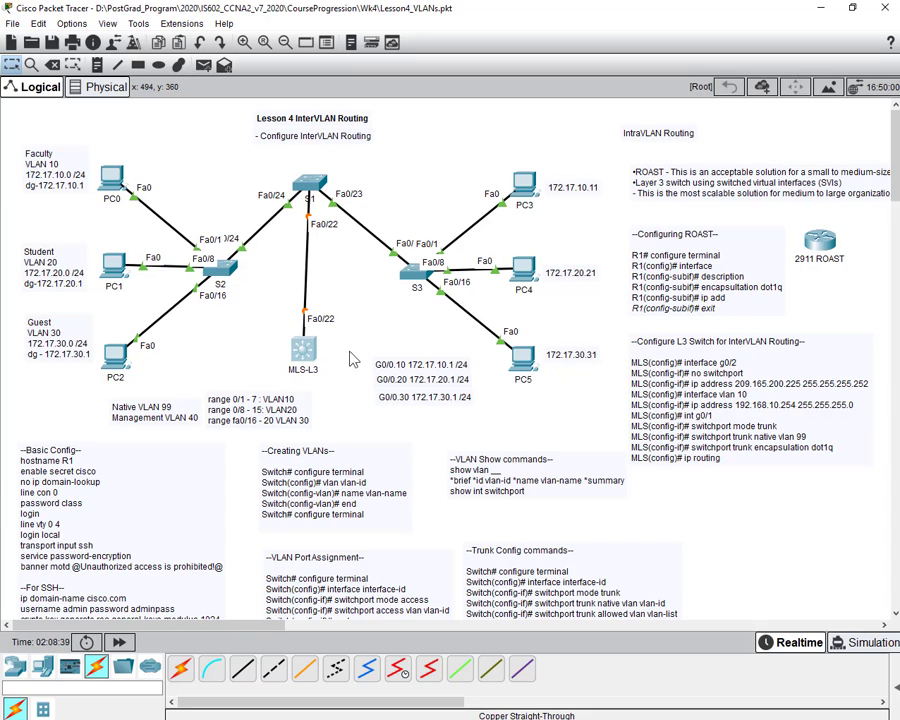
{"action": "left_click", "coordinate": [342, 358]}
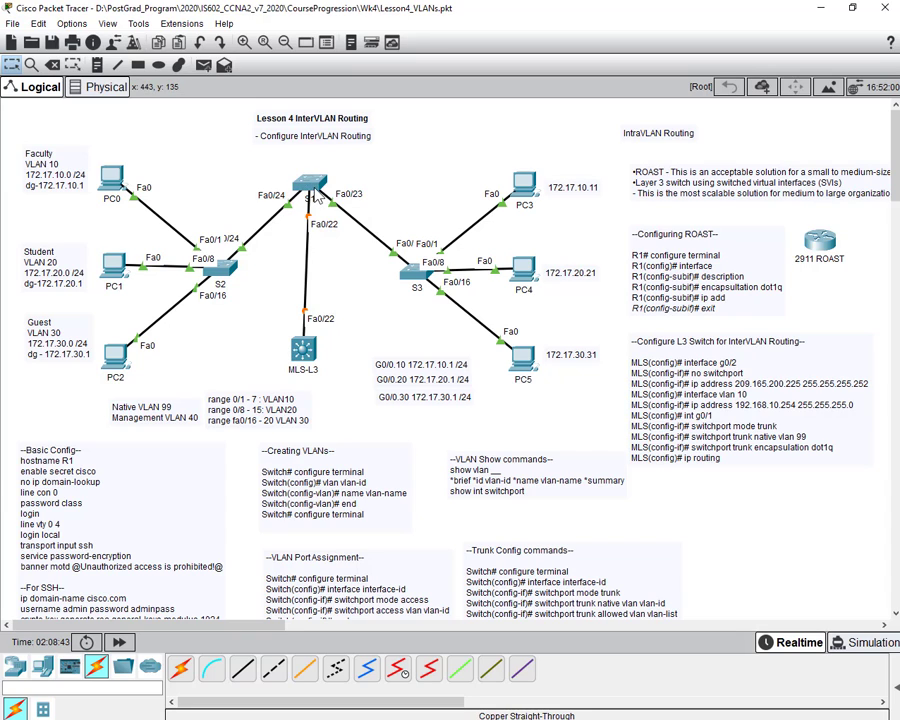
{"action": "left_click_drag", "start_coordinate": [305, 364], "coordinate": [313, 365]}
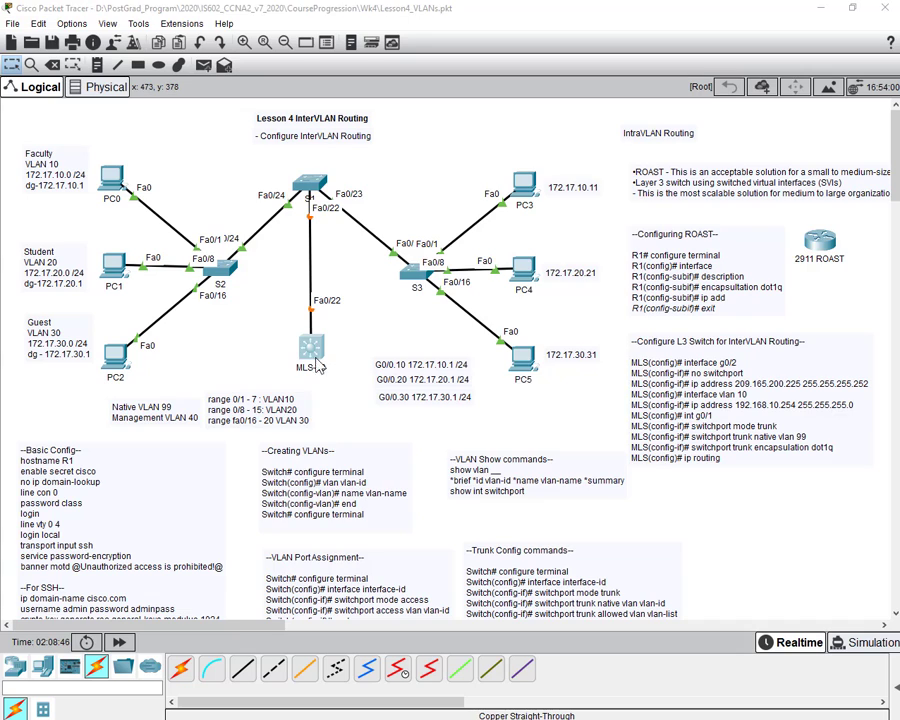
- Open MLS-L3's command line, decline the initial configuration dialog and enter privileged EXEC mode
{"action": "left_click", "coordinate": [317, 366]}
{"action": "left_click", "coordinate": [324, 194]}
{"action": "left_click_drag", "start_coordinate": [429, 175], "coordinate": [301, 135]}
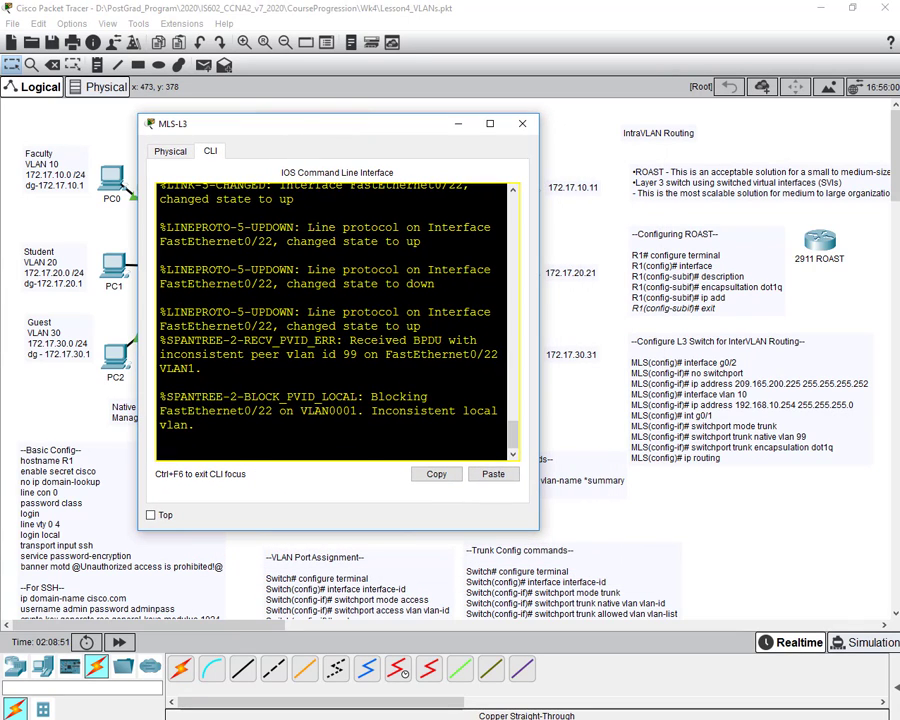
{"action": "key", "text": "Return"}
{"action": "type", "text": "n"}
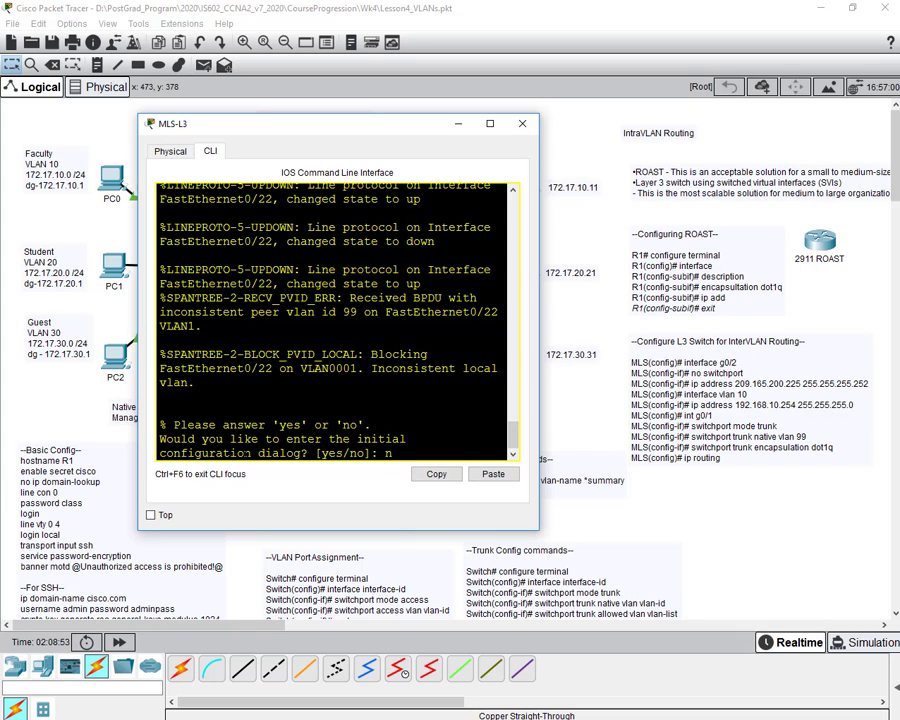
{"action": "type", "text": "o"}
{"action": "key", "text": "Return"}
{"action": "key", "text": "Return"}
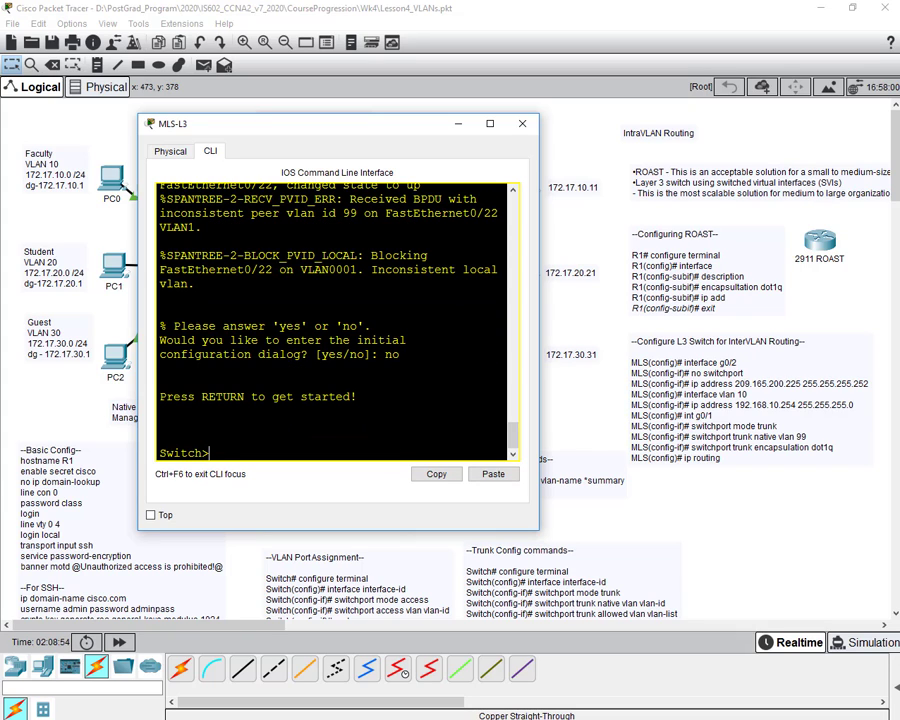
{"action": "type", "text": "en"}
{"action": "key", "text": "Return"}
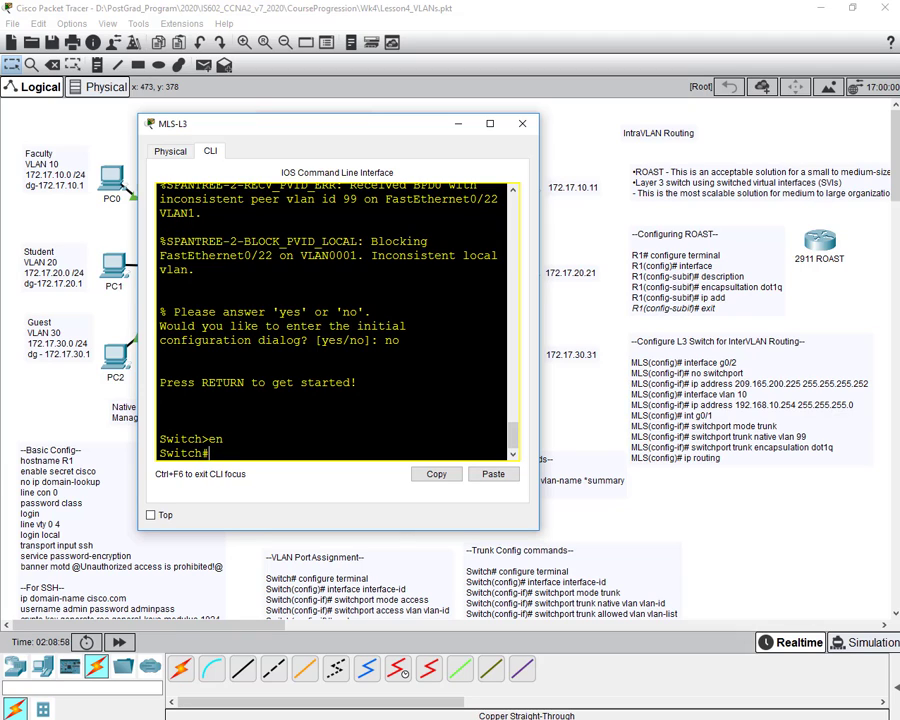
- Enter global configuration mode on the multilayer switch and set its hostname to MLS-L3
{"action": "type", "text": "conf t"}
{"action": "key", "text": "Return"}
{"action": "type", "text": "h(config)#h"}
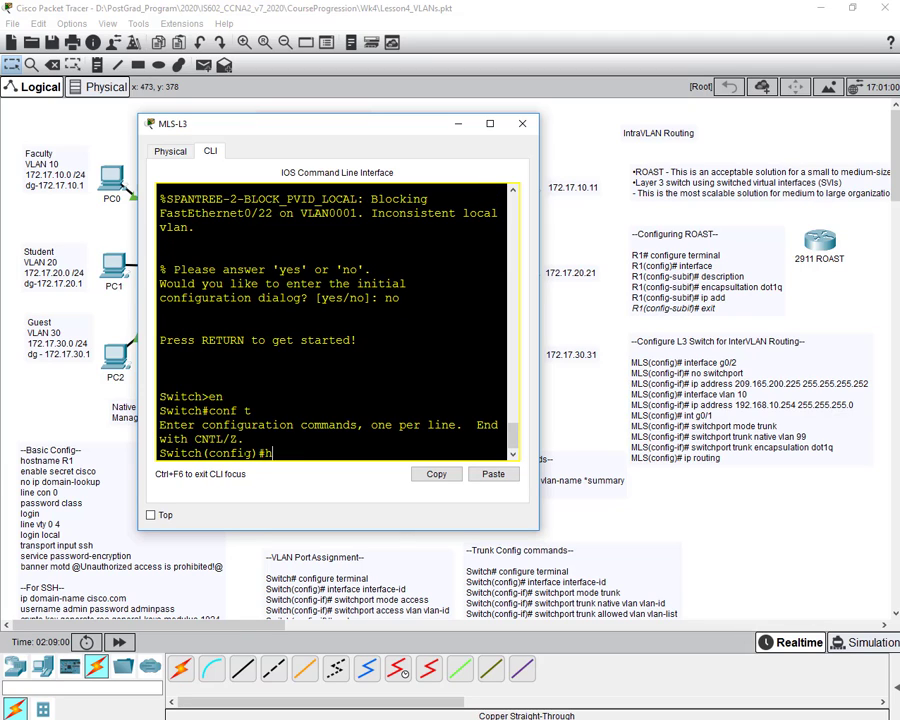
{"action": "type", "text": "ostname MLS-L3"}
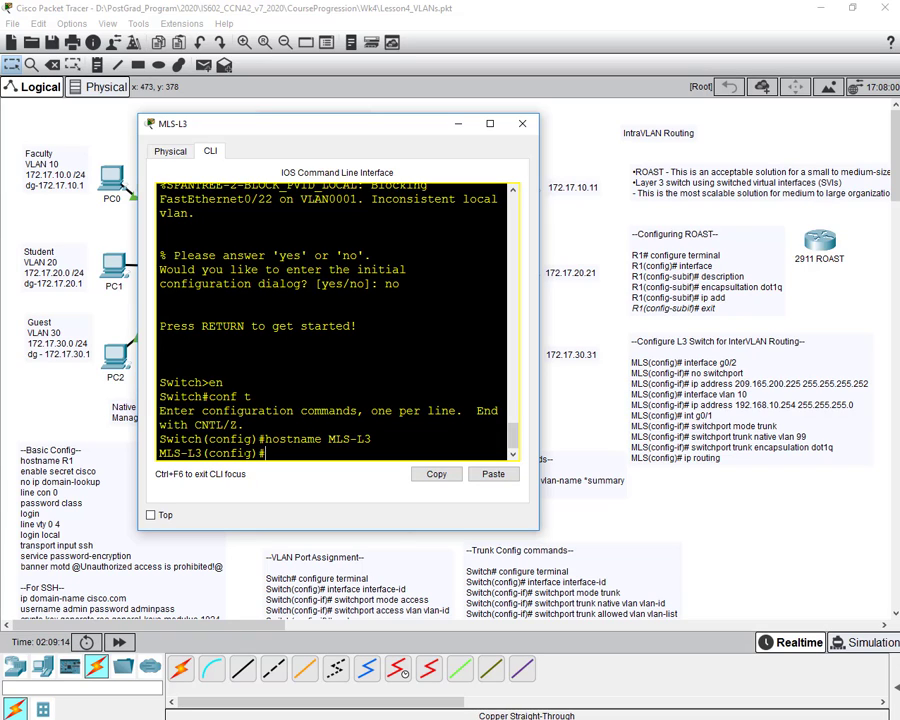
- Turn MLS-L3's interface fa0/22 into a routed port with the no switchport command
{"action": "type", "text": "int fa0/22"}
{"action": "key", "text": "Return"}
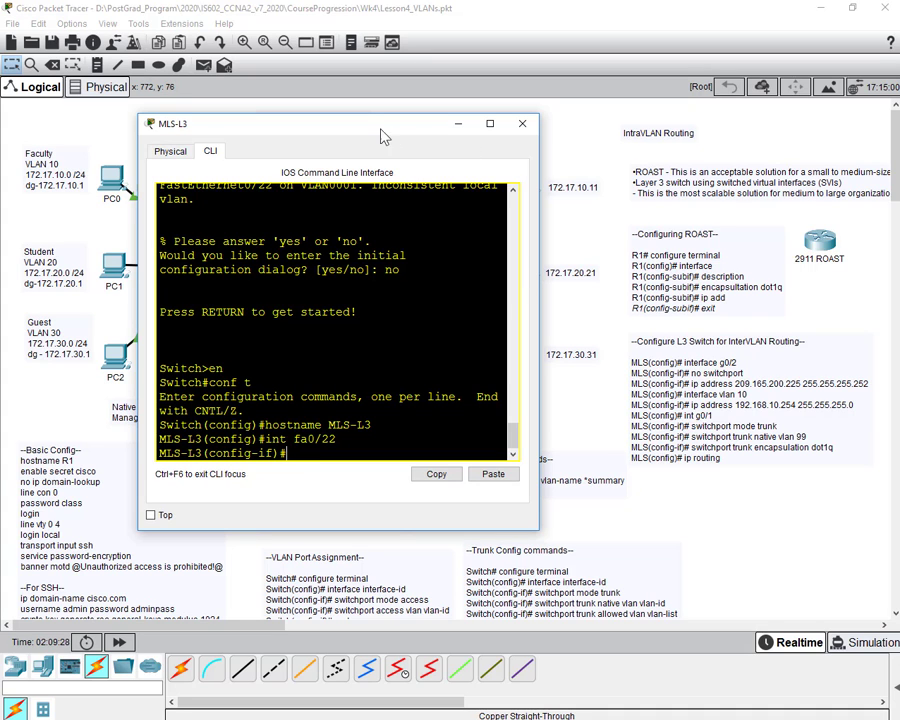
{"action": "left_click_drag", "start_coordinate": [381, 132], "coordinate": [671, 141]}
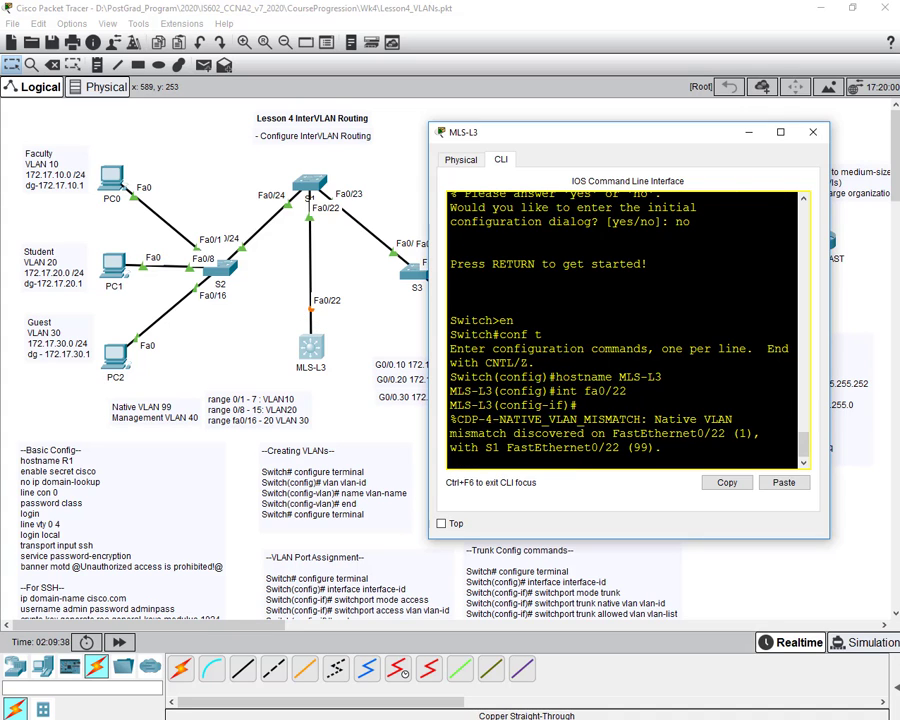
{"action": "left_click_drag", "start_coordinate": [675, 146], "coordinate": [366, 132]}
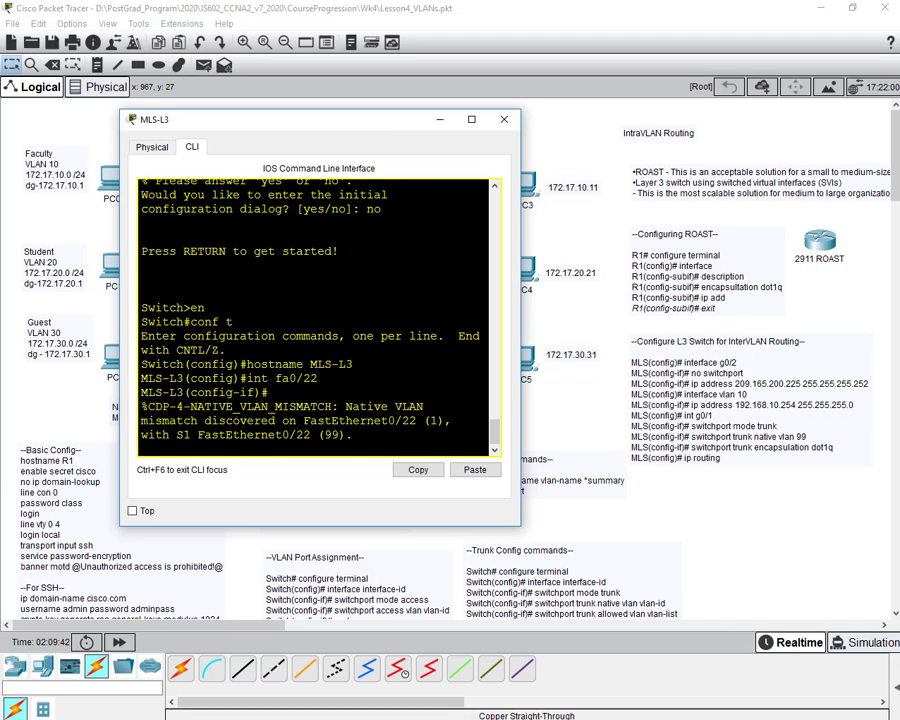
{"action": "key", "text": "Return"}
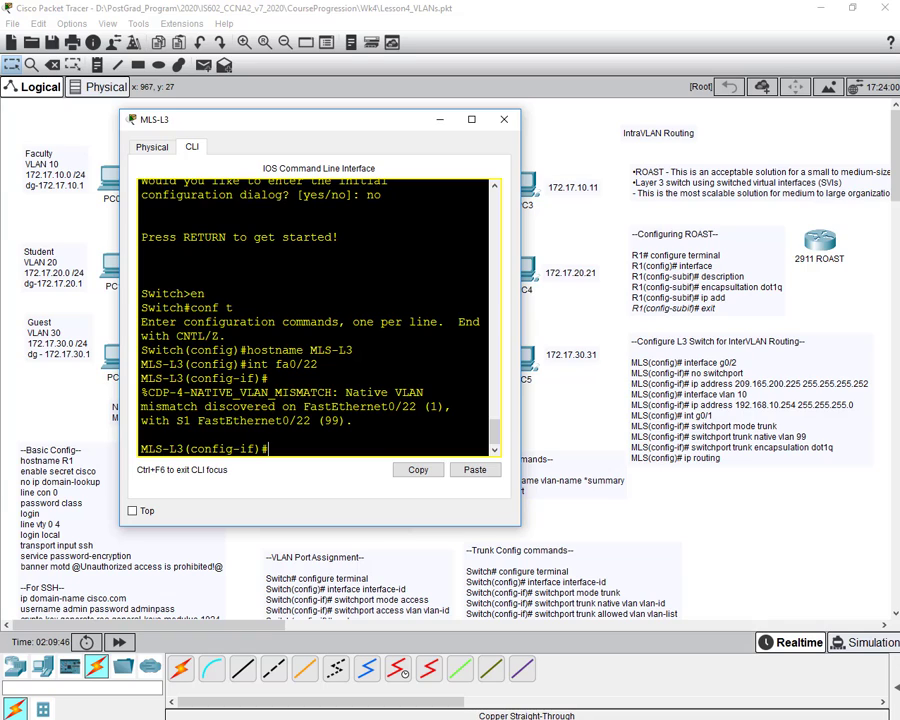
{"action": "type", "text": "no switchport"}
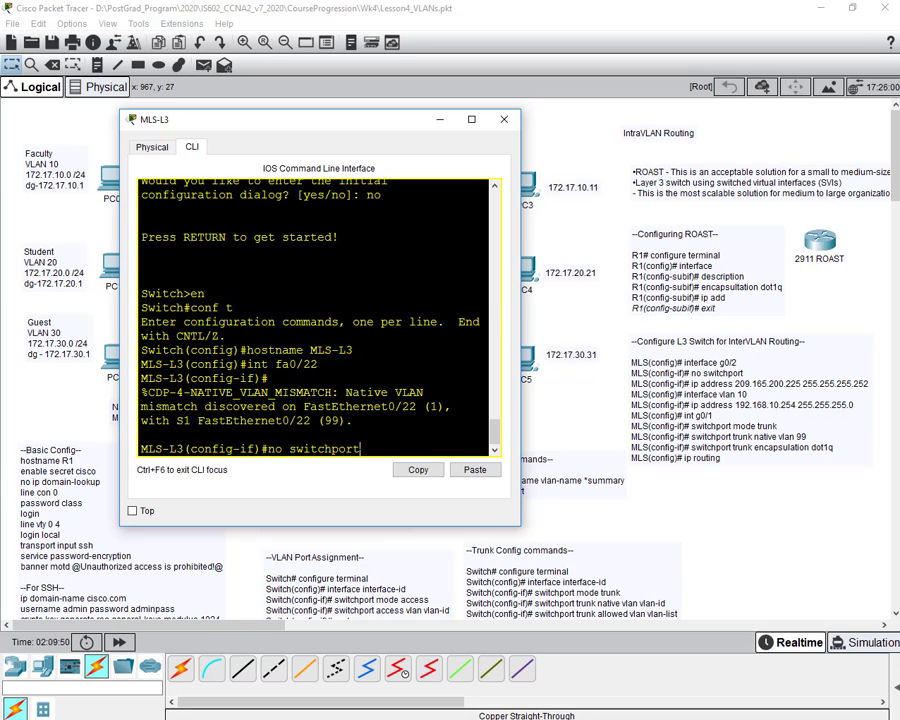
{"action": "key", "text": "Return"}
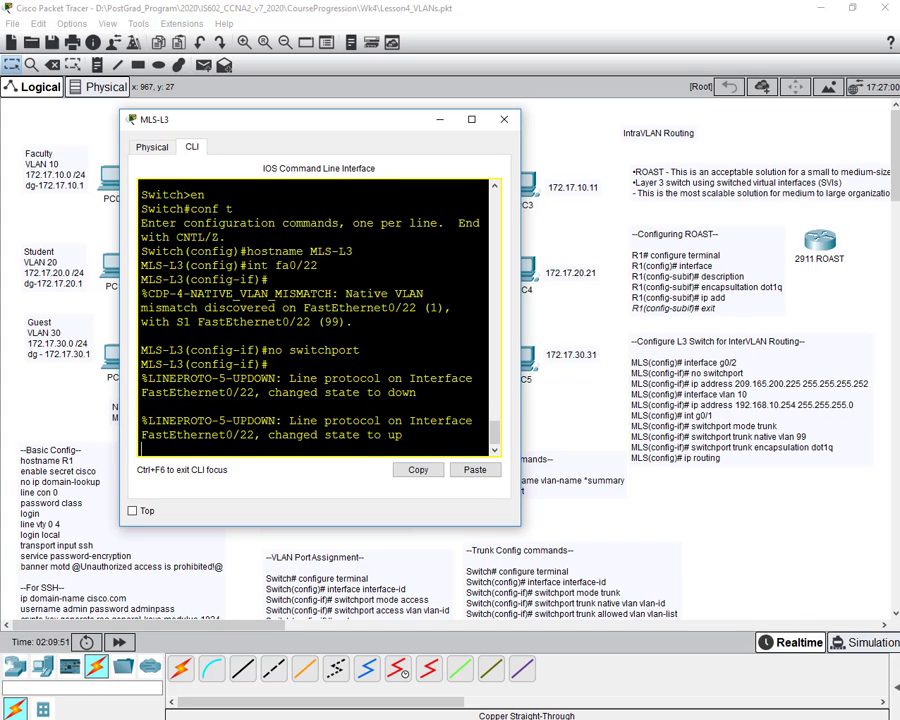
{"action": "key", "text": "Return"}
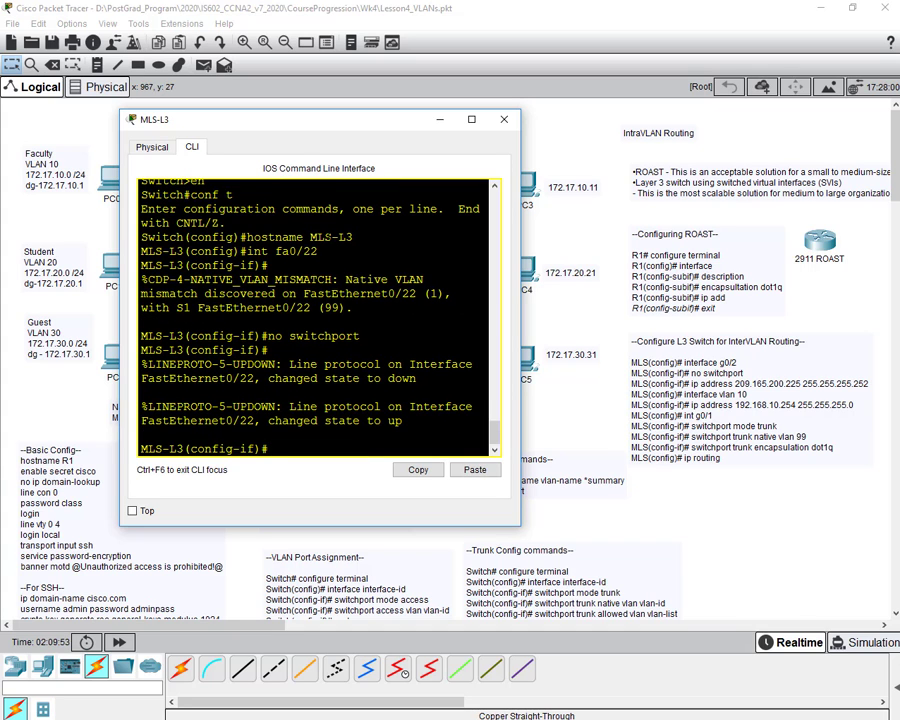
{"action": "left_click_drag", "start_coordinate": [295, 126], "coordinate": [336, 155]}
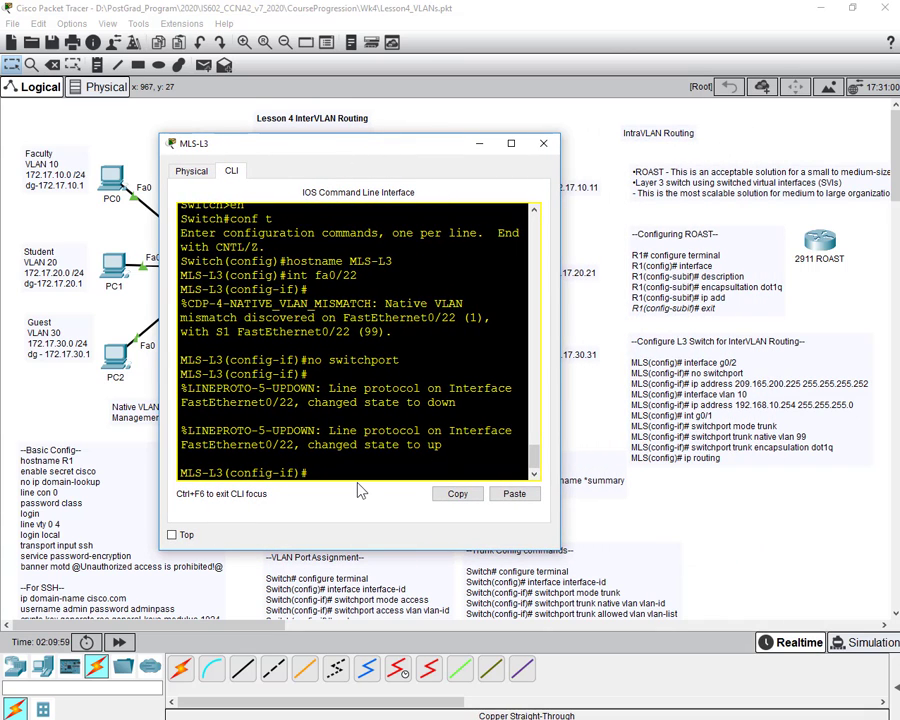
{"action": "type", "text": "ip"}
{"action": "key", "text": "BackSpace"}
{"action": "key", "text": "BackSpace"}
{"action": "key", "text": "BackSpace"}
{"action": "key", "text": "BackSpace"}
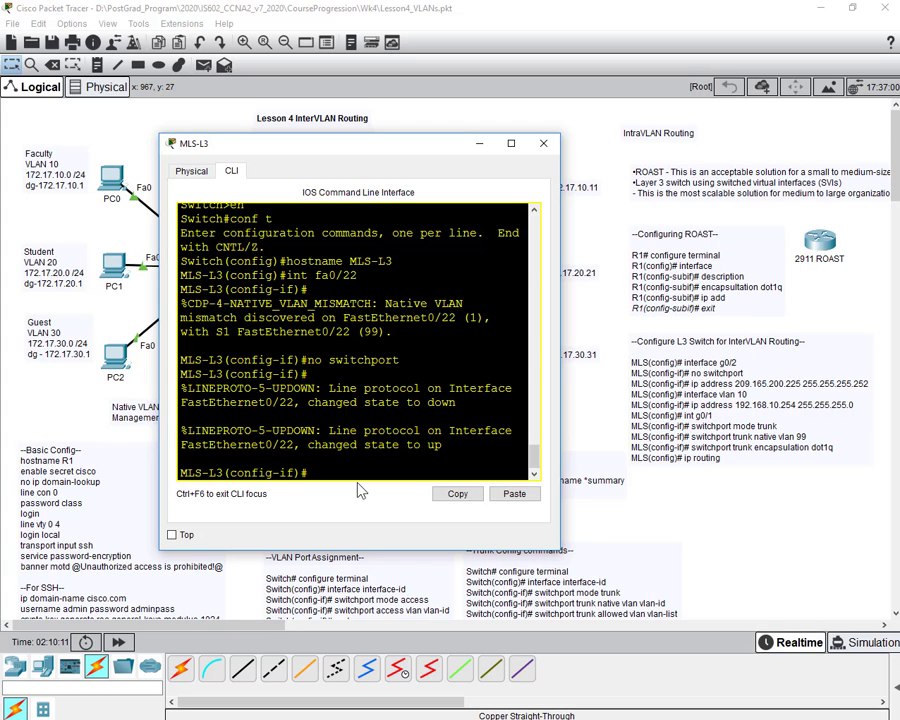
{"action": "left_click_drag", "start_coordinate": [275, 143], "coordinate": [522, 140]}
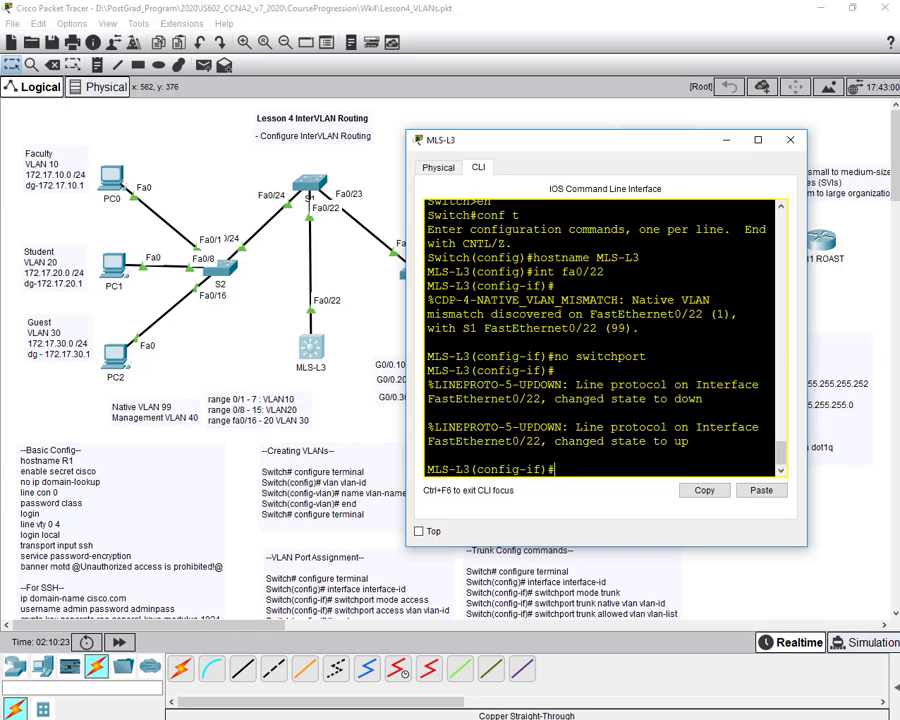
{"action": "left_click_drag", "start_coordinate": [646, 356], "coordinate": [554, 356]}
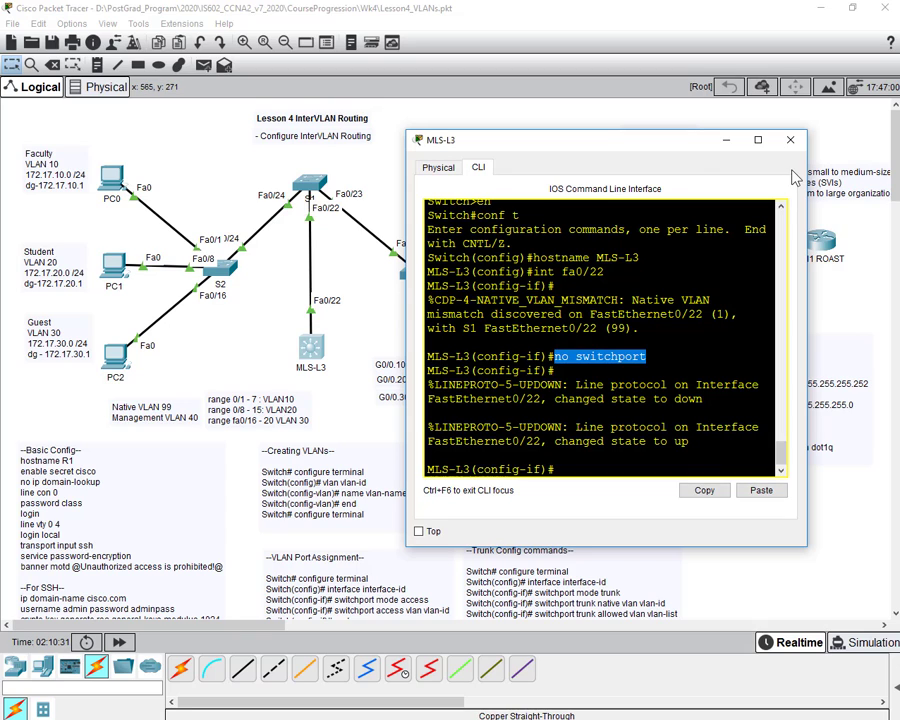
{"action": "left_click_drag", "start_coordinate": [666, 148], "coordinate": [617, 174]}
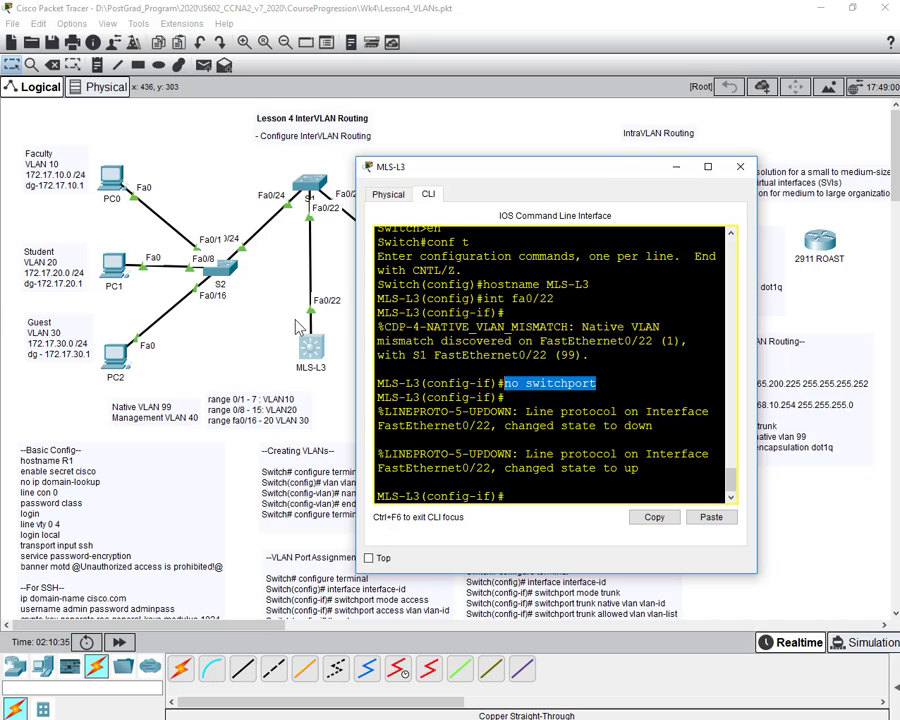
{"action": "left_click_drag", "start_coordinate": [500, 167], "coordinate": [357, 163]}
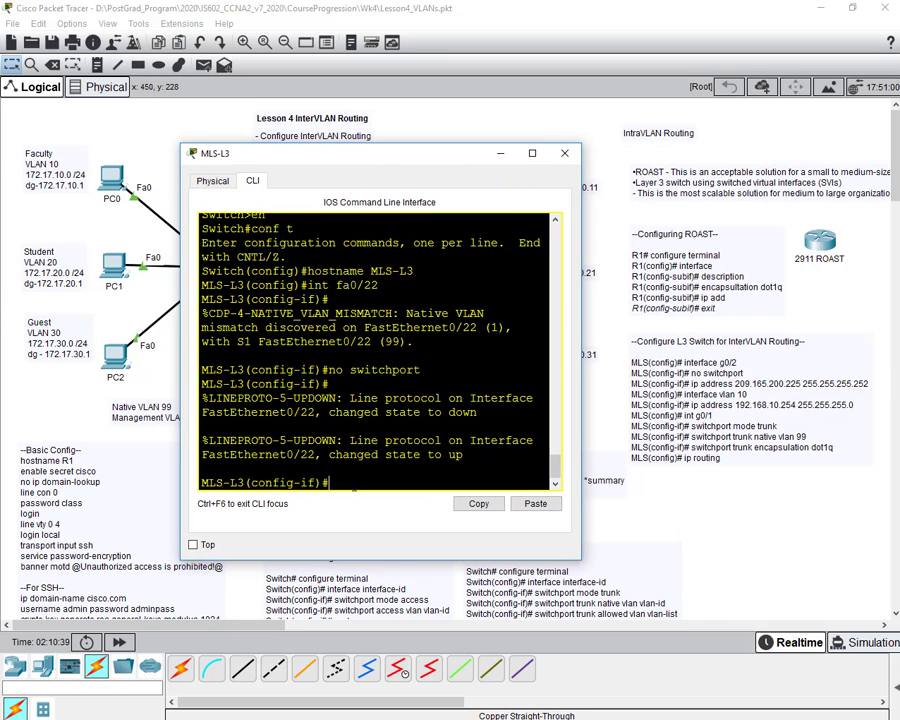
- Leave the fa0/22 interface configuration and create the switched virtual interface for VLAN 10
{"action": "type", "text": "exit"}
{"action": "key", "text": "Return"}
{"action": "type", "text": "int vlan 10"}
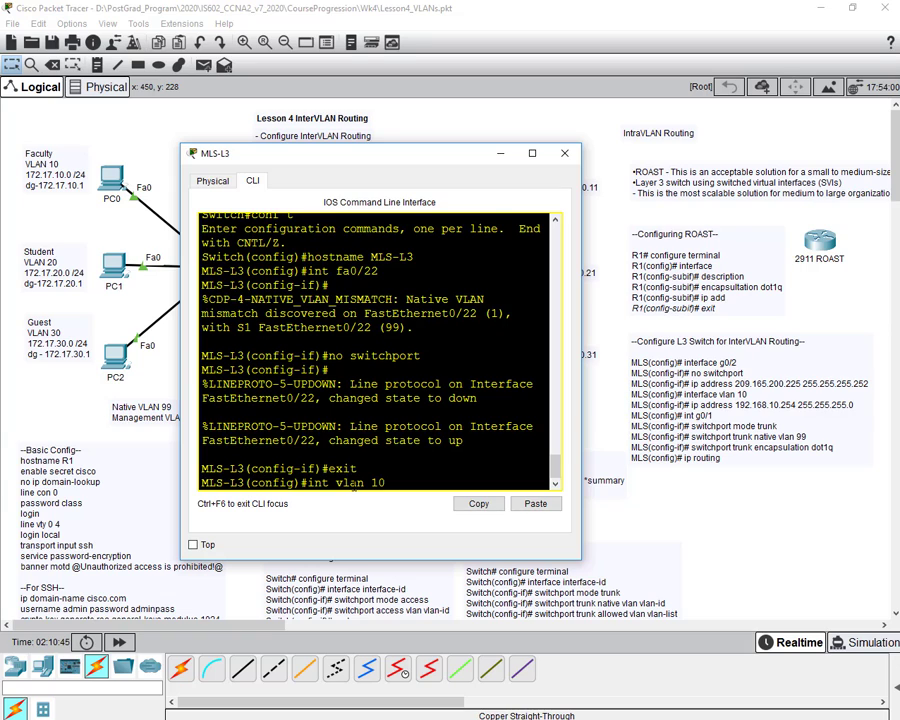
{"action": "key", "text": "Return"}
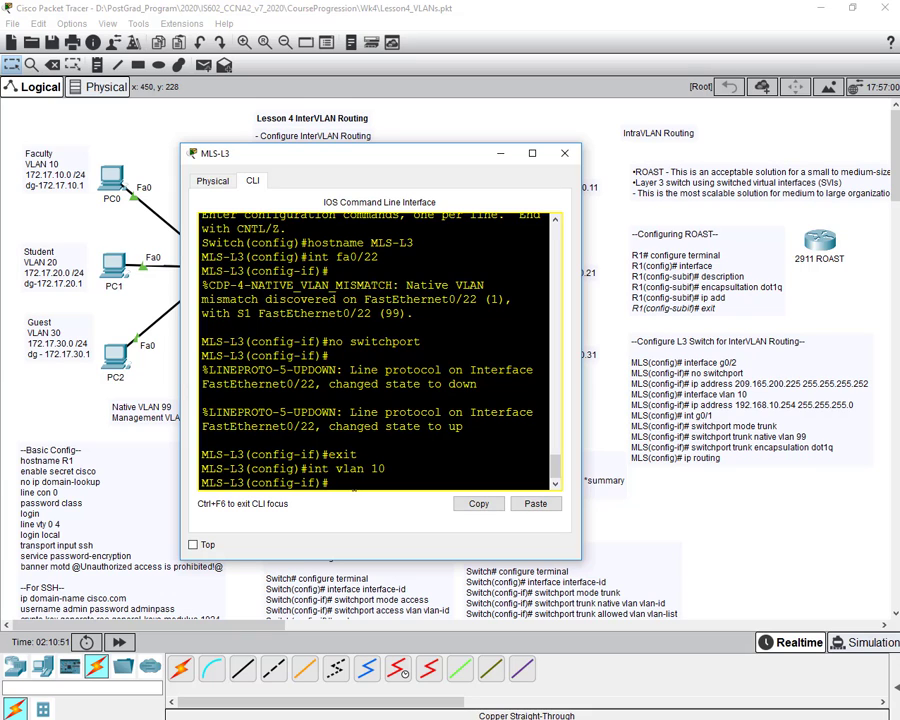
- Return to privileged EXEC mode and examine MLS-L3's VLANs and port assignments with show vlan brief
{"action": "type", "text": "end"}
{"action": "key", "text": "Return"}
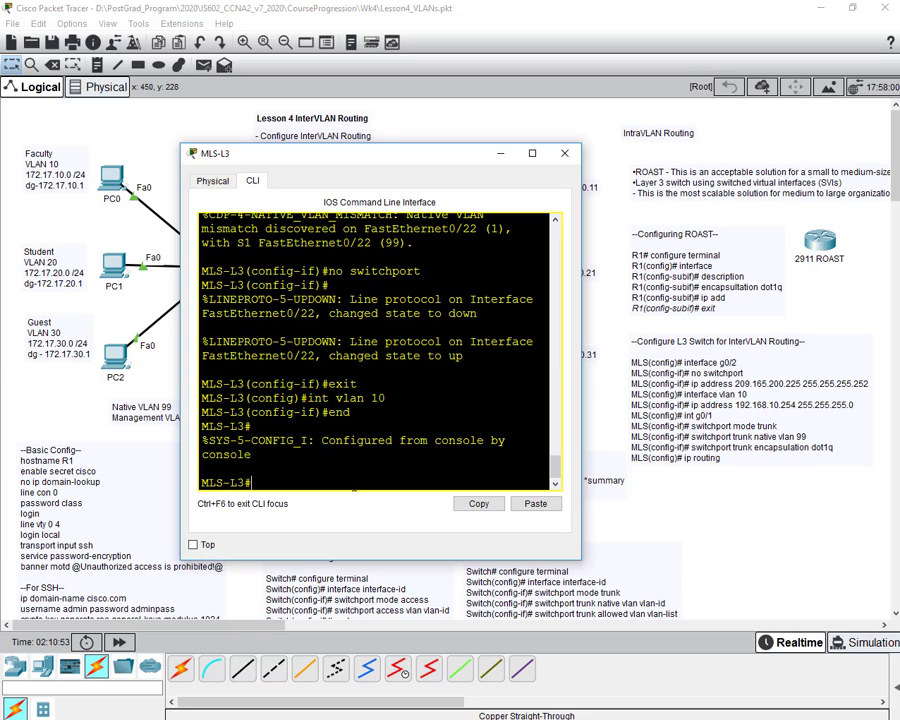
{"action": "type", "text": "show vlan brief"}
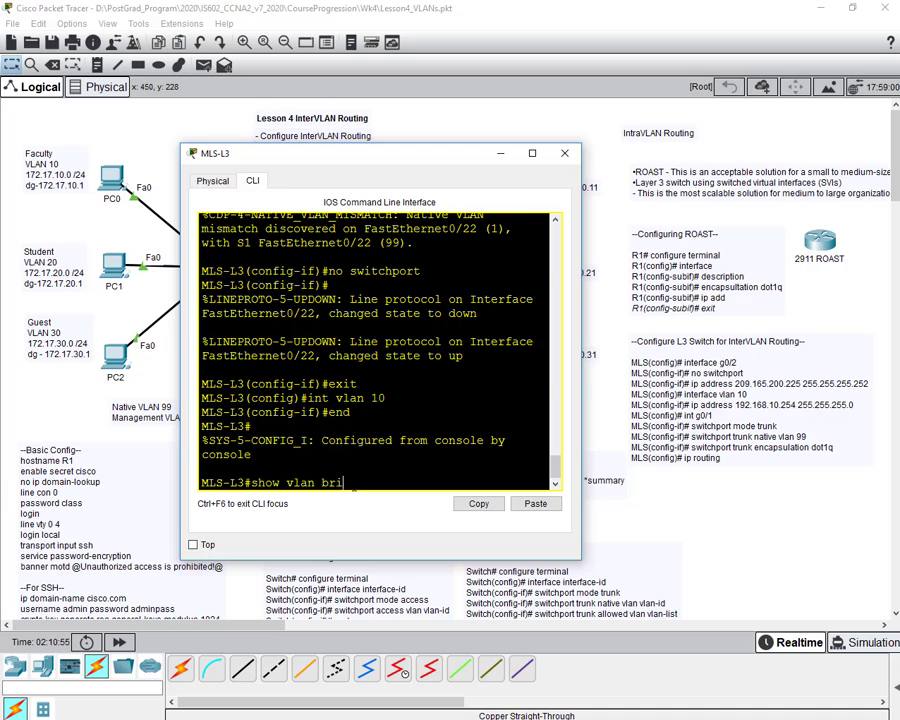
{"action": "key", "text": "Return"}
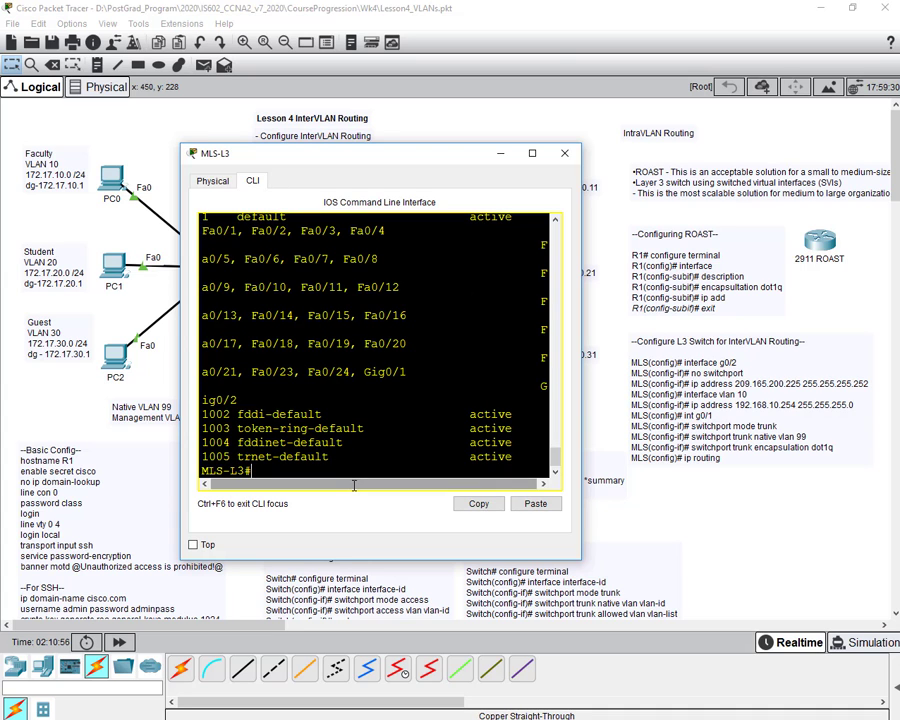
{"action": "left_click", "coordinate": [532, 153]}
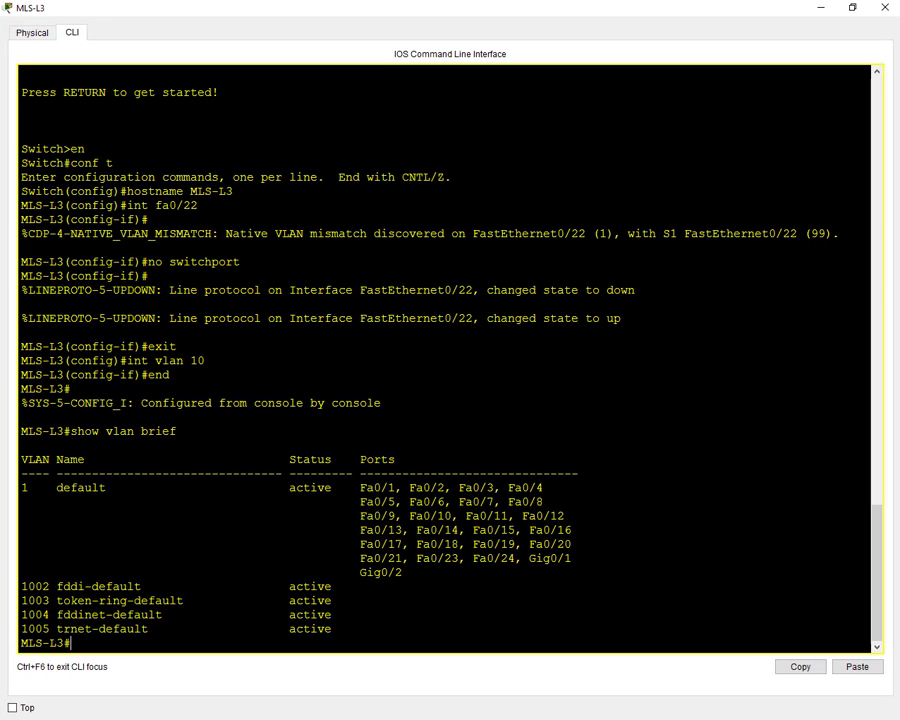
{"action": "left_click_drag", "start_coordinate": [21, 487], "coordinate": [403, 572]}
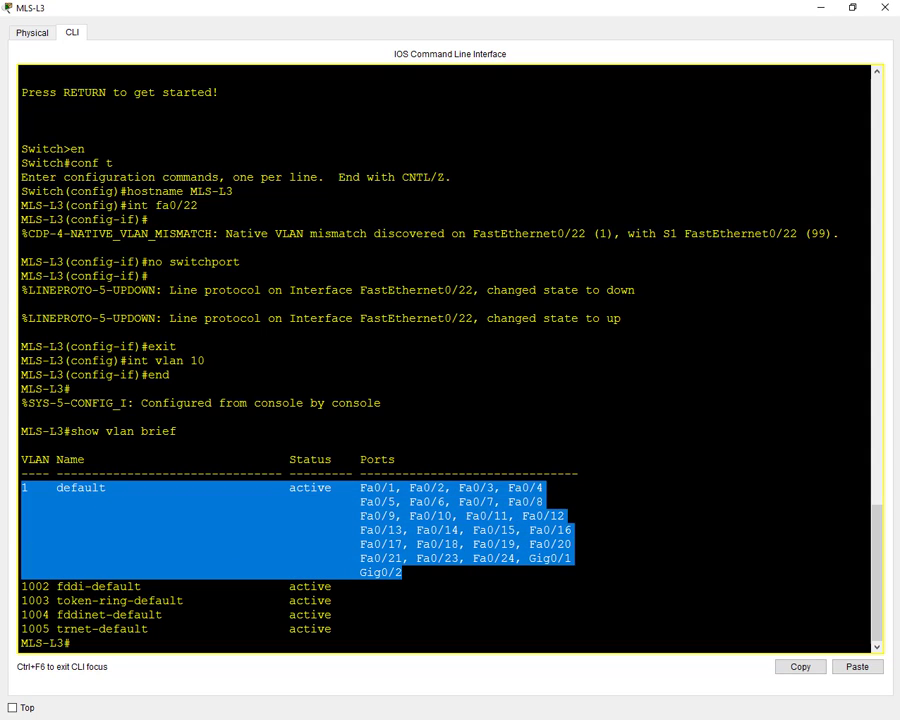
{"action": "left_click_drag", "start_coordinate": [21, 586], "coordinate": [360, 615]}
{"action": "left_click", "coordinate": [113, 646]}
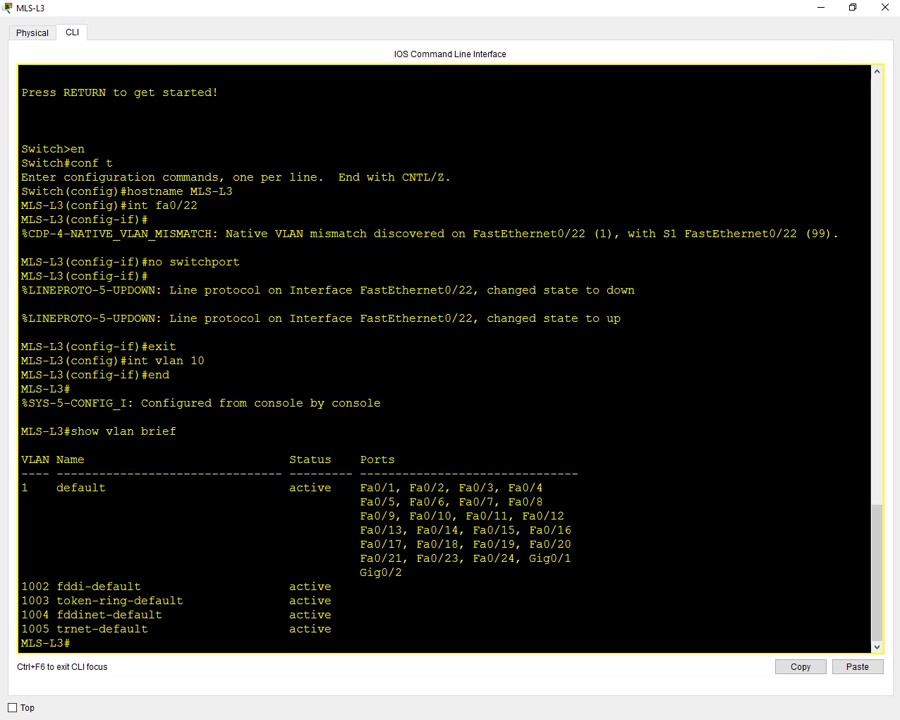
{"action": "left_click", "coordinate": [852, 7]}
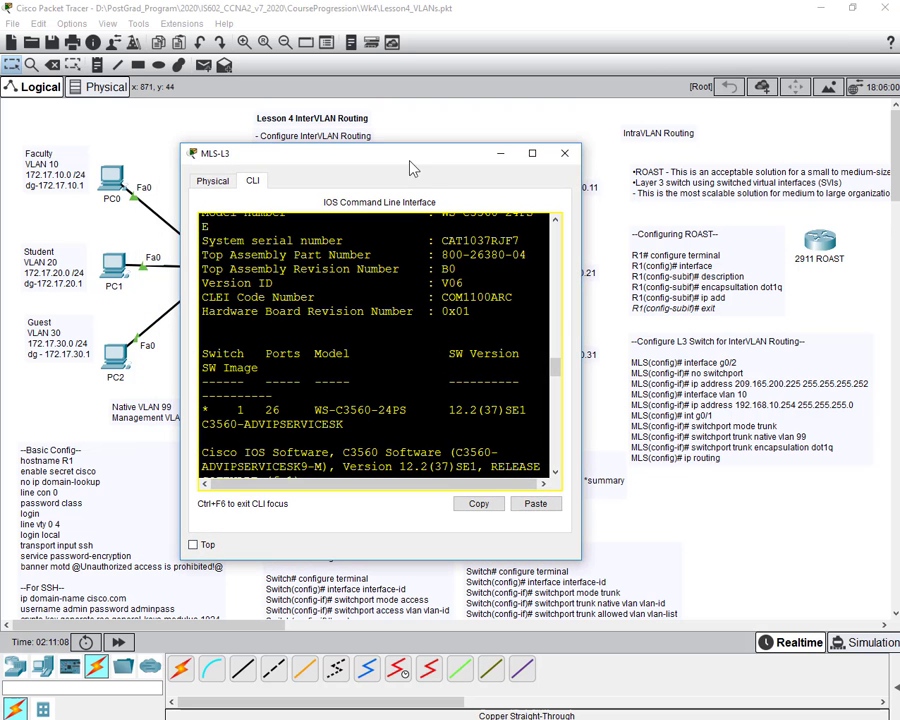
- Return to global configuration mode on MLS-L3 and create VLAN 10 with the name Faculty
{"action": "left_click_drag", "start_coordinate": [409, 161], "coordinate": [309, 136]}
{"action": "scroll", "coordinate": [285, 310], "scroll_direction": "down", "scroll_amount": 13}
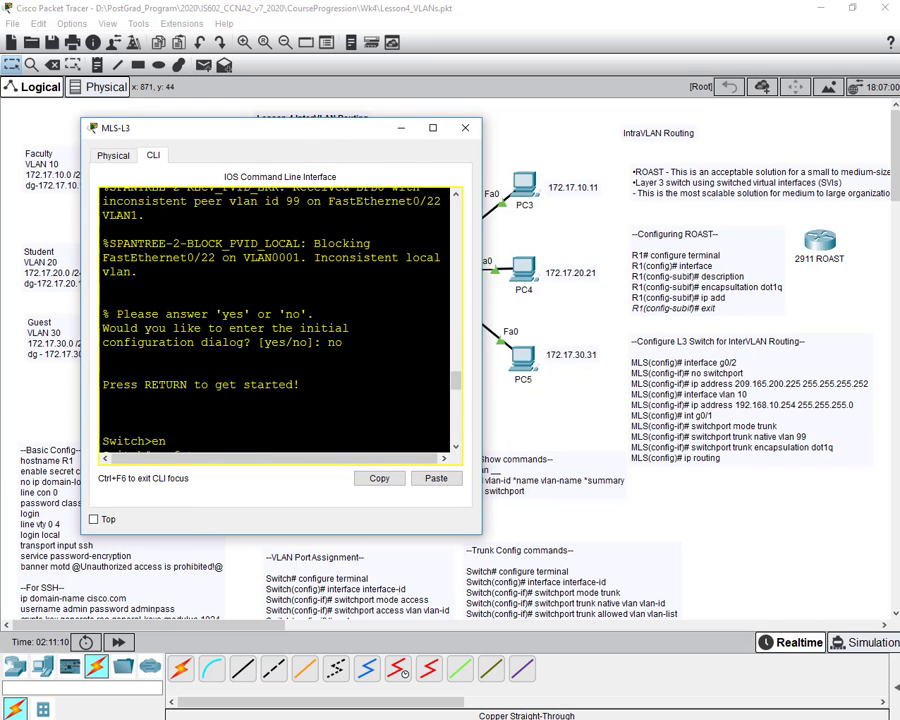
{"action": "scroll", "coordinate": [280, 320], "scroll_direction": "down", "scroll_amount": 15}
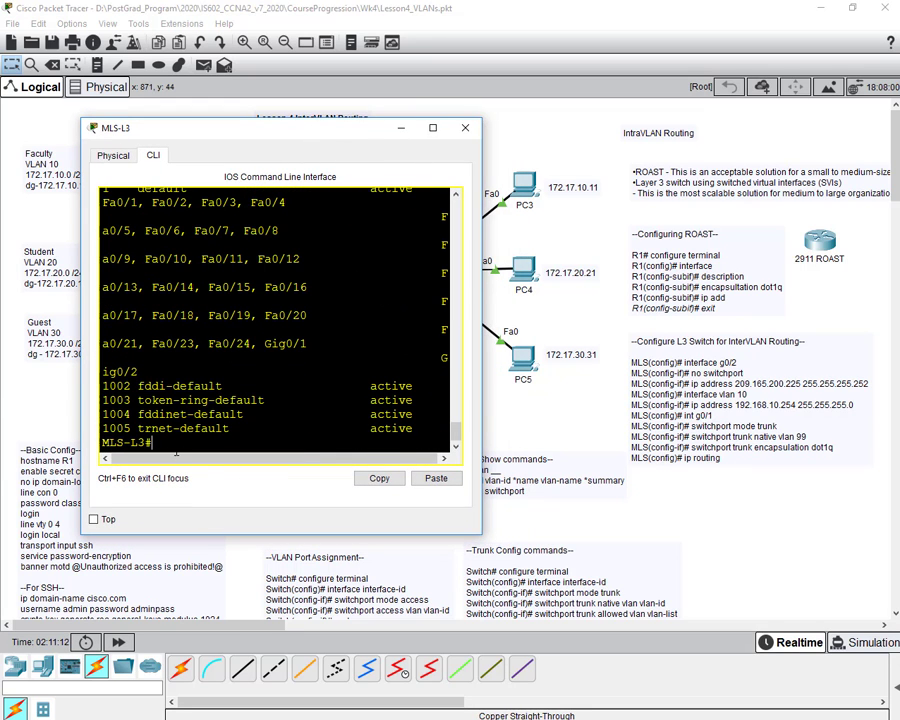
{"action": "type", "text": "conf t"}
{"action": "key", "text": "Return"}
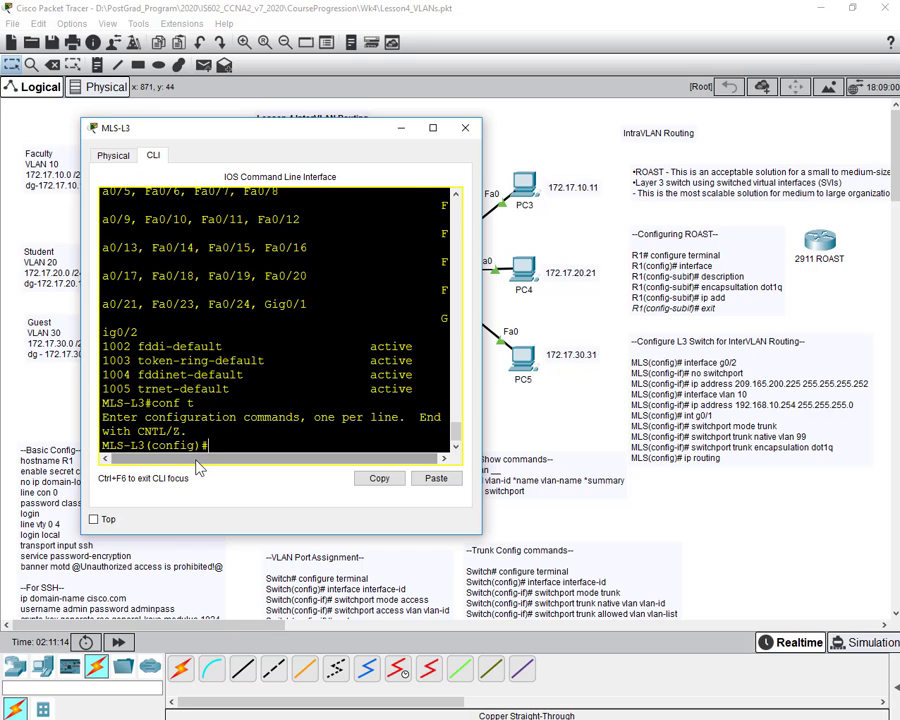
{"action": "type", "text": "vlan 10"}
{"action": "key", "text": "Return"}
{"action": "type", "text": "nam"}
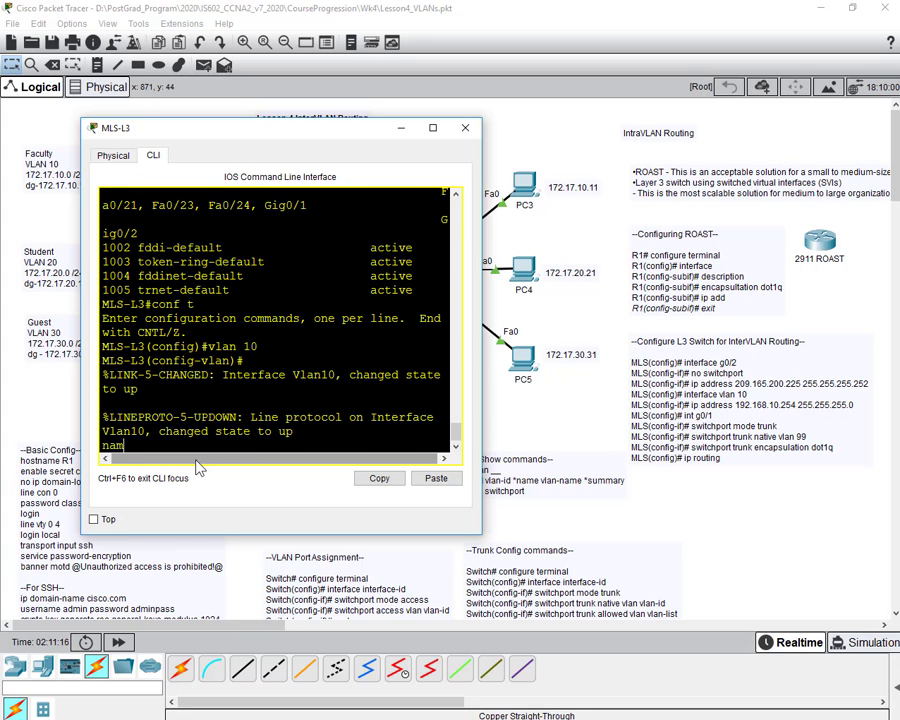
{"action": "type", "text": "e"}
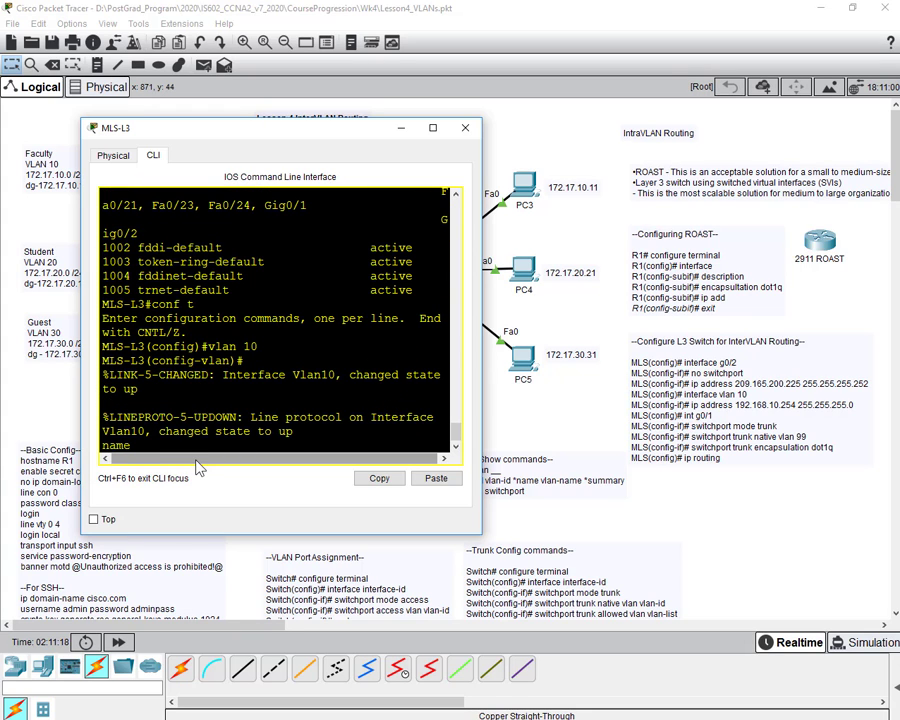
{"action": "type", "text": " Facu;ty"}
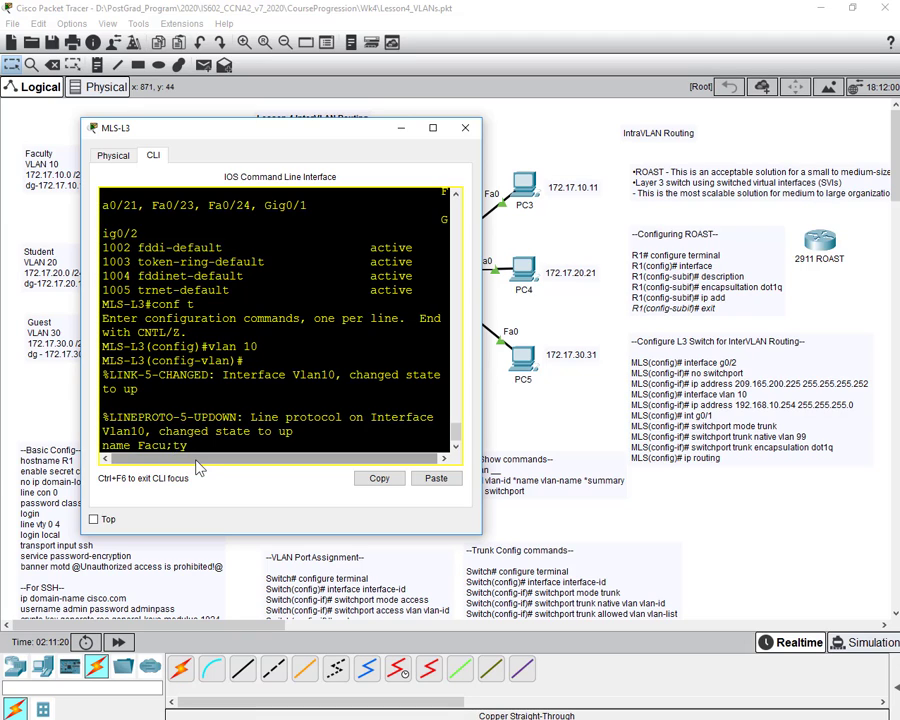
{"action": "key", "text": "BackSpace"}
{"action": "key", "text": "BackSpace"}
{"action": "key", "text": "BackSpace"}
{"action": "type", "text": "lty"}
{"action": "key", "text": "Return"}
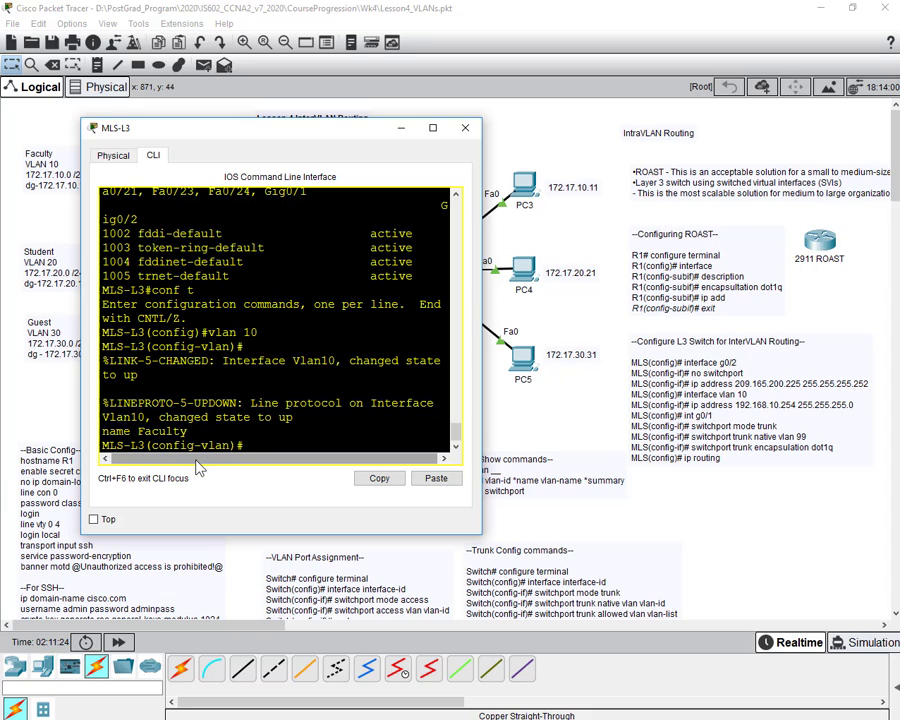
- Create VLAN 20 on MLS-L3 and name it Student
{"action": "type", "text": "nfig)#vlan 20"}
{"action": "key", "text": "Return"}
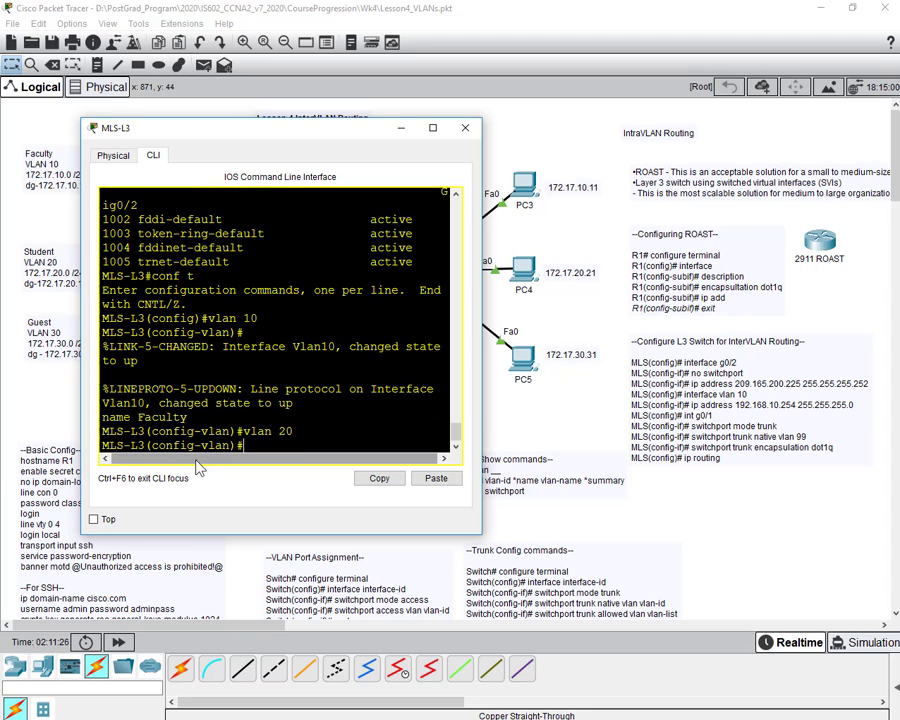
{"action": "type", "text": "name Student"}
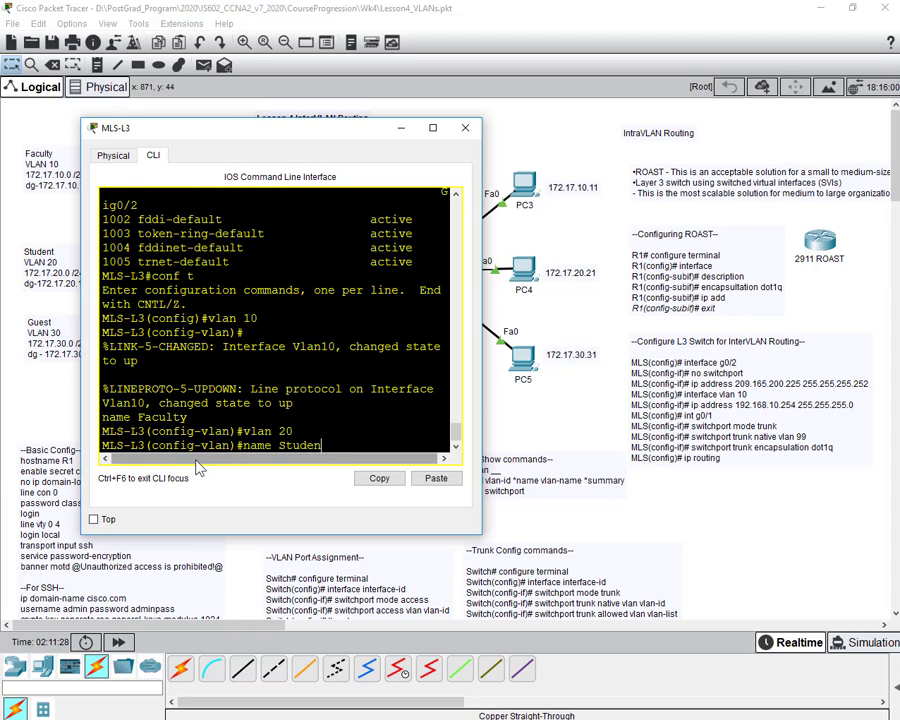
{"action": "key", "text": "Return"}
- Create VLAN 30 on MLS-L3 and name it Guest
{"action": "type", "text": "vlan "}
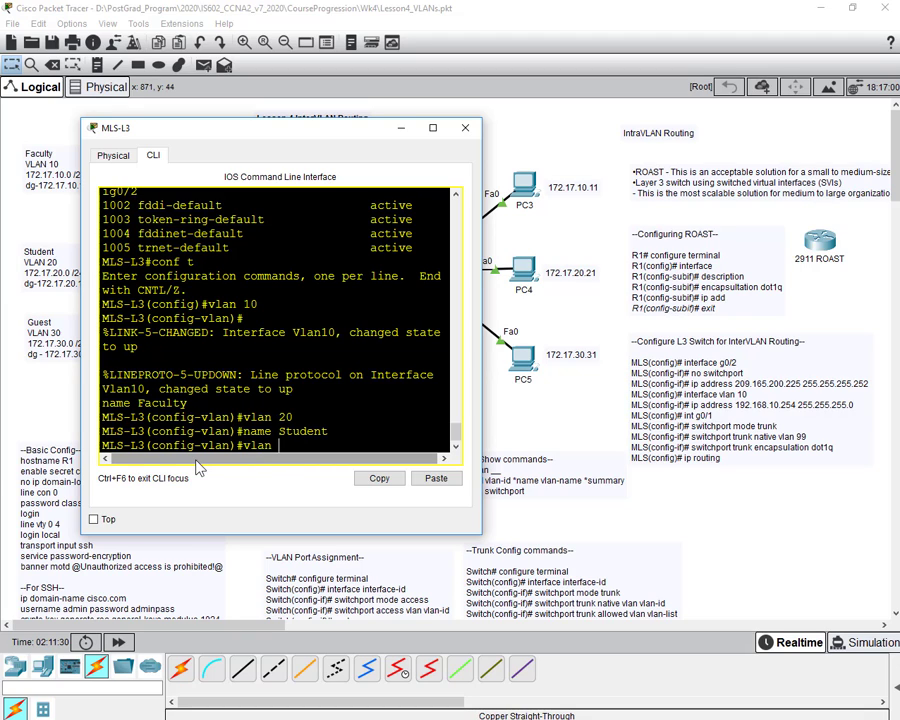
{"action": "type", "text": "30"}
{"action": "key", "text": "Return"}
{"action": "type", "text": "name G"}
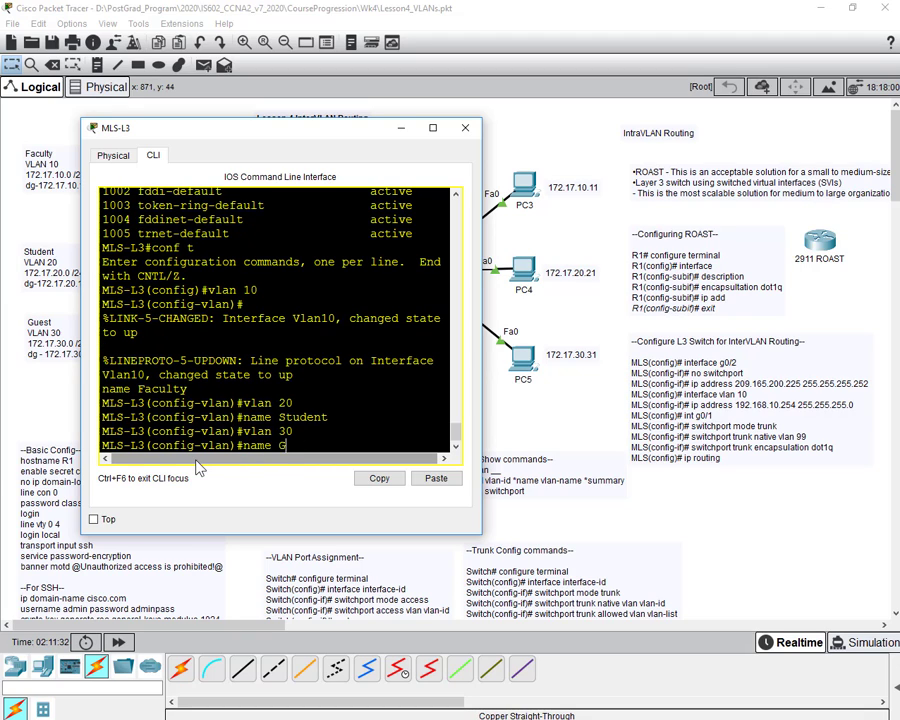
{"action": "type", "text": "uest"}
{"action": "key", "text": "Return"}
- Create VLAN 40 on MLS-L3 and name it Management
{"action": "type", "text": "vlan)#vlan"}
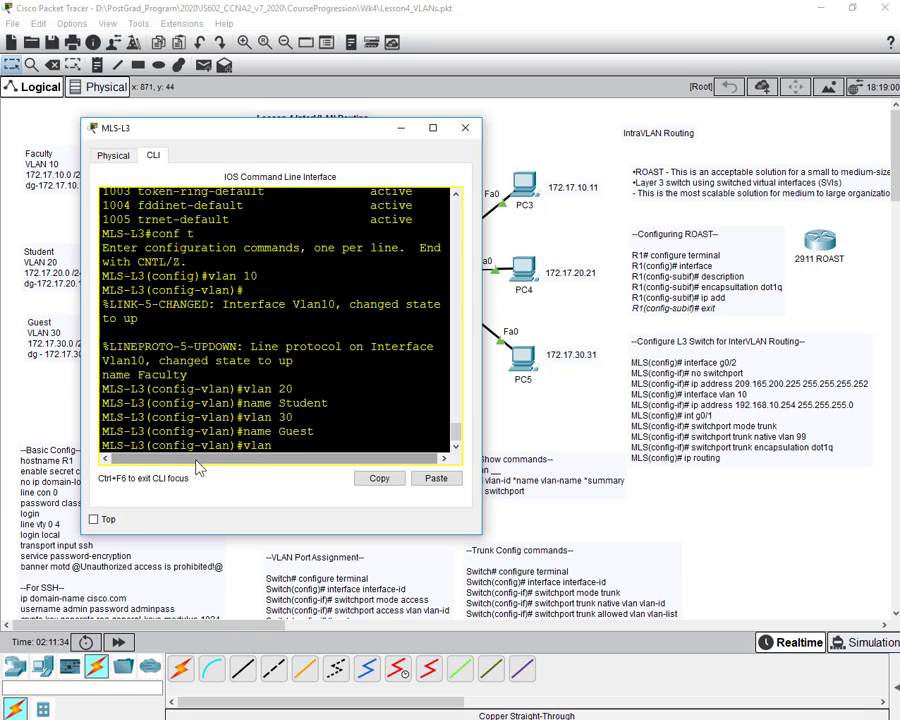
{"action": "type", "text": " 40"}
{"action": "key", "text": "Return"}
{"action": "type", "text": "name"}
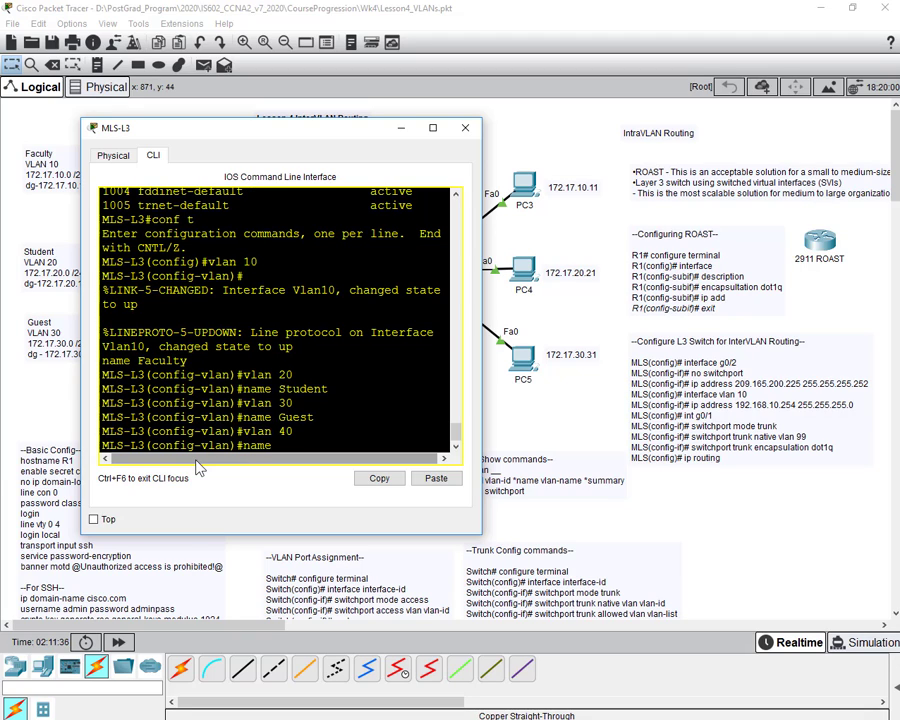
{"action": "type", "text": " Management"}
{"action": "key", "text": "Return"}
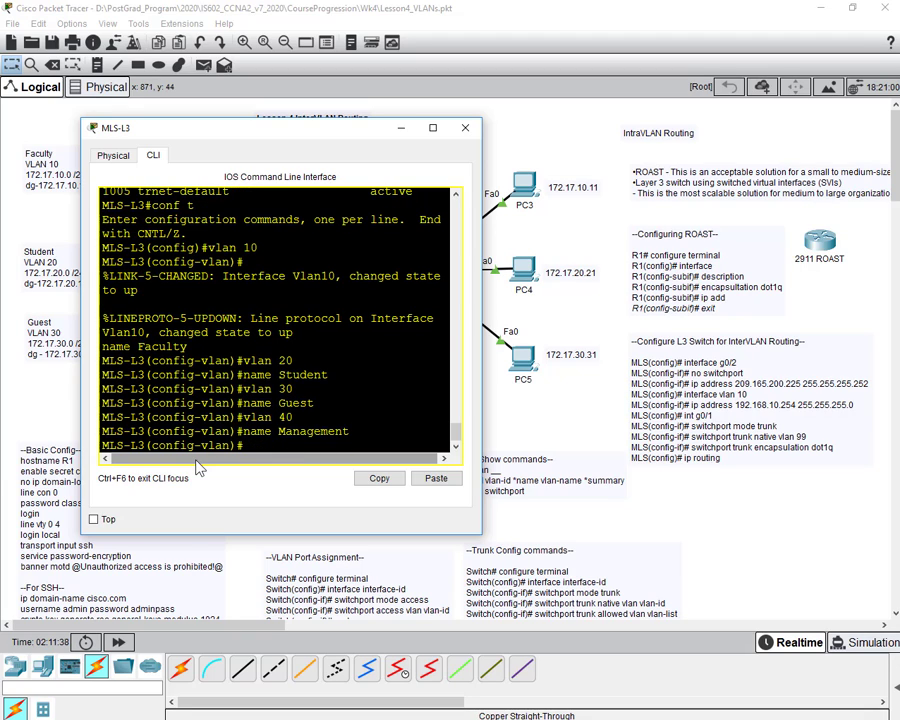
- Create VLAN 99 on MLS-L3 and name it Native
{"action": "type", "text": "vlan 99"}
{"action": "key", "text": "Return"}
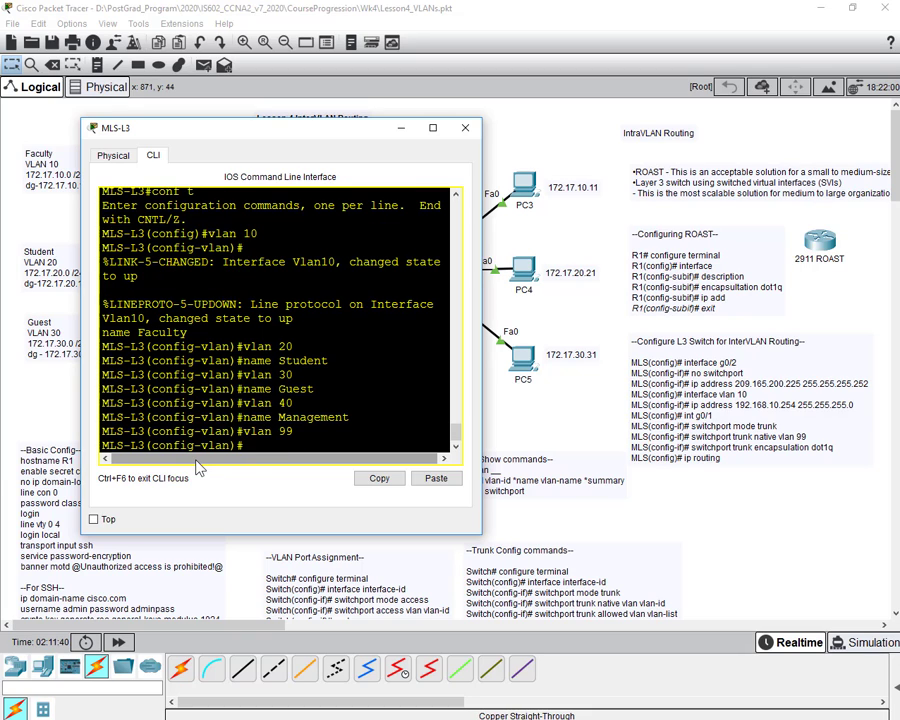
{"action": "type", "text": "name Native"}
{"action": "key", "text": "Return"}
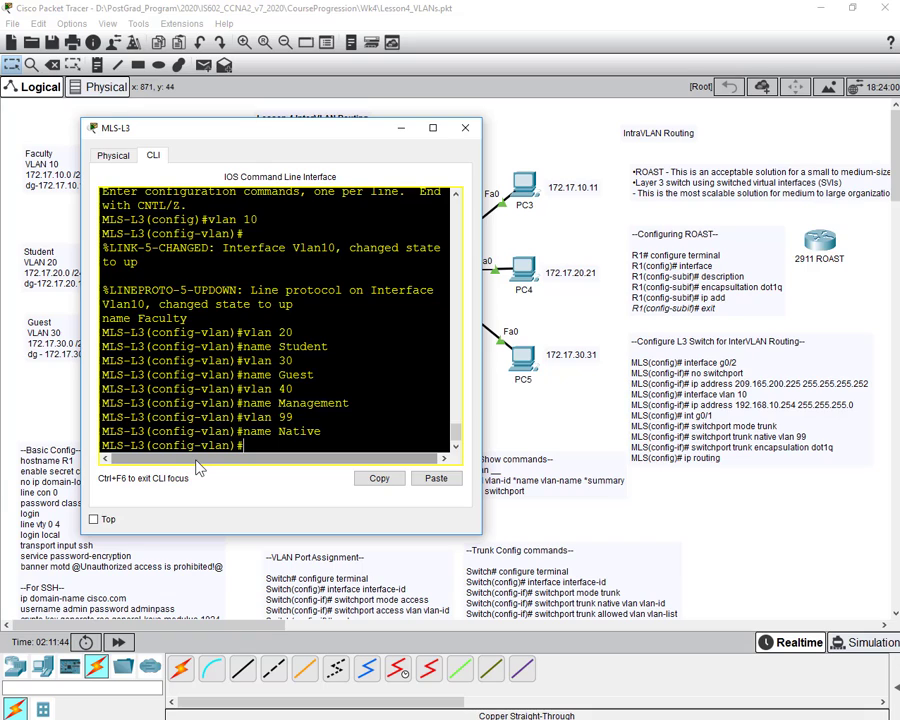
{"action": "type", "text": "vlan 150"}
{"action": "key", "text": "BackSpace"}
{"action": "key", "text": "BackSpace"}
{"action": "key", "text": "BackSpace"}
{"action": "key", "text": "BackSpace"}
{"action": "key", "text": "BackSpace"}
{"action": "key", "text": "BackSpace"}
{"action": "key", "text": "BackSpace"}
{"action": "key", "text": "BackSpace"}
- End the VLAN configuration and re-enter global configuration mode on MLS-L3, using a wider console window
{"action": "type", "text": "end"}
{"action": "key", "text": "Return"}
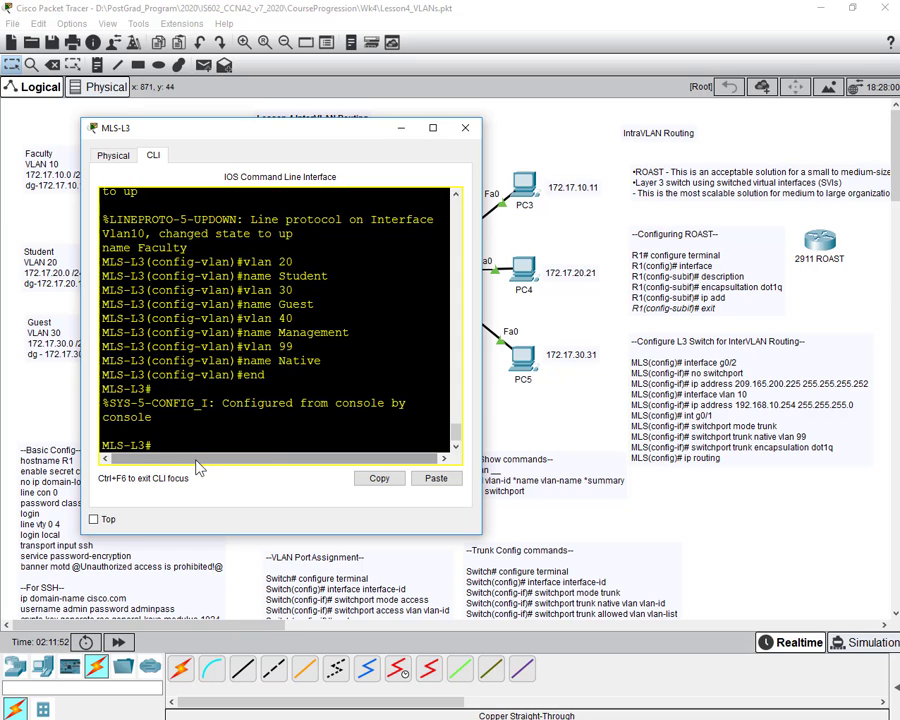
{"action": "type", "text": "conf t"}
{"action": "key", "text": "Return"}
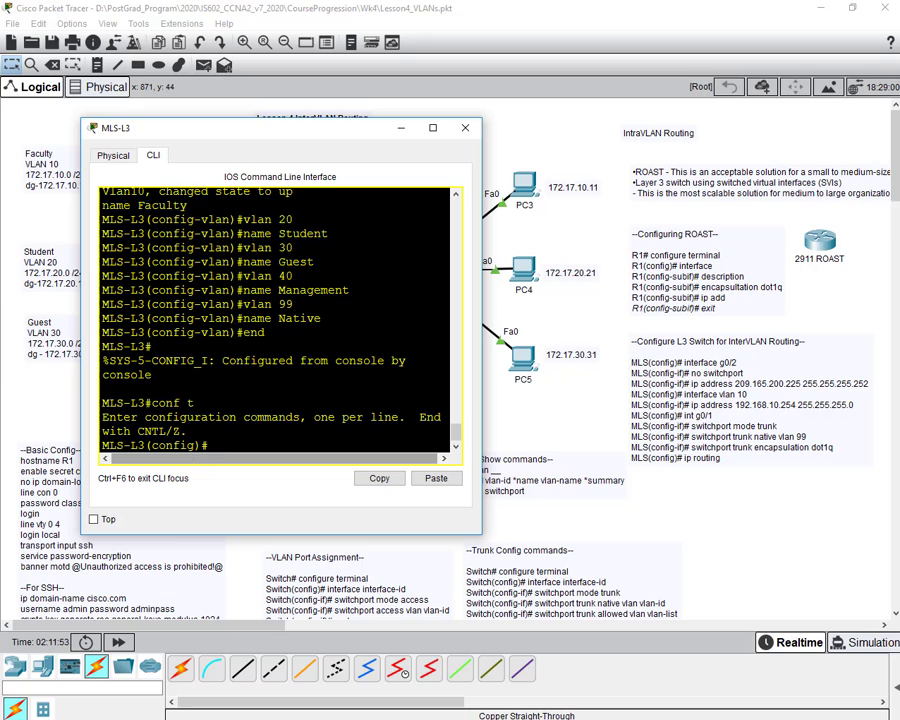
{"action": "left_click_drag", "start_coordinate": [482, 355], "coordinate": [577, 355]}
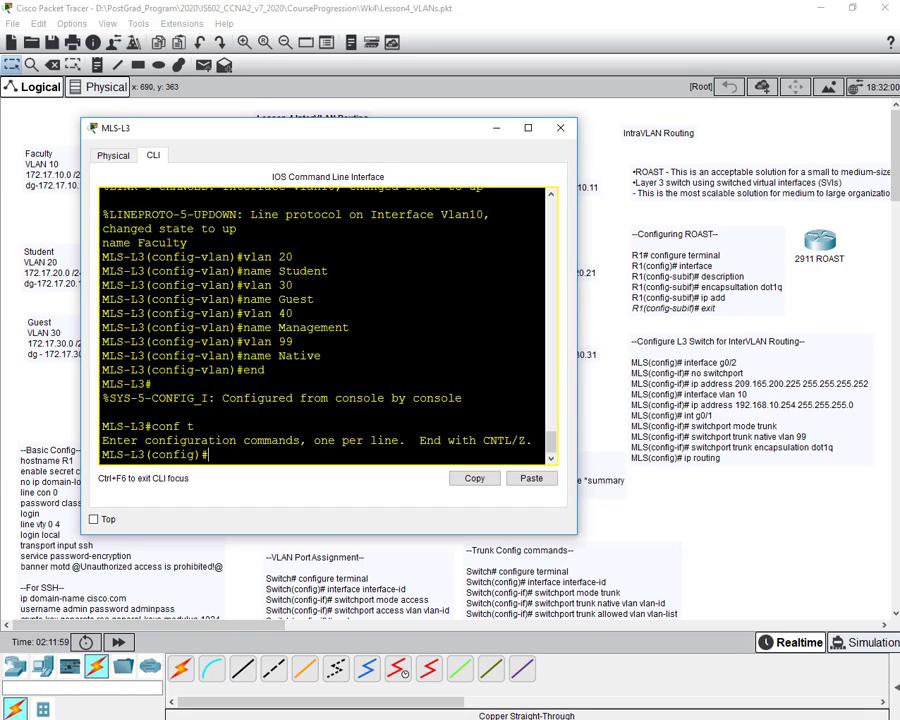
- Enter the VLAN 10 interface configuration and set its description to "DG to VLAN10"
{"action": "type", "text": "int vlan"}
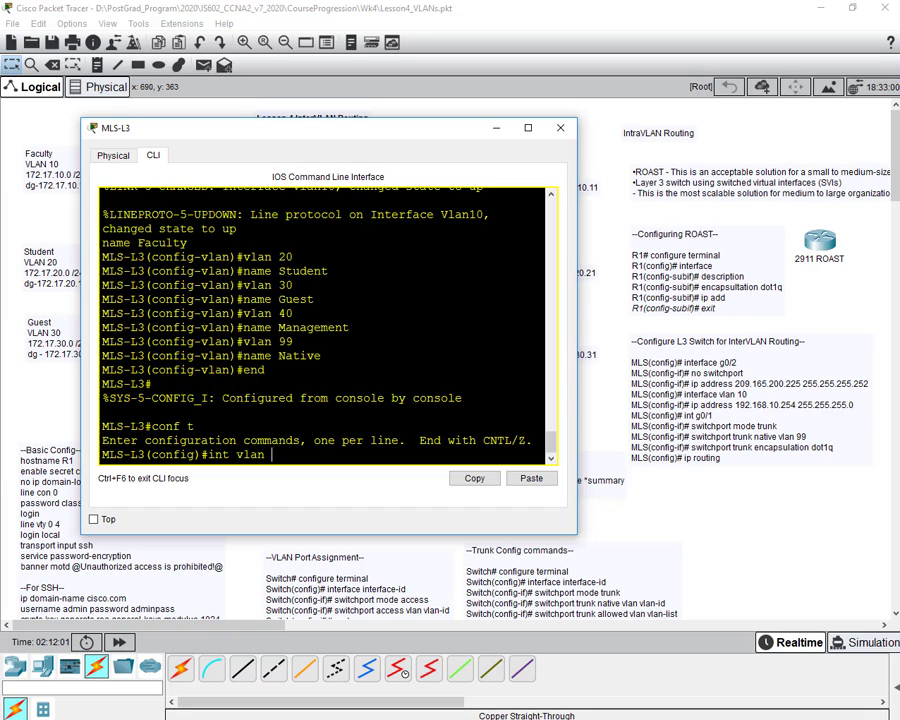
{"action": "type", "text": " 10"}
{"action": "key", "text": "Return"}
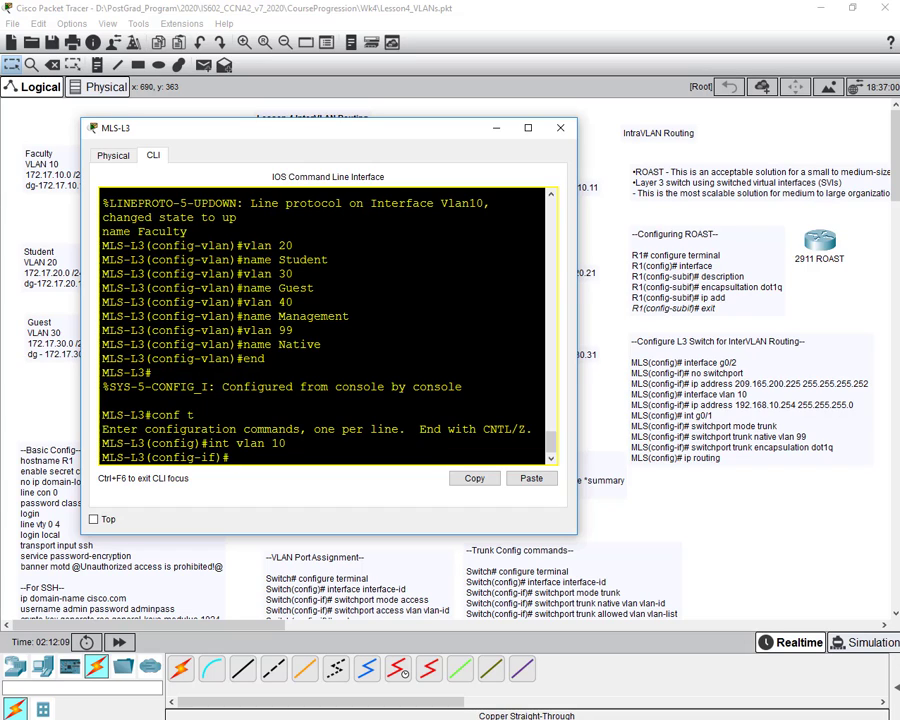
{"action": "type", "text": "descr"}
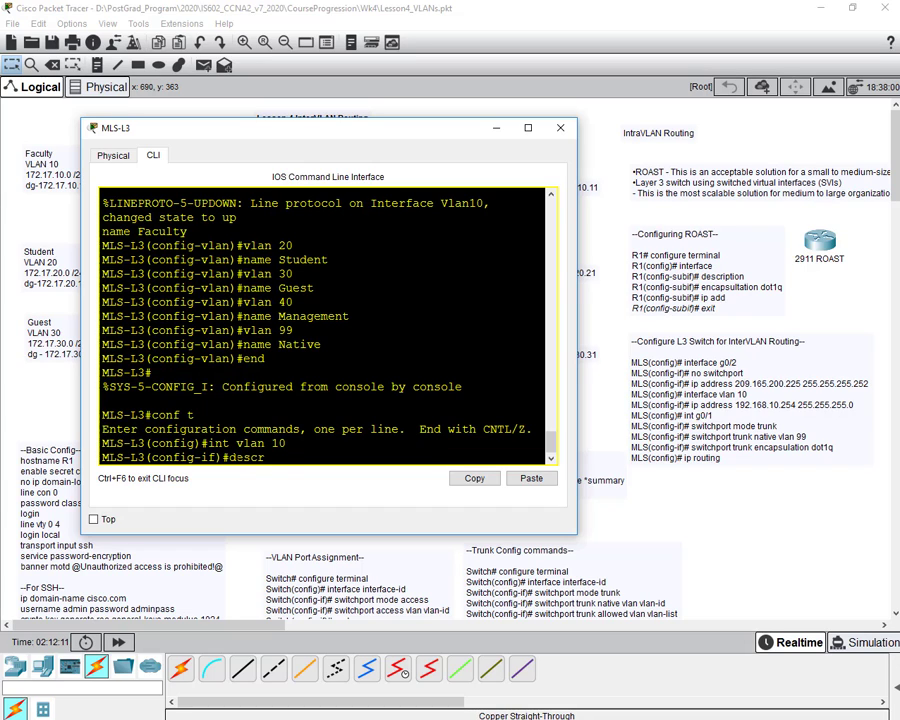
{"action": "type", "text": "iption D"}
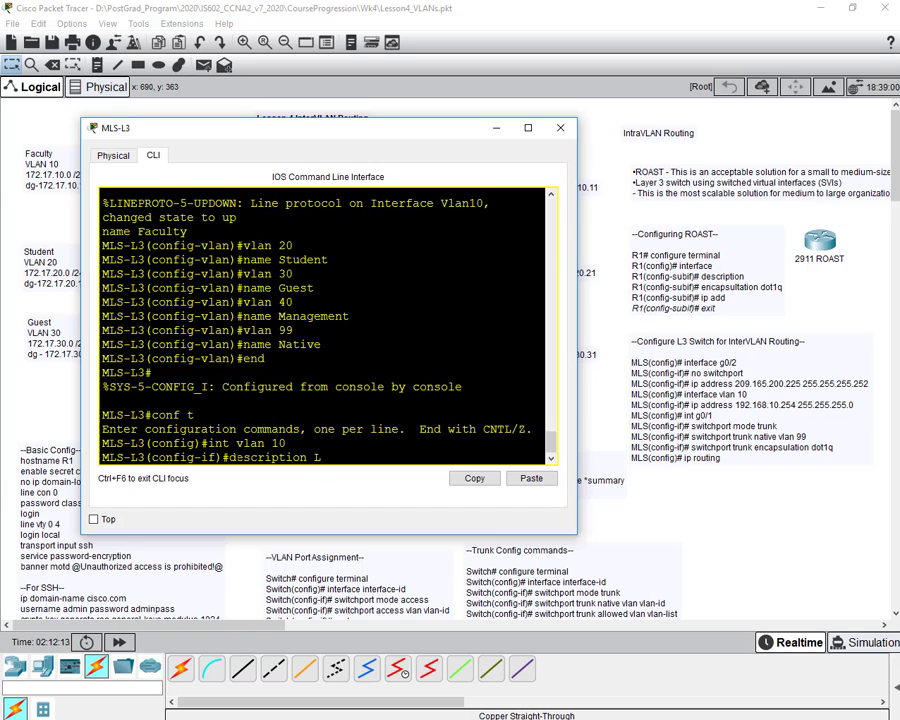
{"action": "type", "text": "G to VLAN10"}
{"action": "key", "text": "Return"}
- Assign 172.17.10.1 255.255.255.0 to the VLAN 10 interface, enable it with no shut and exit its configuration
{"action": "type", "text": "i"}
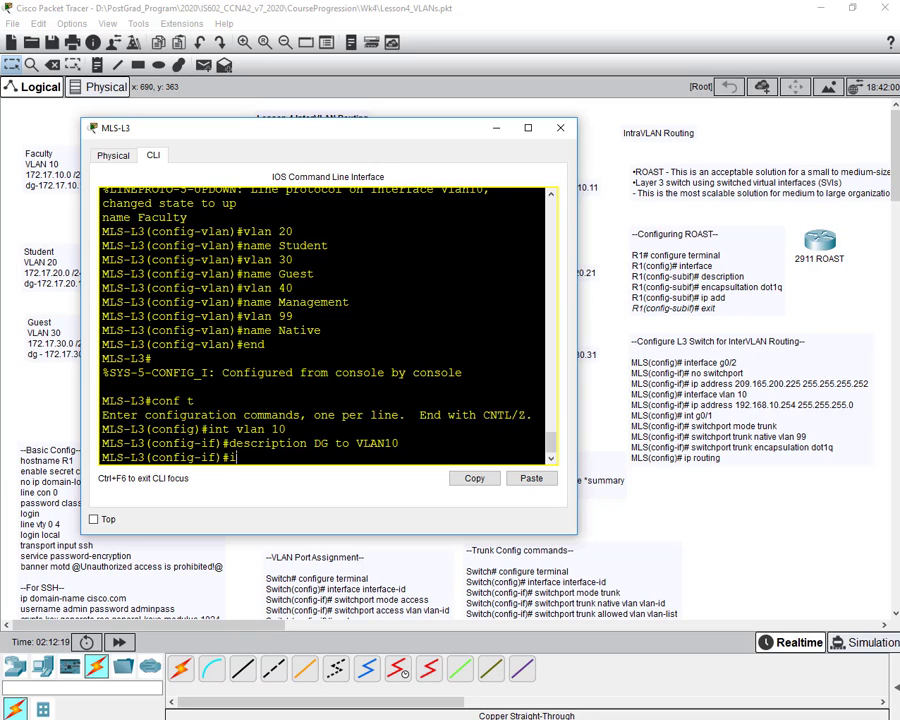
{"action": "type", "text": "p add 172.1"}
{"action": "type", "text": "7.10.1 2"}
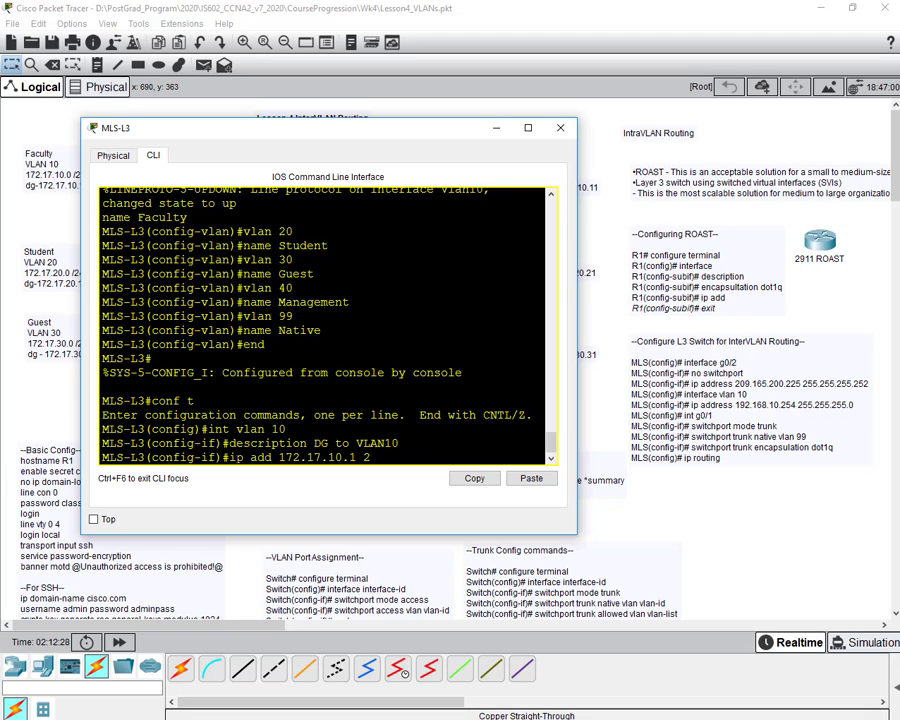
{"action": "type", "text": "55.255.255.0"}
{"action": "key", "text": "Return"}
{"action": "type", "text": "no shut"}
{"action": "key", "text": "Return"}
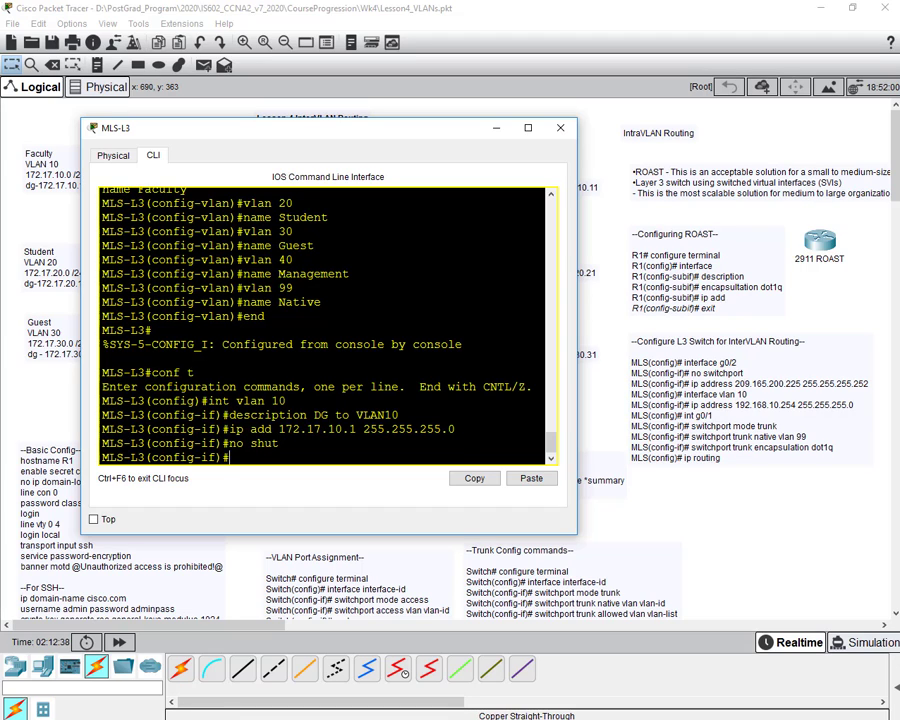
{"action": "type", "text": "en"}
{"action": "key", "text": "BackSpace"}
{"action": "type", "text": "xit"}
{"action": "key", "text": "Return"}
- Create the VLAN 20 switched virtual interface and set its description to "DG to VLAN20"
{"action": "type", "text": "int vlan"}
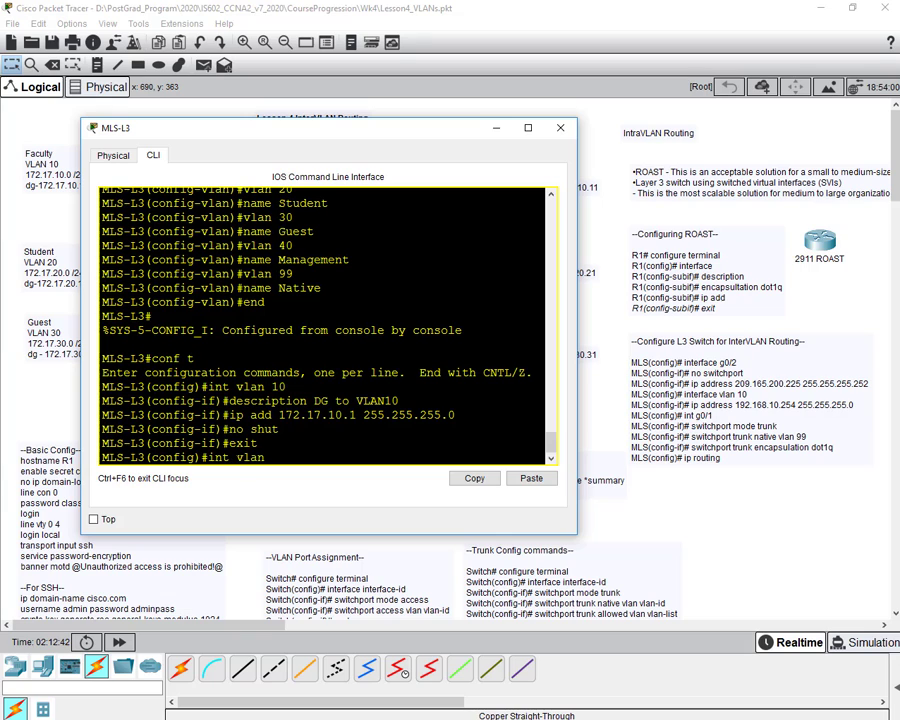
{"action": "type", "text": " 20"}
{"action": "key", "text": "Return"}
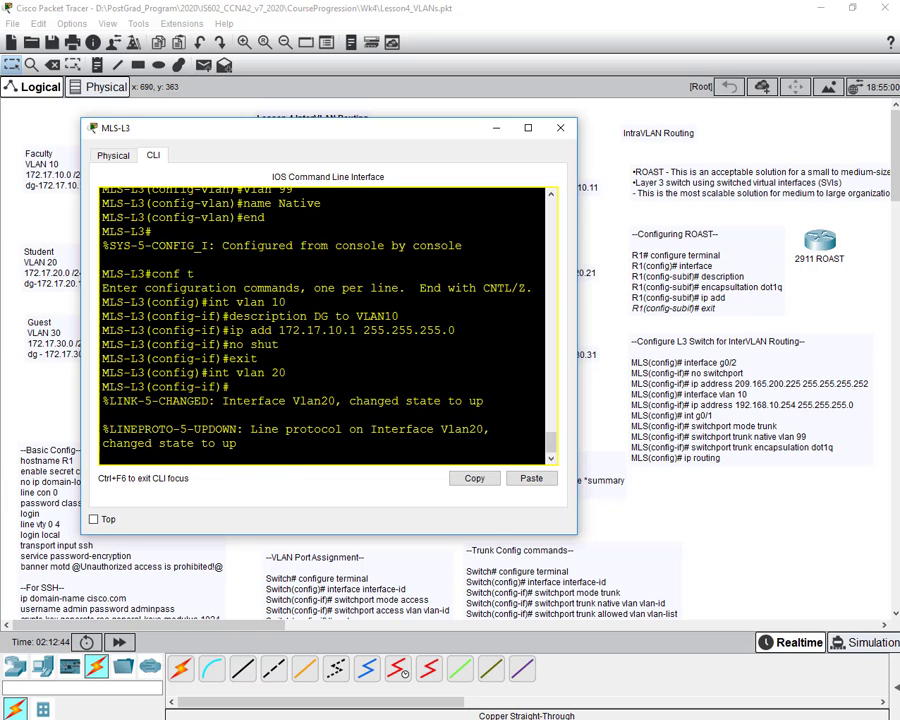
{"action": "key", "text": "Return"}
{"action": "type", "text": "d"}
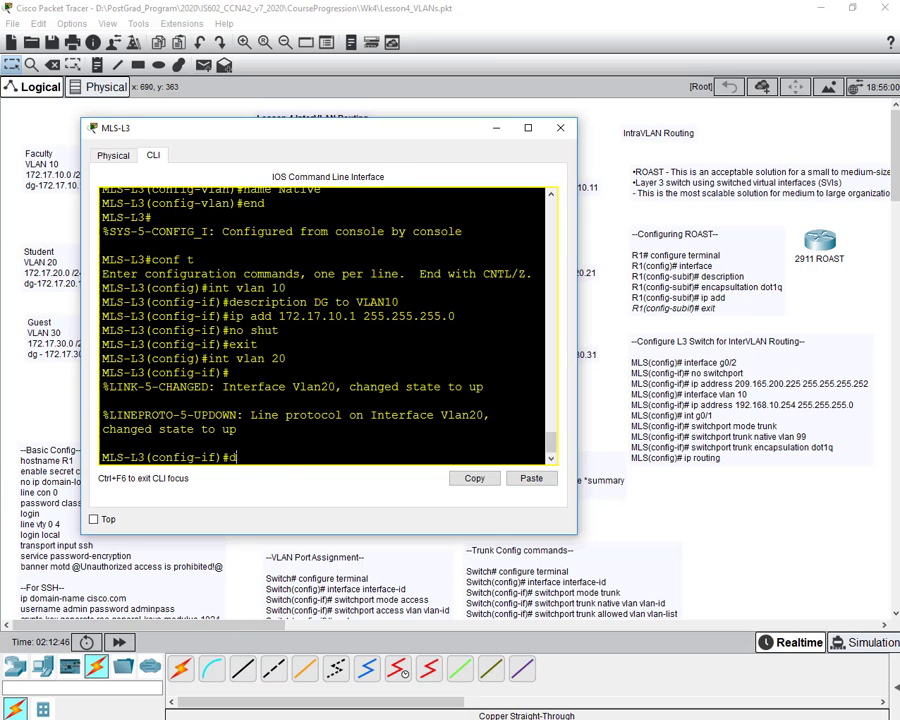
{"action": "type", "text": "escription DG to VLAN20"}
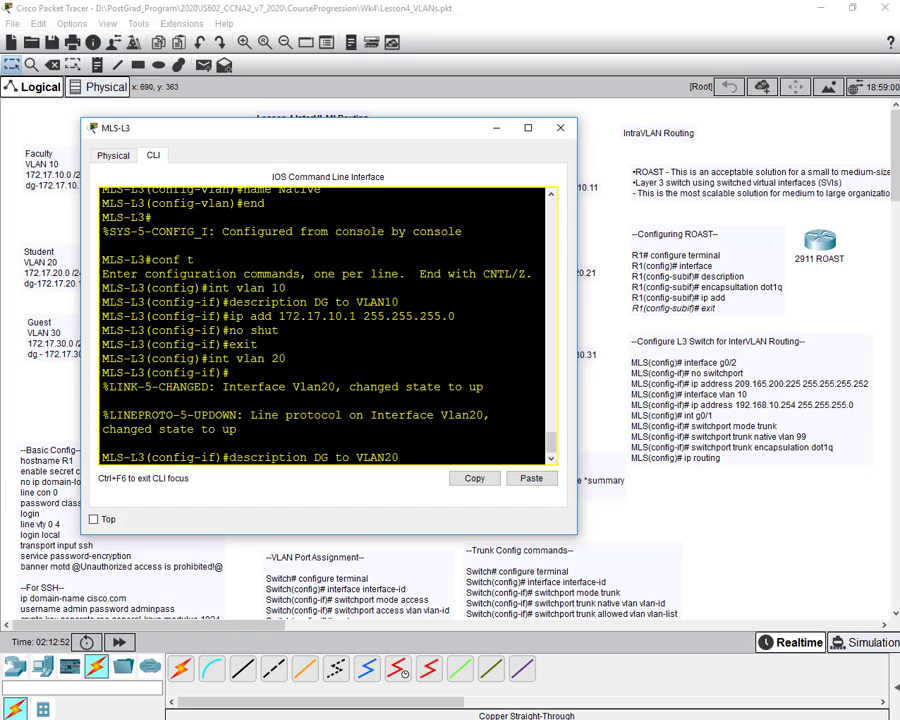
{"action": "key", "text": "Return"}
- Assign IP address 172.17.20.1 255.255.255.0 to the VLAN 20 interface and exit its configuration
{"action": "type", "text": "ip add 172"}
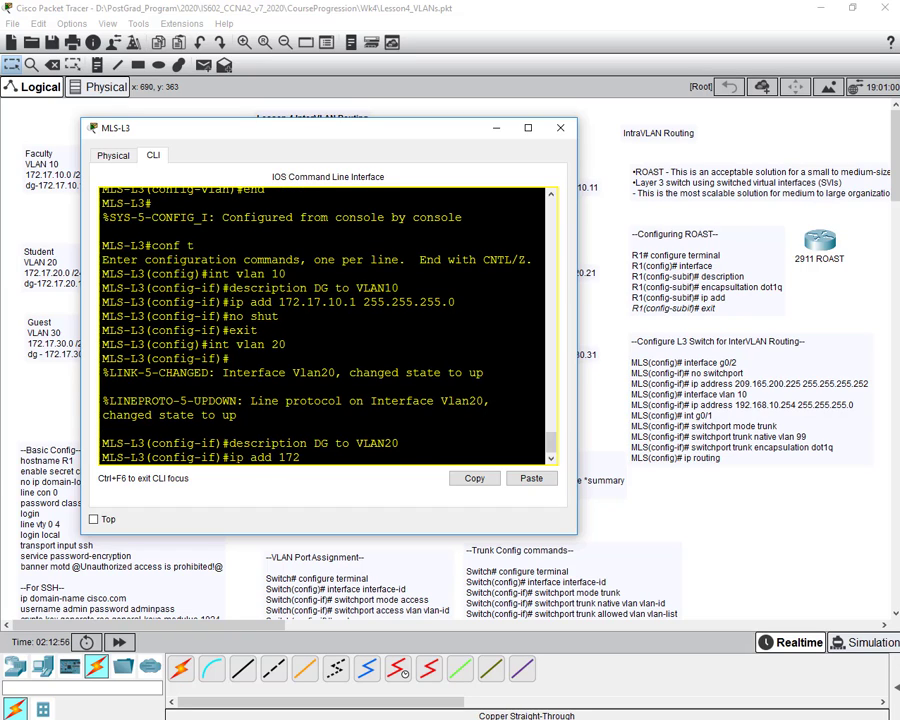
{"action": "type", "text": ".17.20.1 255.255.255.0"}
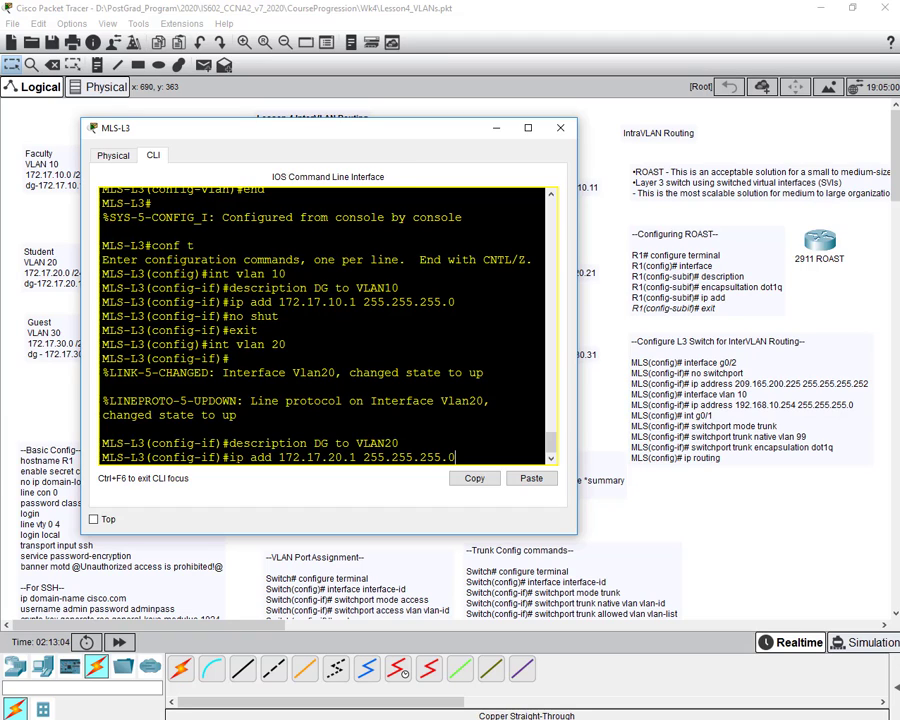
{"action": "key", "text": "Return"}
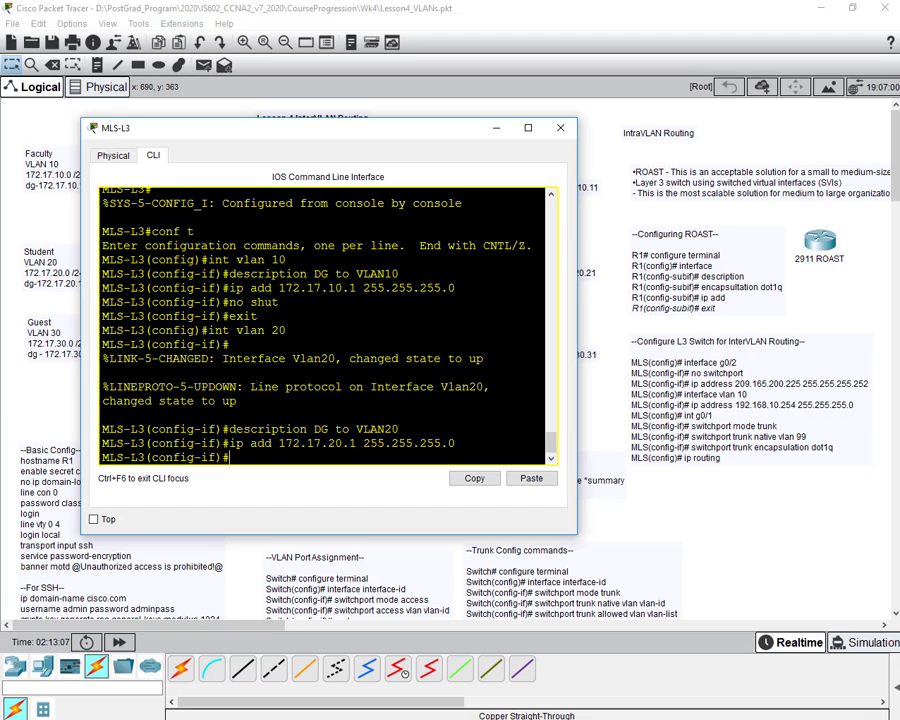
{"action": "type", "text": "exit"}
{"action": "key", "text": "Return"}
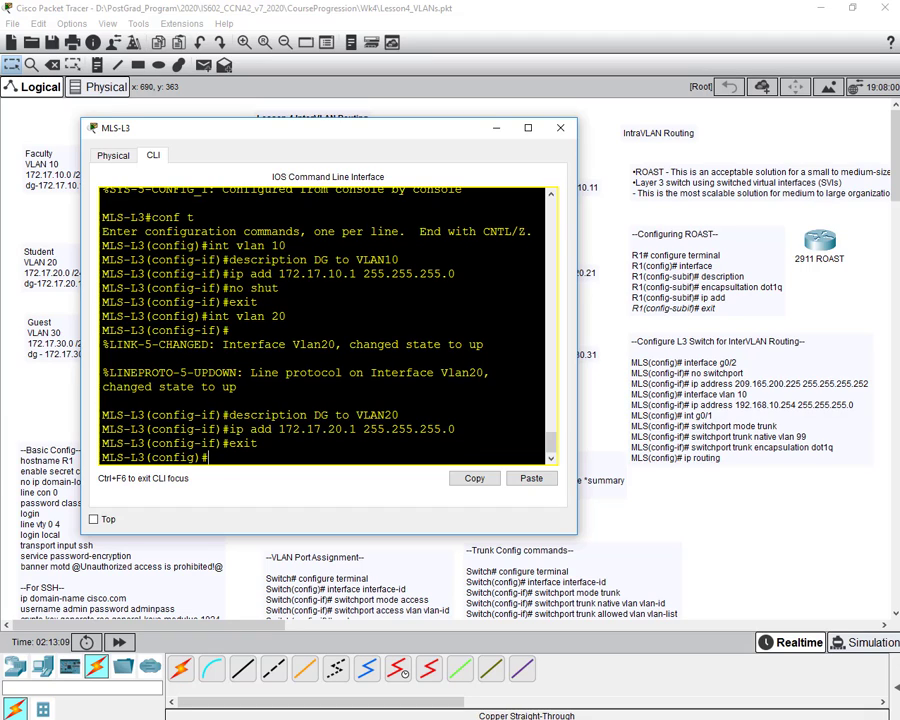
- Create the VLAN 30 switched virtual interface and set its description to "DG to VLAN30"
{"action": "type", "text": "int "}
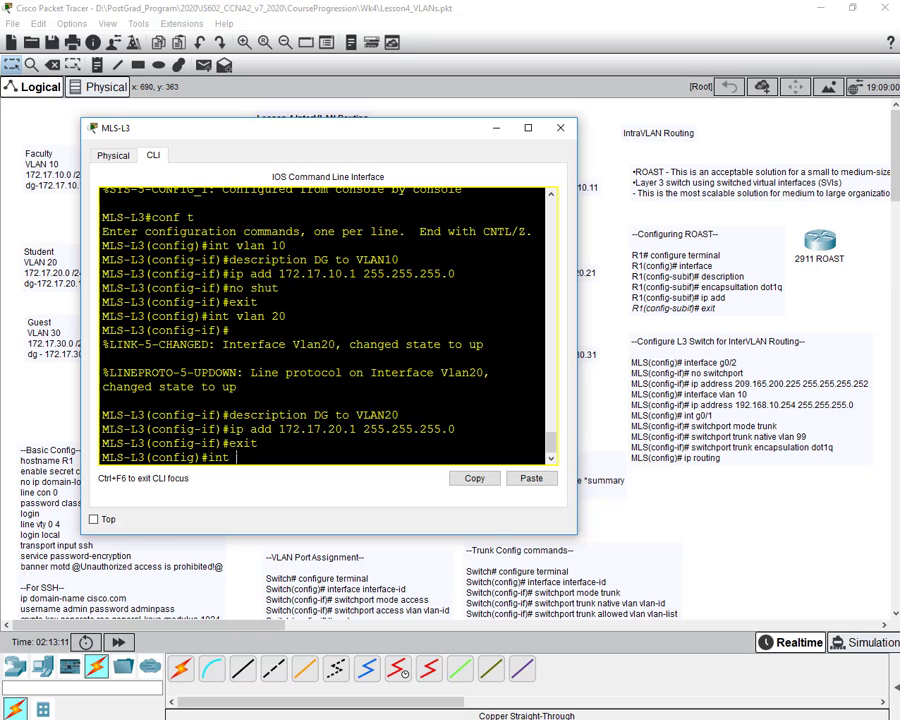
{"action": "type", "text": "vlan 30"}
{"action": "key", "text": "Return"}
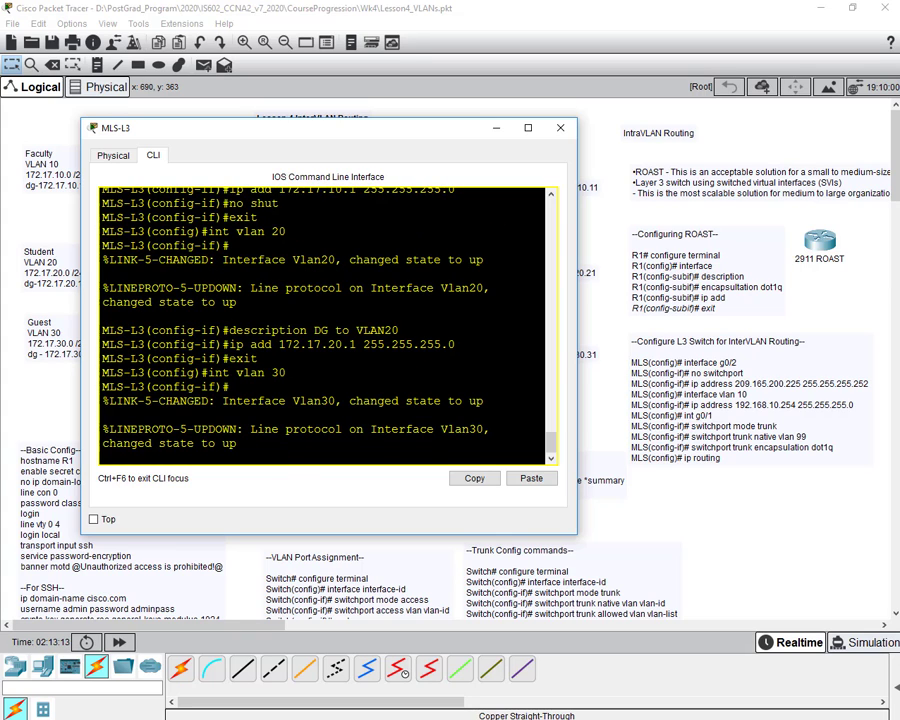
{"action": "key", "text": "Return"}
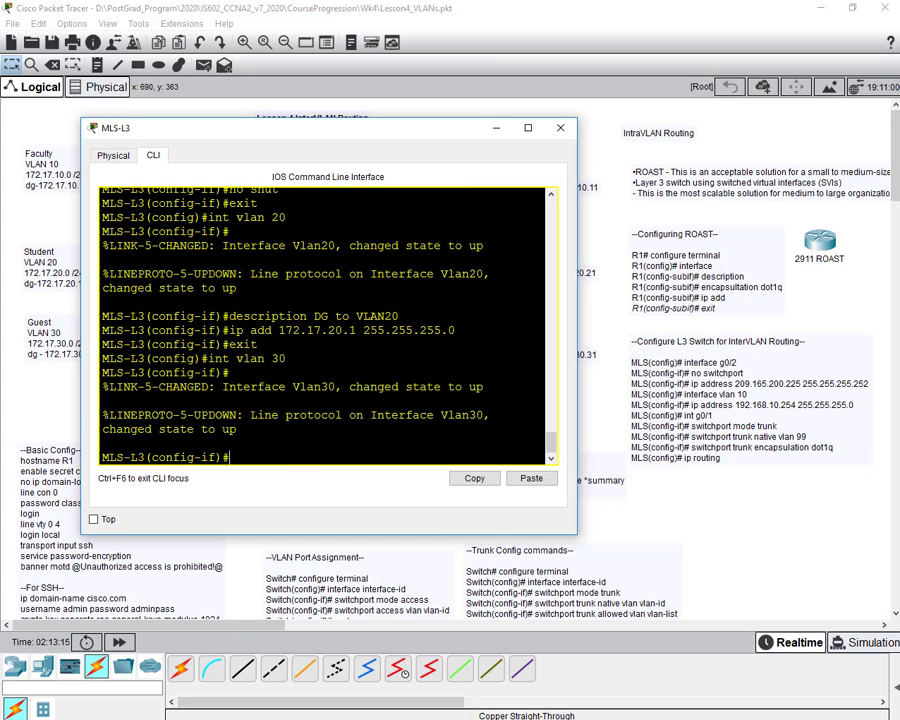
{"action": "type", "text": "description D"}
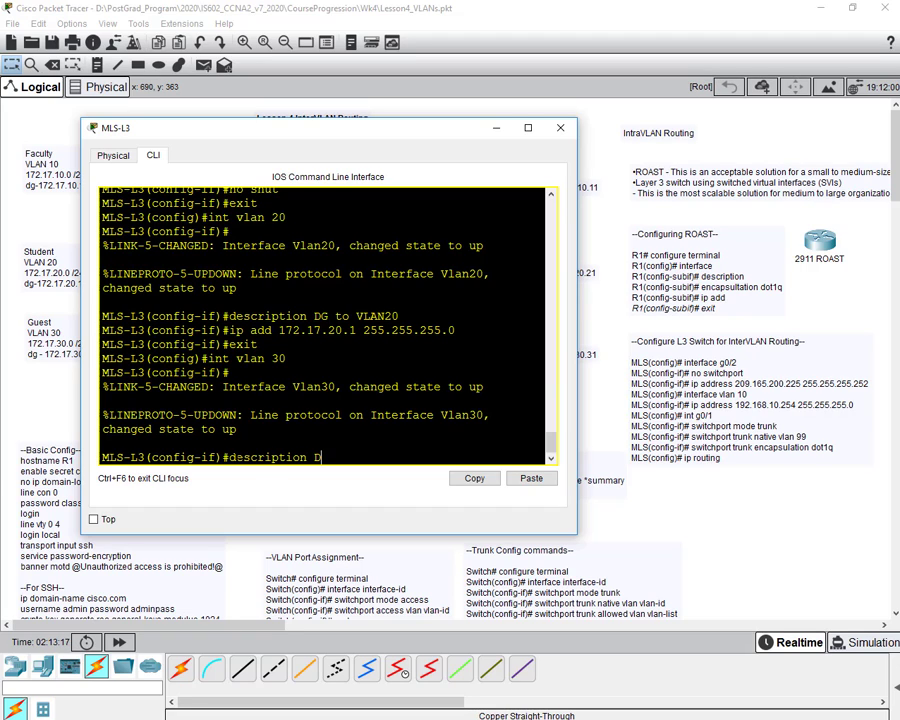
{"action": "type", "text": "G to VLAN30"}
{"action": "key", "text": "Return"}
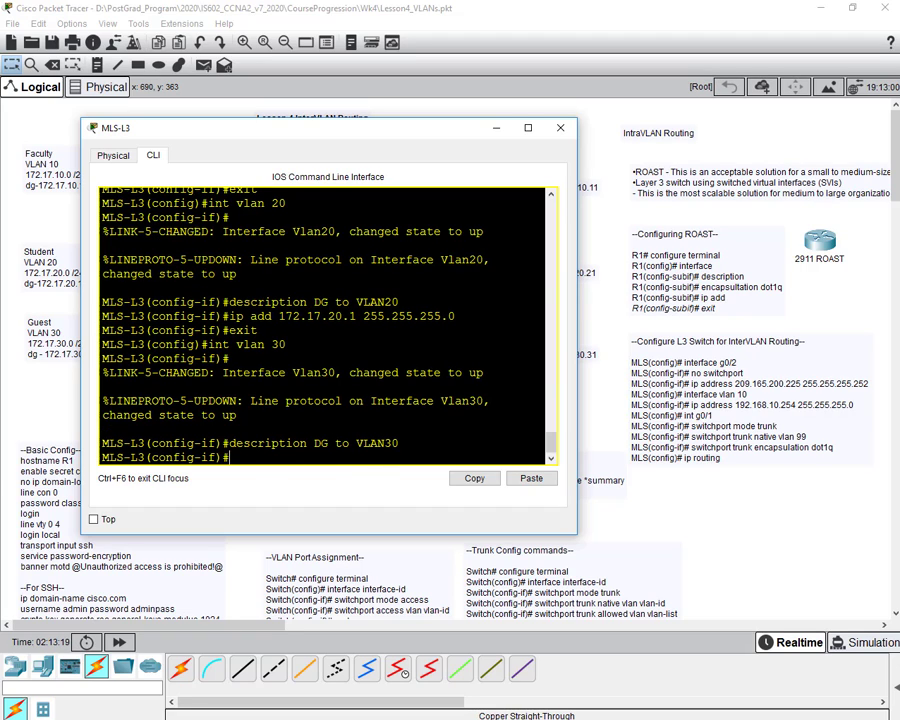
- Assign IP address 172.17.30.1 255.255.255.0 to the VLAN 30 interface and return to privileged EXEC mode
{"action": "type", "text": "ip add 172.17.30.1"}
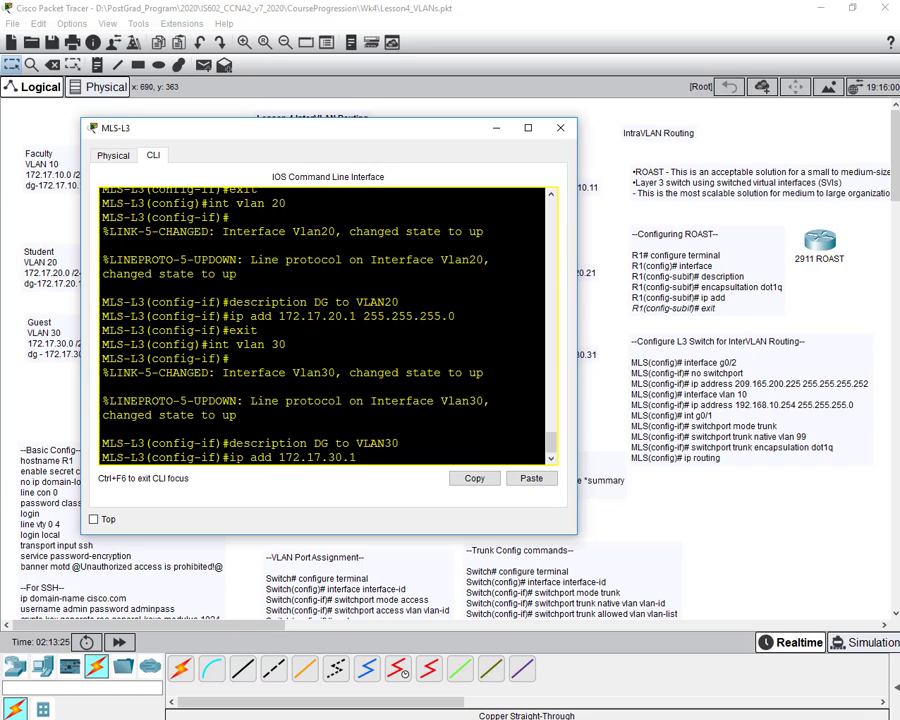
{"action": "type", "text": " 255.255.255.0"}
{"action": "key", "text": "Return"}
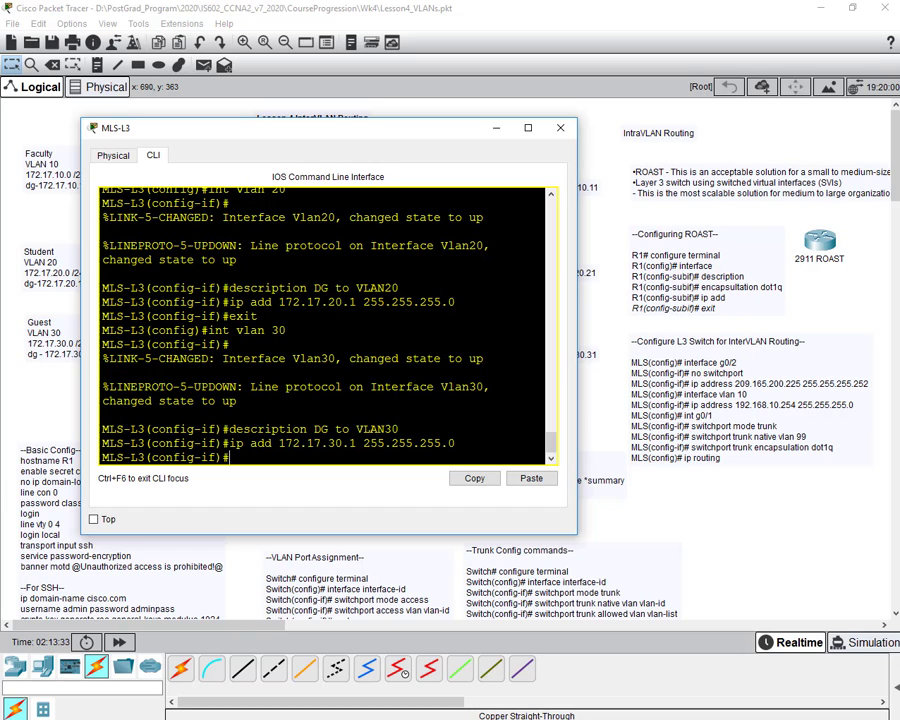
{"action": "type", "text": "end"}
{"action": "key", "text": "Return"}
{"action": "key", "text": "Return"}
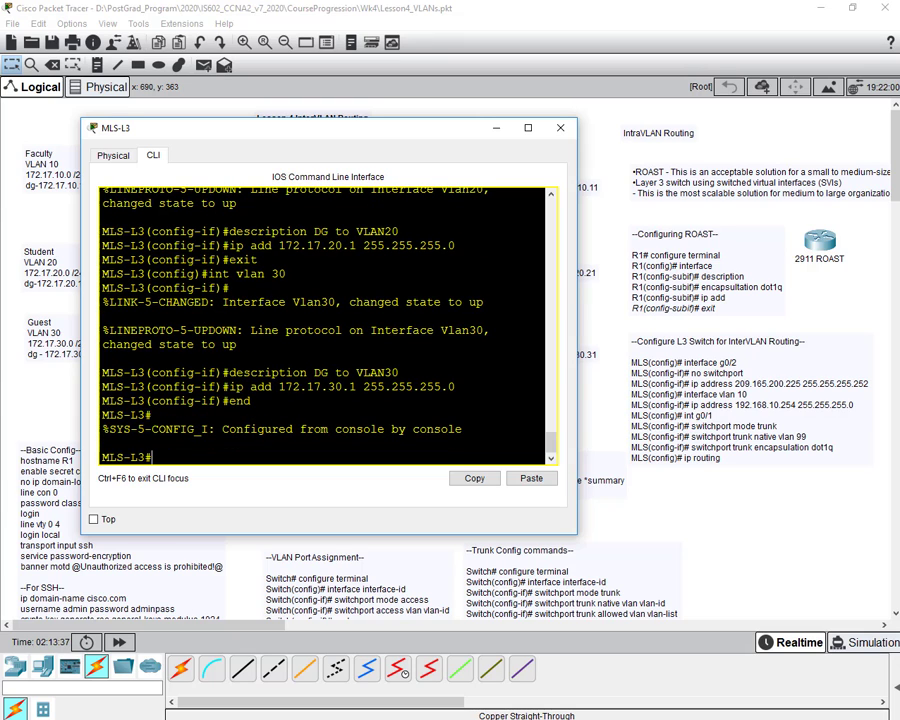
- Bring the topology workspace forward and examine the note on configuring the L3 switch for InterVLAN routing
{"action": "left_click", "coordinate": [762, 487]}
{"action": "left_click", "coordinate": [710, 428]}
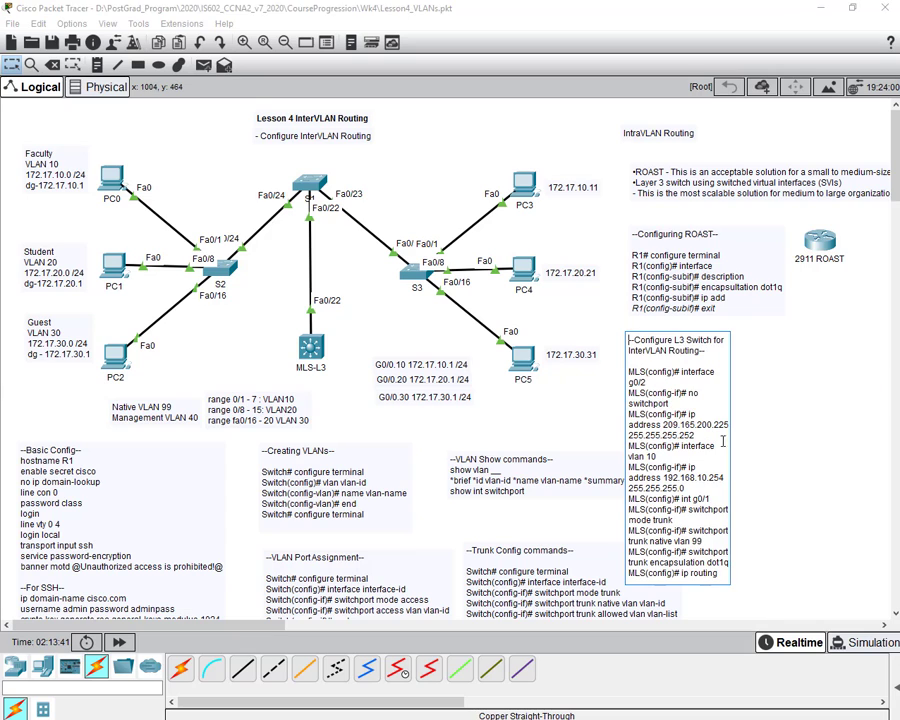
{"action": "left_click", "coordinate": [556, 428]}
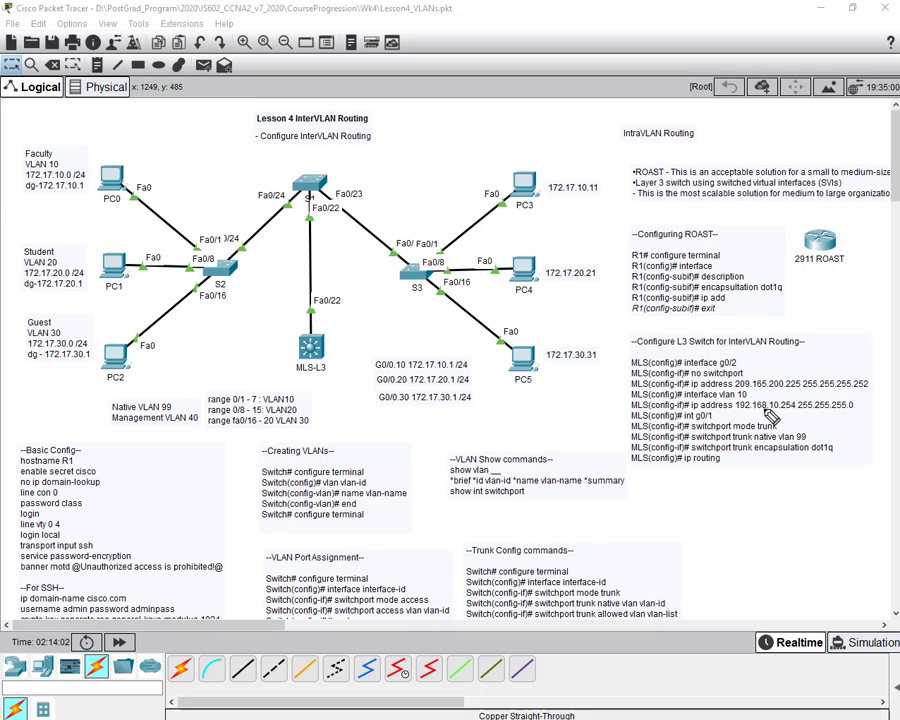
- Open the MLS-L3 command line and enter configuration mode for interface fa0/22
{"action": "mouse_move", "coordinate": [787, 420]}
{"action": "left_mouse_down"}
{"action": "mouse_move", "coordinate": [715, 416]}
{"action": "mouse_move", "coordinate": [622, 428]}
{"action": "mouse_move", "coordinate": [645, 467]}
{"action": "mouse_move", "coordinate": [802, 467]}
{"action": "mouse_move", "coordinate": [832, 420]}
{"action": "left_mouse_up"}
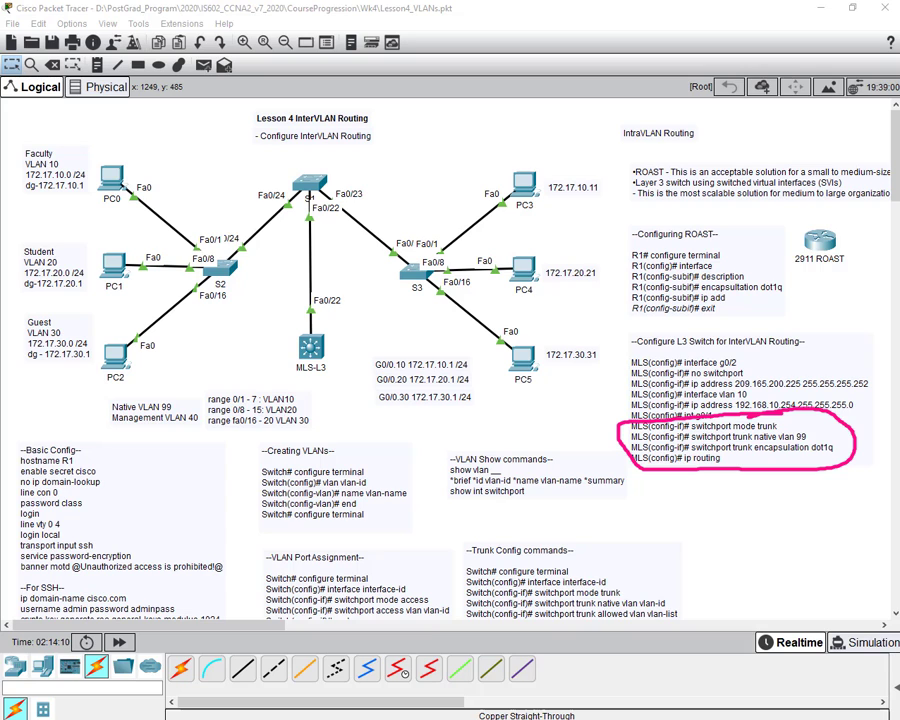
{"action": "left_click", "coordinate": [310, 347]}
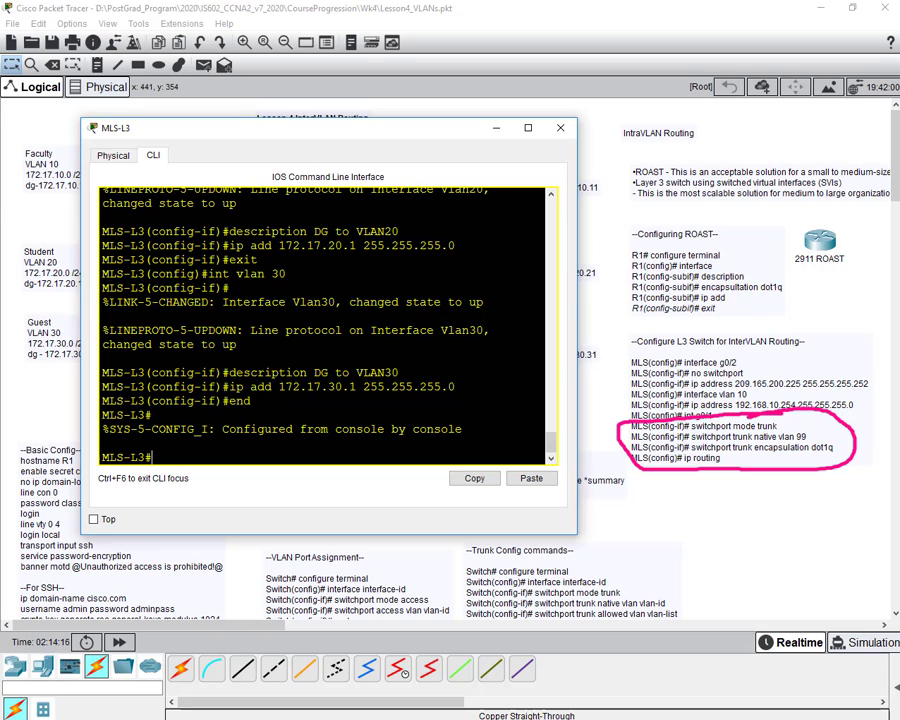
{"action": "type", "text": "conf t"}
{"action": "key", "text": "Return"}
{"action": "type", "text": "int "}
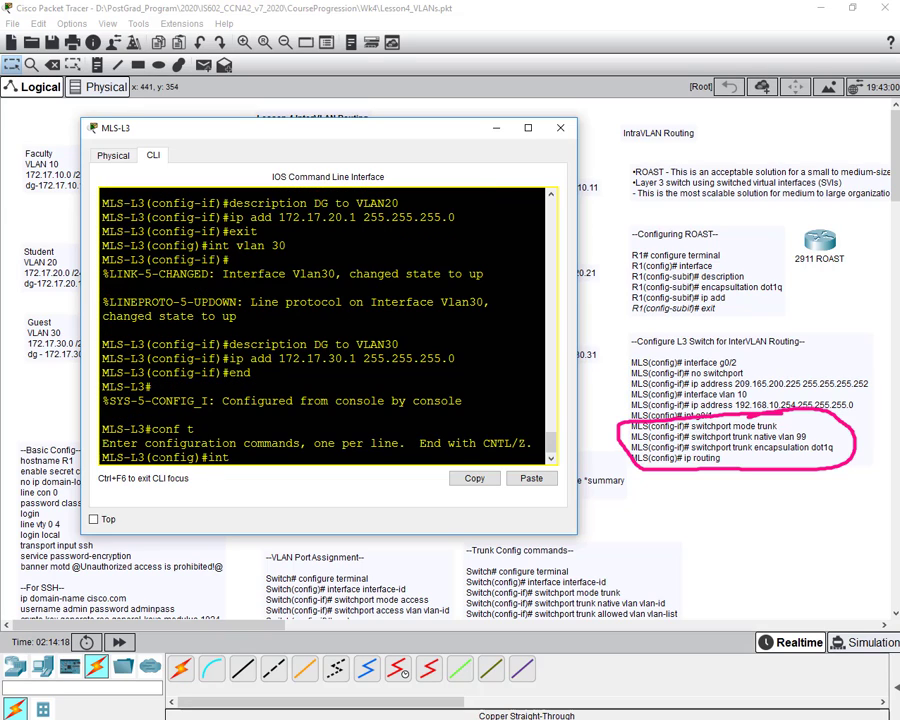
{"action": "type", "text": "g"}
{"action": "key", "text": "BackSpace"}
{"action": "type", "text": "fa0/22"}
{"action": "key", "text": "Return"}
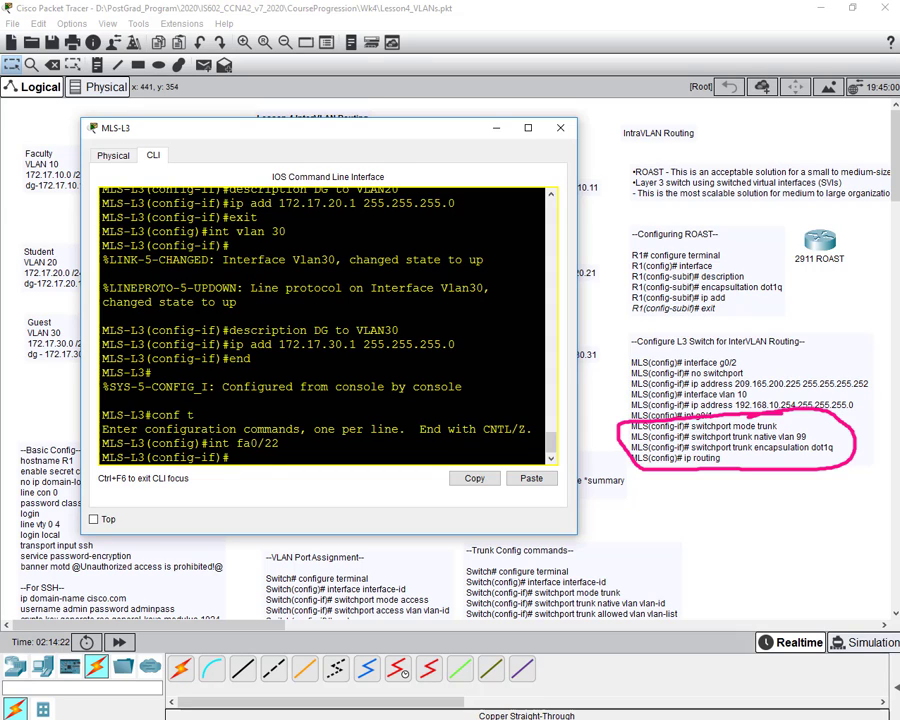
- Try to set interface fa0/22 on MLS-L3 to switchport trunk mode
{"action": "type", "text": "swichport mode trunk"}
{"action": "key", "text": "Return"}
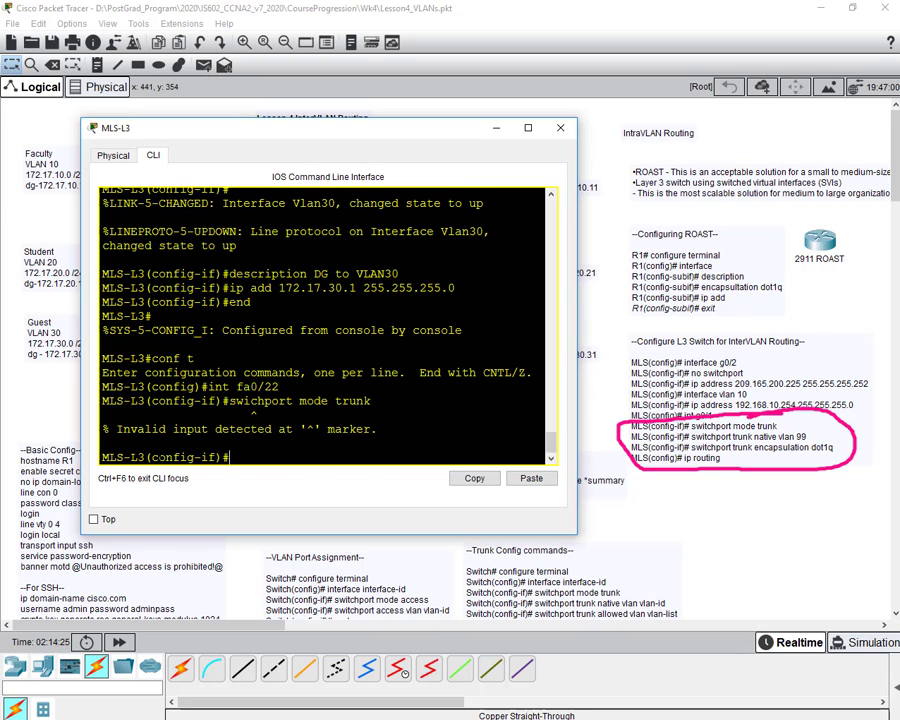
{"action": "type", "text": "switchport mode trunk"}
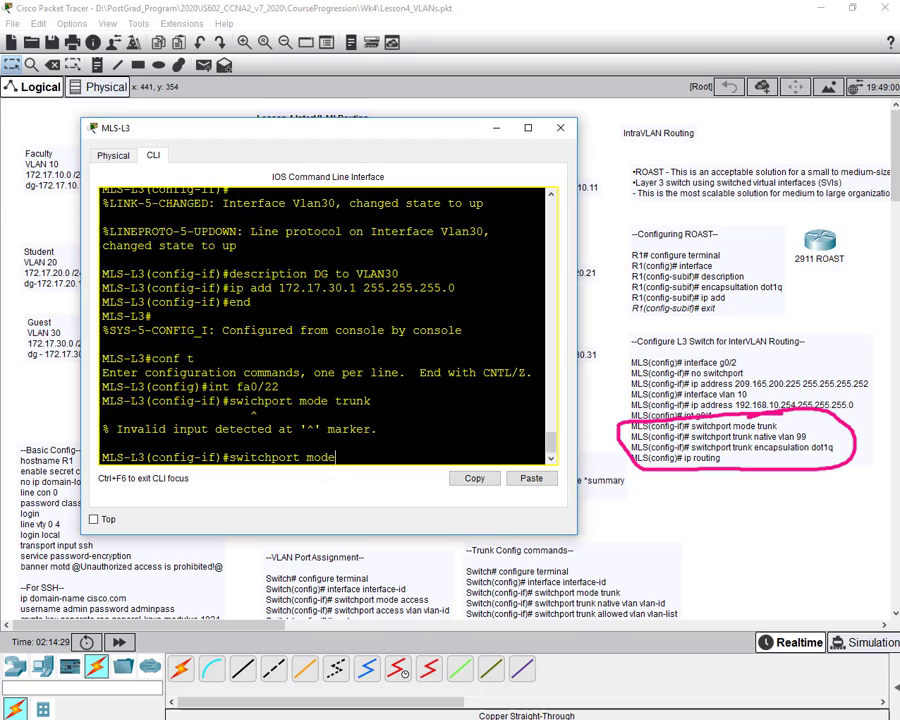
{"action": "key", "text": "Return"}
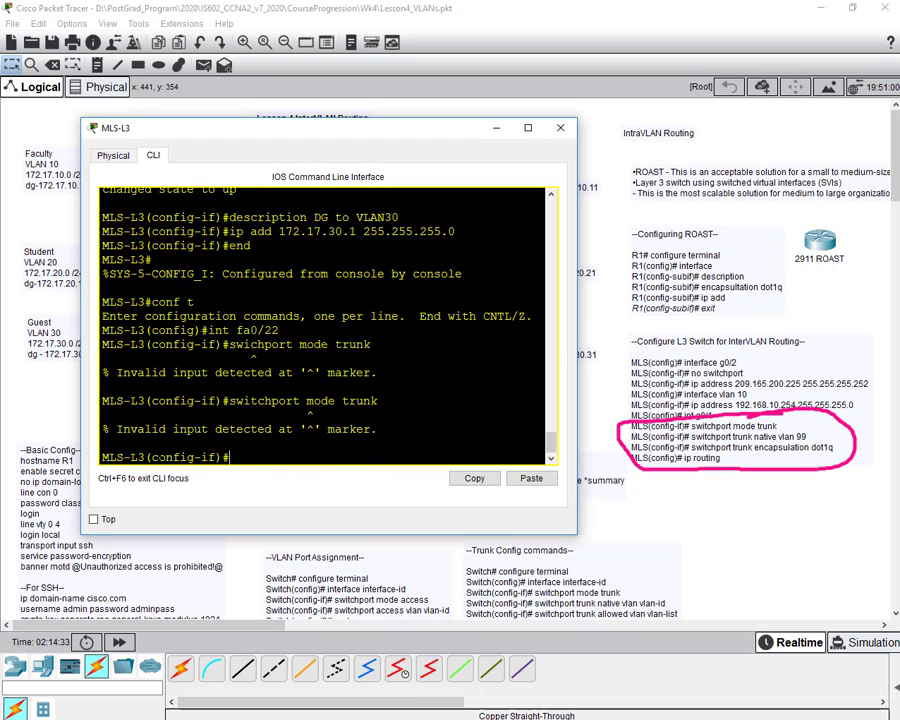
- List the options available for the switchport mode command on interface fa0/22
{"action": "key", "text": "Up"}
{"action": "key", "text": "BackSpace"}
{"action": "key", "text": "BackSpace"}
{"action": "key", "text": "BackSpace"}
{"action": "key", "text": "BackSpace"}
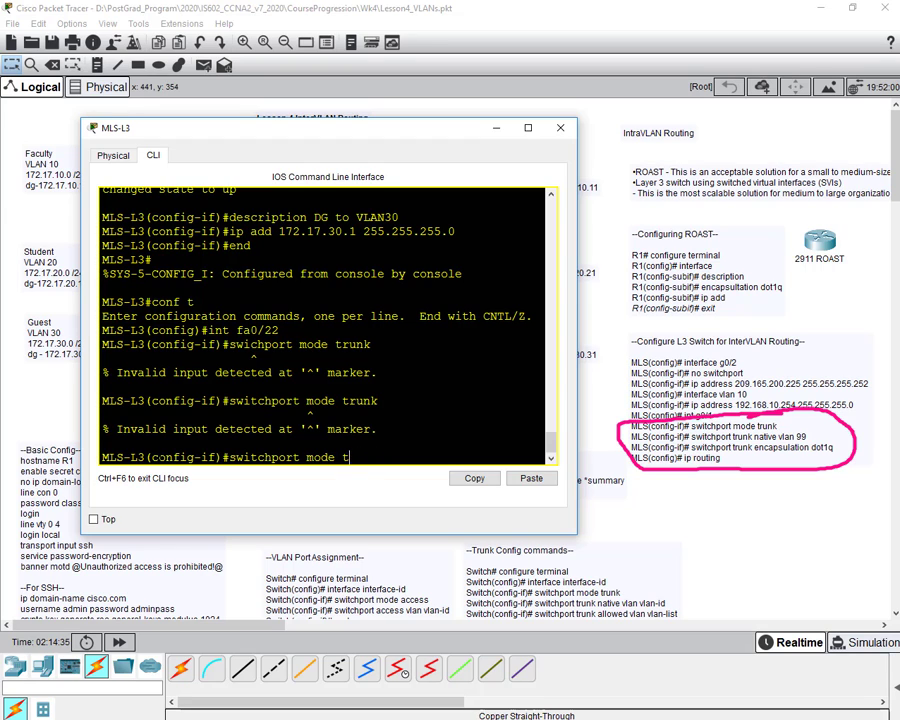
{"action": "key", "text": "BackSpace"}
{"action": "type", "text": "?"}
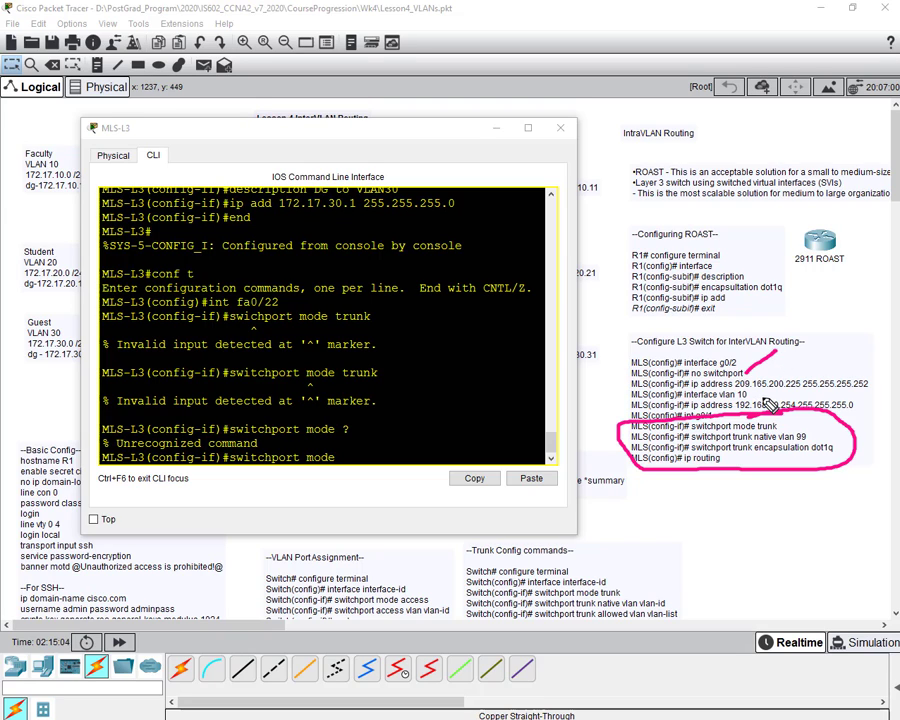
{"action": "left_click_drag", "start_coordinate": [776, 349], "coordinate": [748, 366]}
{"action": "left_click", "coordinate": [347, 463]}
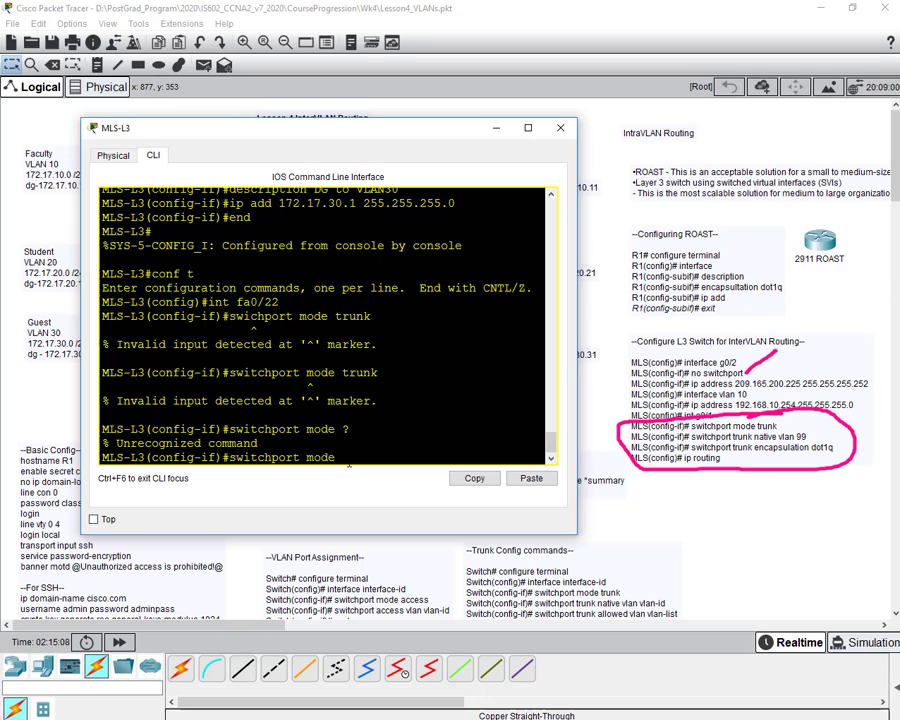
{"action": "left_click_drag", "start_coordinate": [343, 456], "coordinate": [229, 456]}
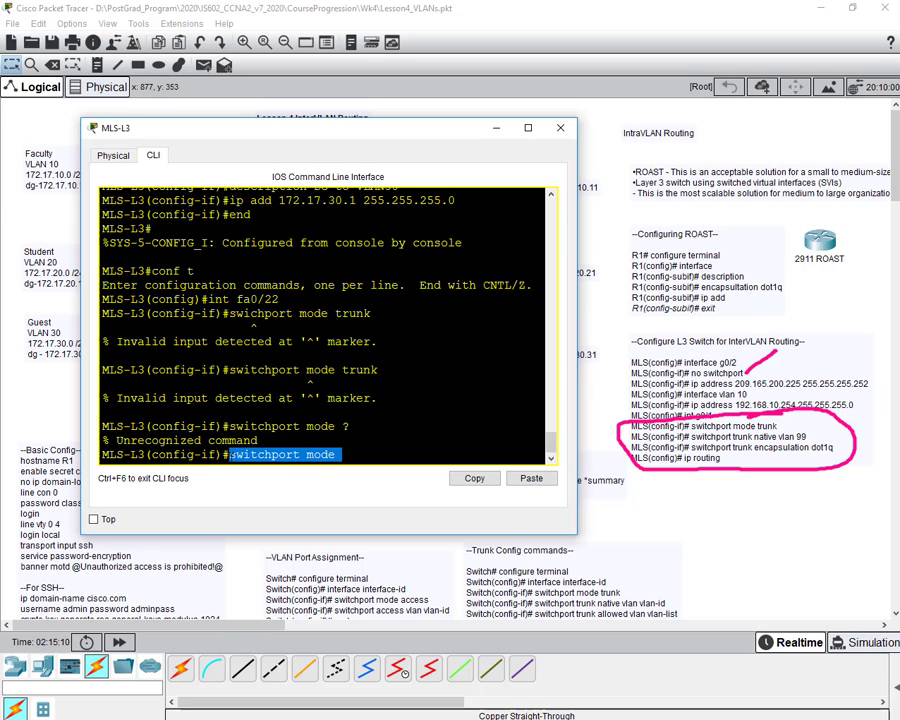
{"action": "type", "text": "no"}
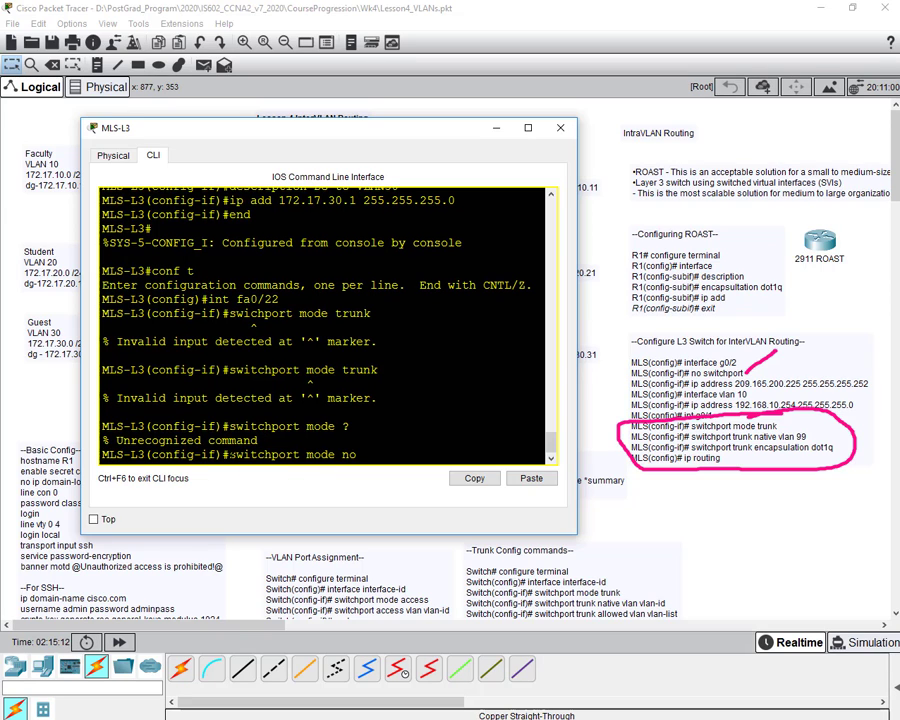
{"action": "key", "text": "BackSpace"}
{"action": "key", "text": "BackSpace"}
{"action": "key", "text": "BackSpace"}
{"action": "key", "text": "BackSpace"}
{"action": "key", "text": "BackSpace"}
{"action": "key", "text": "BackSpace"}
{"action": "key", "text": "BackSpace"}
{"action": "key", "text": "BackSpace"}
{"action": "key", "text": "BackSpace"}
{"action": "key", "text": "BackSpace"}
{"action": "key", "text": "BackSpace"}
{"action": "key", "text": "BackSpace"}
{"action": "key", "text": "BackSpace"}
{"action": "key", "text": "BackSpace"}
{"action": "key", "text": "BackSpace"}
{"action": "key", "text": "BackSpace"}
{"action": "key", "text": "BackSpace"}
{"action": "key", "text": "BackSpace"}
{"action": "type", "text": "no"}
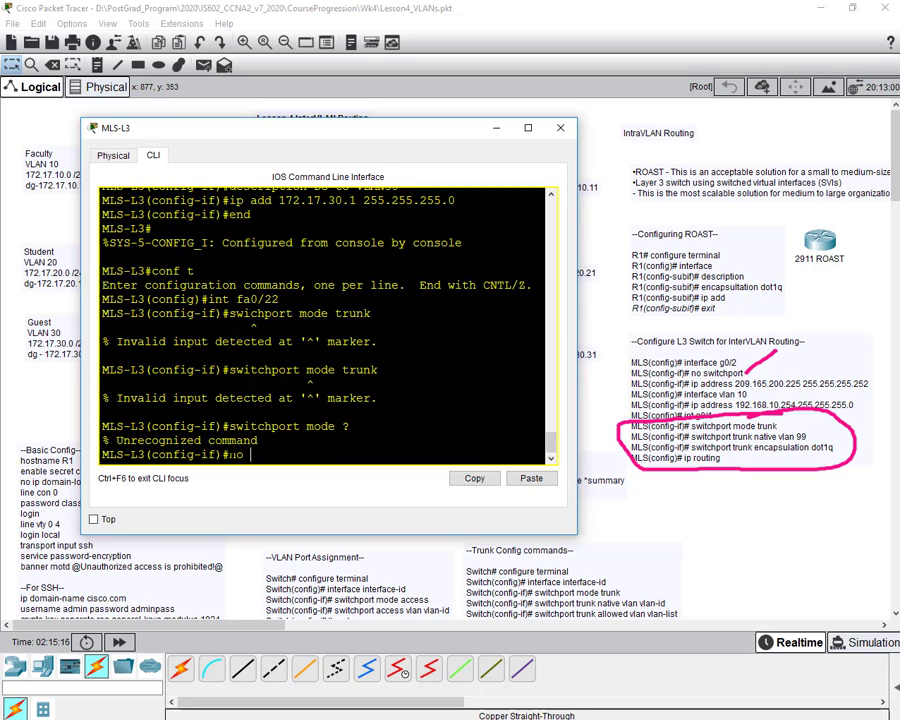
{"action": "key", "text": "BackSpace"}
{"action": "key", "text": "BackSpace"}
{"action": "key", "text": "BackSpace"}
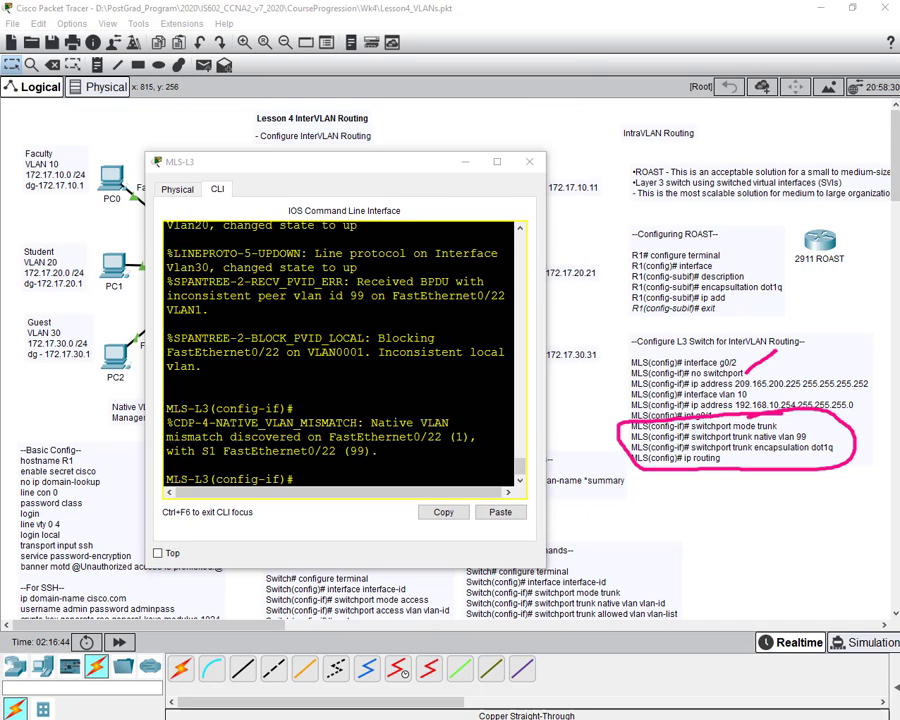
- Make interface fa0/22 a Layer 2 port with the switchport command
{"action": "left_click", "coordinate": [314, 484]}
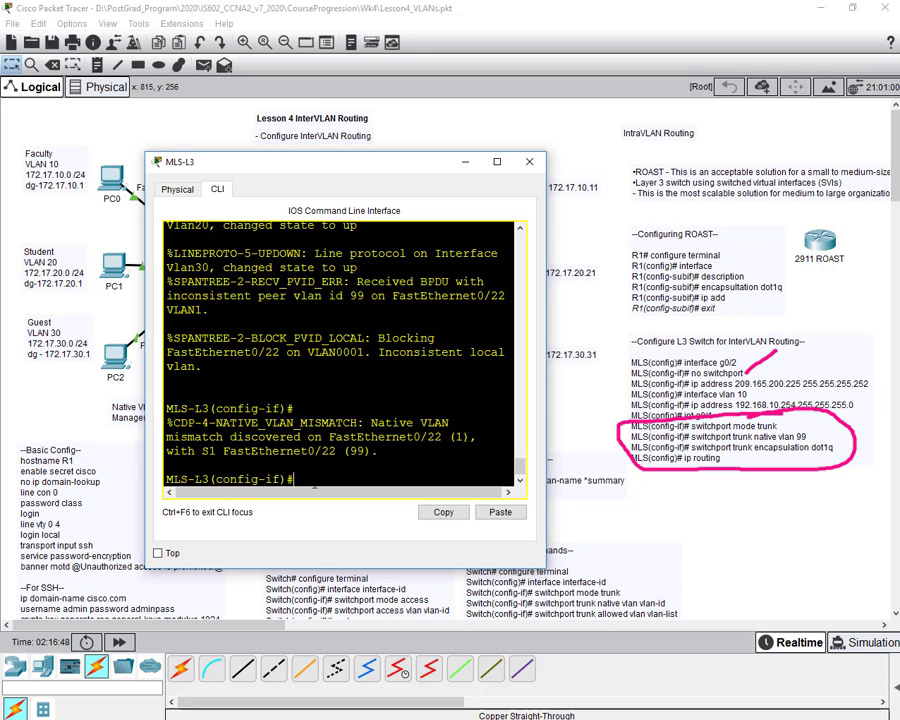
{"action": "type", "text": "switchport"}
{"action": "key", "text": "Return"}
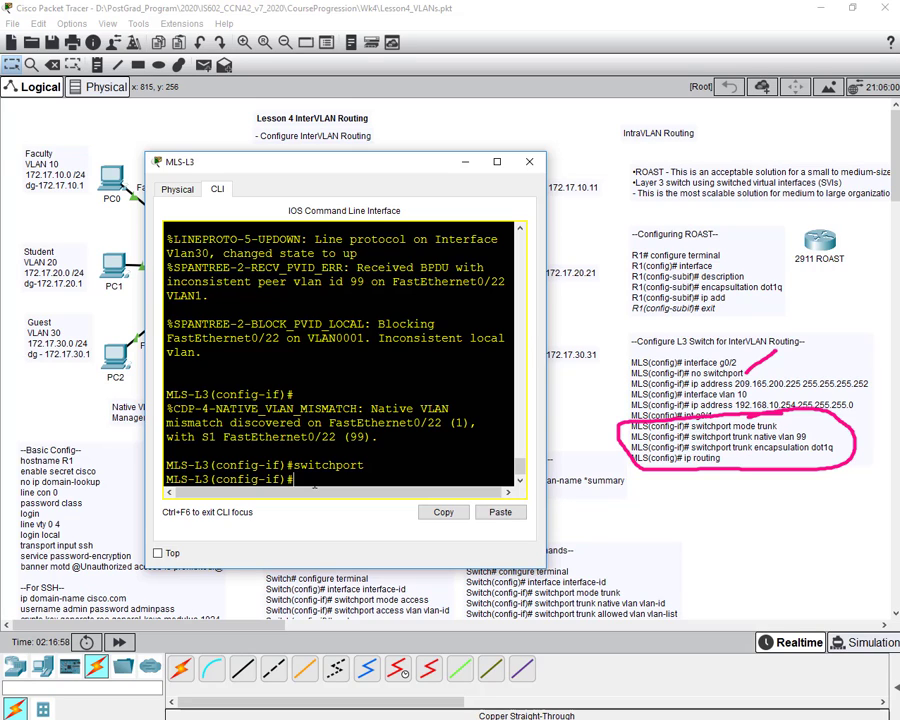
- Try to put the Layer 2 port fa0/22 into trunk mode
{"action": "type", "text": "witchport "}
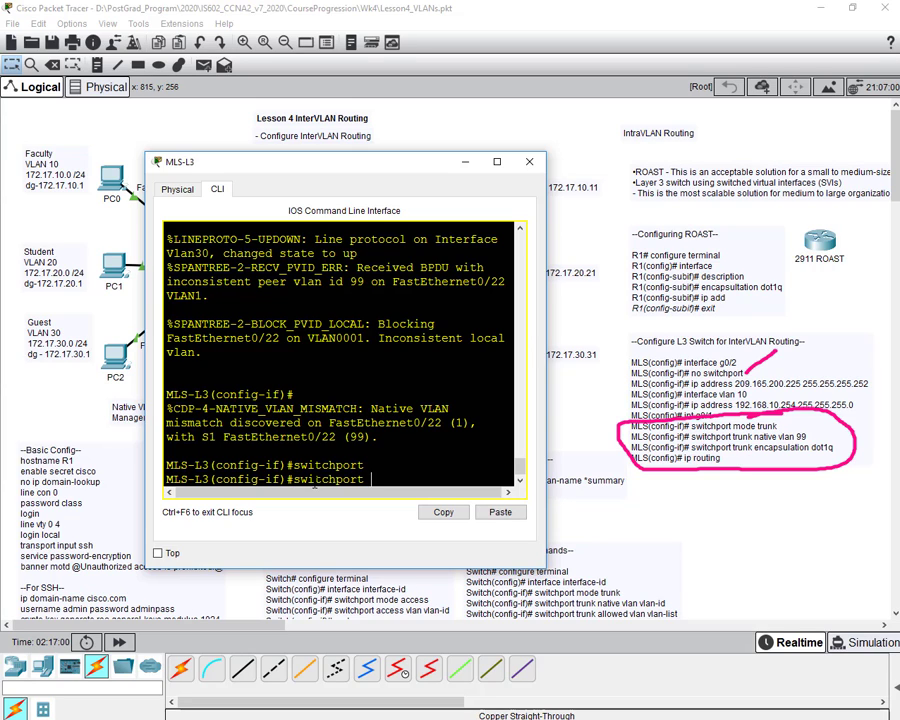
{"action": "type", "text": "mode trunk"}
{"action": "key", "text": "Return"}
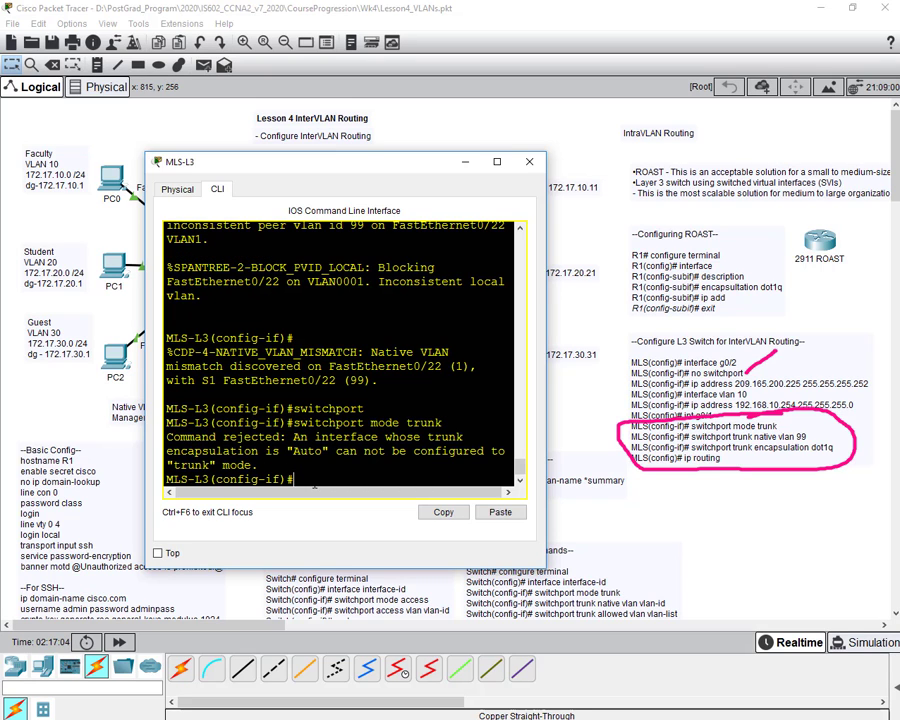
- Widen the MLS-L3 console window and examine the rejection message about trunk encapsulation
{"action": "left_click_drag", "start_coordinate": [145, 413], "coordinate": [70, 413]}
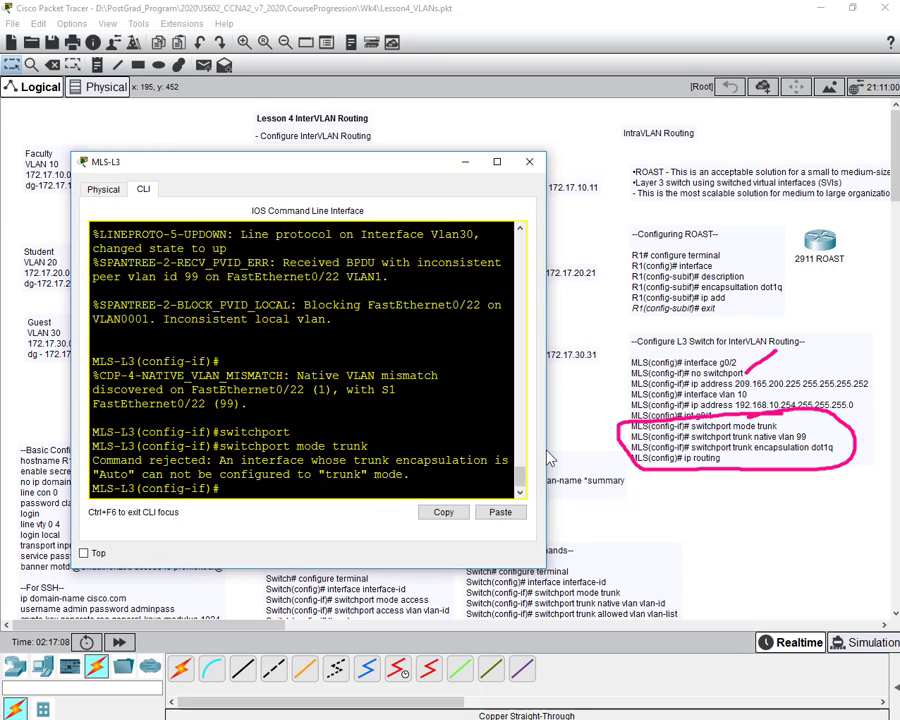
{"action": "left_click_drag", "start_coordinate": [546, 452], "coordinate": [593, 452]}
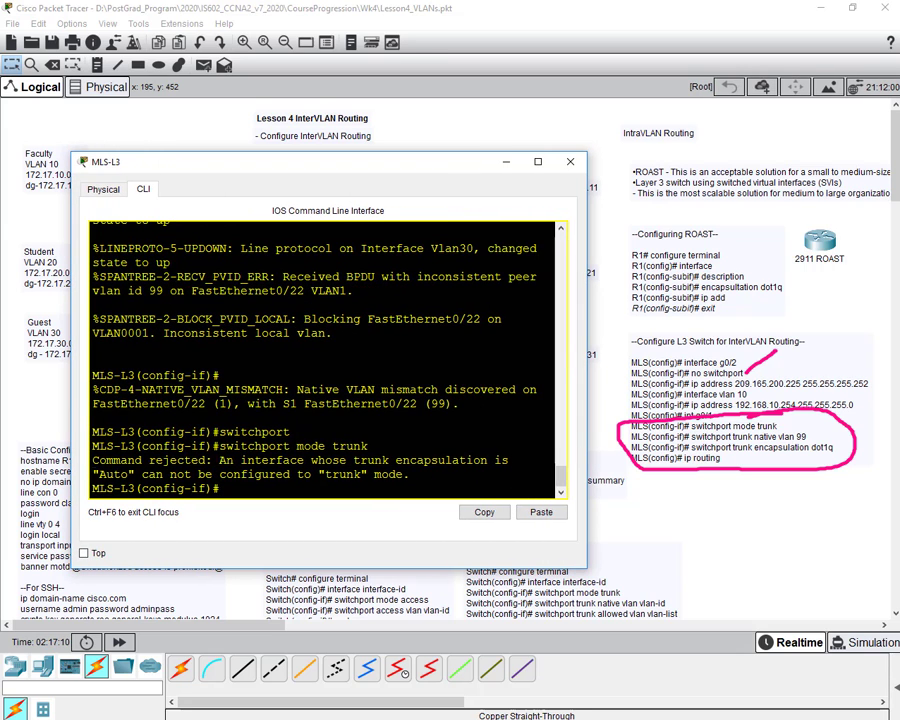
{"action": "left_click_drag", "start_coordinate": [219, 460], "coordinate": [409, 474]}
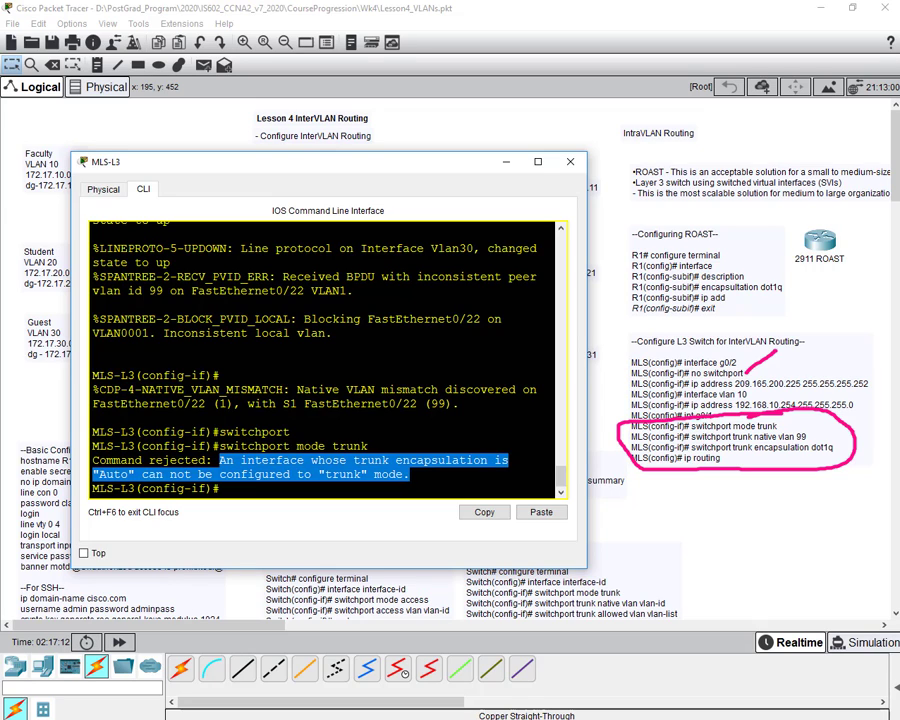
{"action": "left_click", "coordinate": [221, 489]}
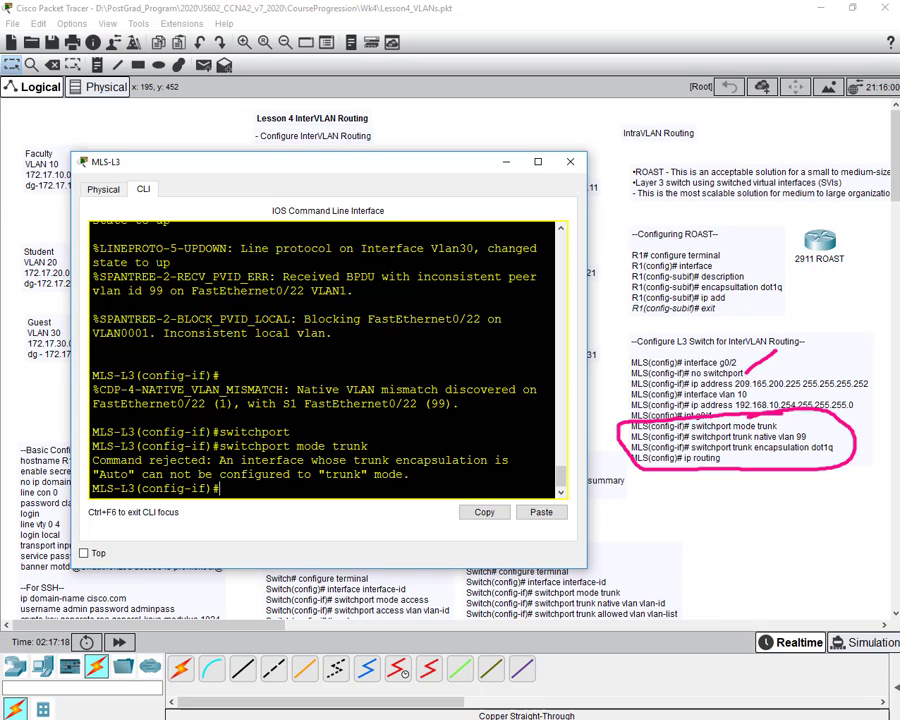
- Try to set dot1q encapsulation on fa0/22 with "switchport mode trunk encapsulation dot1q"
{"action": "type", "text": "switchport mode trunk "}
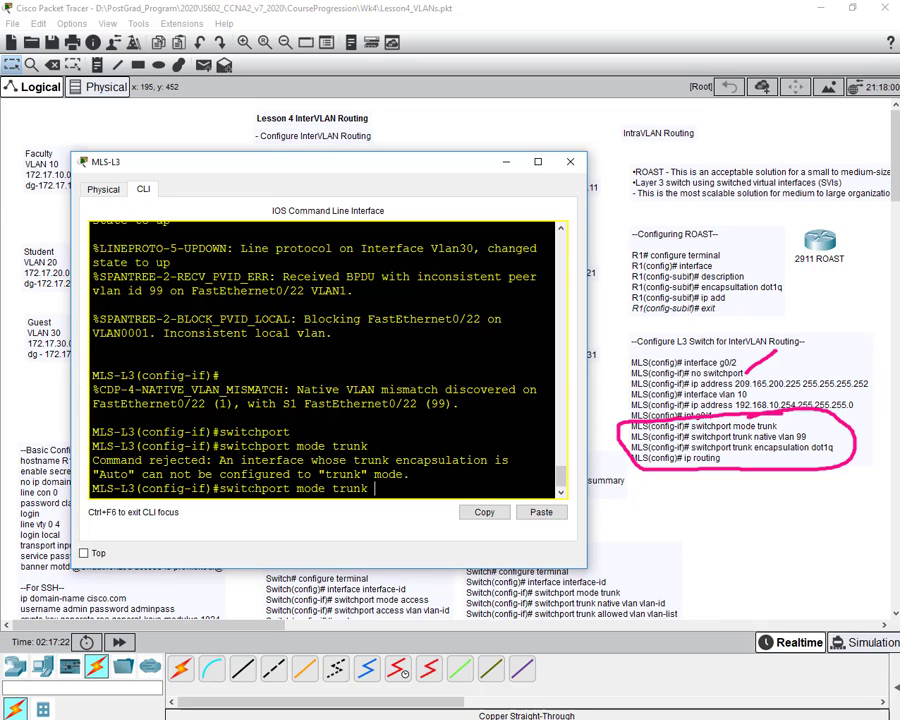
{"action": "type", "text": "encapsulation dot1q"}
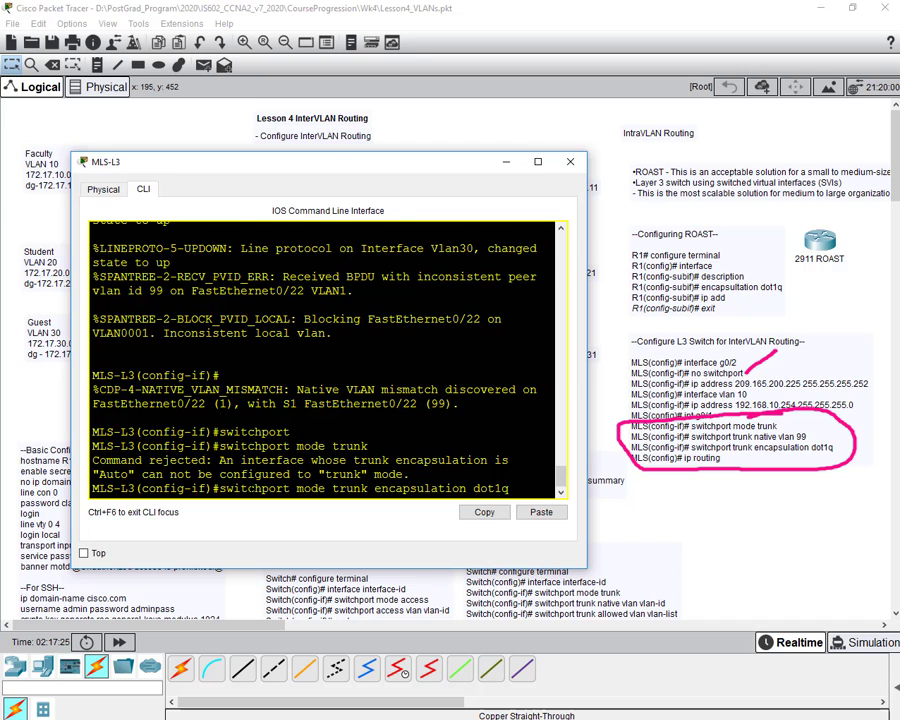
{"action": "key", "text": "Return"}
- Enlarge the console window to list the options following "switchport mode trunk", and rerun the bare command on fa0/22
{"action": "key", "text": "Up"}
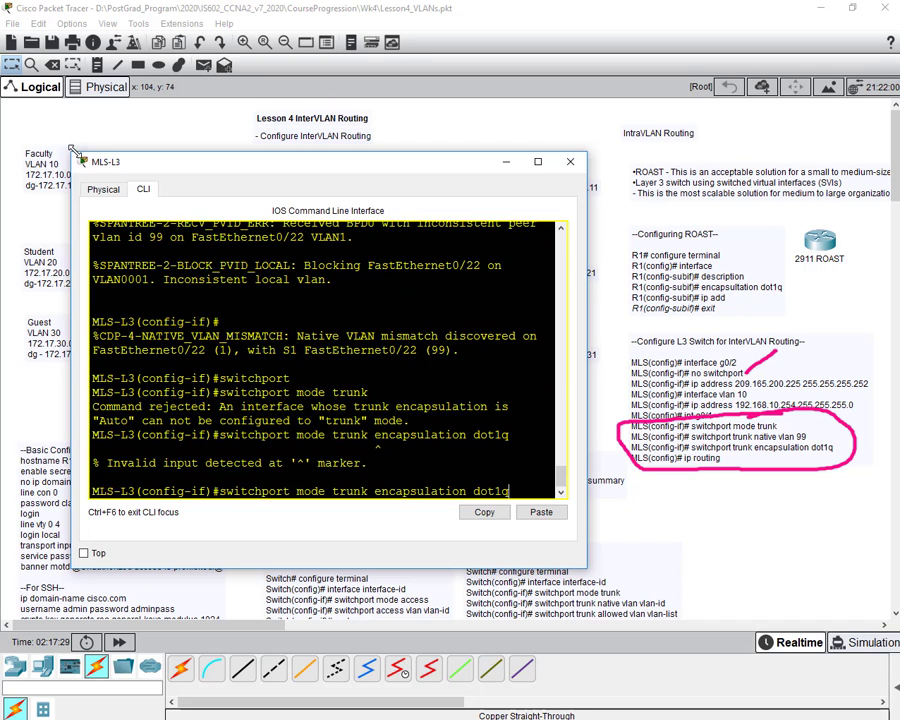
{"action": "left_click_drag", "start_coordinate": [72, 153], "coordinate": [19, 121]}
{"action": "left_click_drag", "start_coordinate": [457, 488], "coordinate": [357, 488]}
{"action": "key", "text": "BackSpace"}
{"action": "key", "text": "BackSpace"}
{"action": "key", "text": "BackSpace"}
{"action": "key", "text": "BackSpace"}
{"action": "key", "text": "BackSpace"}
{"action": "key", "text": "BackSpace"}
{"action": "key", "text": "BackSpace"}
{"action": "key", "text": "BackSpace"}
{"action": "key", "text": "BackSpace"}
{"action": "key", "text": "BackSpace"}
{"action": "key", "text": "BackSpace"}
{"action": "key", "text": "BackSpace"}
{"action": "key", "text": "BackSpace"}
{"action": "key", "text": "BackSpace"}
{"action": "key", "text": "BackSpace"}
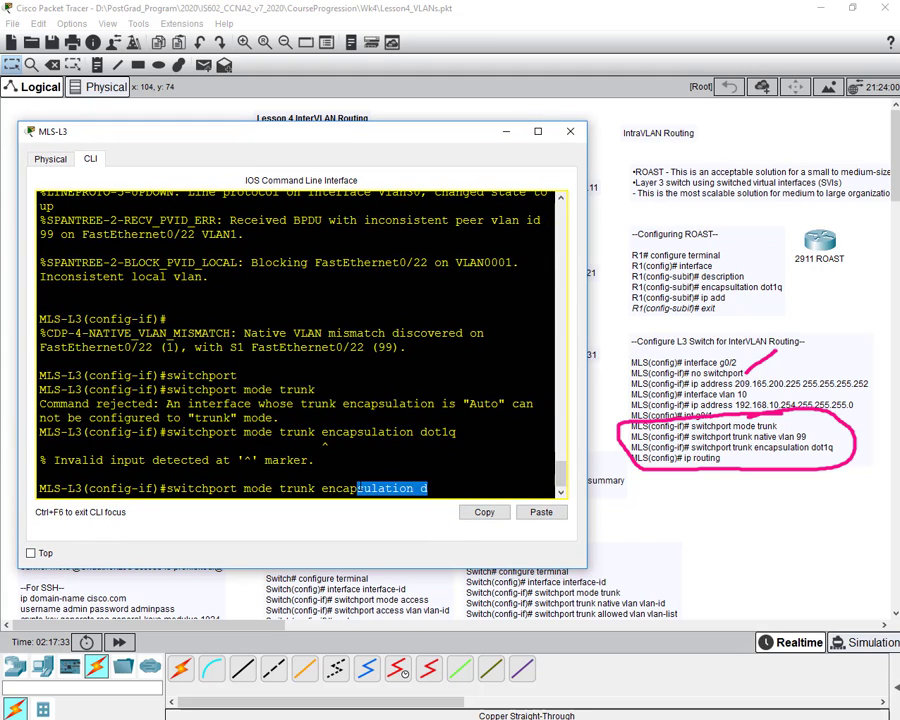
{"action": "key", "text": "BackSpace"}
{"action": "key", "text": "BackSpace"}
{"action": "key", "text": "BackSpace"}
{"action": "key", "text": "BackSpace"}
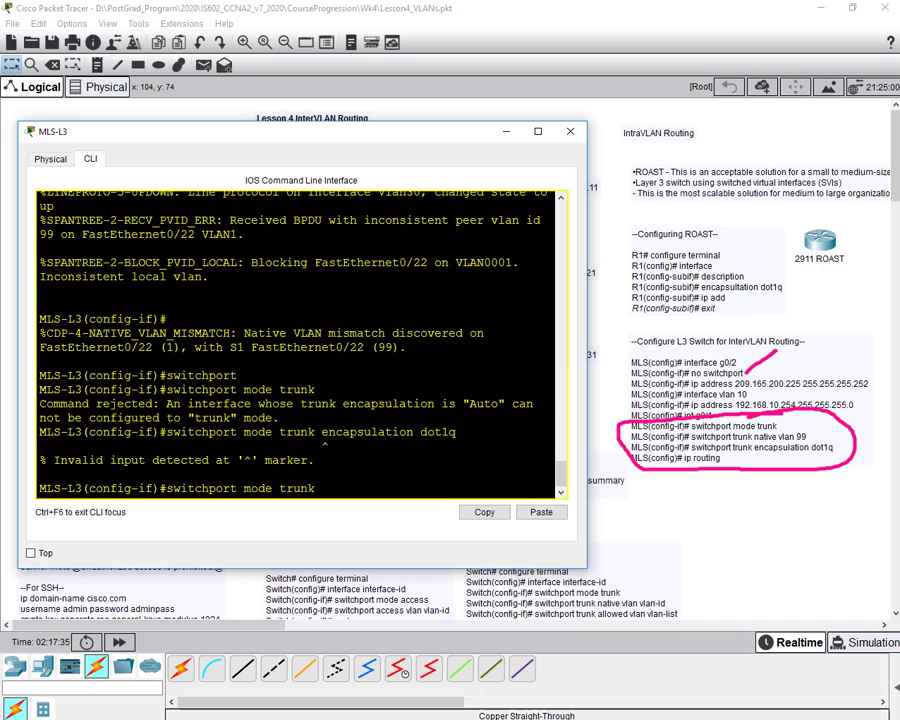
{"action": "type", "text": "?"}
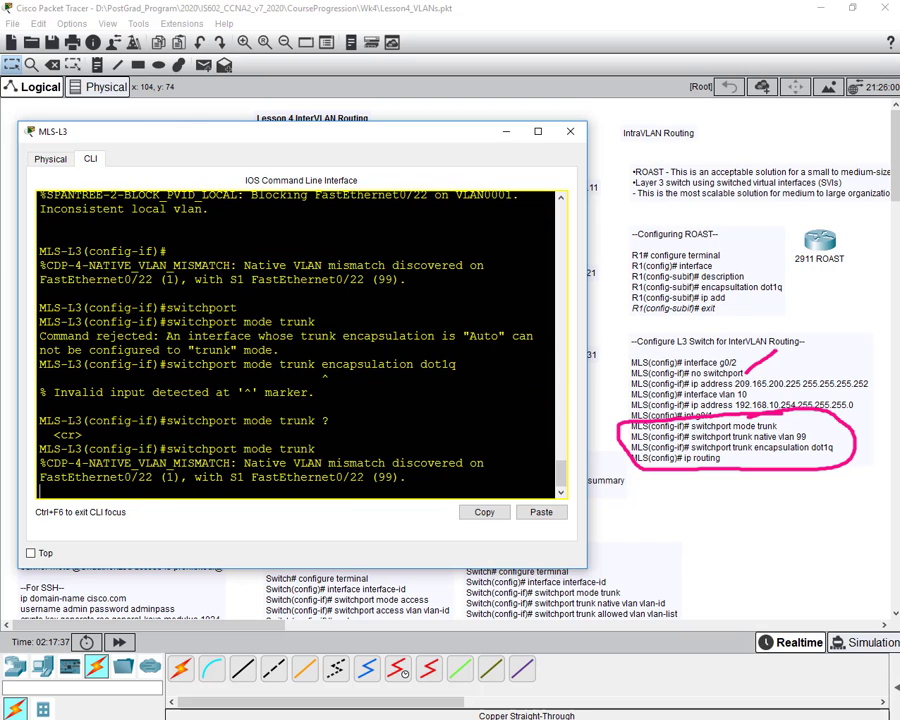
{"action": "key", "text": "Return"}
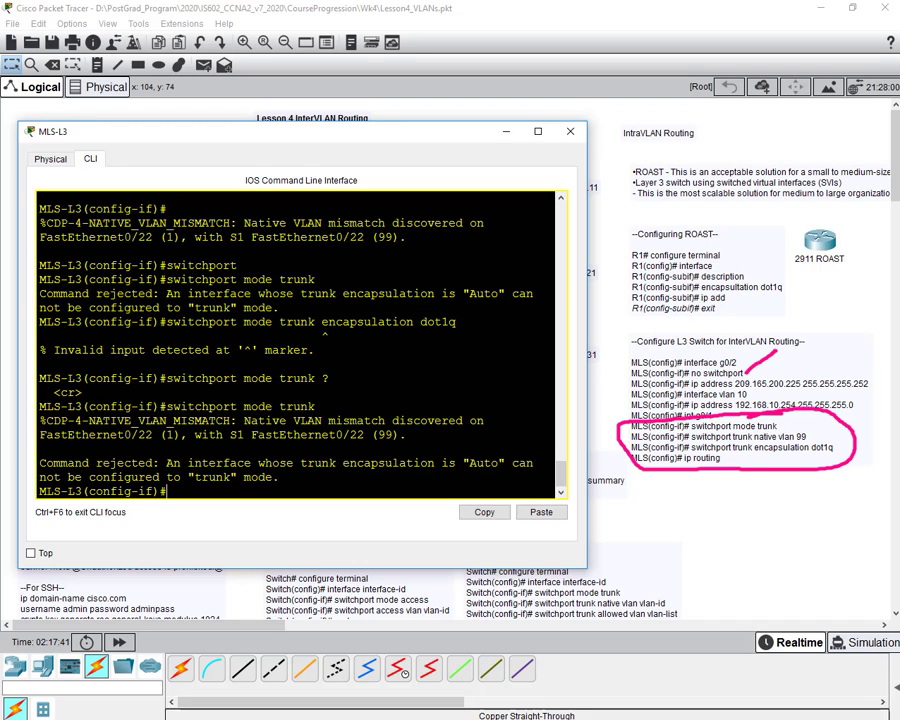
- Set the trunk native VLAN of interface fa0/22 to 99
{"action": "type", "text": "siw"}
{"action": "type", "text": "itchport "}
{"action": "type", "text": "trunk"}
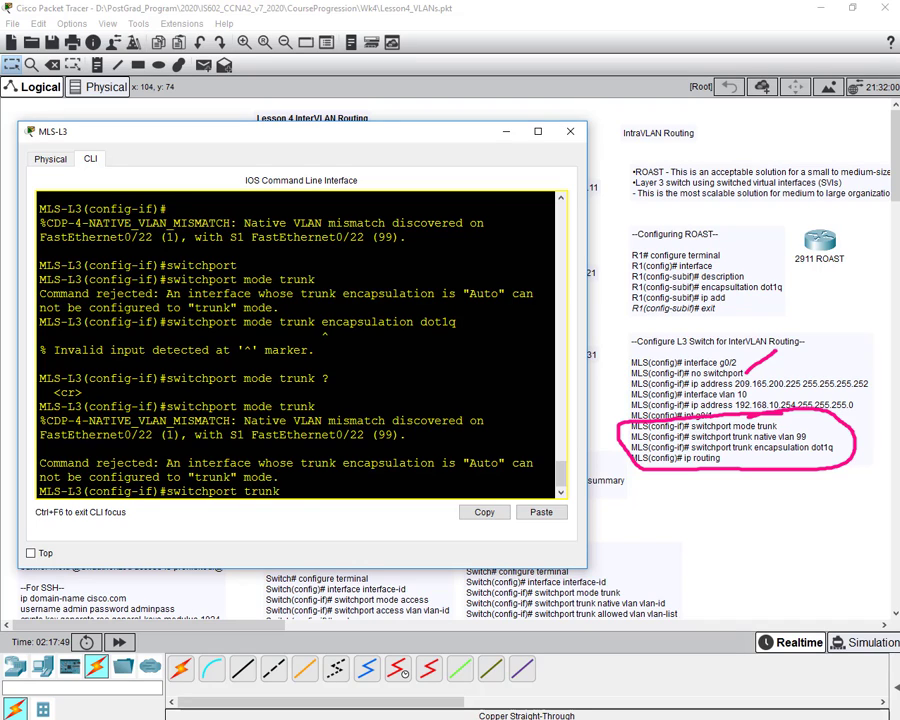
{"action": "type", "text": " native vlan 99"}
{"action": "key", "text": "Return"}
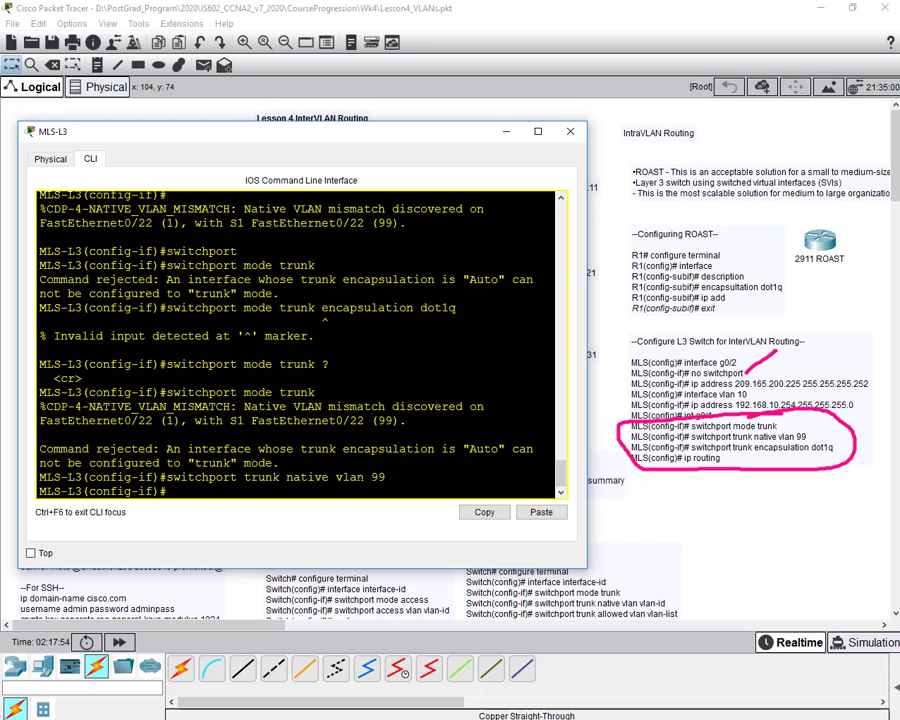
- Try to put interface fa0/22 into trunk mode with "switchport mode trunk"
{"action": "type", "text": "switchport mode trunk"}
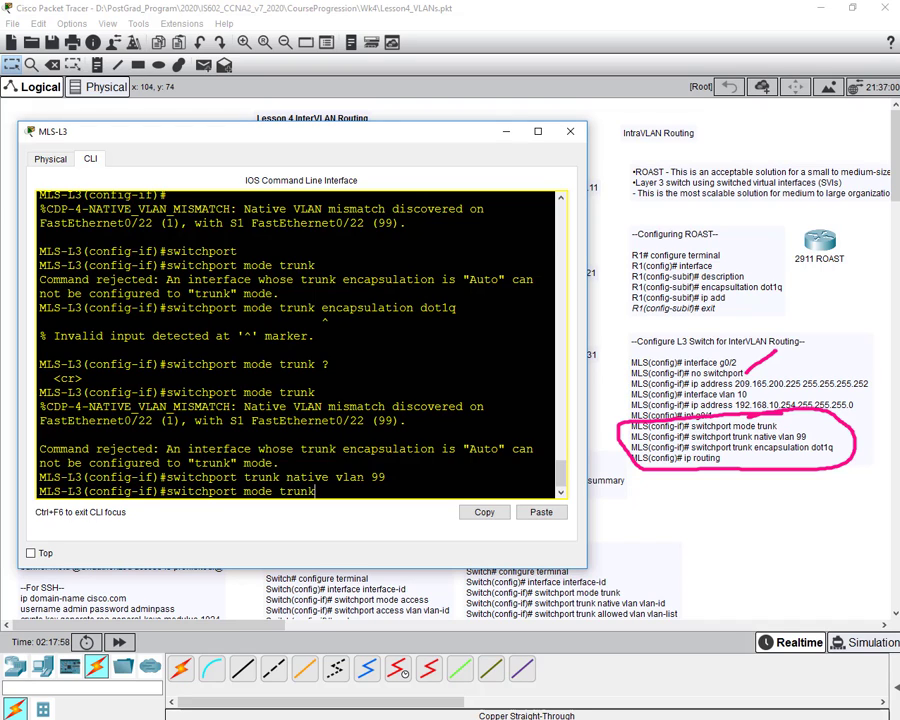
{"action": "key", "text": "Return"}
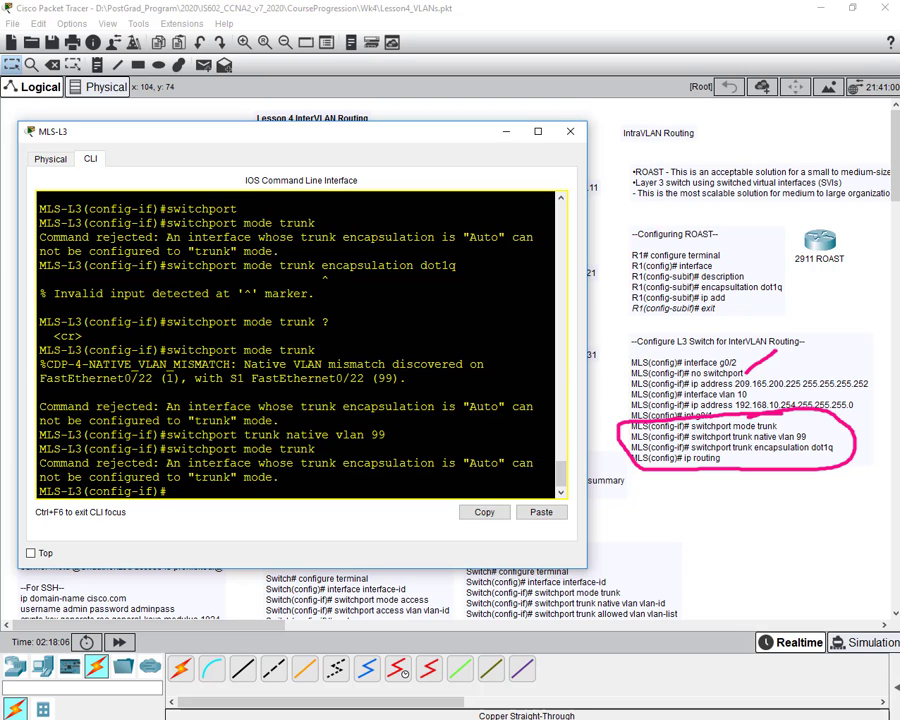
{"action": "key", "text": "Return"}
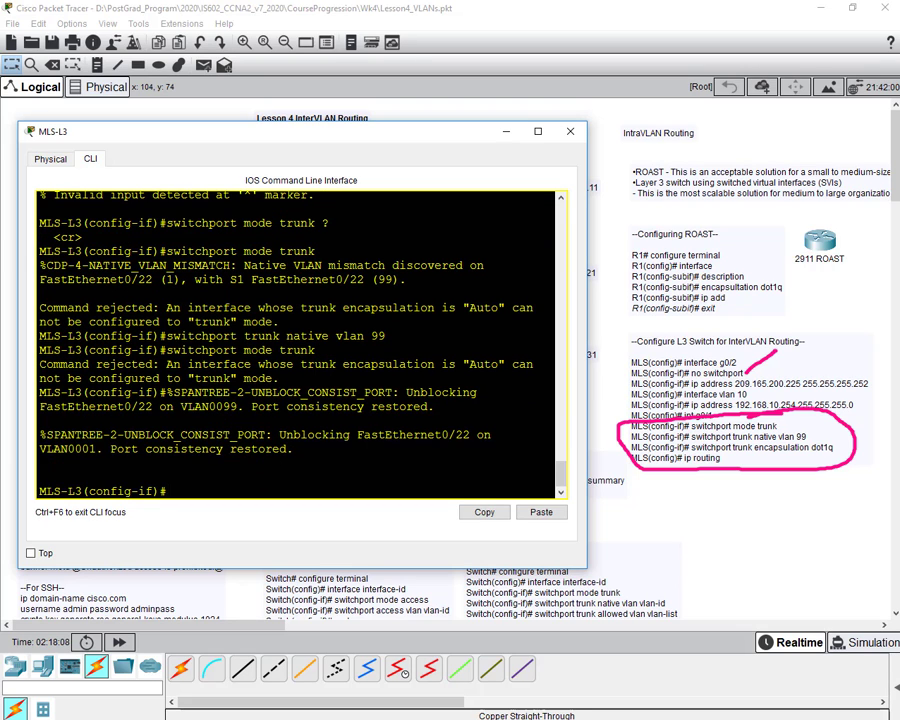
- List the available interface configuration commands and the options following "switchport" on fa0/22
{"action": "type", "text": "?"}
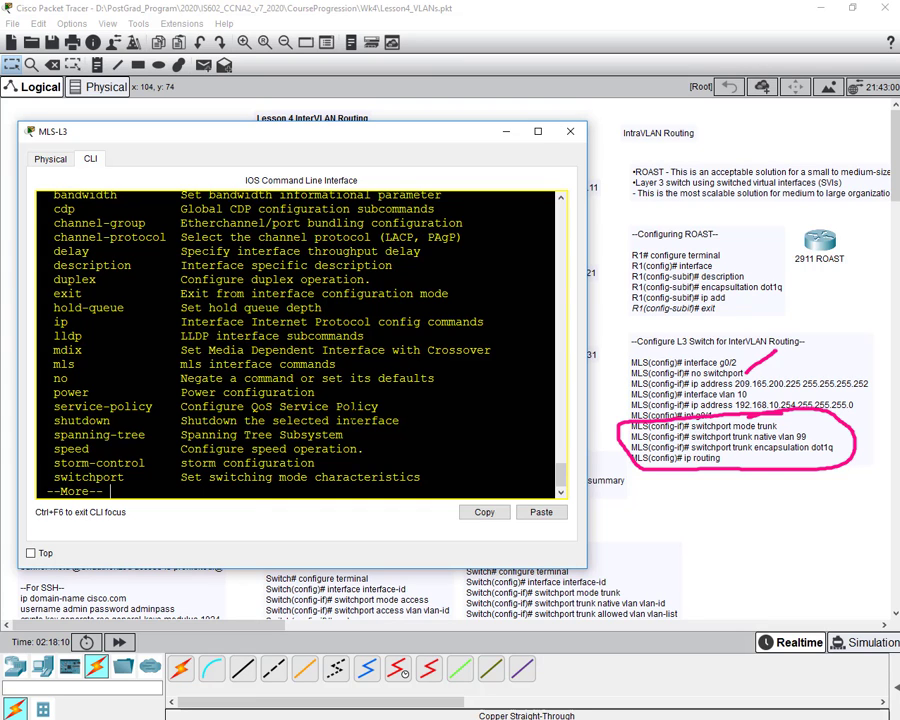
{"action": "scroll", "coordinate": [353, 412], "scroll_direction": "up", "scroll_amount": 2}
{"action": "scroll", "coordinate": [361, 377], "scroll_direction": "down", "scroll_amount": 3}
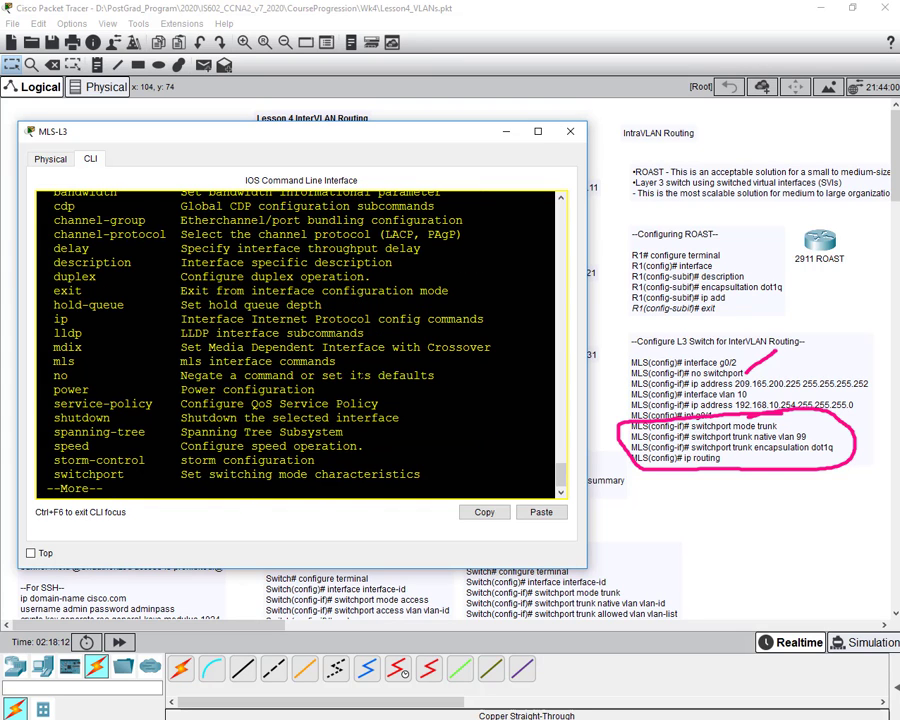
{"action": "key", "text": "Return"}
{"action": "key", "text": "Return"}
{"action": "key", "text": "Return"}
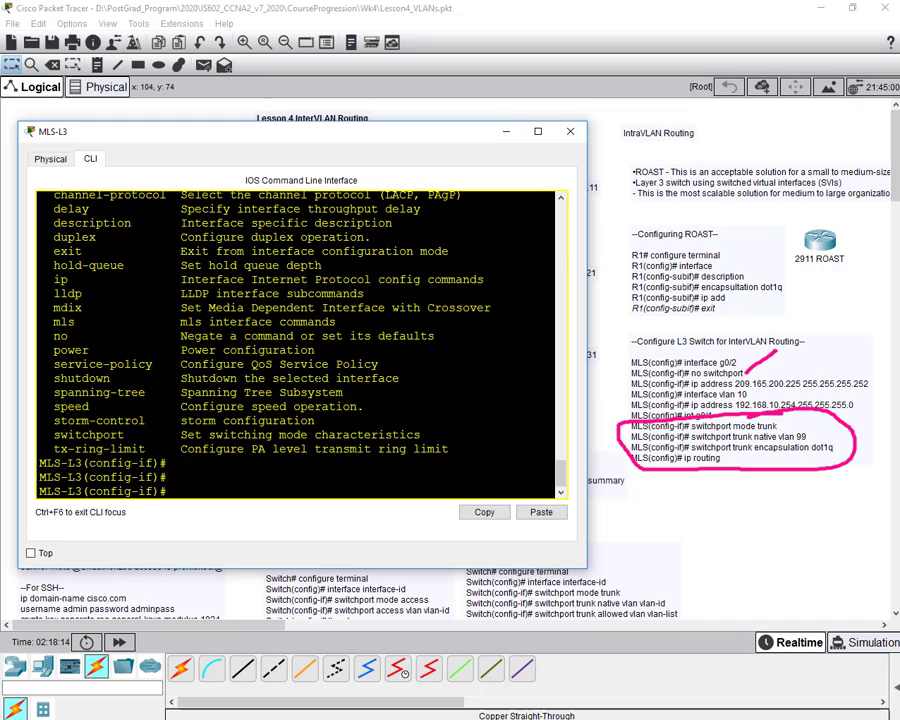
{"action": "type", "text": "switchport ?"}
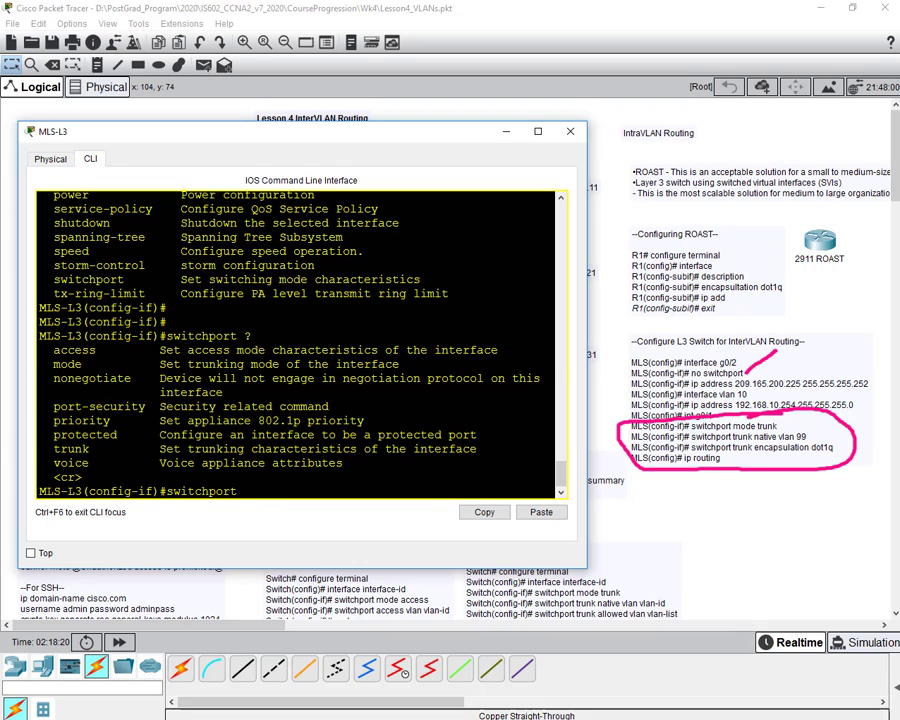
- Set the trunk encapsulation of fa0/22 to dot1q after listing its options, and put the port into trunk mode
{"action": "type", "text": "trunk encapsulation "}
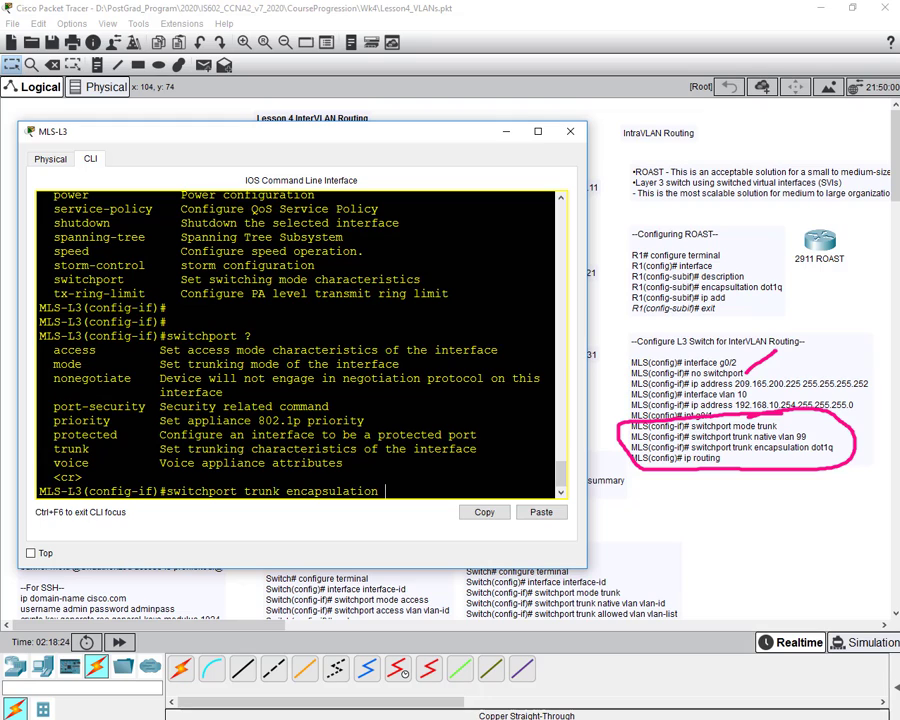
{"action": "type", "text": "?"}
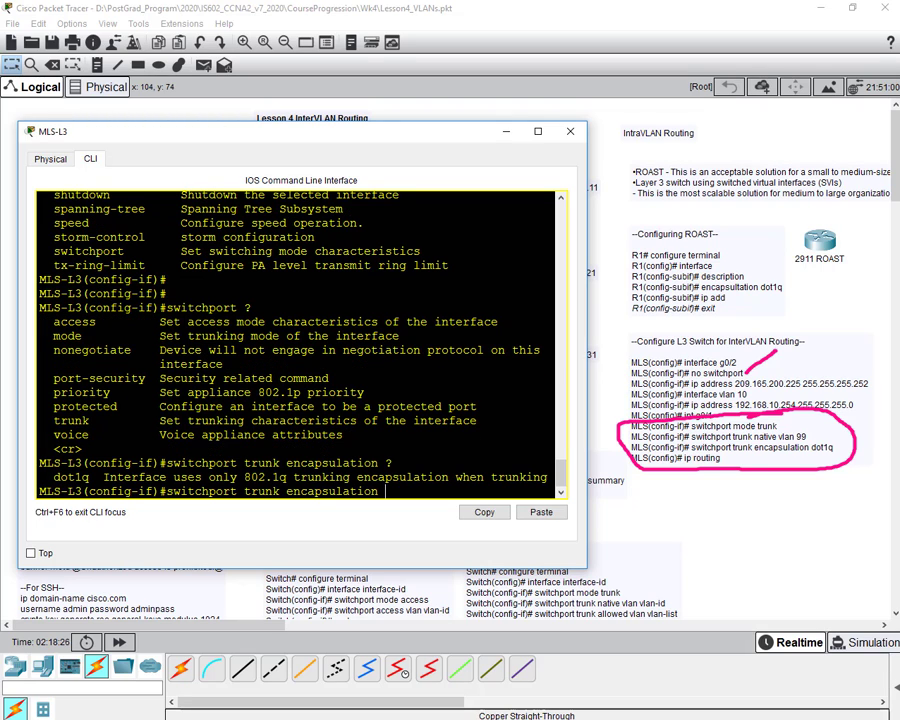
{"action": "type", "text": "dot1"}
{"action": "key", "text": "Tab"}
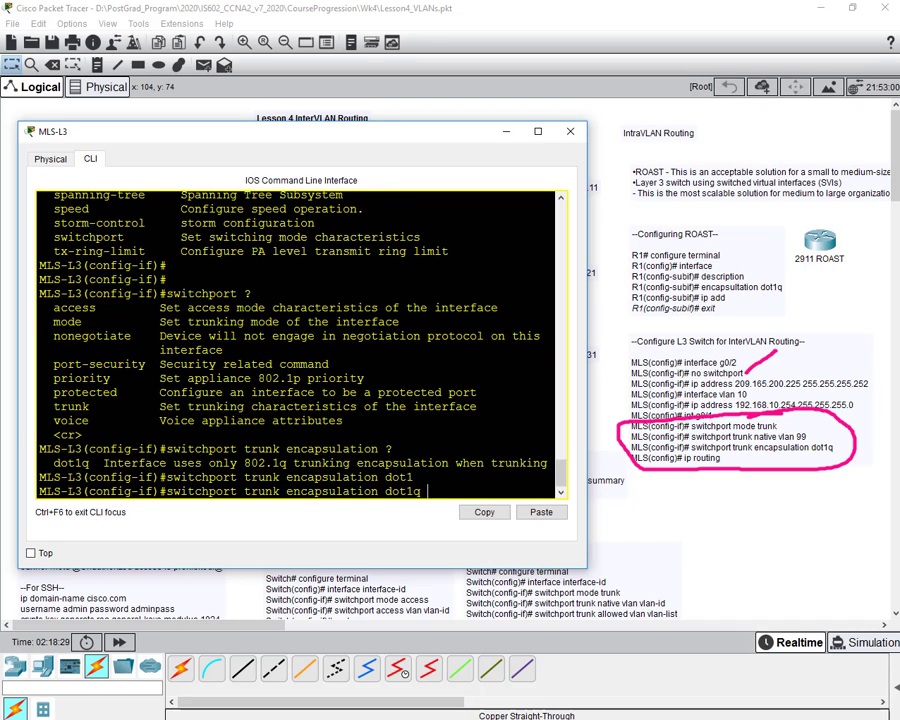
{"action": "key", "text": "Return"}
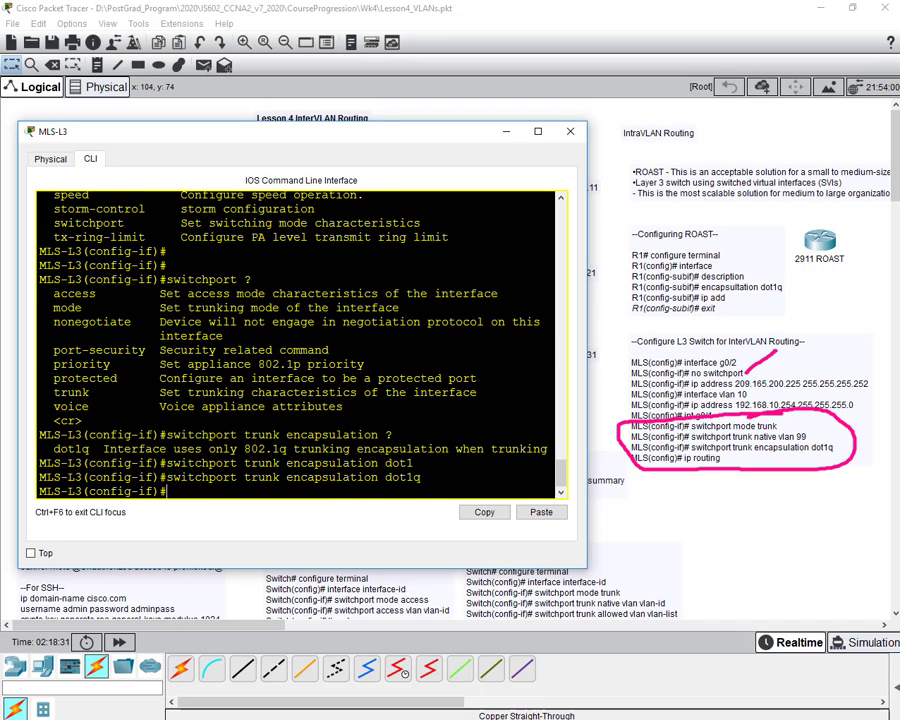
{"action": "type", "text": "switchport mode trunk"}
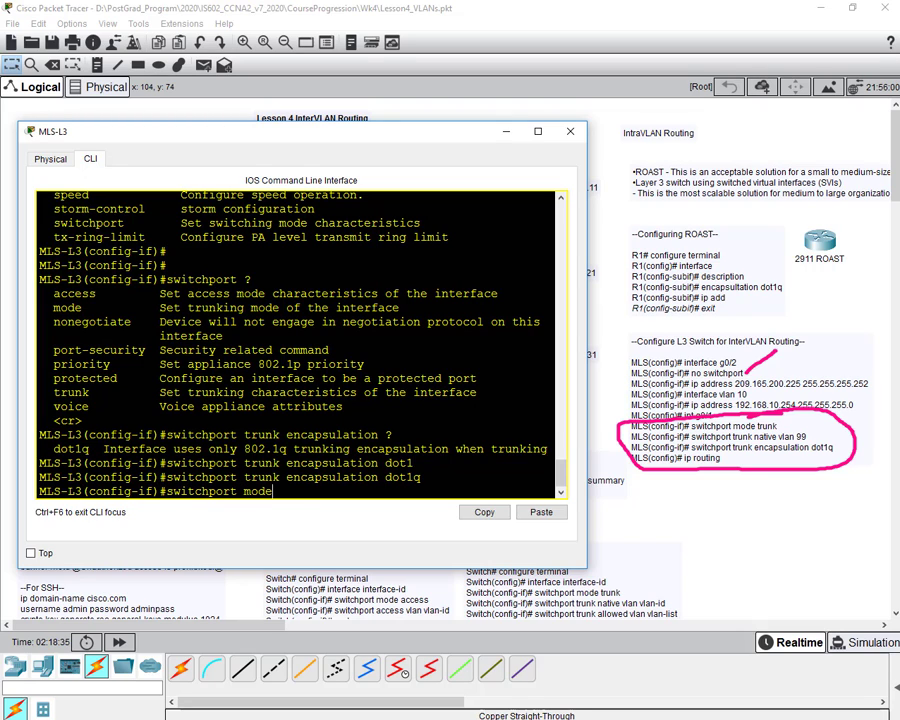
{"action": "key", "text": "Return"}
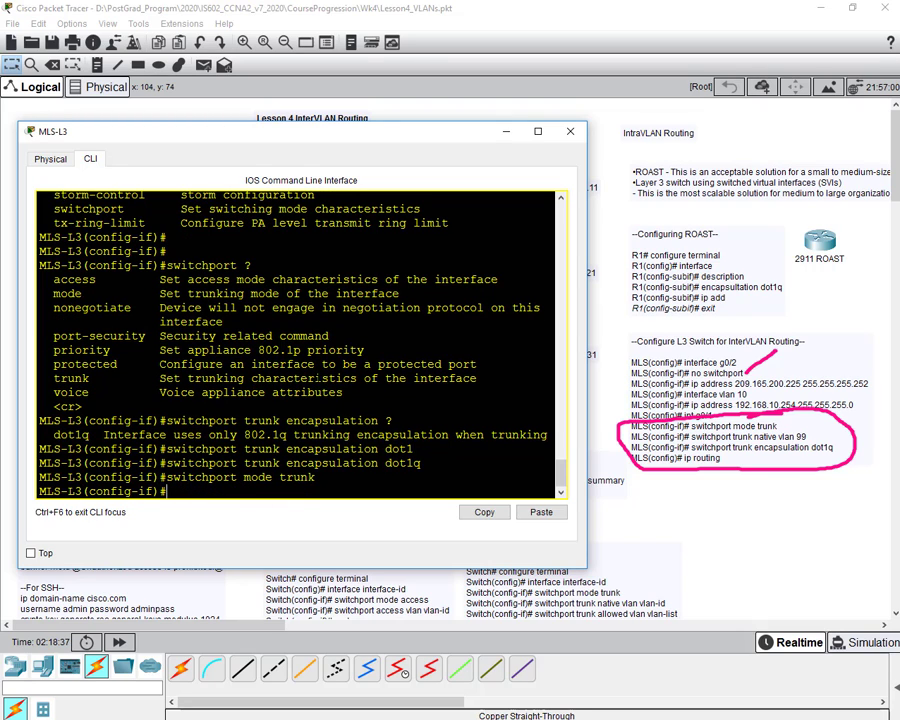
{"action": "type", "text": "end"}
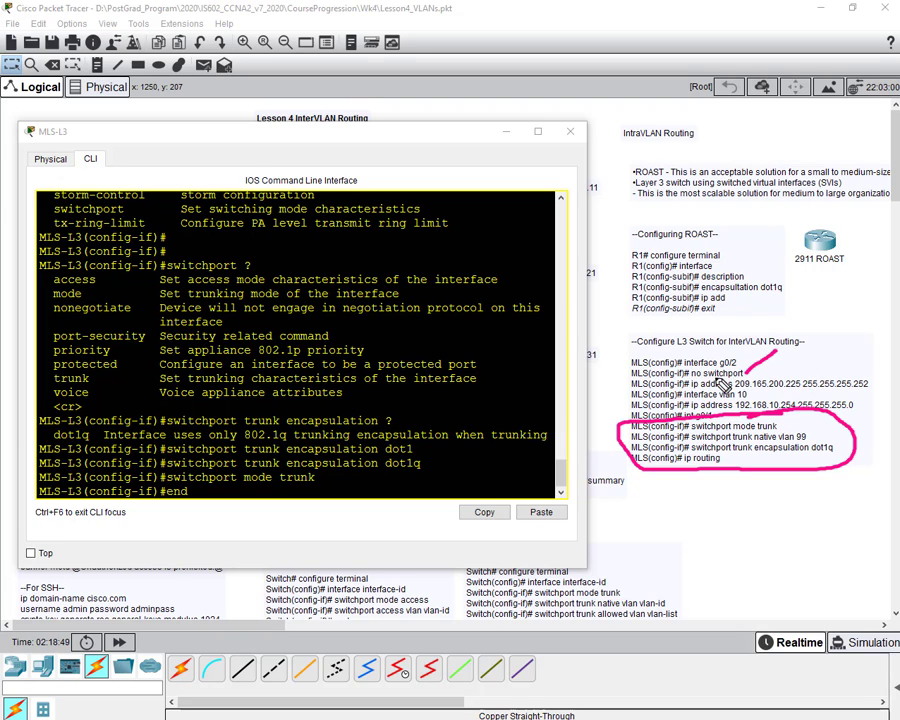
- Move the console window aside to examine the fa0/22 link between S1 and MLS-L3 and the Layer 3 switch command notes
{"action": "left_click_drag", "start_coordinate": [690, 377], "coordinate": [745, 381]}
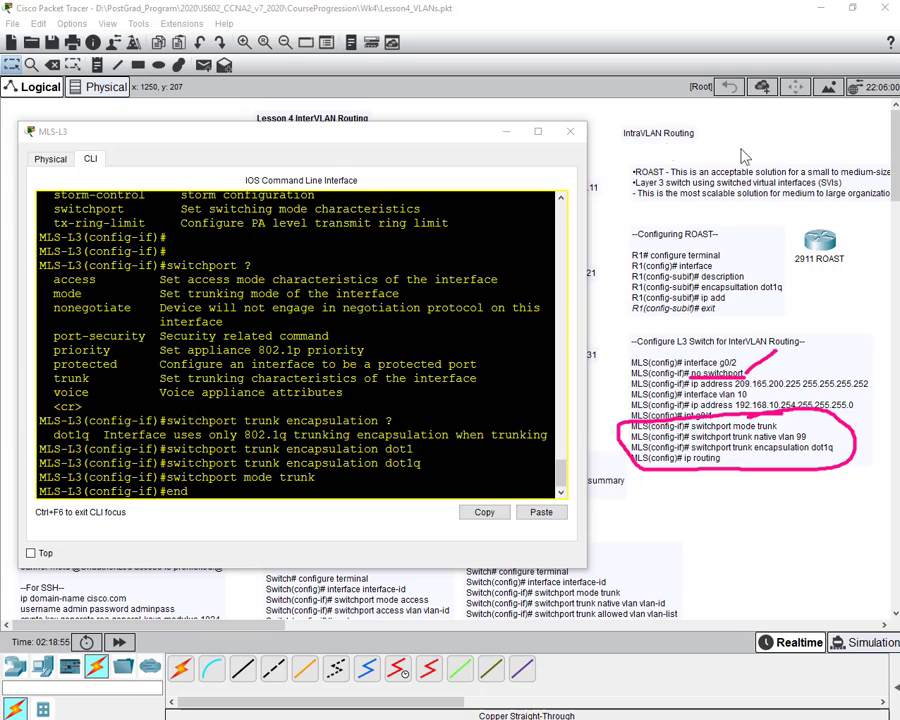
{"action": "left_click_drag", "start_coordinate": [466, 136], "coordinate": [560, 463]}
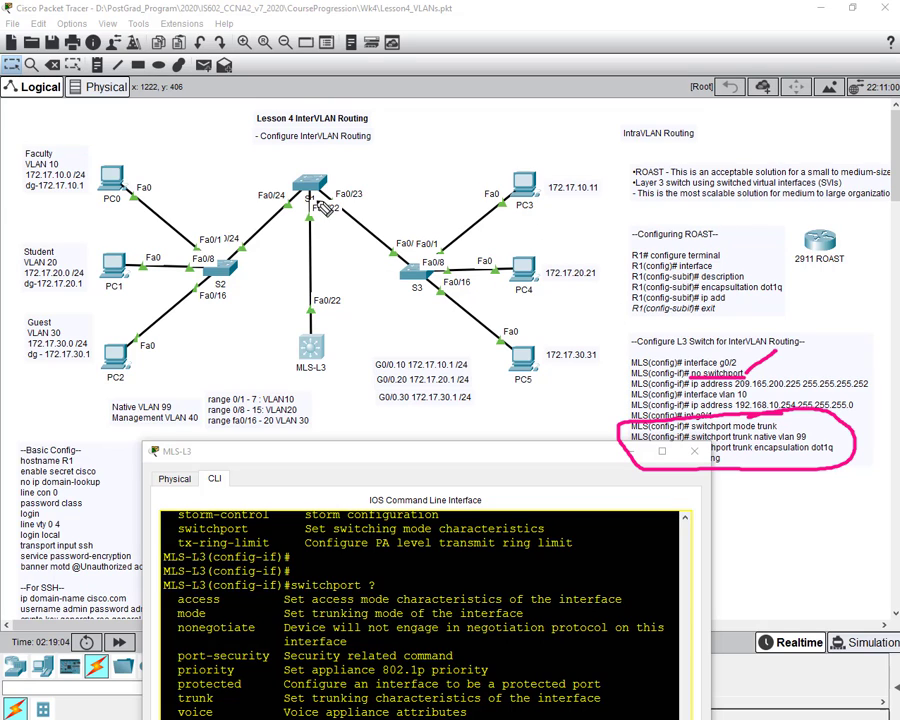
{"action": "mouse_move", "coordinate": [320, 182]}
{"action": "left_mouse_down"}
{"action": "mouse_move", "coordinate": [296, 226]}
{"action": "mouse_move", "coordinate": [293, 268]}
{"action": "mouse_move", "coordinate": [318, 348]}
{"action": "mouse_move", "coordinate": [337, 297]}
{"action": "mouse_move", "coordinate": [342, 218]}
{"action": "mouse_move", "coordinate": [318, 197]}
{"action": "left_mouse_up"}
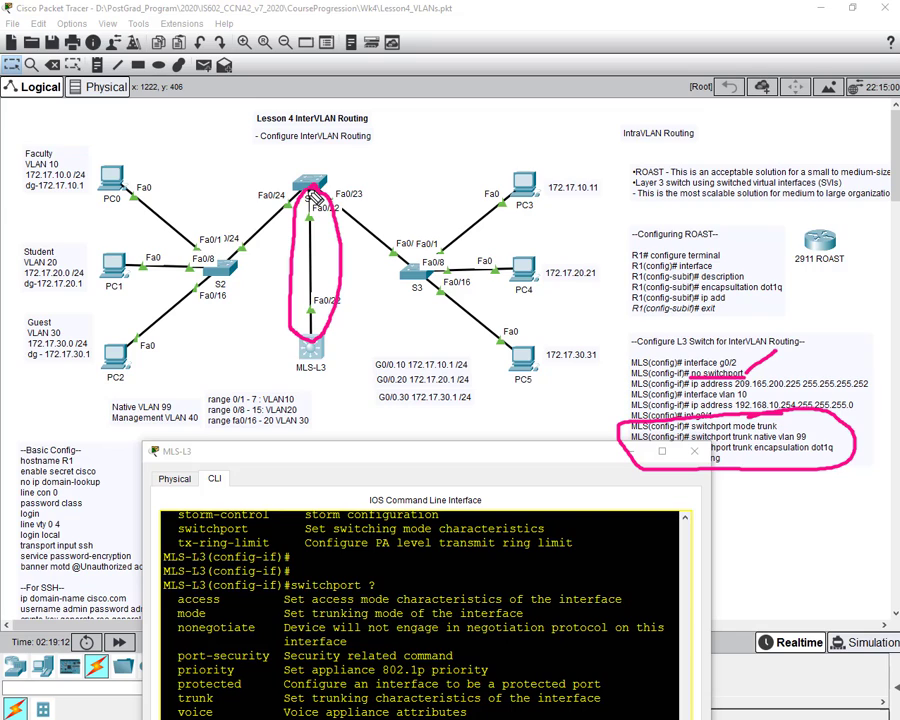
{"action": "mouse_move", "coordinate": [312, 190]}
{"action": "left_mouse_down"}
{"action": "mouse_move", "coordinate": [318, 199]}
{"action": "mouse_move", "coordinate": [357, 170]}
{"action": "left_mouse_up"}
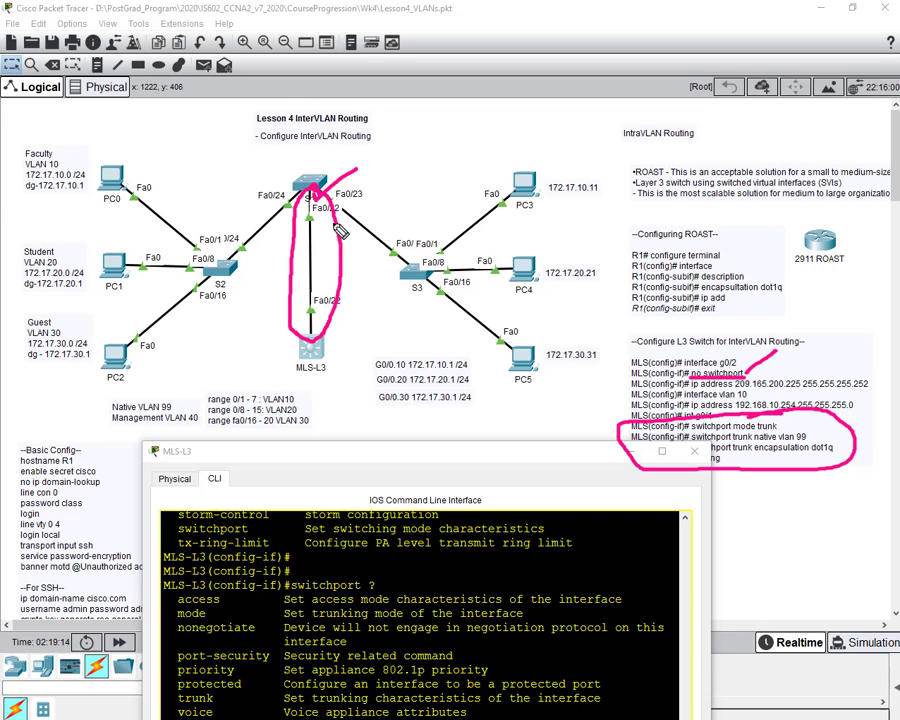
{"action": "left_click_drag", "start_coordinate": [322, 326], "coordinate": [357, 312]}
{"action": "left_click_drag", "start_coordinate": [520, 452], "coordinate": [400, 377]}
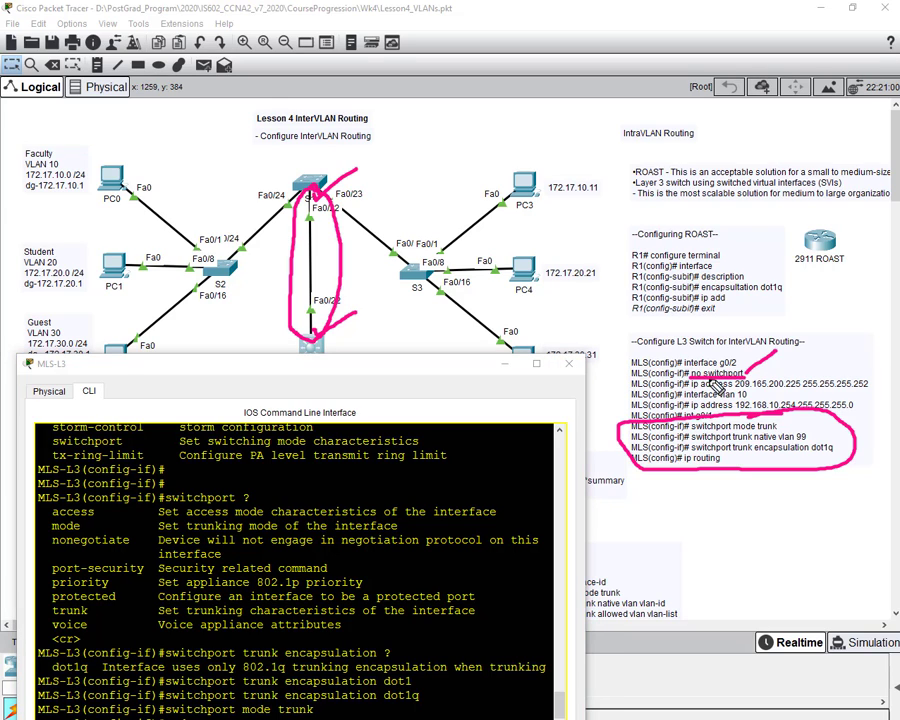
{"action": "left_click_drag", "start_coordinate": [618, 372], "coordinate": [631, 372]}
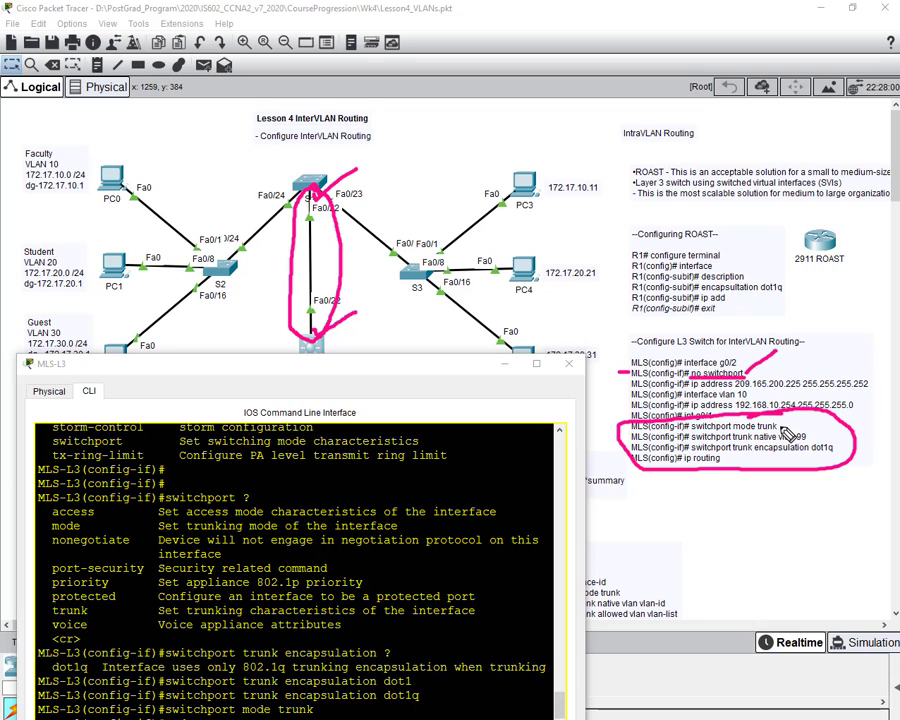
{"action": "left_click_drag", "start_coordinate": [787, 433], "coordinate": [805, 411]}
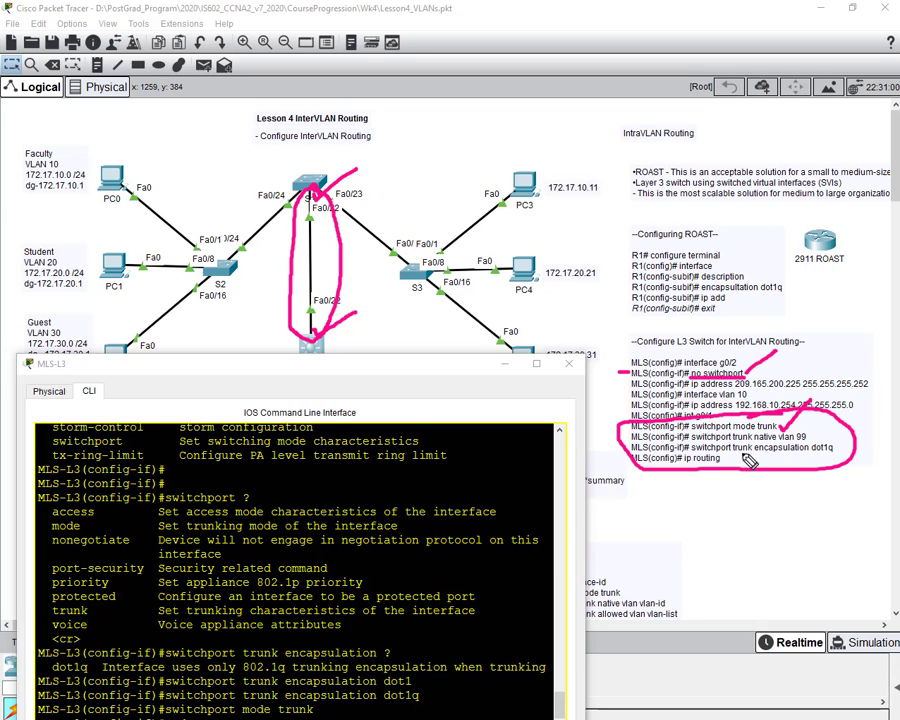
{"action": "mouse_move", "coordinate": [840, 447]}
{"action": "left_mouse_down"}
{"action": "mouse_move", "coordinate": [846, 454]}
{"action": "mouse_move", "coordinate": [862, 436]}
{"action": "left_mouse_up"}
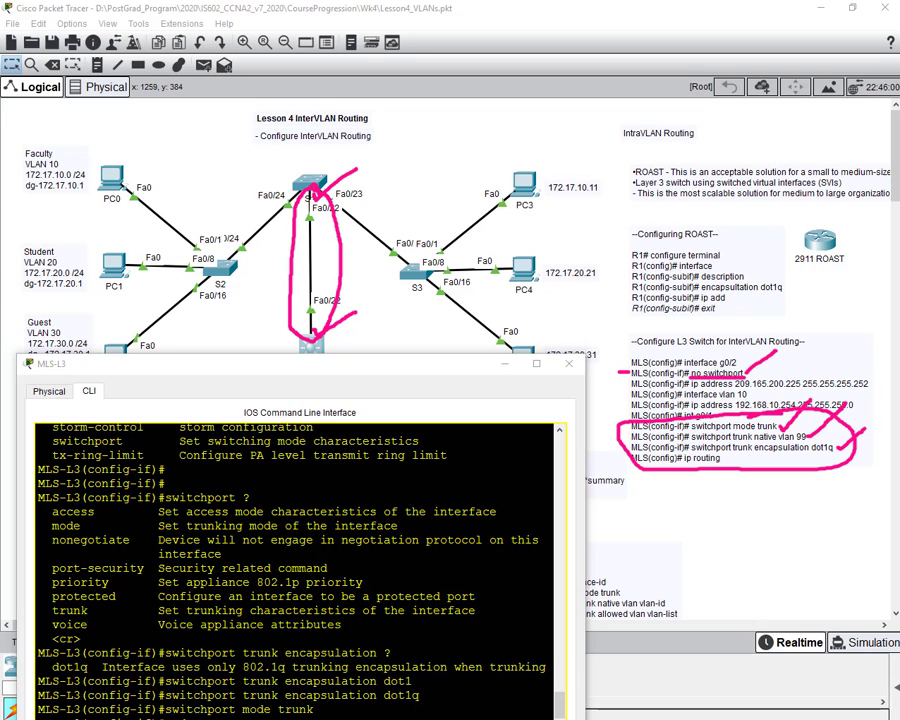
{"action": "mouse_move", "coordinate": [353, 243]}
{"action": "left_mouse_down"}
{"action": "mouse_move", "coordinate": [323, 308]}
{"action": "mouse_move", "coordinate": [327, 182]}
{"action": "mouse_move", "coordinate": [332, 339]}
{"action": "left_mouse_up"}
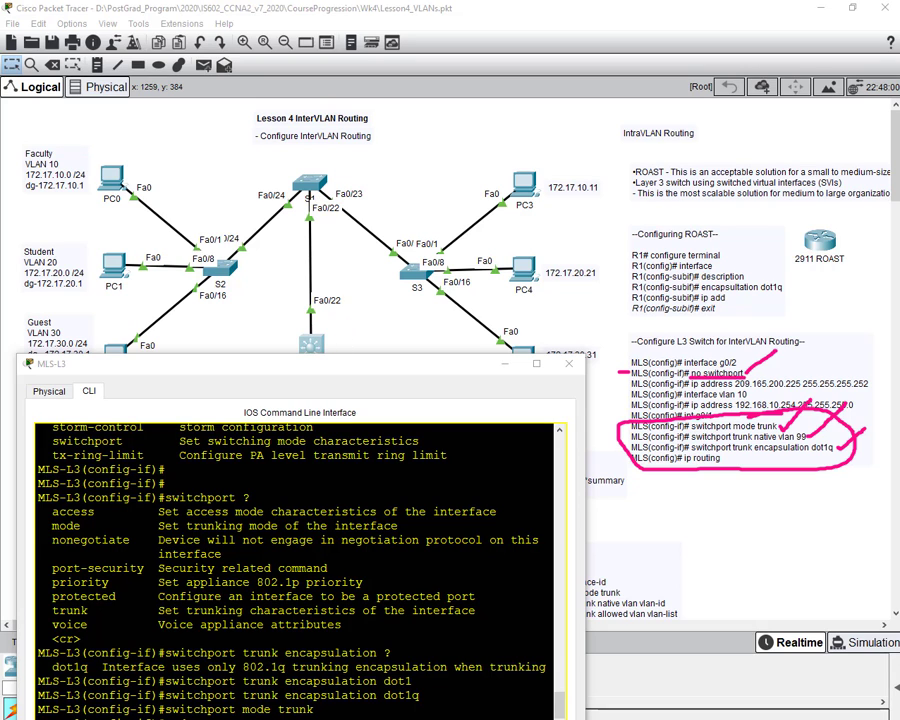
- Return MLS-L3 to privileged mode with "end" and display its routing table with "show ip route"
{"action": "left_click_drag", "start_coordinate": [419, 362], "coordinate": [452, 153]}
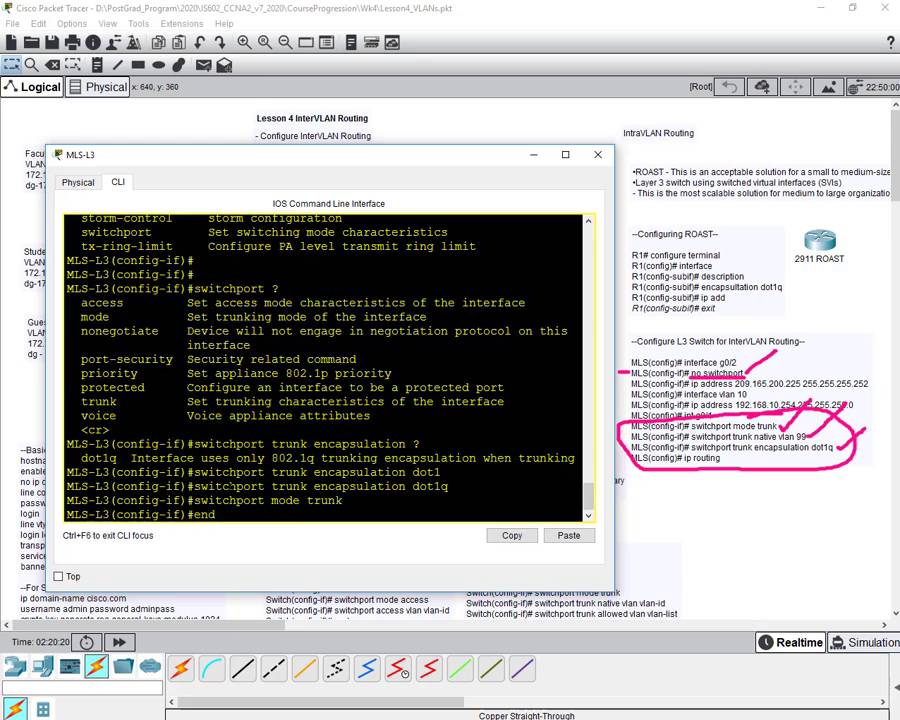
{"action": "key", "text": "Return"}
{"action": "key", "text": "Return"}
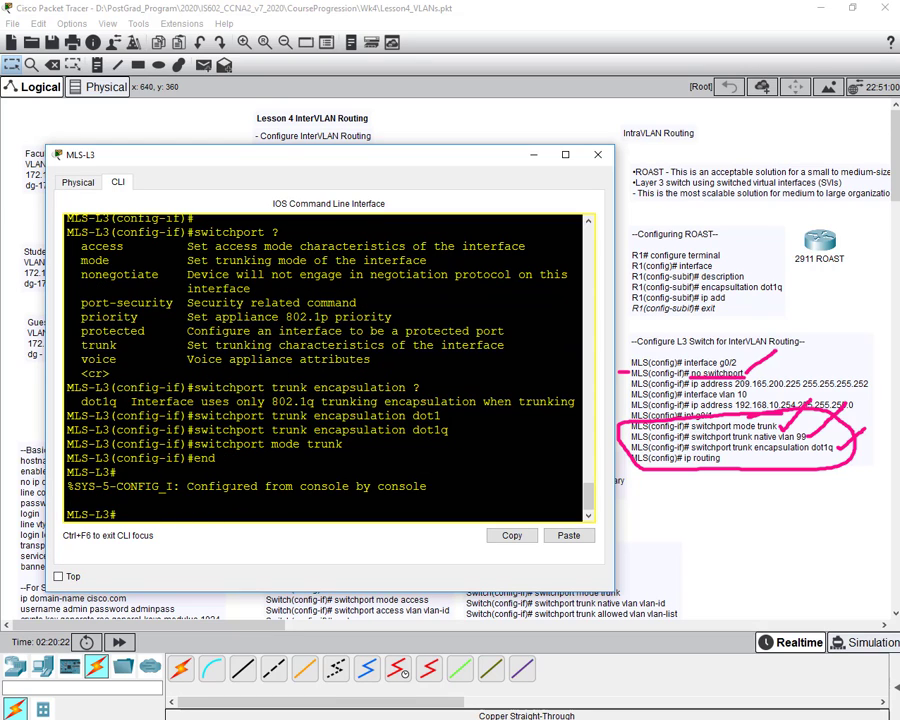
{"action": "type", "text": "show ip route"}
{"action": "key", "text": "Return"}
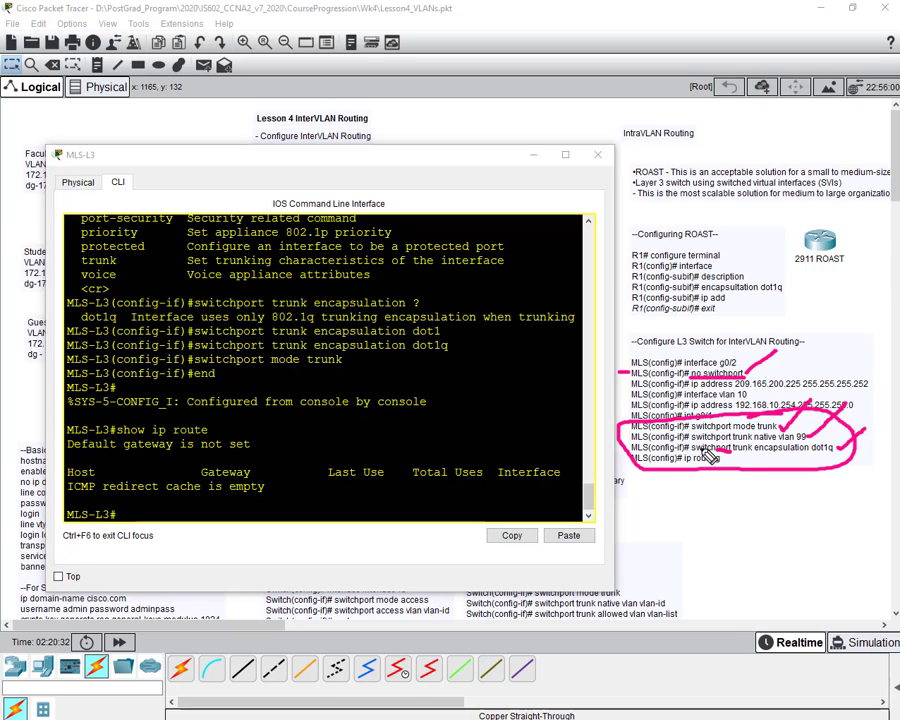
- Enable IP routing on MLS-L3 from global configuration mode with "ip routing"
{"action": "left_click_drag", "start_coordinate": [689, 470], "coordinate": [690, 465]}
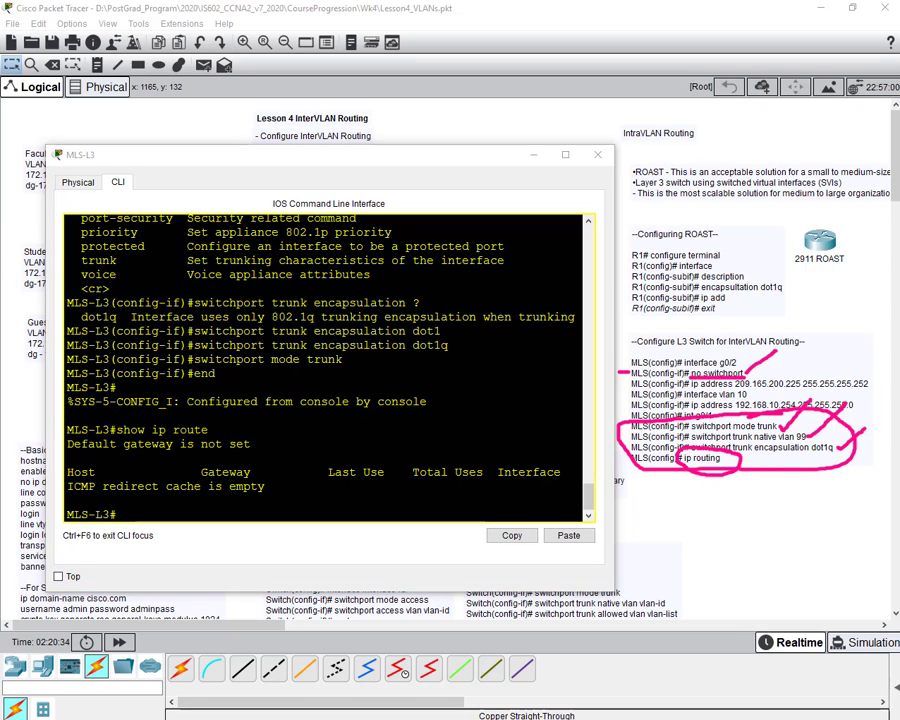
{"action": "left_click", "coordinate": [165, 514]}
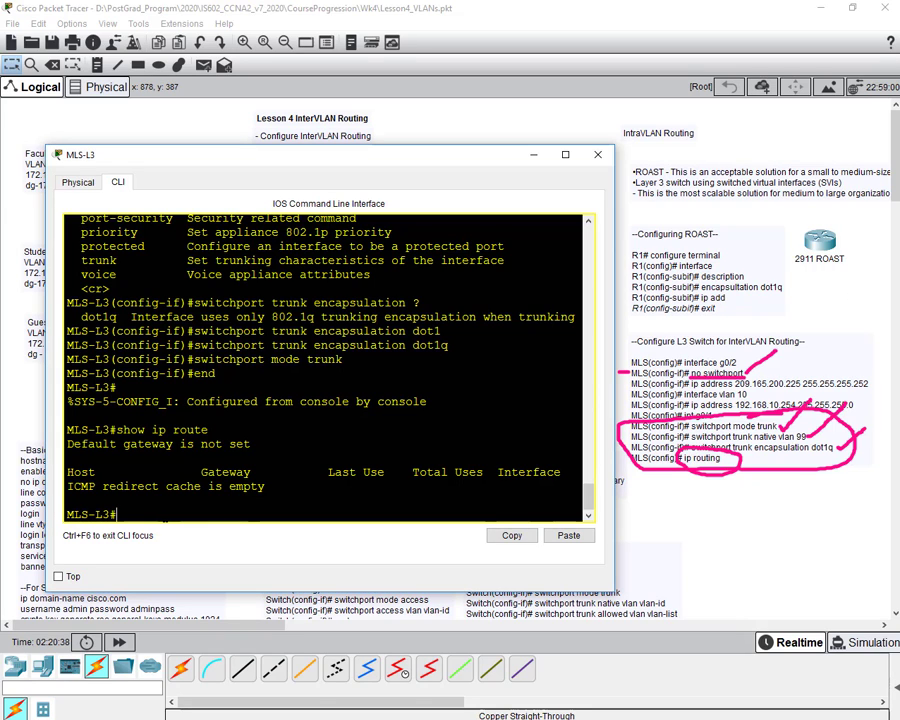
{"action": "type", "text": "conf t"}
{"action": "key", "text": "Return"}
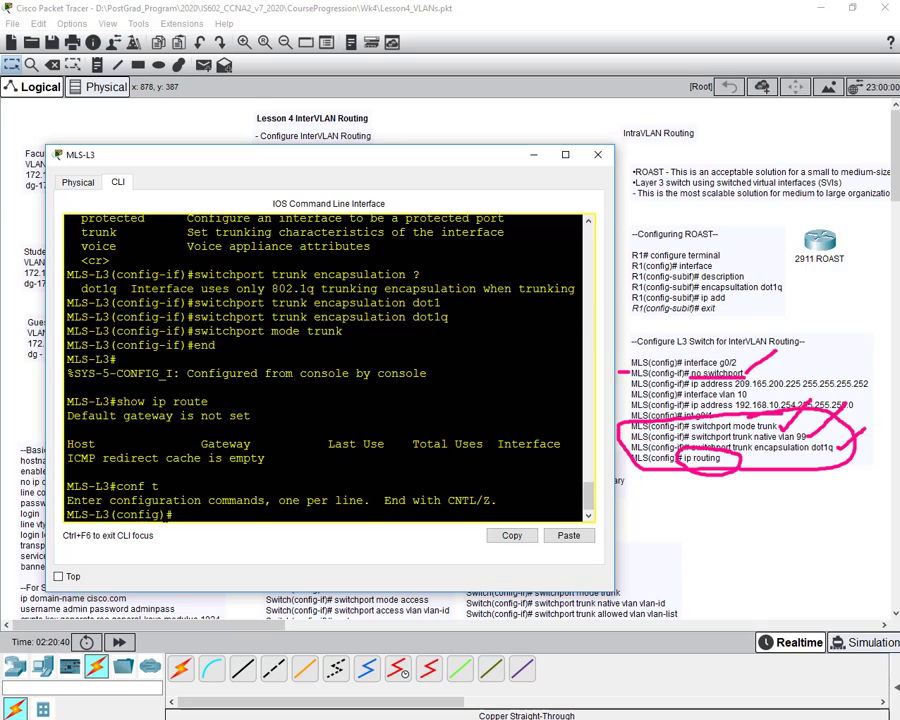
{"action": "type", "text": "ip routing"}
{"action": "key", "text": "Return"}
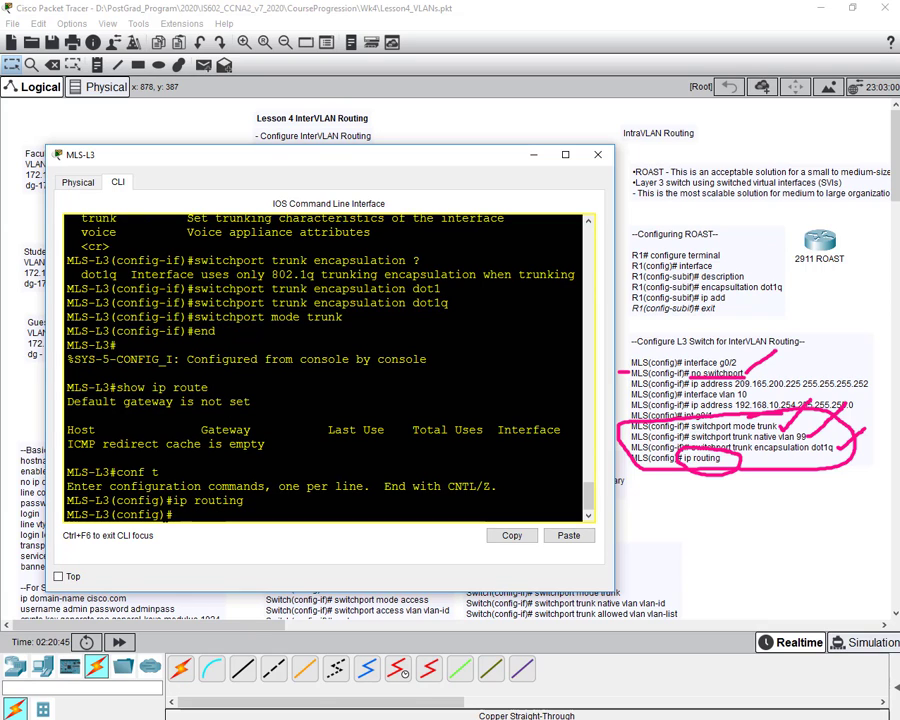
- Redisplay the MLS-L3 routing table from privileged mode to examine the connected VLAN routes, and close the console window
{"action": "type", "text": "end"}
{"action": "key", "text": "Return"}
{"action": "type", "text": "show ip route"}
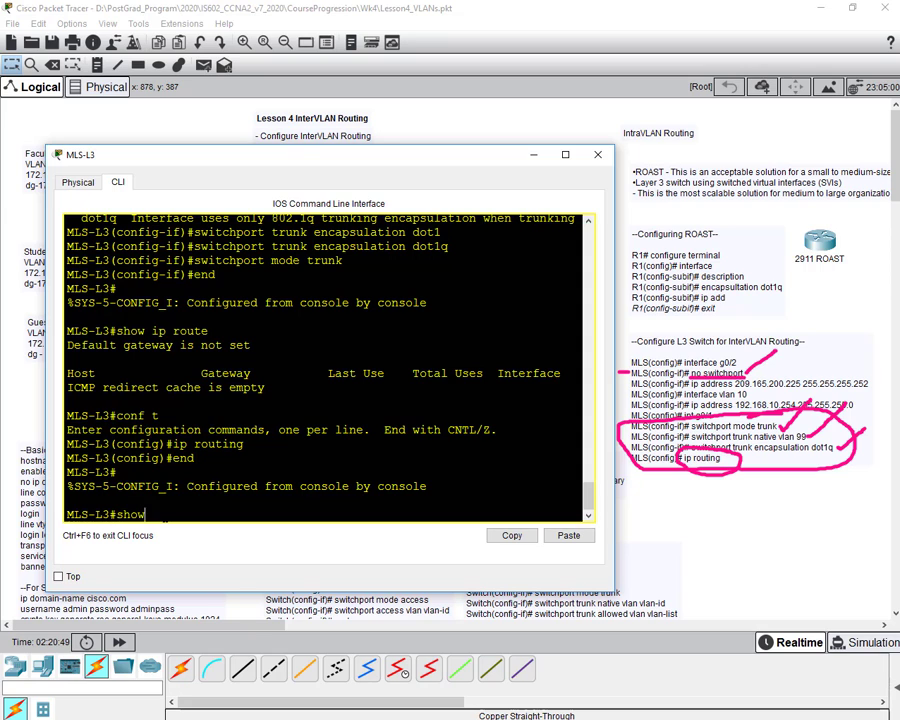
{"action": "key", "text": "Return"}
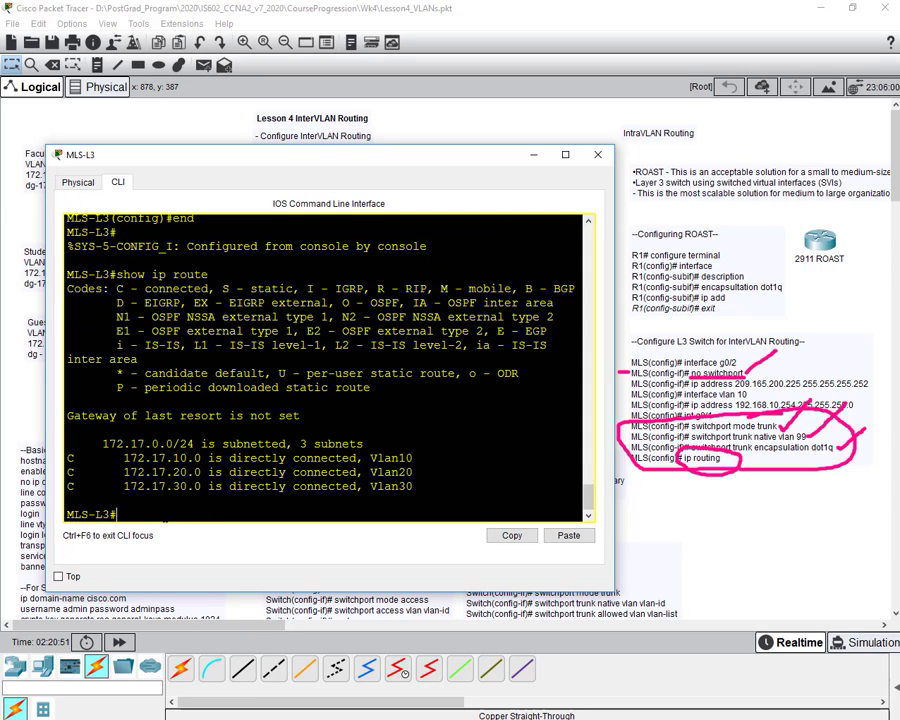
{"action": "left_click_drag", "start_coordinate": [414, 488], "coordinate": [68, 458]}
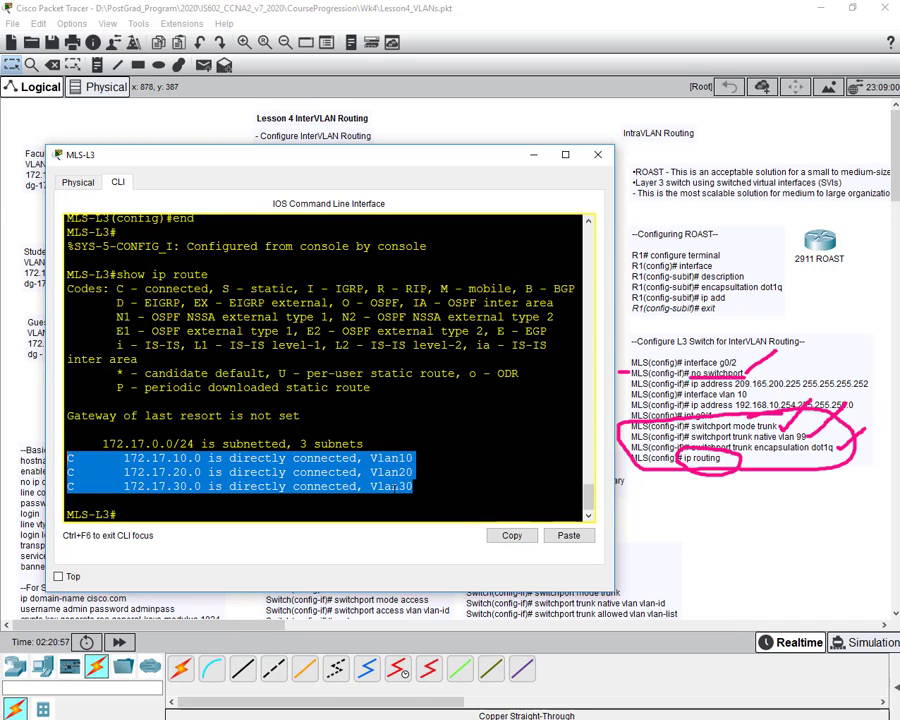
{"action": "left_click", "coordinate": [597, 154]}
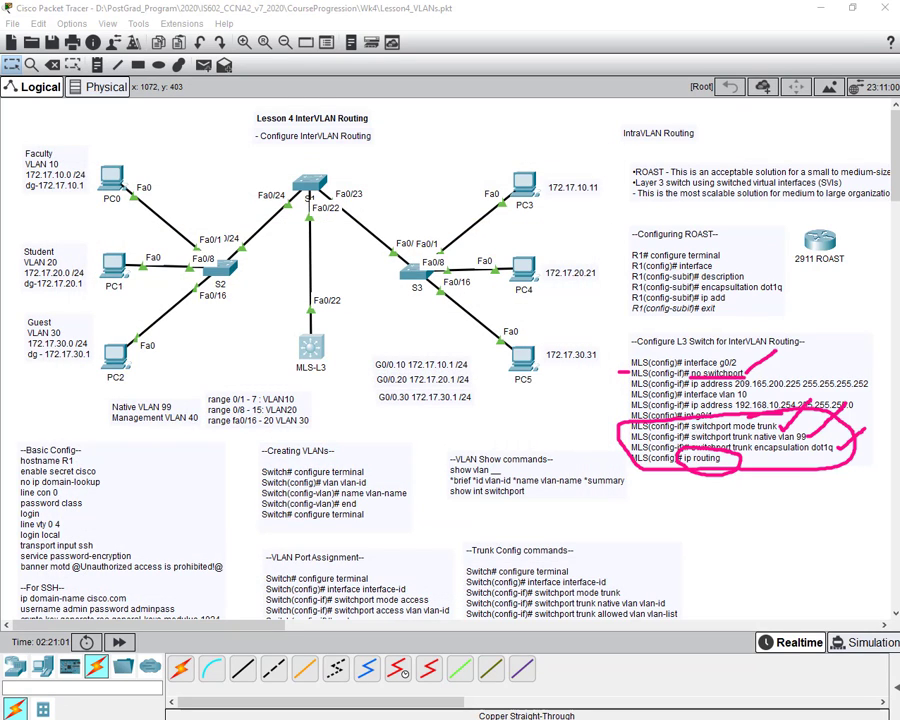
{"action": "key", "text": "Escape"}
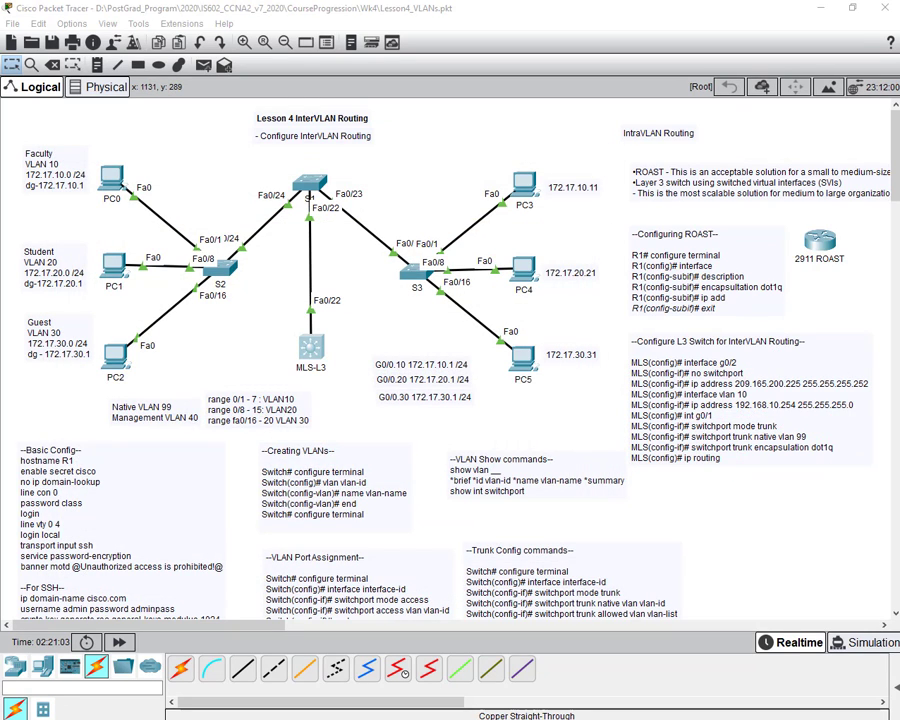
- Open PC3's command prompt and move its window clear of the PC0–PC2 side of the topology
{"action": "left_click", "coordinate": [527, 186]}
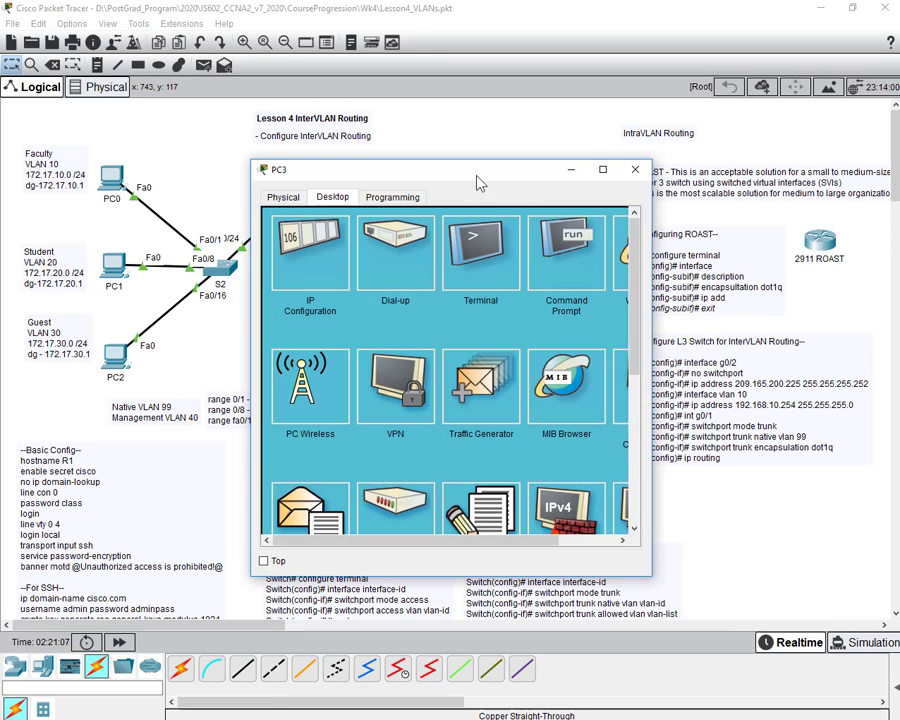
{"action": "left_click_drag", "start_coordinate": [479, 182], "coordinate": [624, 199]}
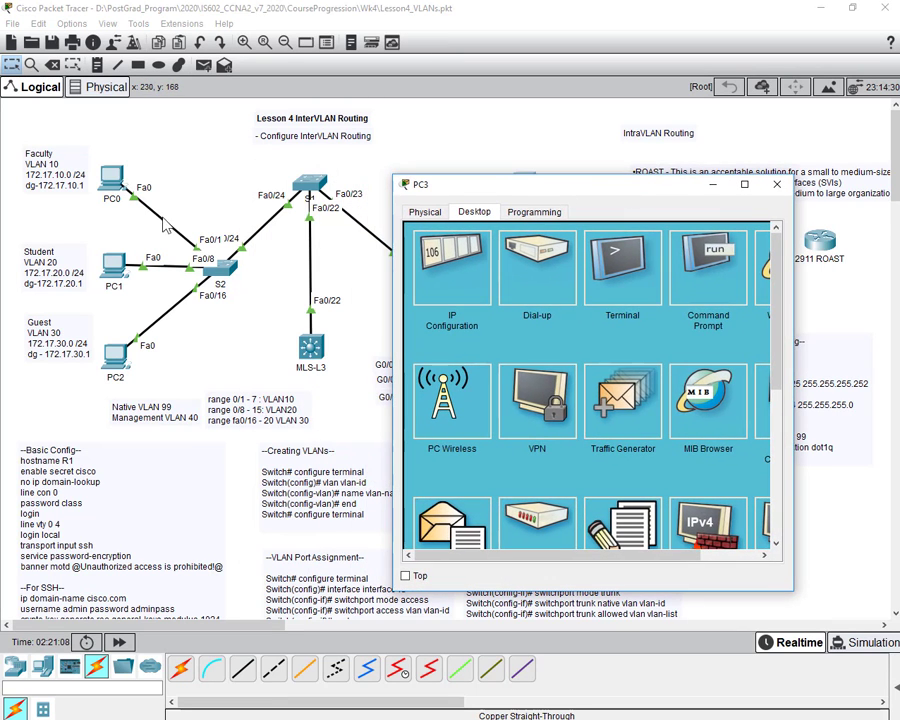
{"action": "left_click", "coordinate": [712, 258]}
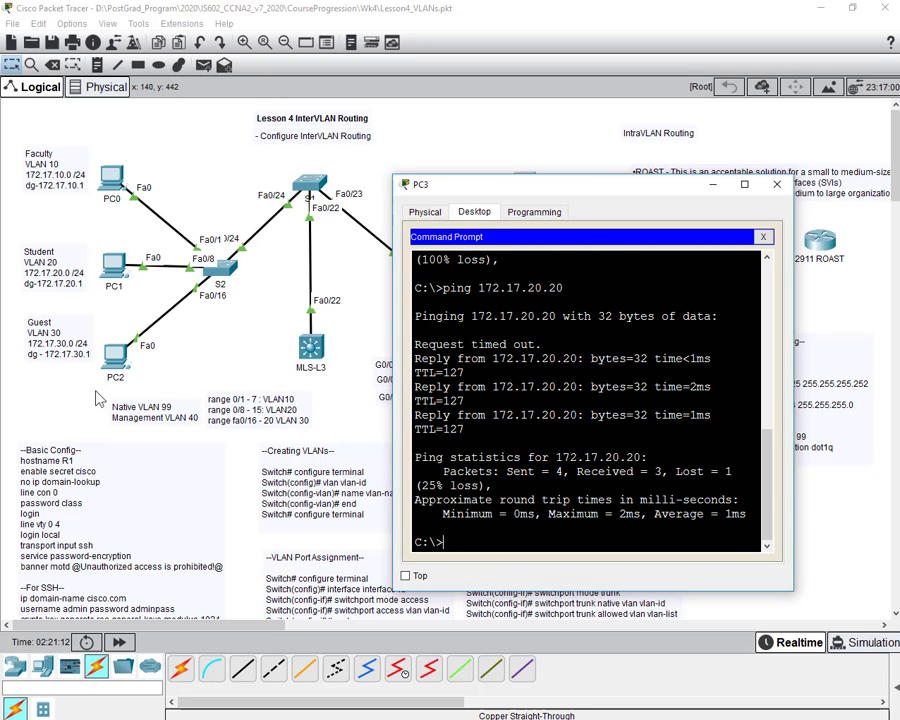
- Look up PC2's IP address in its IP configuration and close the PC2 window
{"action": "left_click", "coordinate": [118, 360]}
{"action": "left_click", "coordinate": [305, 240]}
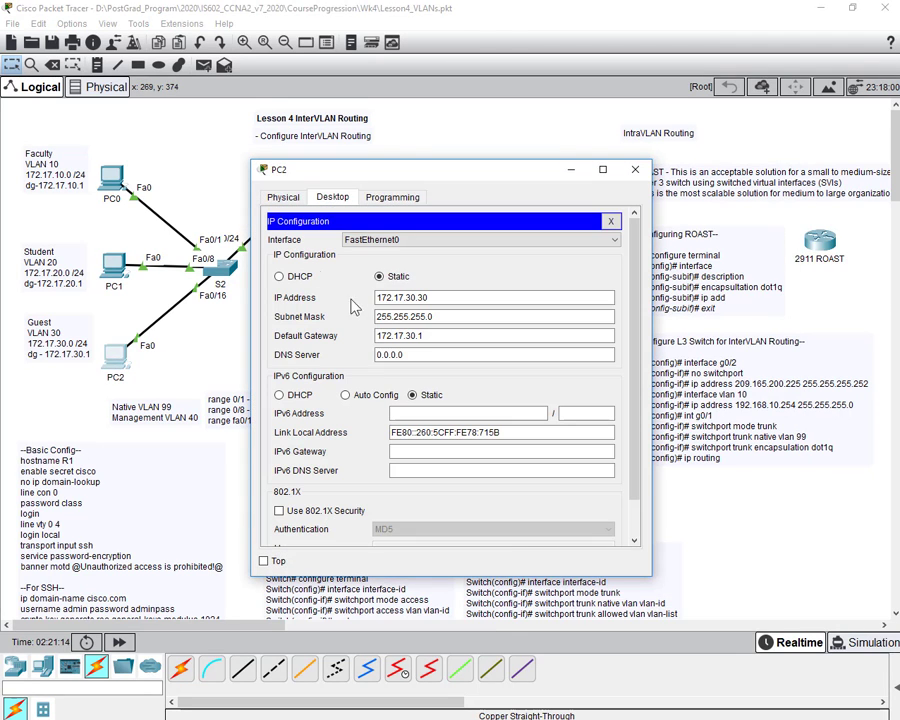
{"action": "left_click", "coordinate": [635, 169]}
- Test inter-VLAN connectivity from PC3 to PC2 with "ping 172.17.30.30" in PC3's command prompt
{"action": "left_click", "coordinate": [524, 192]}
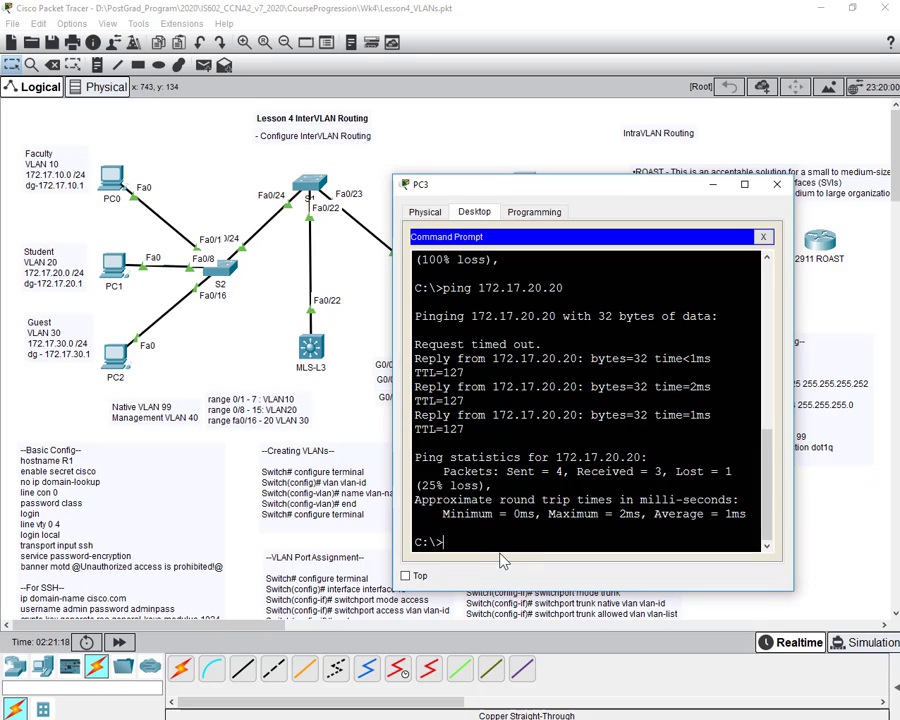
{"action": "type", "text": "ping 172.17.30.30"}
{"action": "key", "text": "Return"}
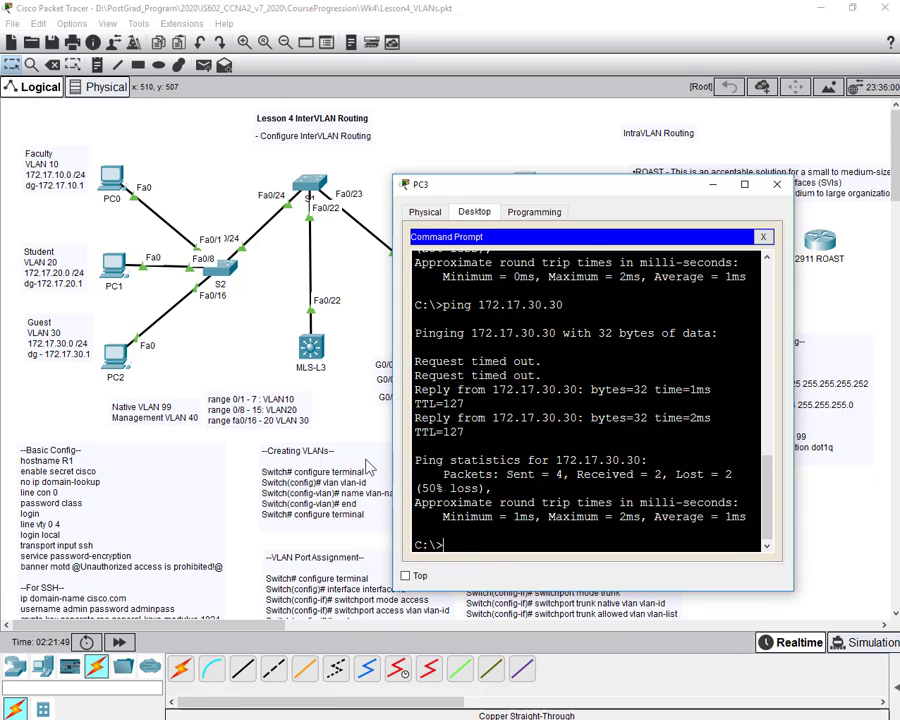
- Widen and reposition the PC3 window, and highlight the replies from 172.17.30.30 to examine them
{"action": "left_click_drag", "start_coordinate": [395, 470], "coordinate": [333, 470]}
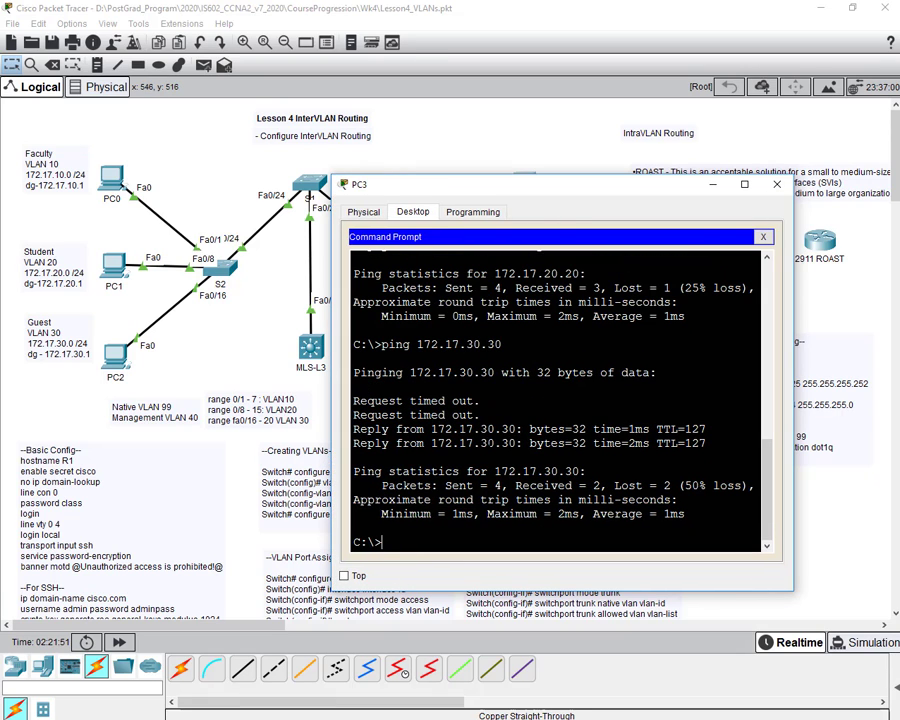
{"action": "left_click_drag", "start_coordinate": [707, 443], "coordinate": [353, 429]}
{"action": "left_click_drag", "start_coordinate": [497, 188], "coordinate": [565, 152]}
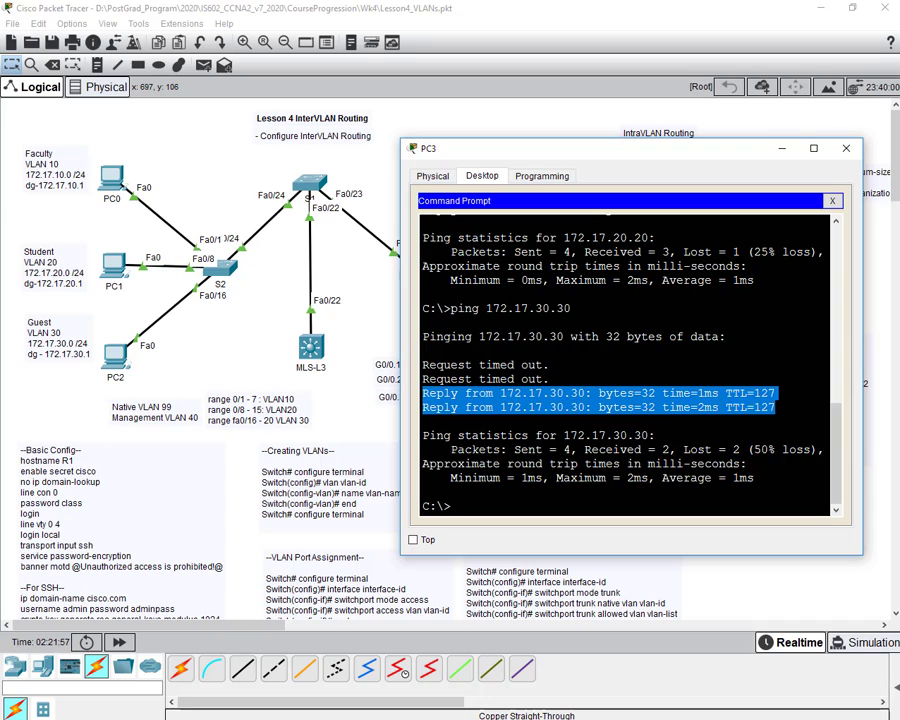
{"action": "left_click", "coordinate": [452, 396]}
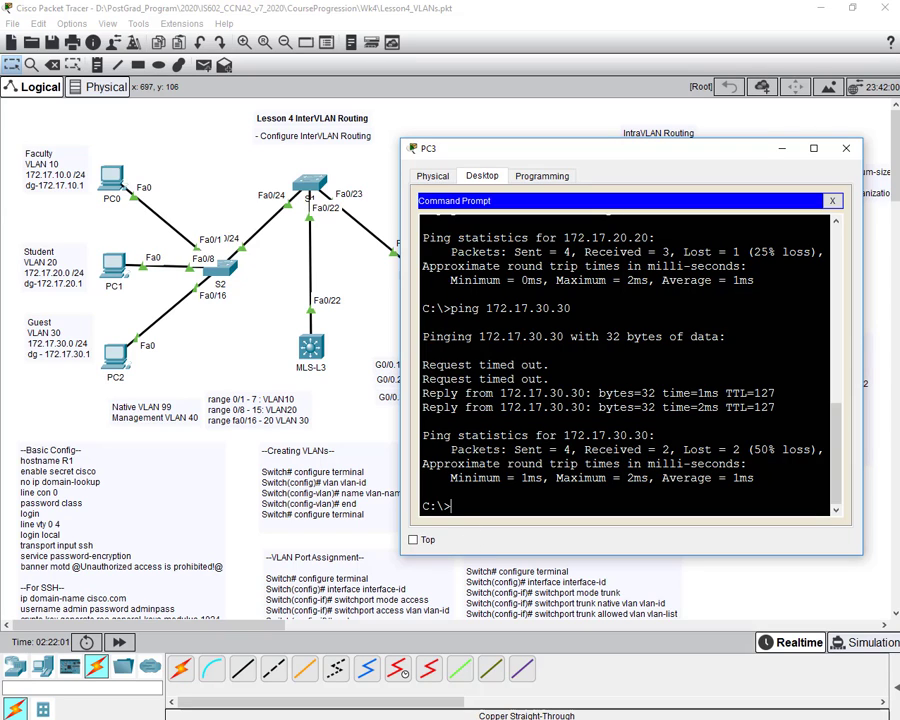
- Repeat the ping from PC3 to 172.17.30.30, close the PC3 window and review the PC3-to-PC2 path in the topology
{"action": "key", "text": "Up"}
{"action": "key", "text": "Return"}
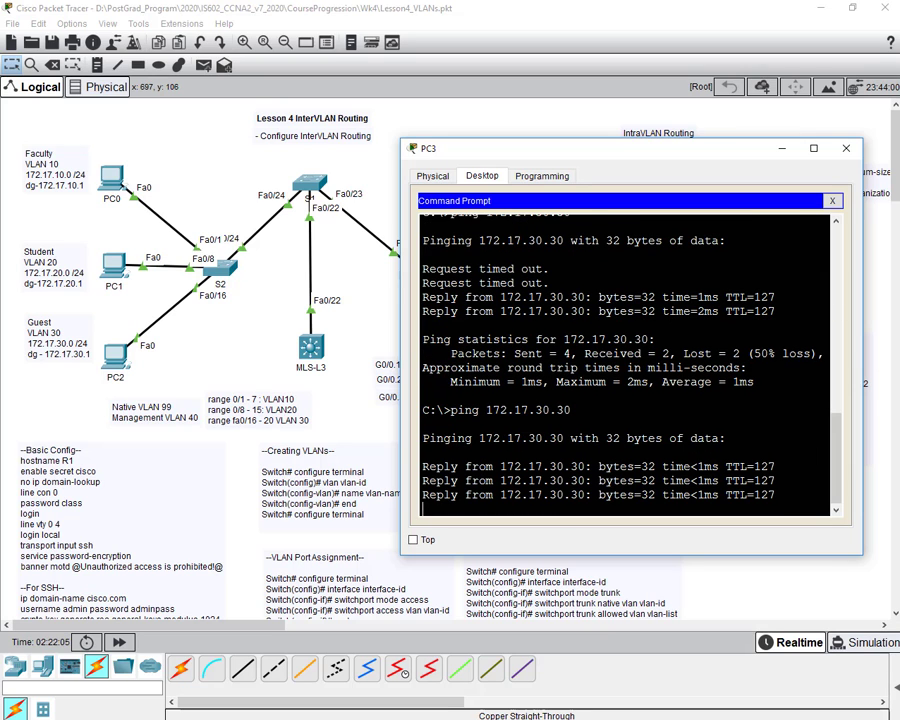
{"action": "left_click", "coordinate": [846, 148]}
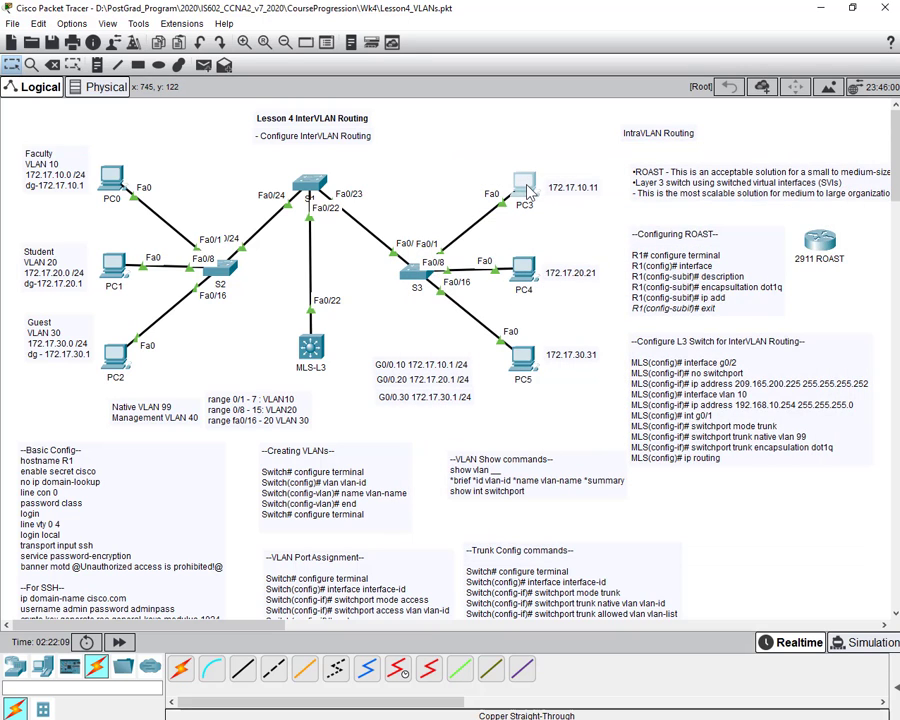
{"action": "mouse_move", "coordinate": [529, 193]}
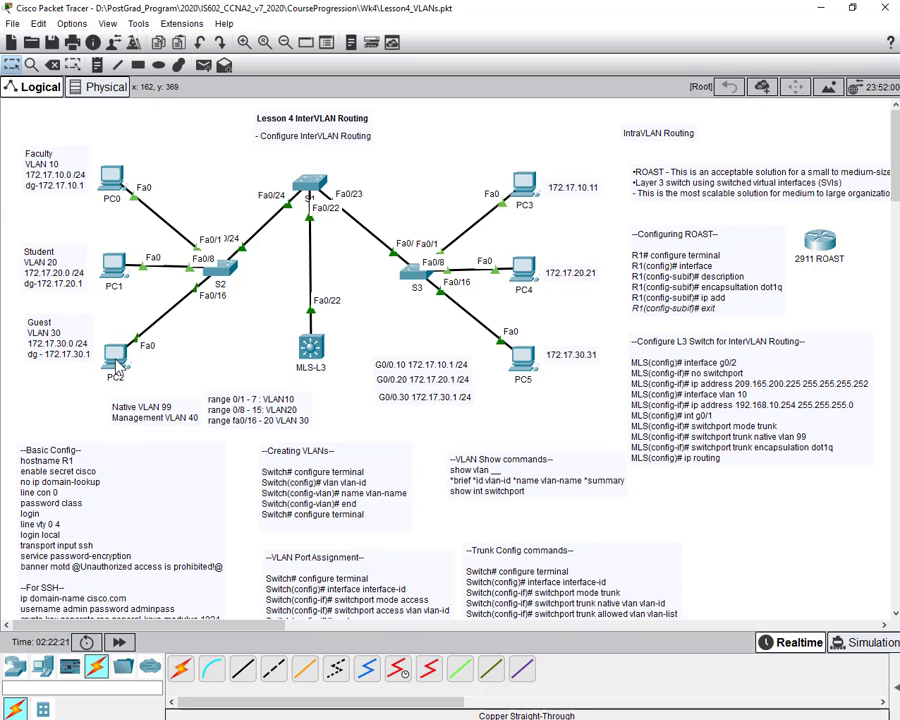
{"action": "mouse_move", "coordinate": [116, 362]}
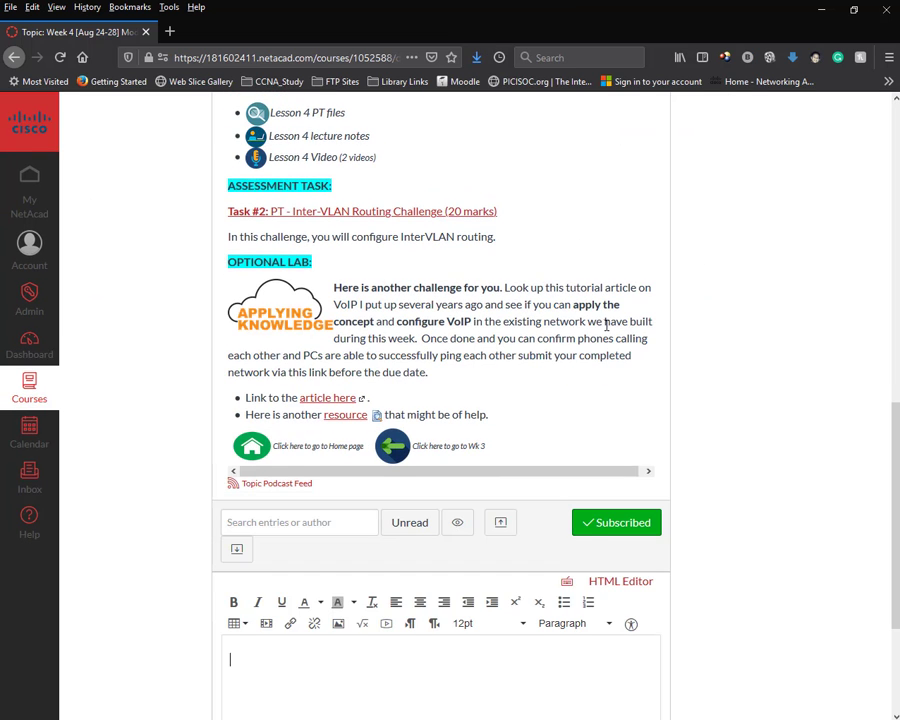
- In Firefox, examine the optional VoIP lab instructions on the NetAcad course page, try the linked article and close its tab
{"action": "scroll", "coordinate": [606, 332], "scroll_direction": "up", "scroll_amount": 2}
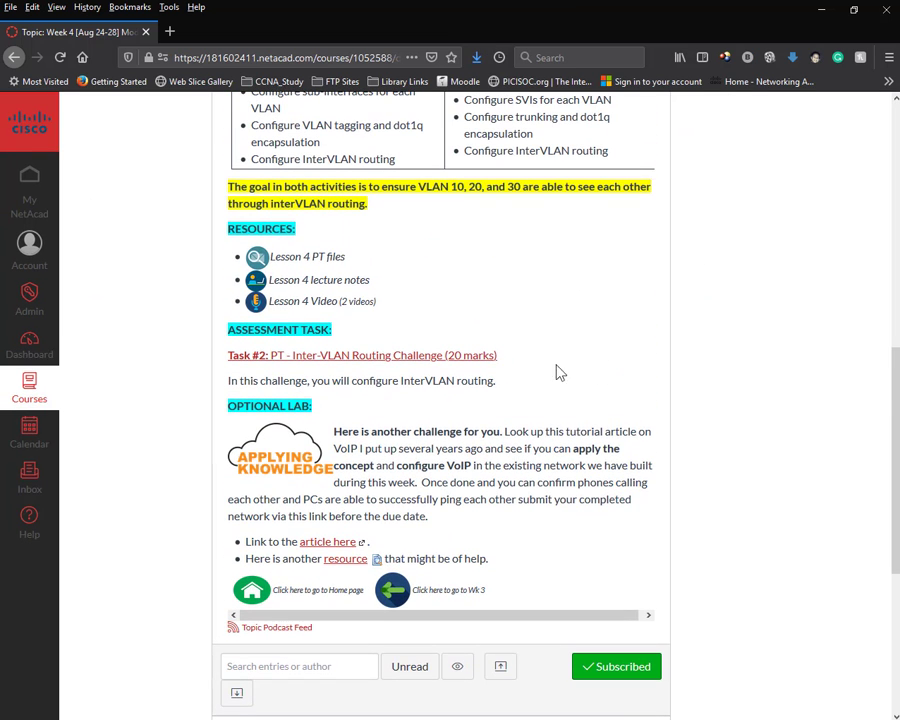
{"action": "left_click_drag", "start_coordinate": [333, 431], "coordinate": [474, 515]}
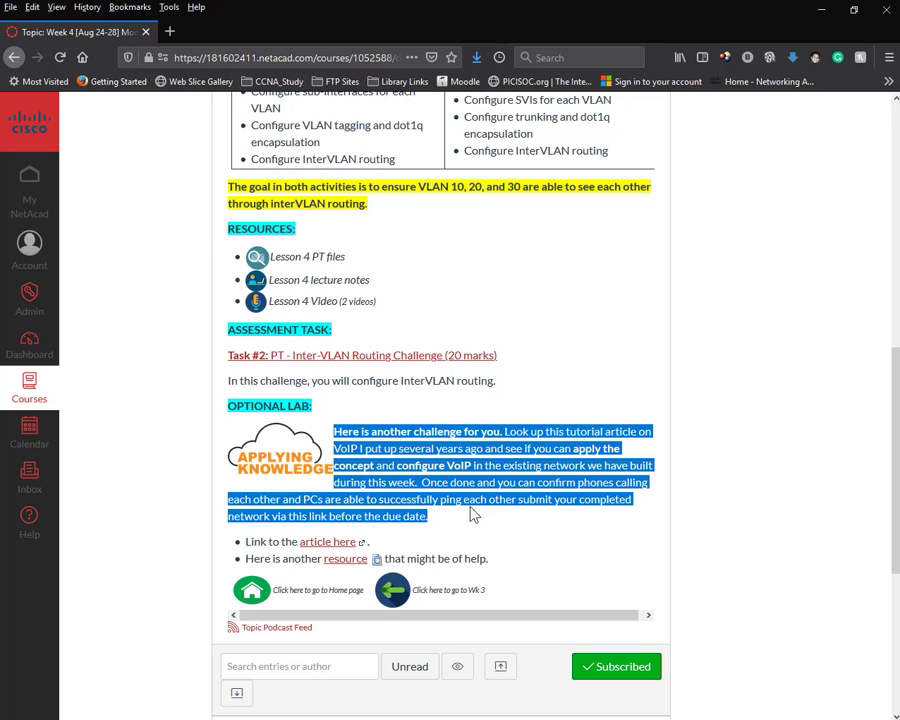
{"action": "left_click", "coordinate": [330, 542]}
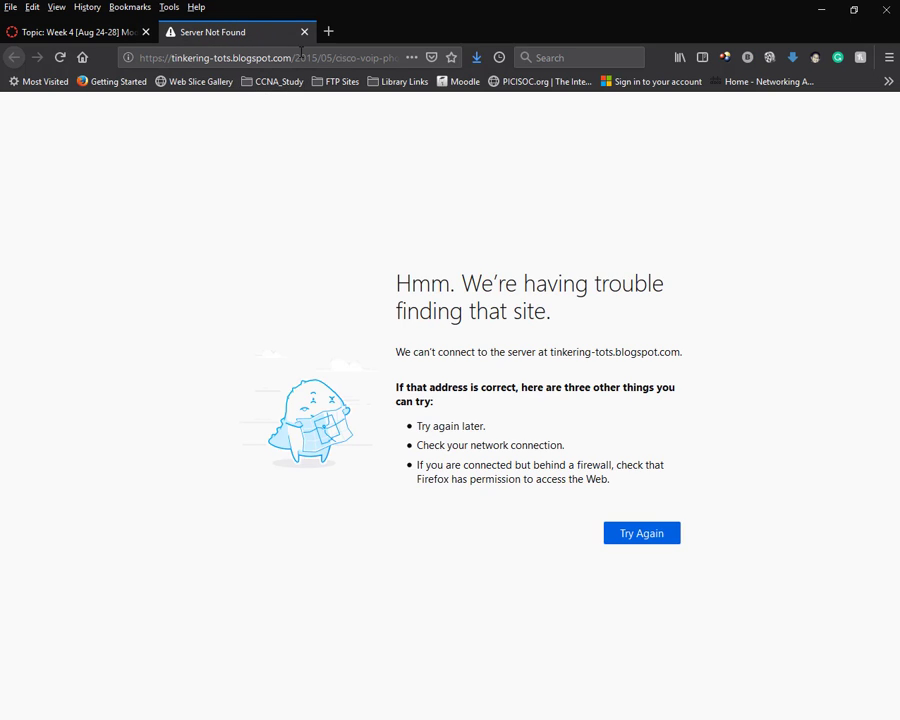
{"action": "left_click", "coordinate": [305, 32]}
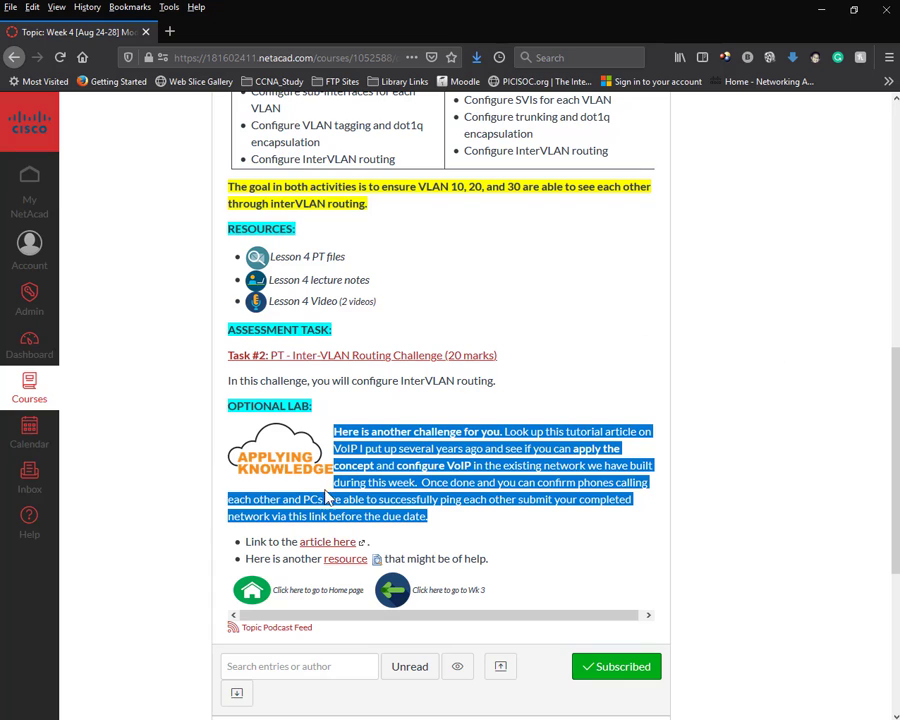
{"action": "left_click", "coordinate": [401, 536]}
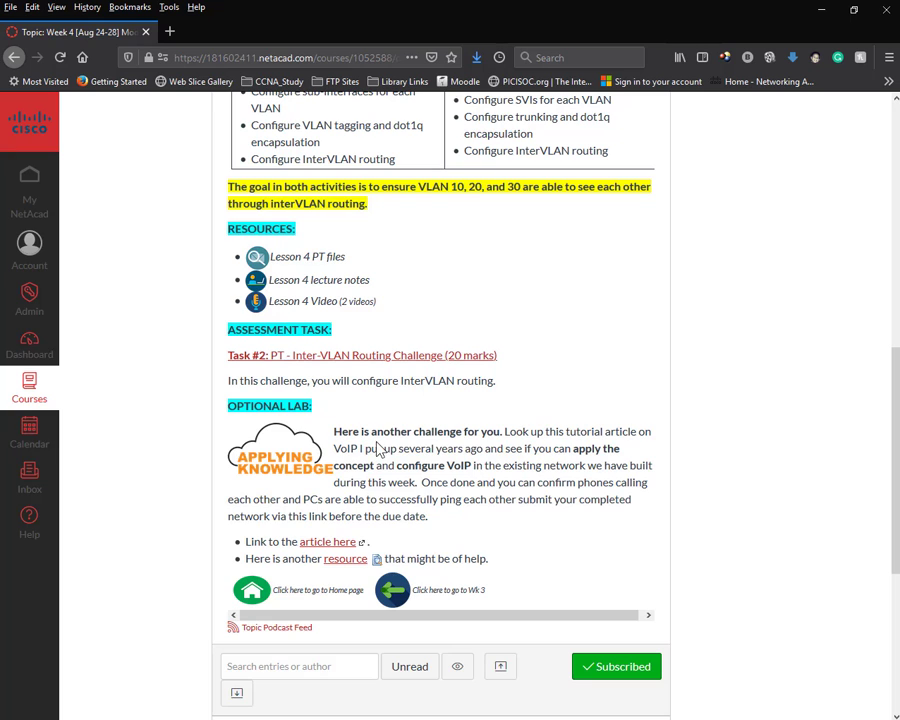
- Review the Module 4 InterVLAN Routing heading, the Lesson 4 video objectives and the resources on the course page
{"action": "scroll", "coordinate": [350, 440], "scroll_direction": "up", "scroll_amount": 3}
{"action": "scroll", "coordinate": [393, 453], "scroll_direction": "up", "scroll_amount": 5}
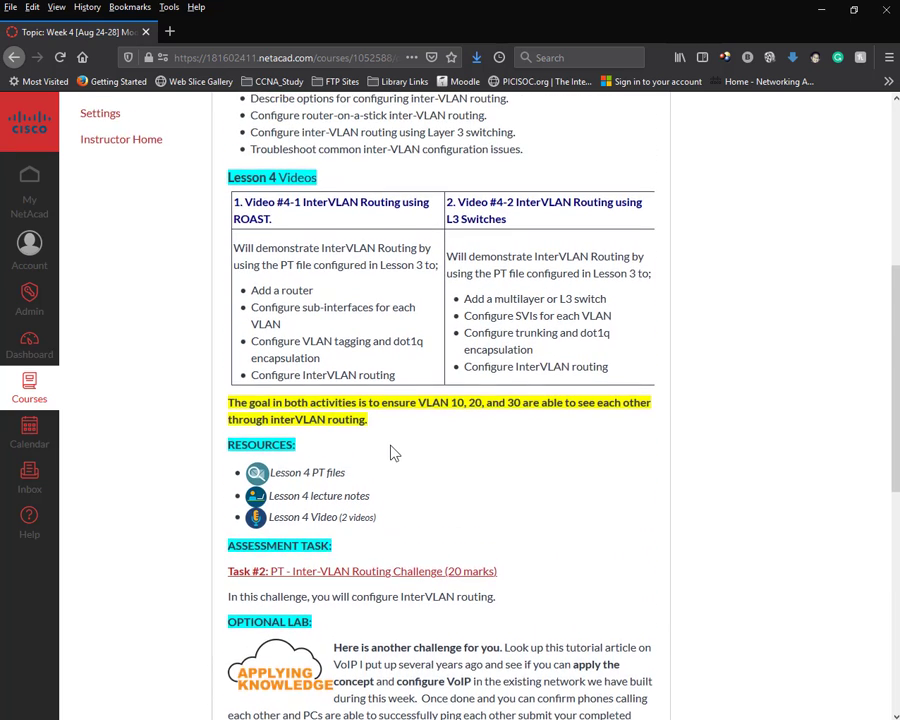
{"action": "left_click_drag", "start_coordinate": [455, 143], "coordinate": [306, 136]}
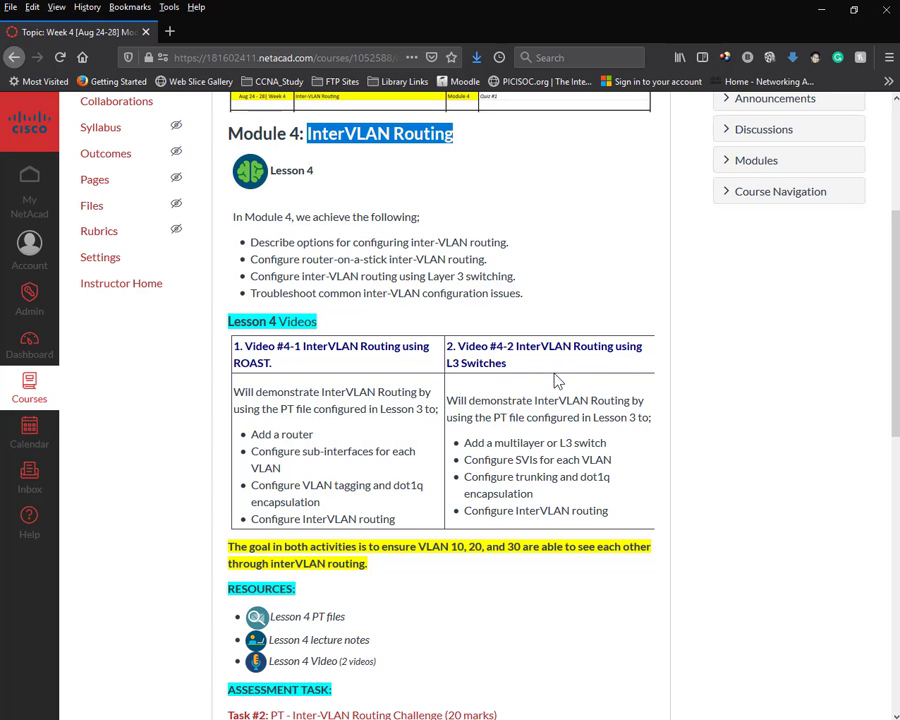
{"action": "scroll", "coordinate": [270, 478], "scroll_direction": "down", "scroll_amount": 3}
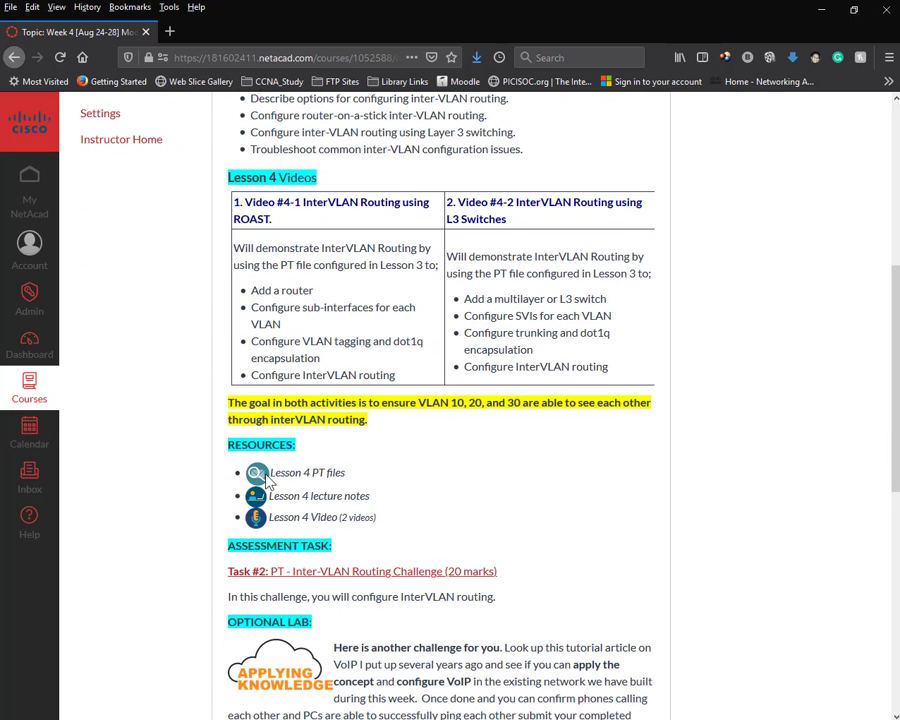